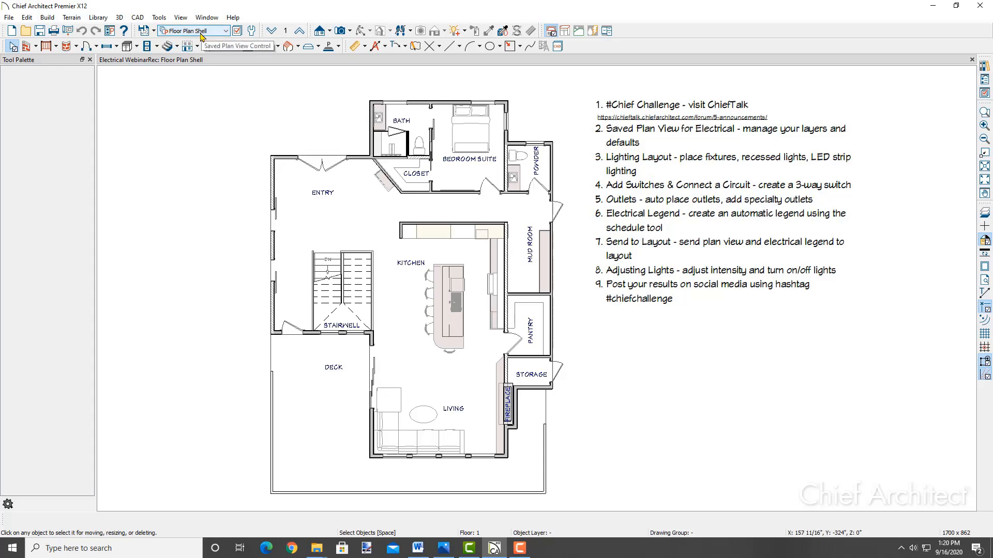
Switch the floor plan from the Floor Plan Shell to the Electrical saved plan view.
click(225, 32)
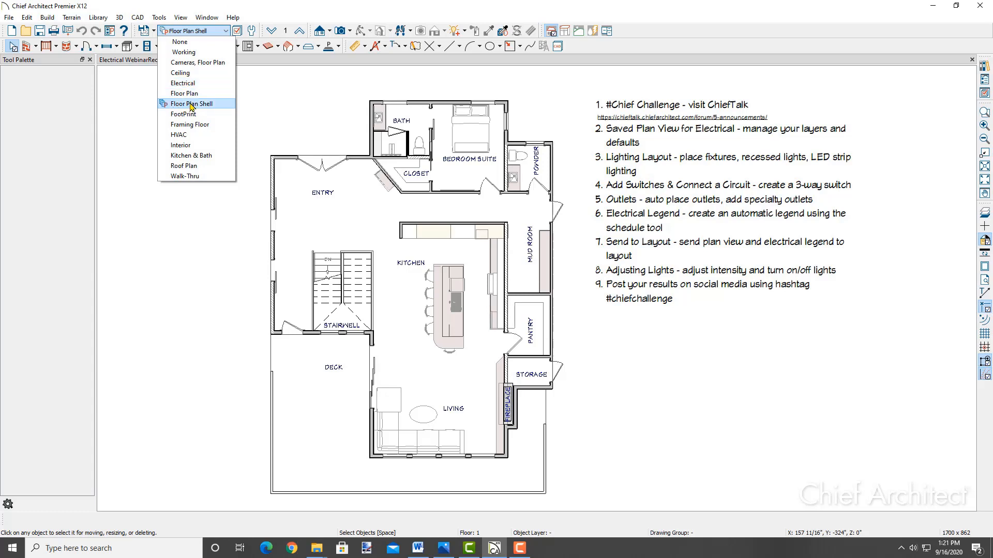
click(187, 84)
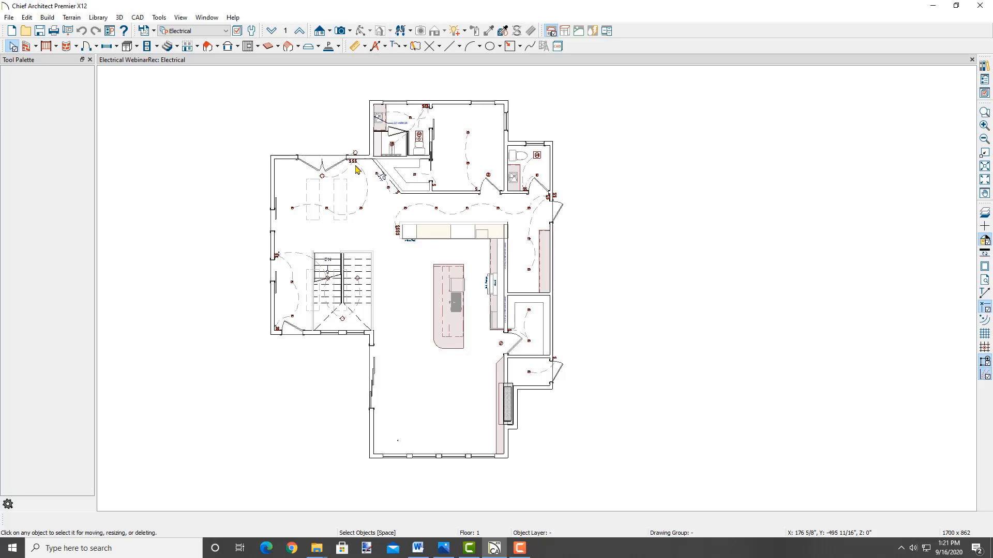
Review the Electrical plan view's specification, including its selected defaults and the display options of its layer set.
click(154, 33)
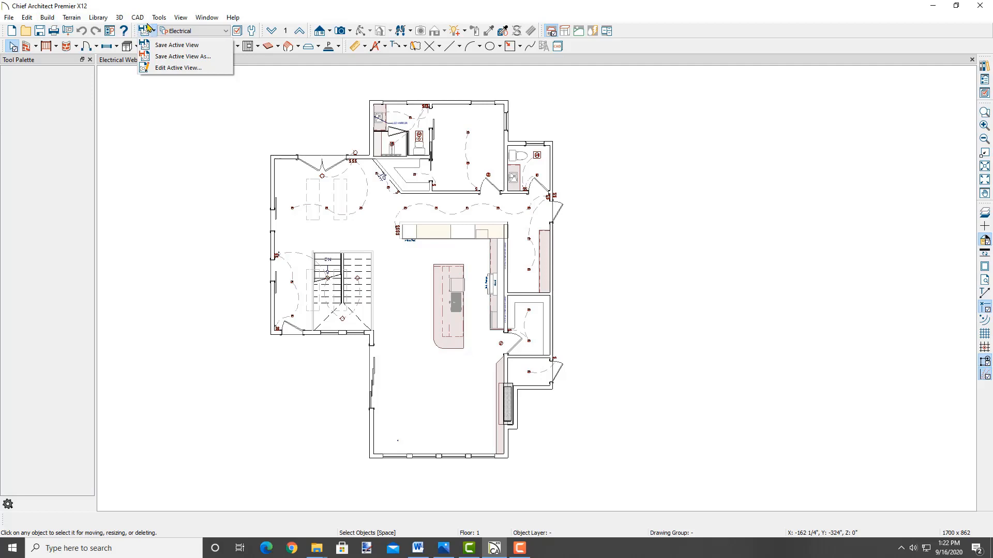
click(164, 69)
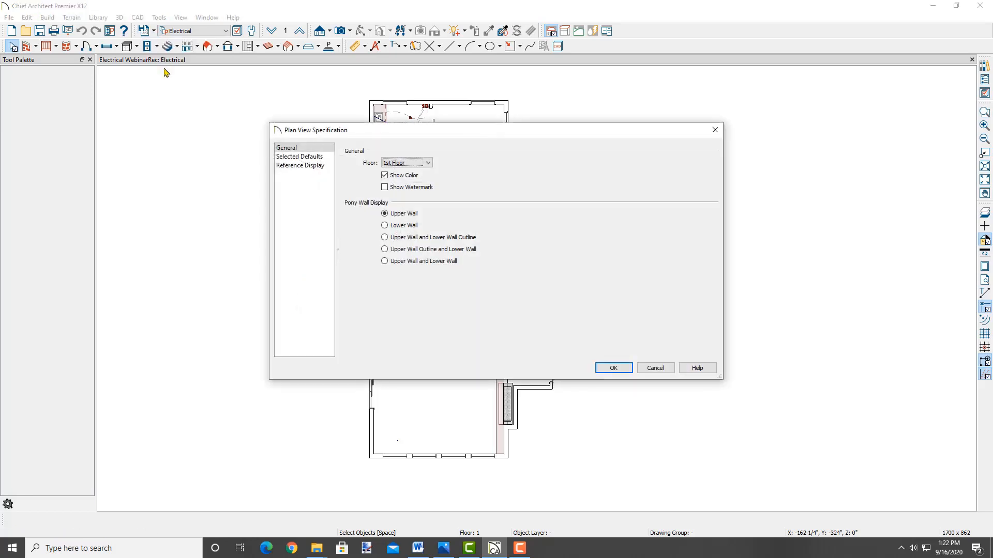
drag(397, 135, 620, 112)
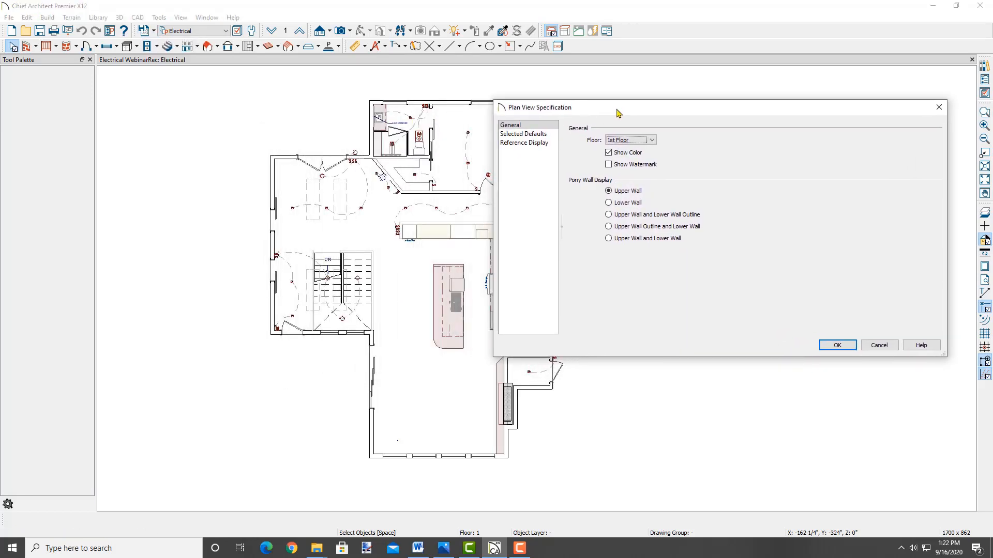
click(519, 135)
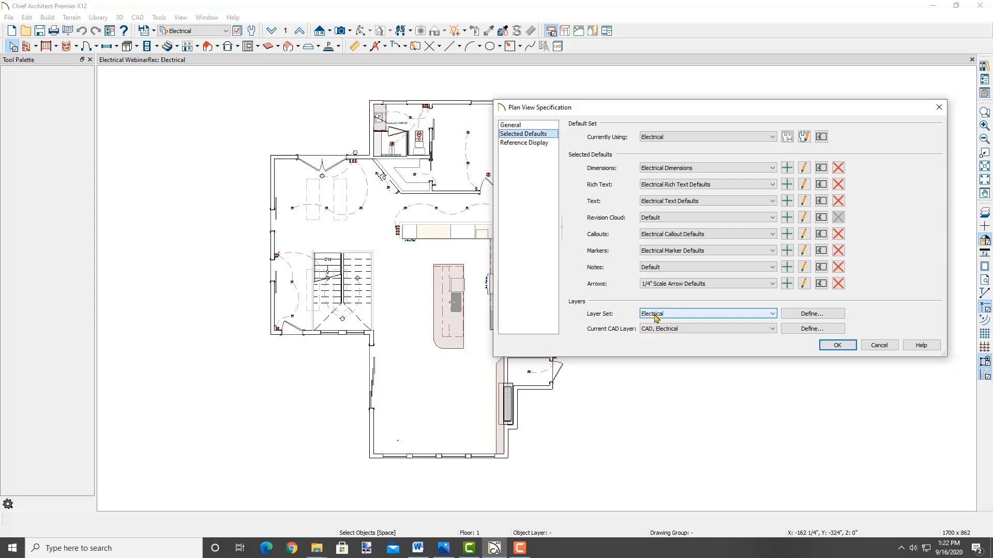
click(805, 315)
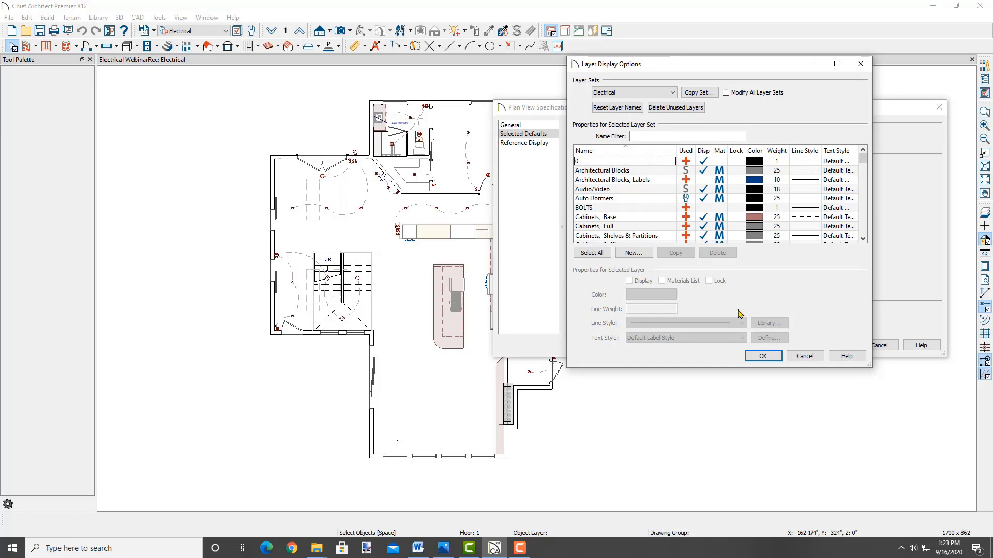
click(765, 357)
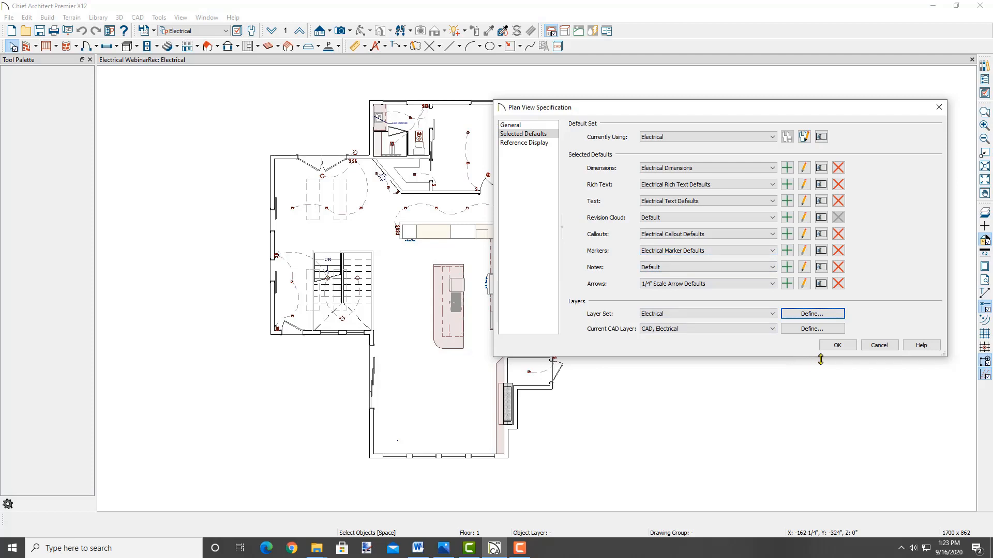
click(837, 345)
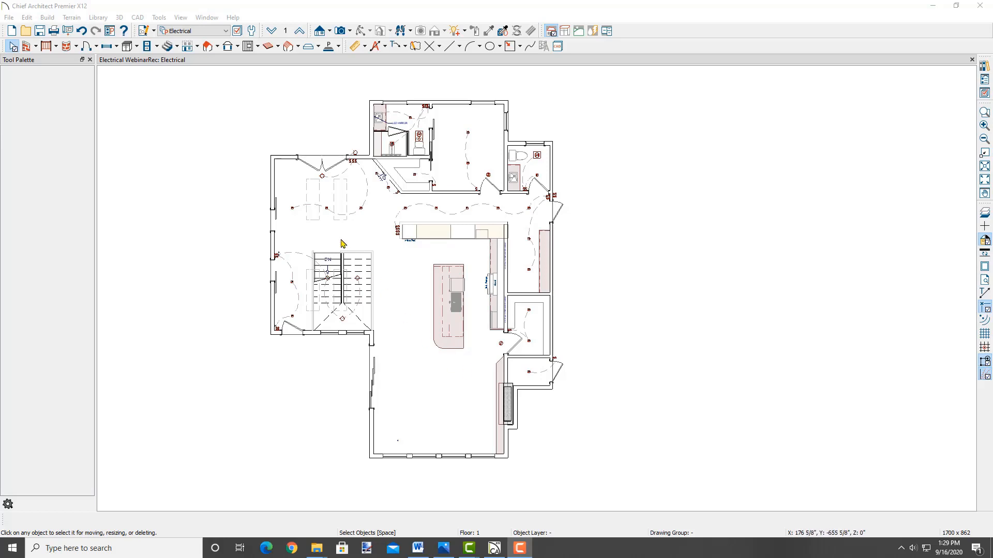
Place a wall light beside the living room's sliding door and a recessed ceiling light inside the room with the Light tool.
click(157, 49)
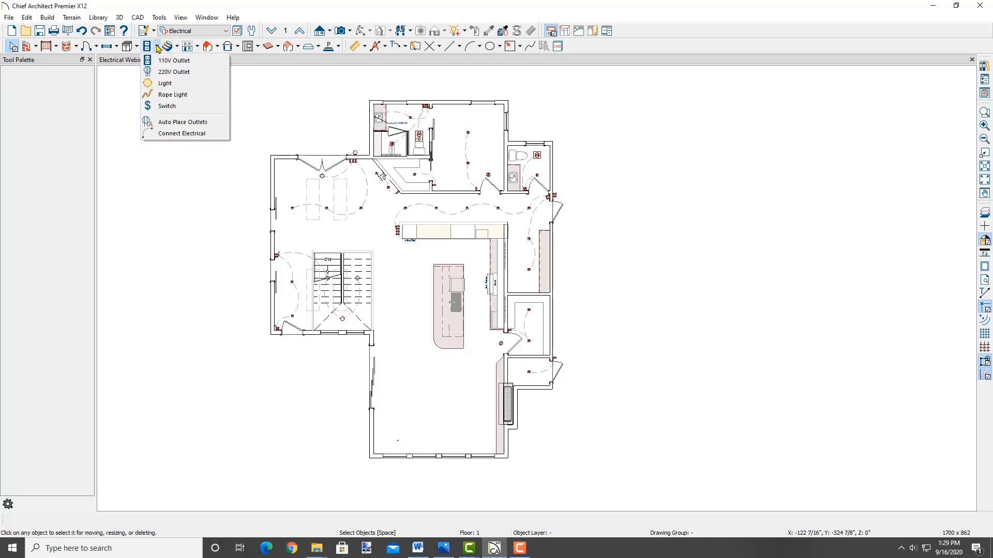
click(163, 84)
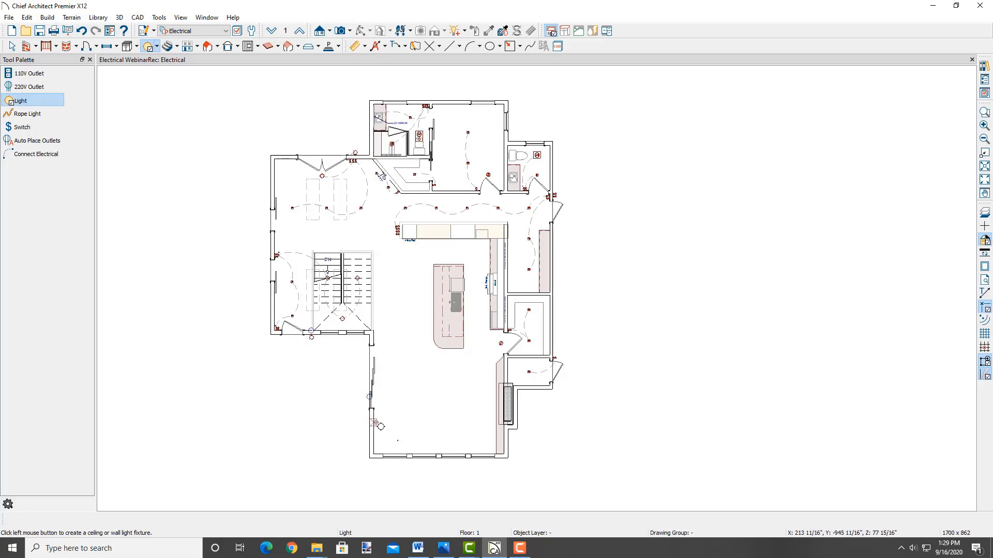
click(381, 427)
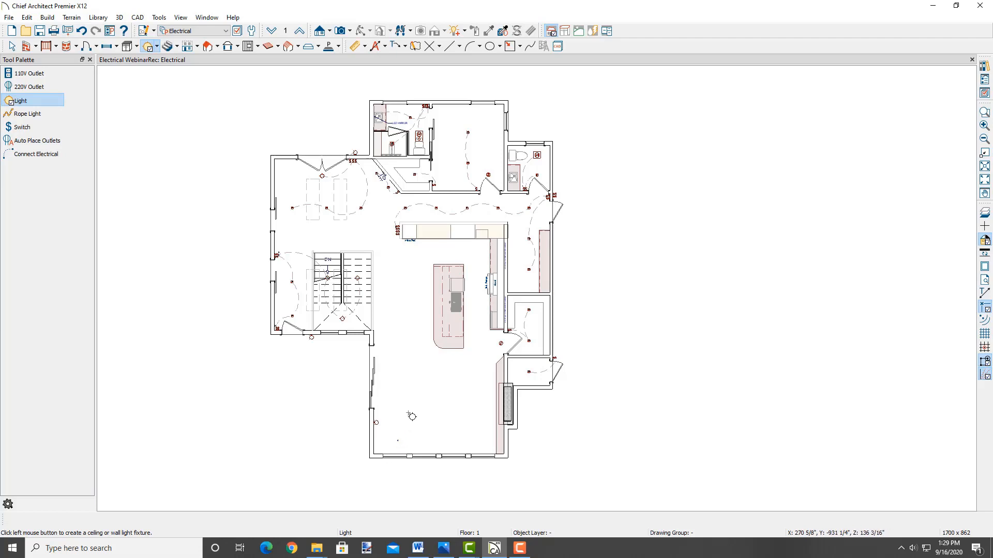
click(406, 387)
key(space)
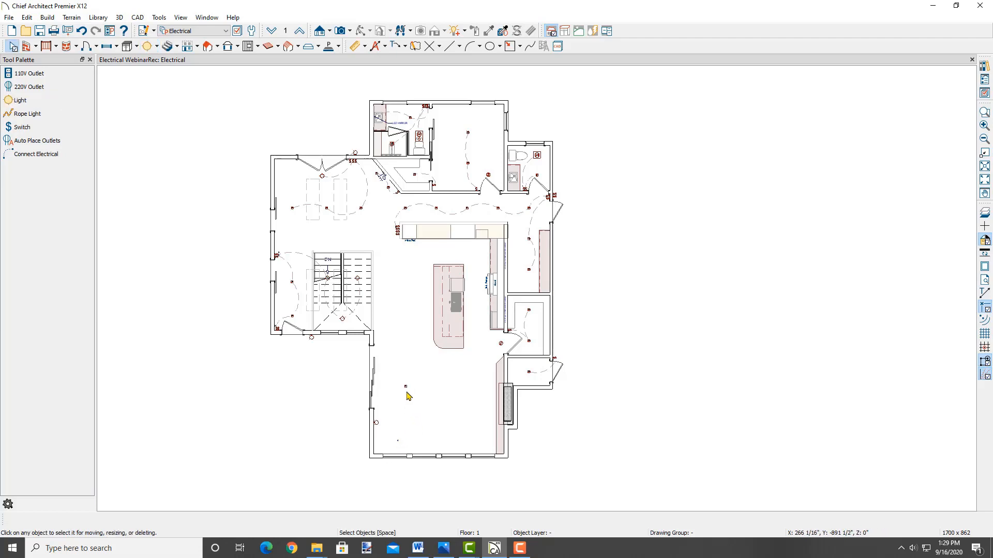
Delete the wall light and the recessed ceiling light from the living room.
scroll(407, 395, up, 5)
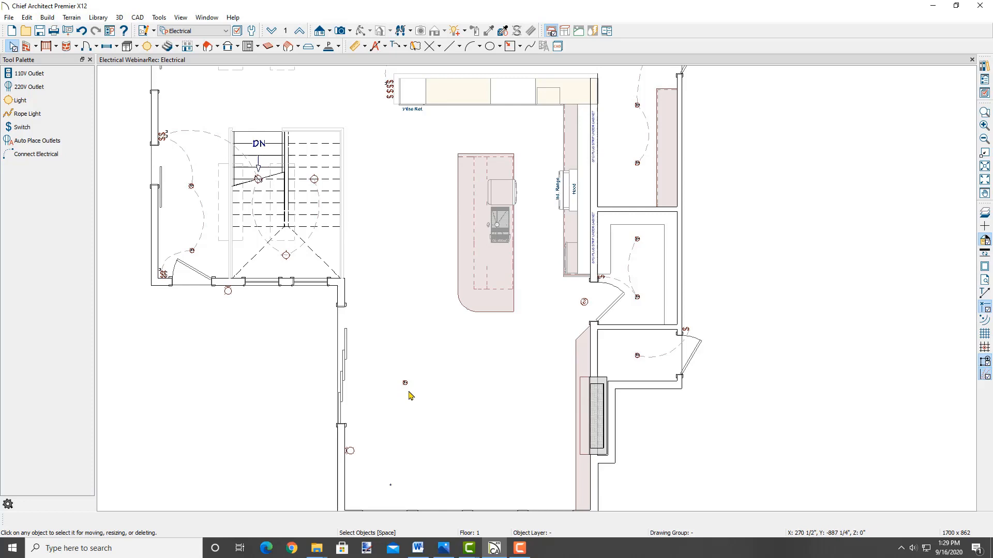
click(353, 453)
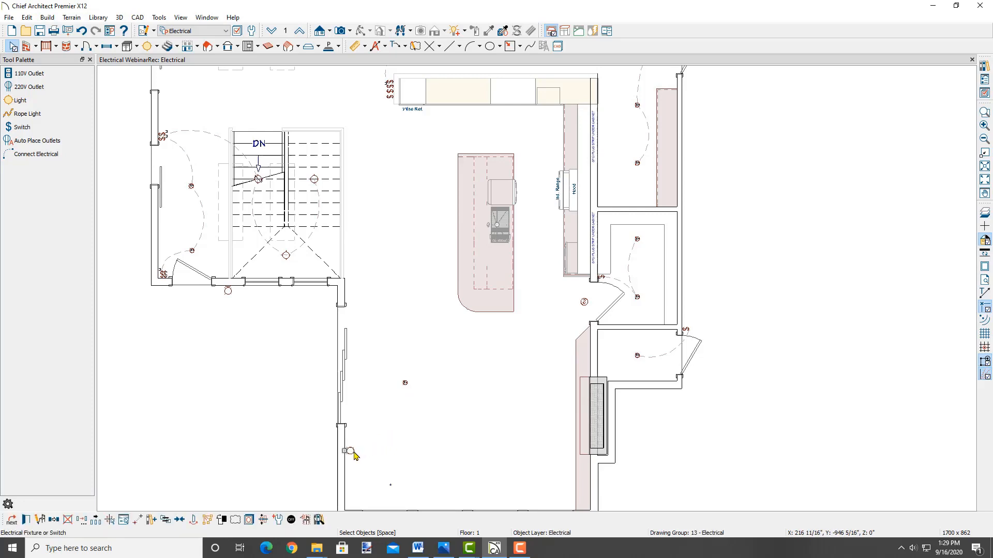
key(Delete)
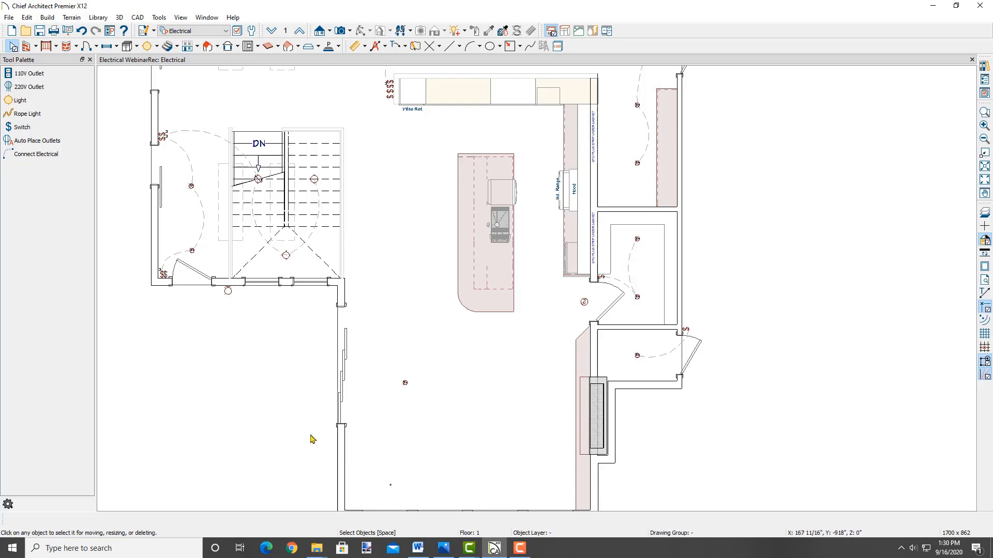
scroll(417, 422, down, 3)
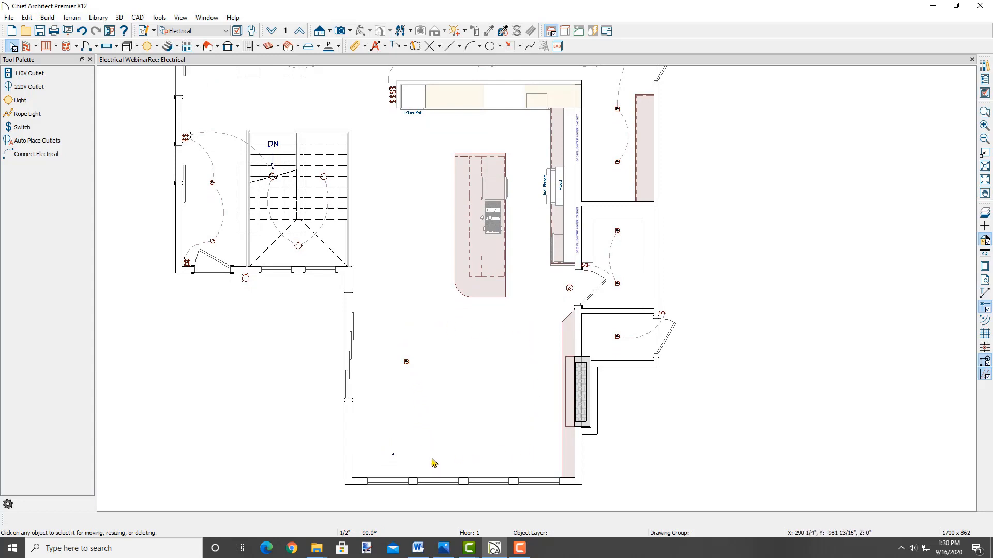
click(406, 361)
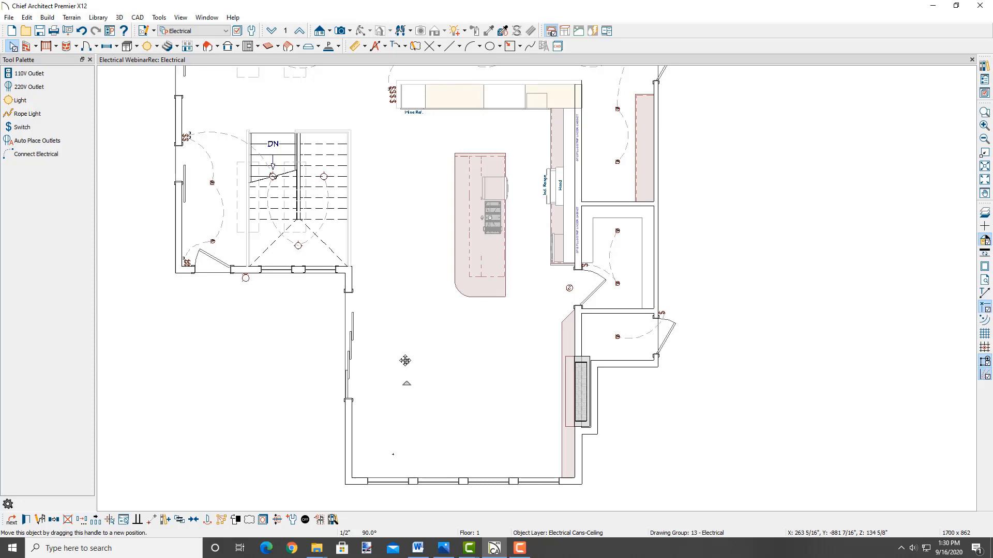
key(Delete)
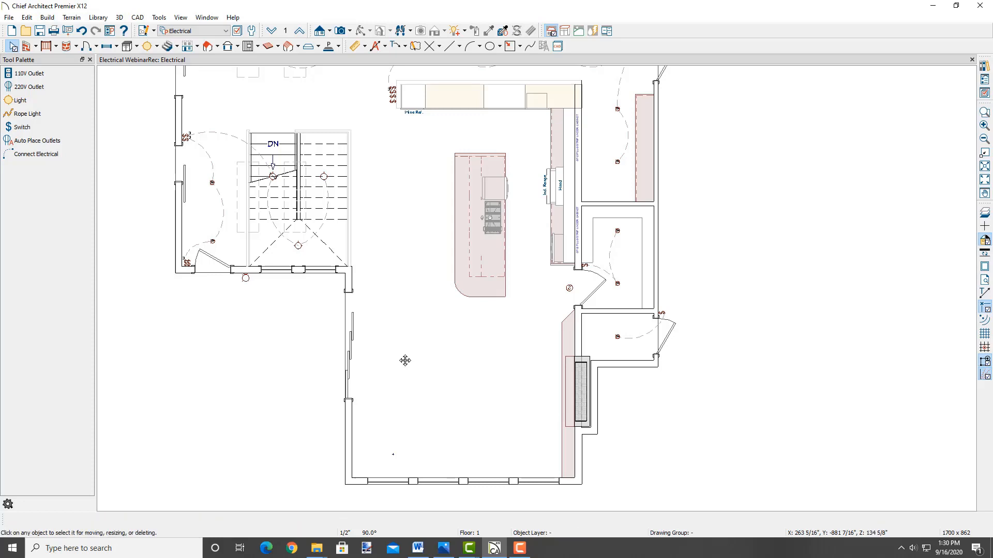
Place a recessed ceiling light on the living room's marked corner point, about 3'-7" from the sliding-door wall and 2' from the window wall.
click(147, 46)
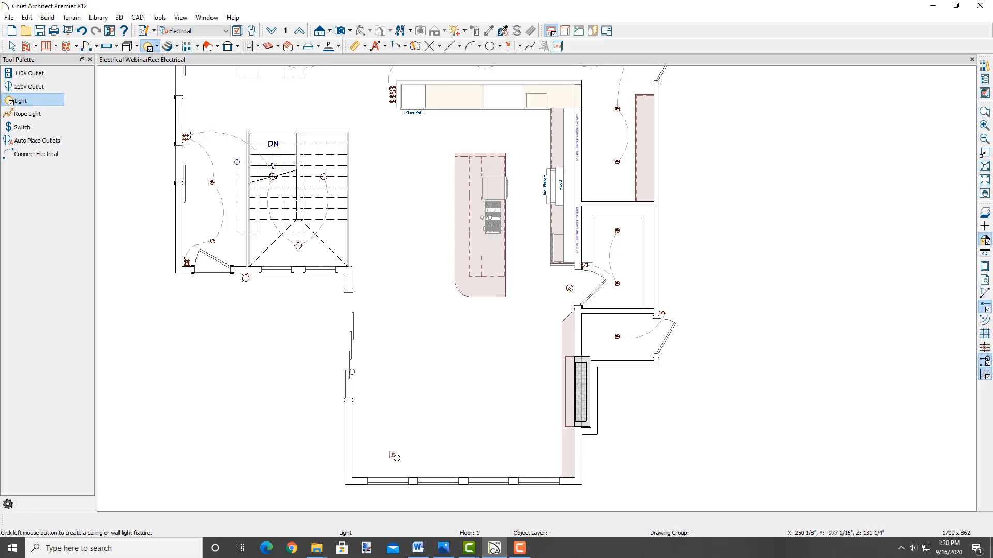
click(393, 456)
key(space)
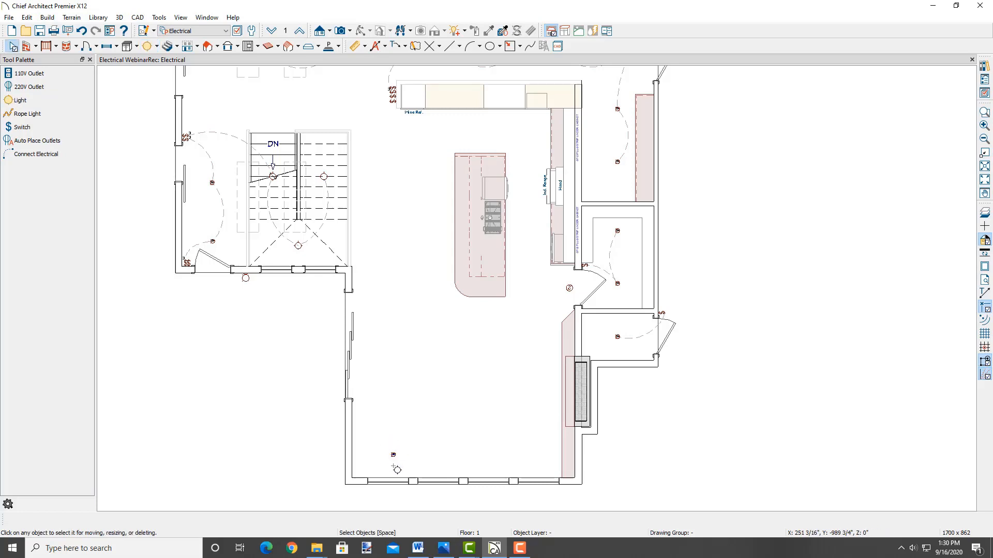
Add centerline dimensions locating the corner recessed light from the living room's sliding-door wall.
click(386, 47)
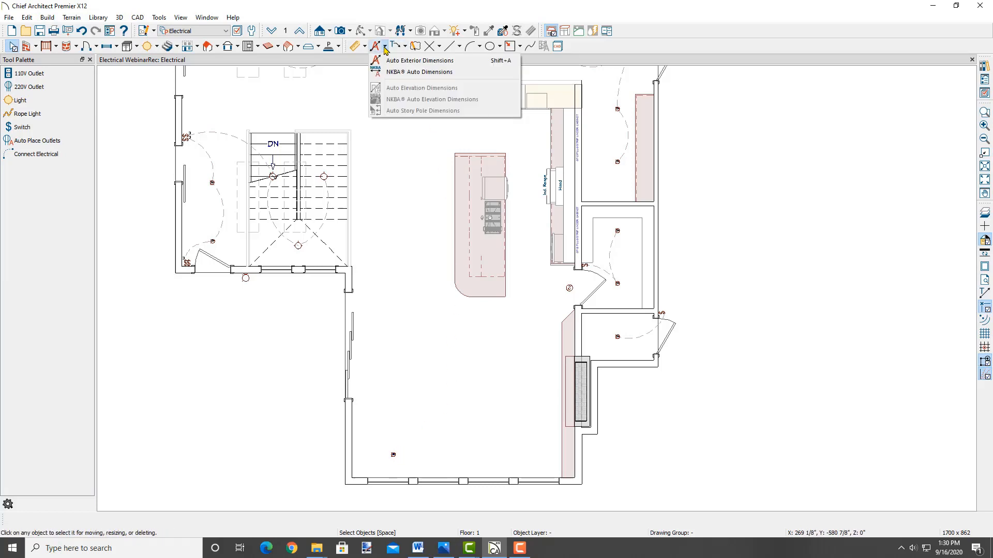
click(366, 46)
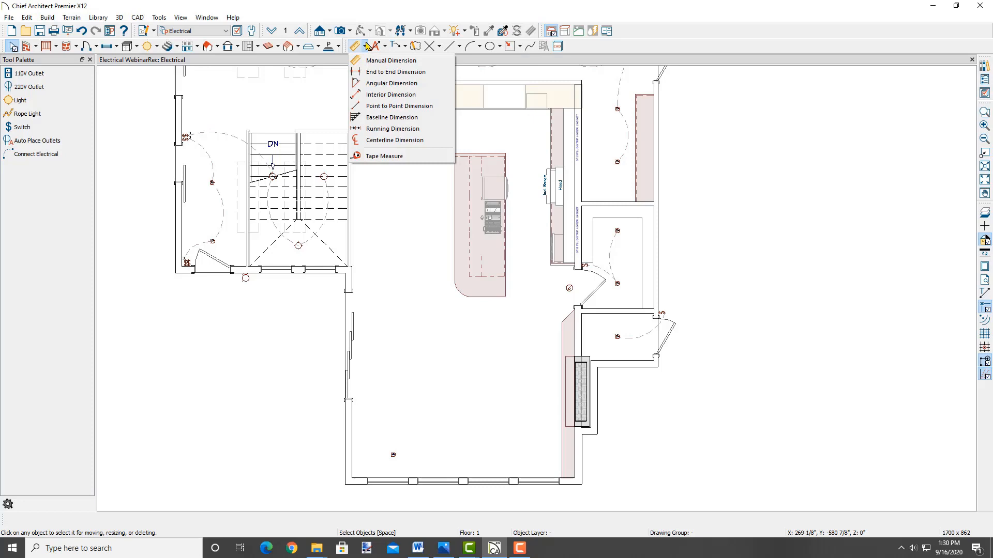
click(387, 141)
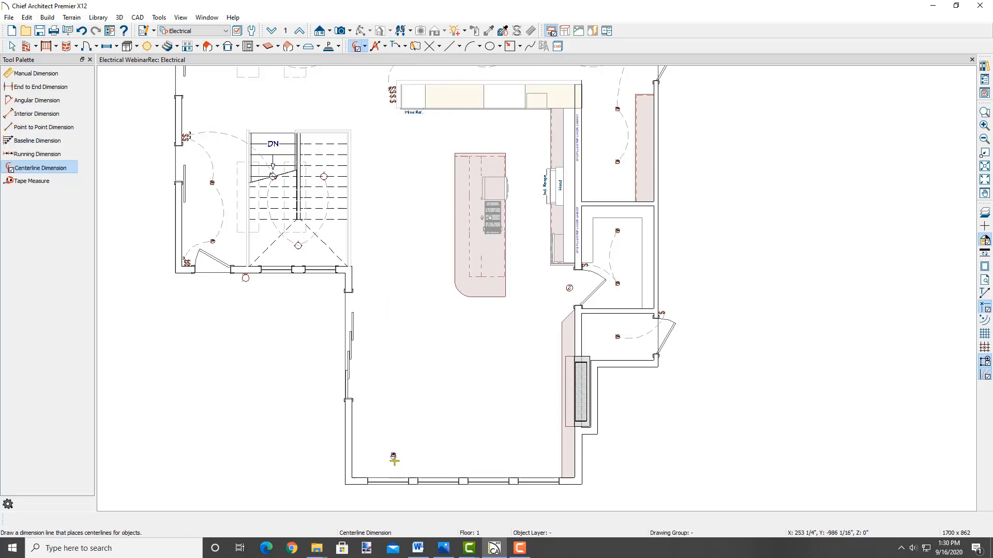
drag(392, 457, 354, 455)
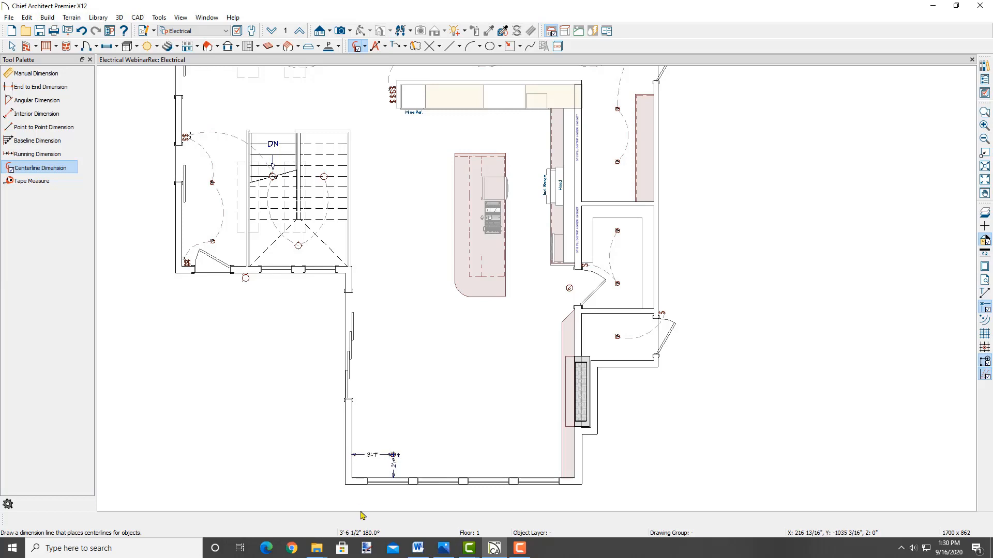
scroll(393, 466, up, 3)
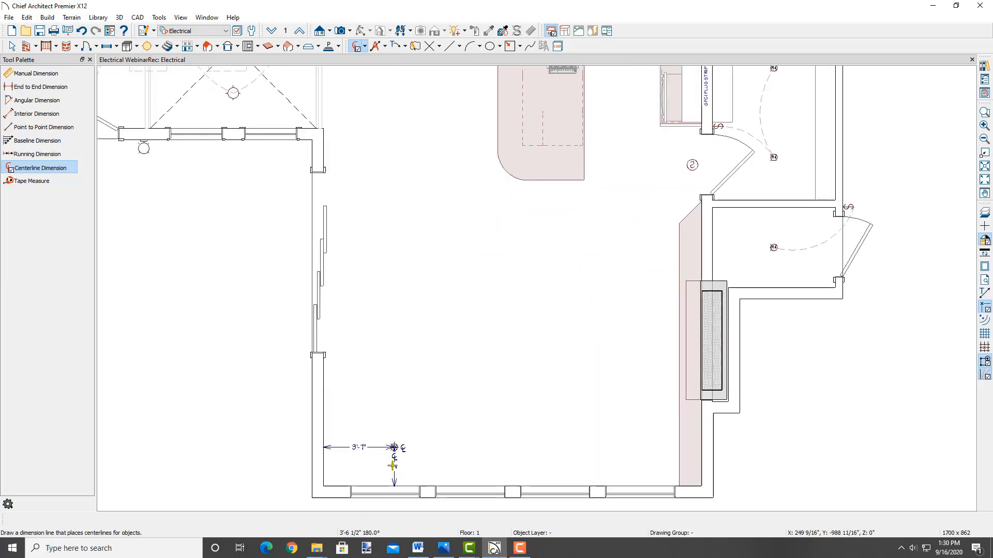
scroll(393, 465, up, 1)
middle_drag(452, 459, 458, 432)
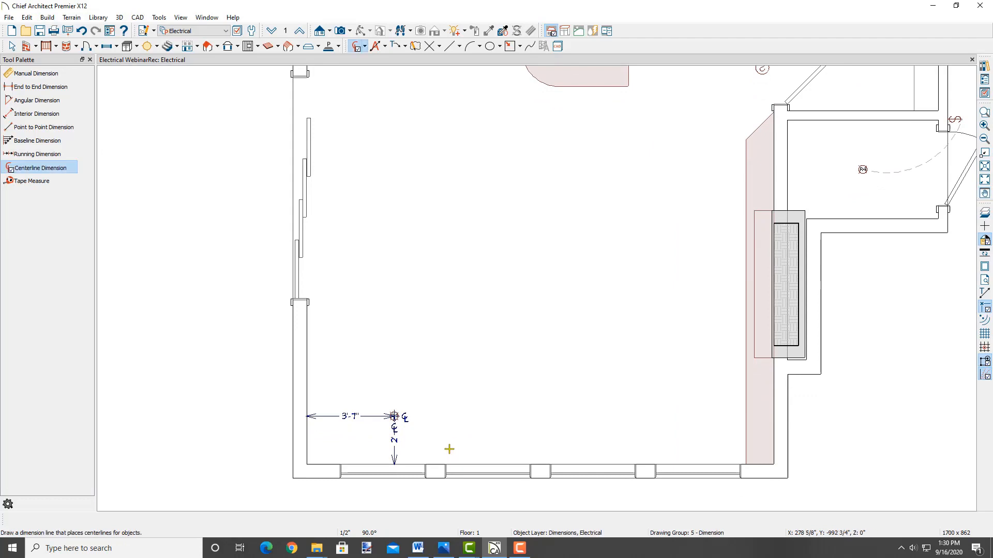
key(space)
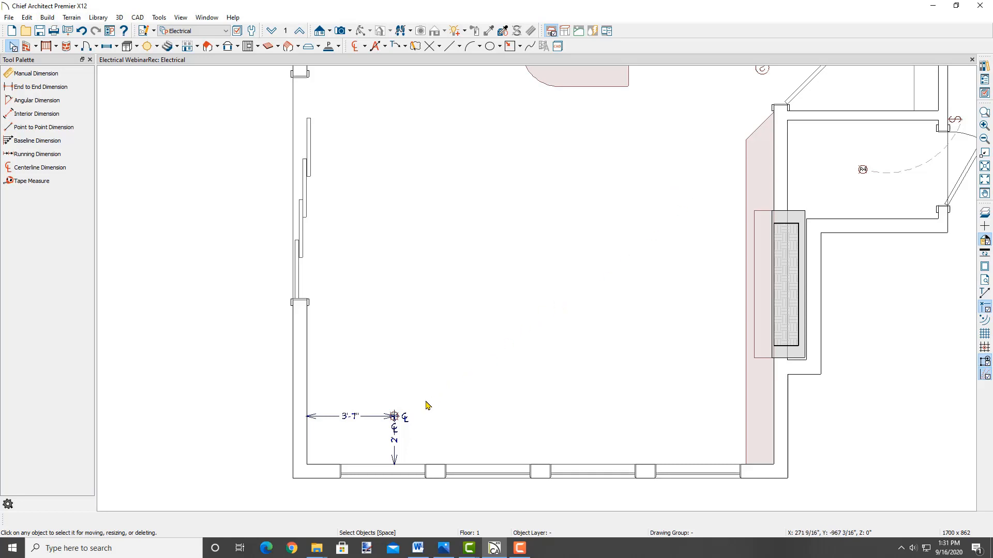
Start Multiple Copy and configure it to evenly distribute copies, with 2 primary copies and 1 secondary copy.
click(393, 422)
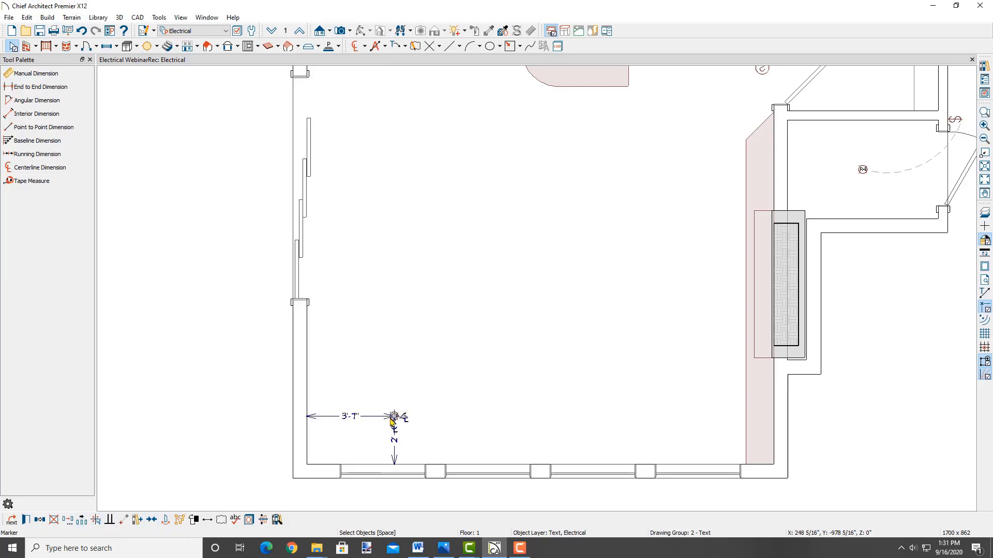
click(81, 520)
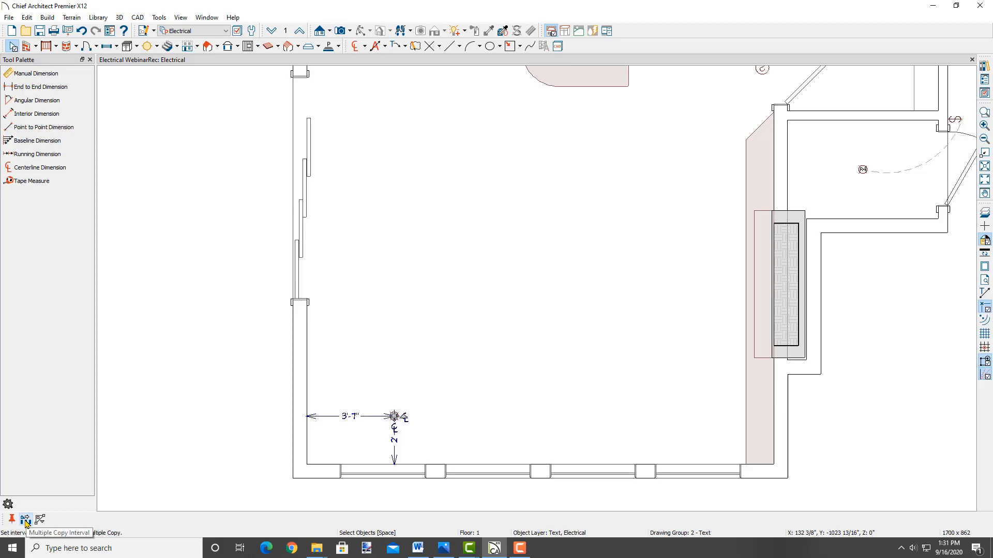
click(25, 521)
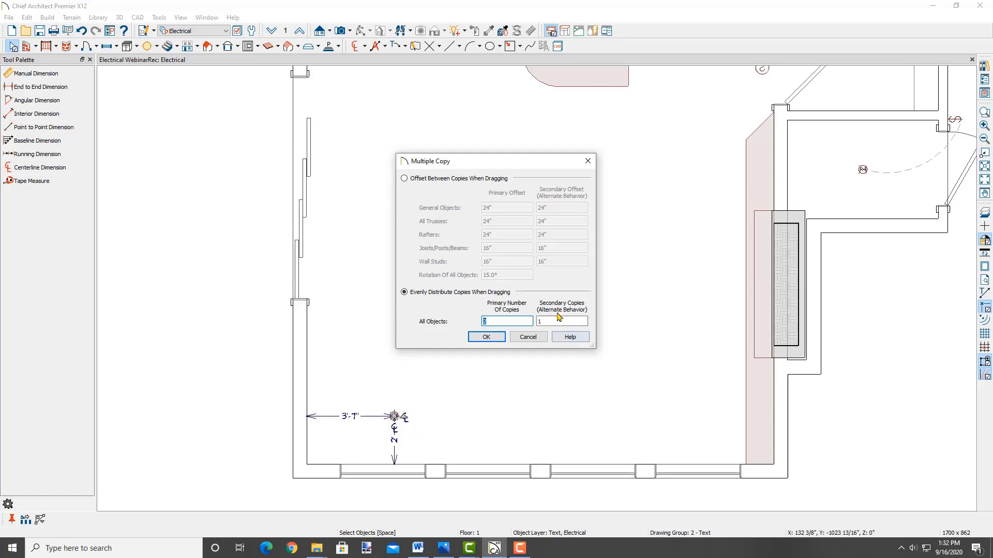
double_click(540, 322)
click(486, 338)
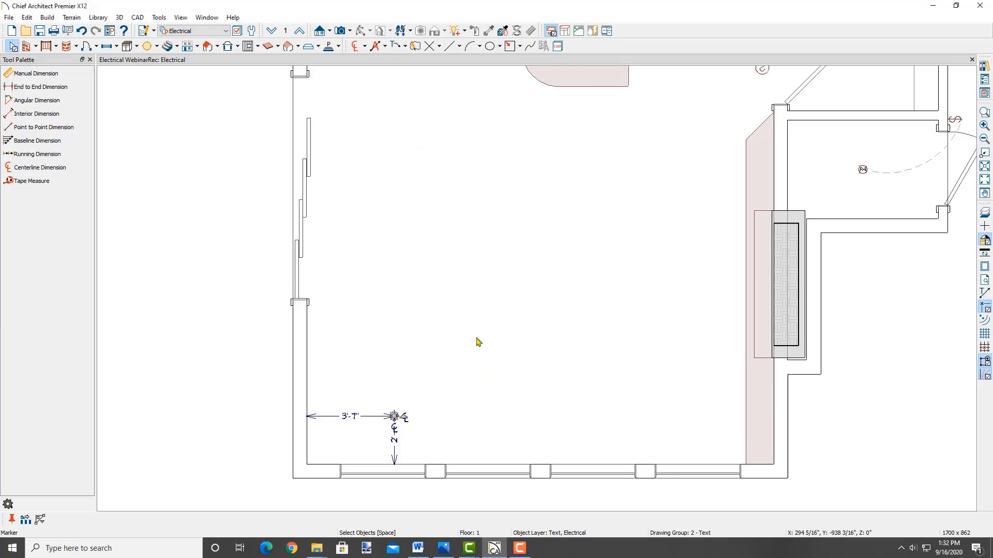
Multiple-copy the corner recessed light up and across the living room into an evenly spaced three-by-three grid.
click(394, 416)
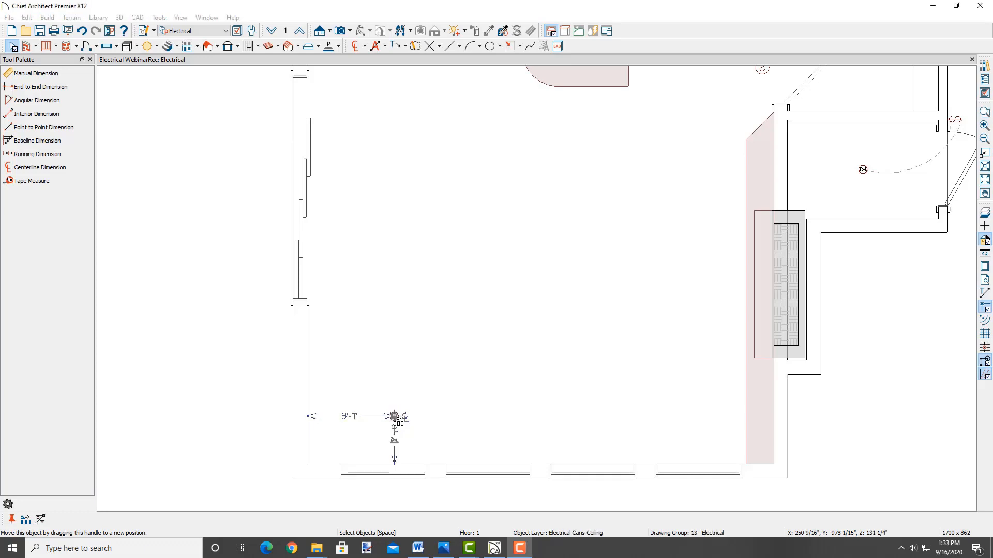
click(394, 416)
drag(394, 416, 398, 163)
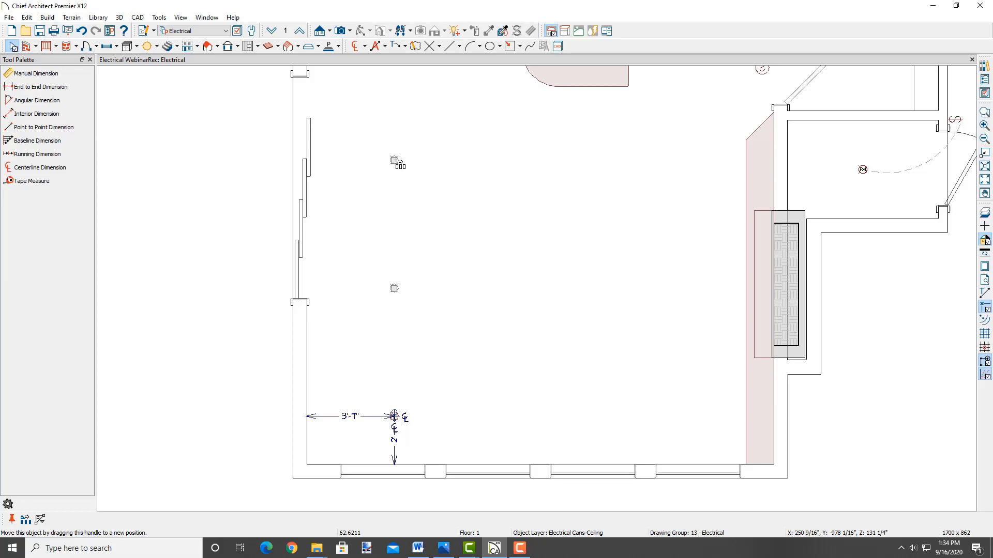
drag(399, 165, 399, 161)
drag(398, 159, 657, 163)
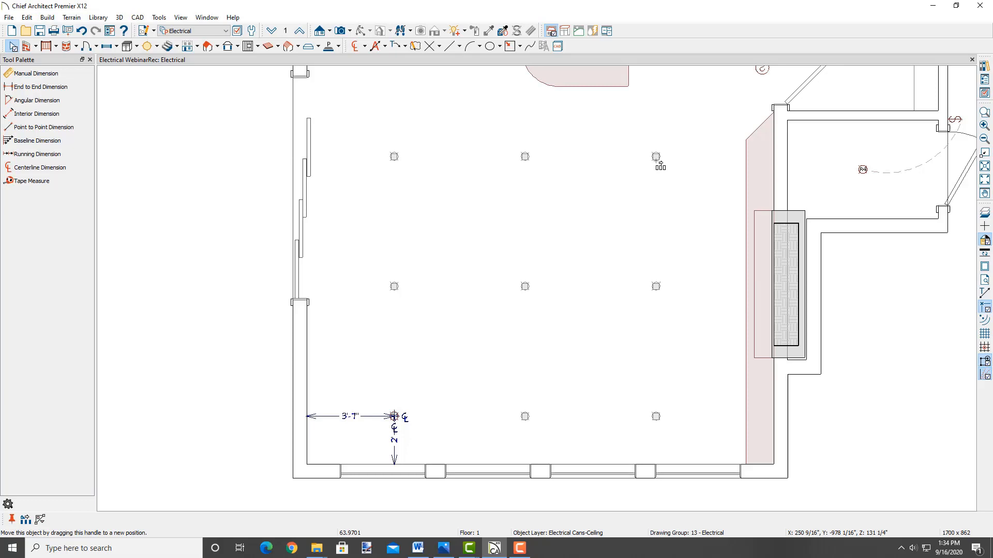
Widen the evenly distributed three-by-three light grid toward the living room's fireplace wall and place the copies.
drag(659, 163, 691, 163)
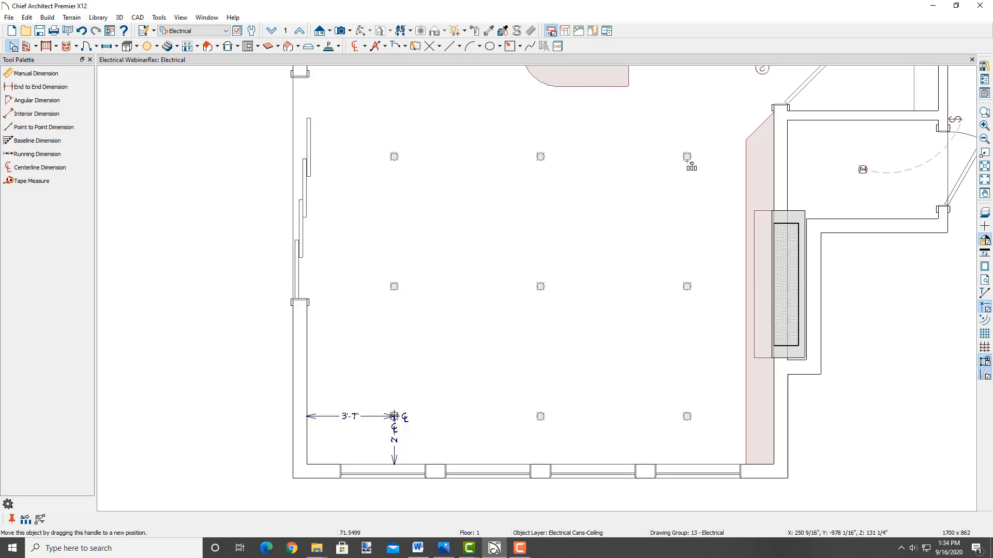
drag(691, 165, 694, 373)
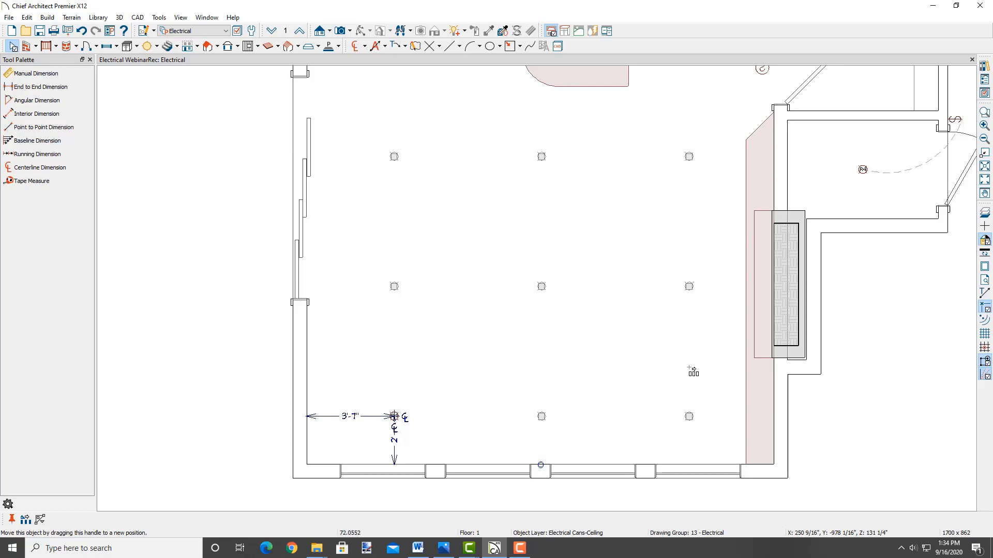
drag(693, 372, 694, 372)
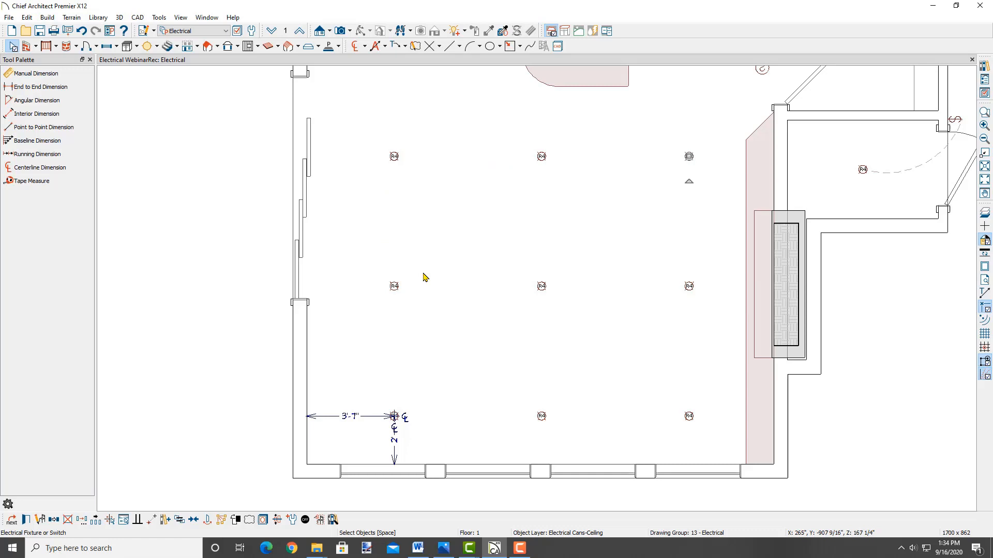
Check the grid spacing in both directions with trial centerline dimensions between adjacent lights, and undo the evenly distributed copies.
click(358, 47)
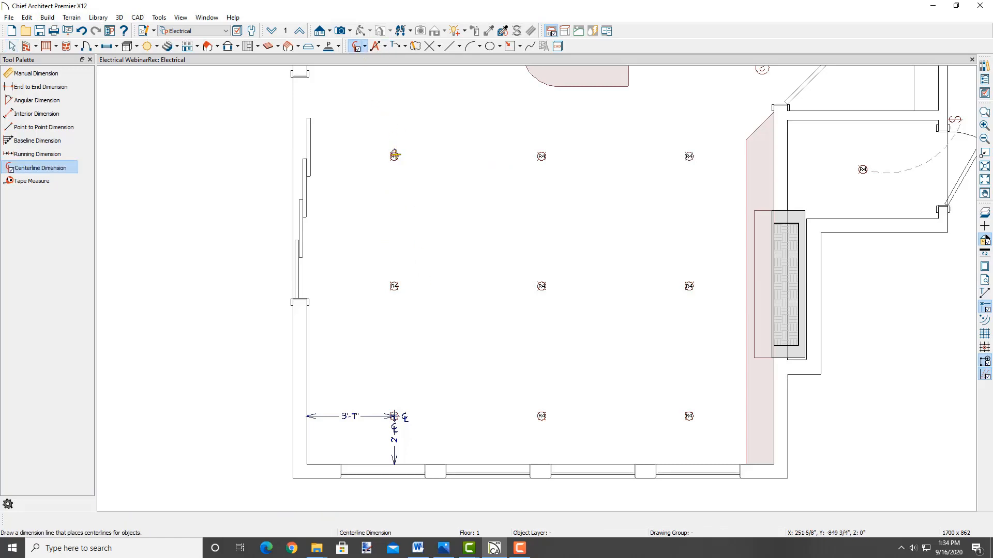
drag(394, 156, 395, 292)
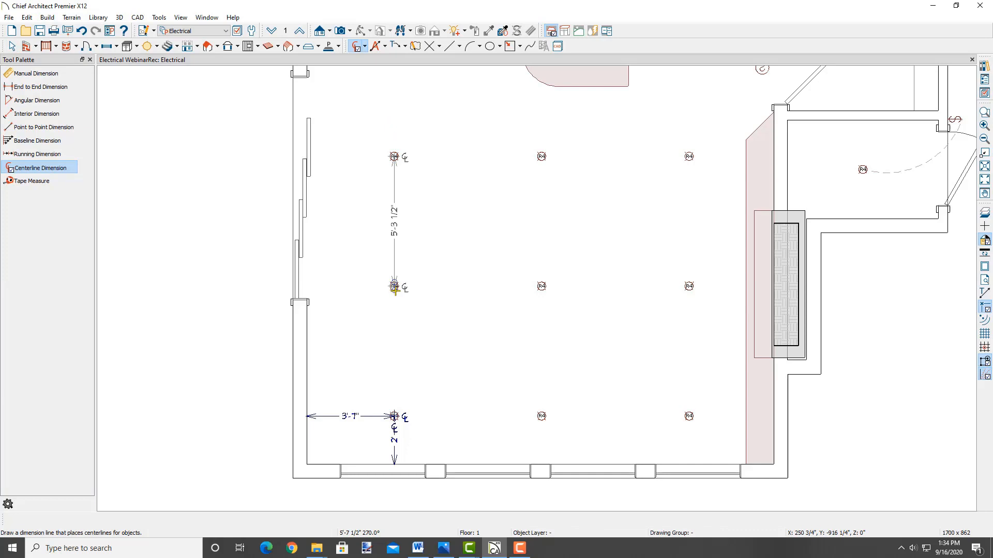
key(ctrl+z)
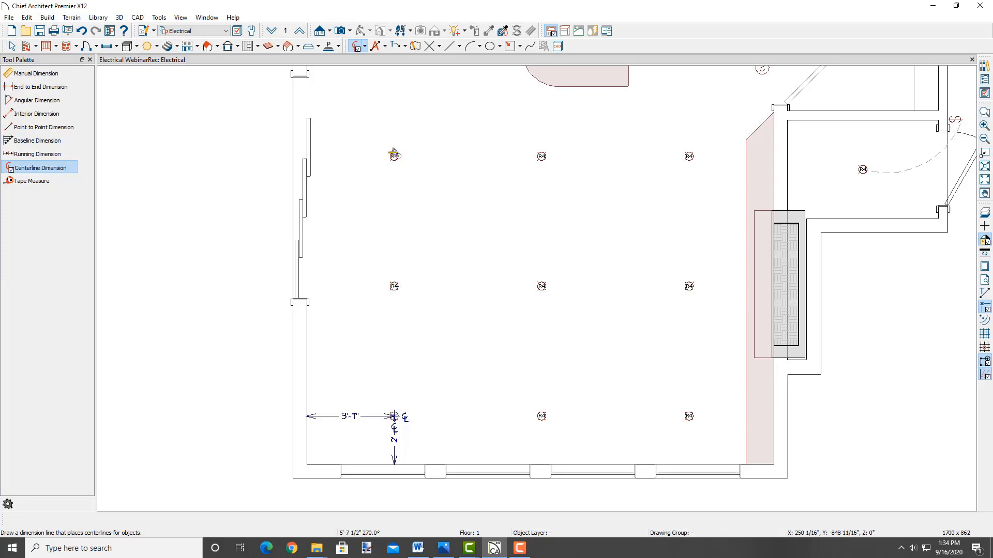
drag(394, 157, 541, 150)
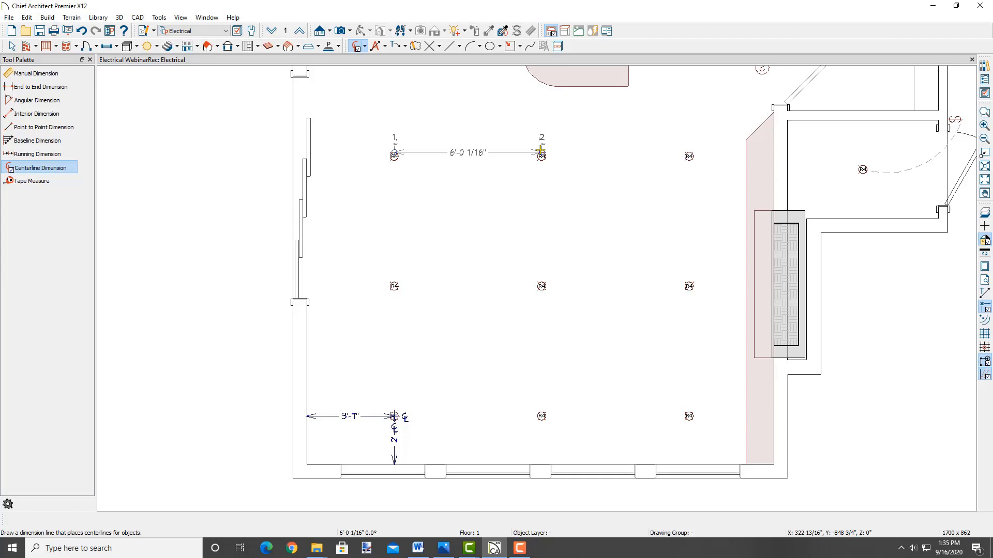
drag(540, 150, 540, 150)
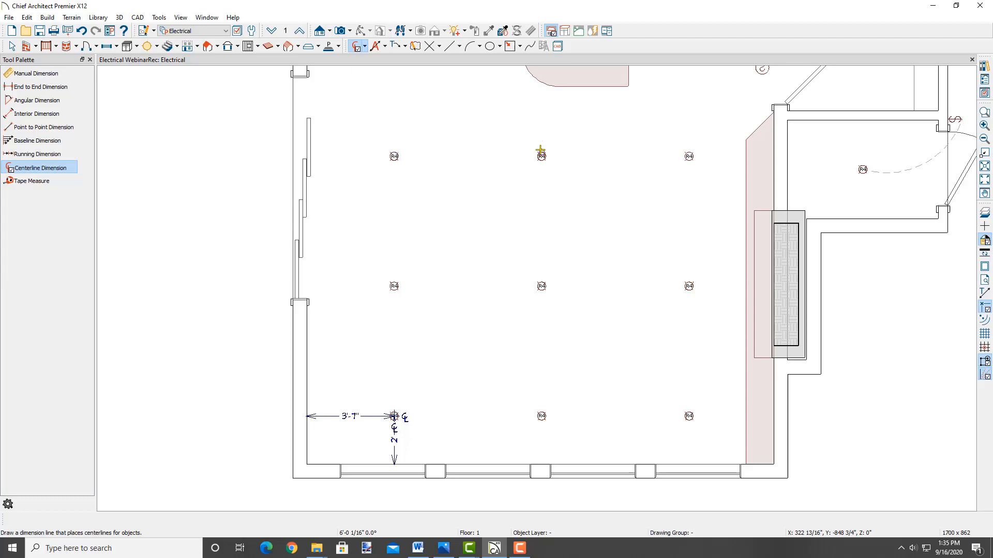
click(80, 36)
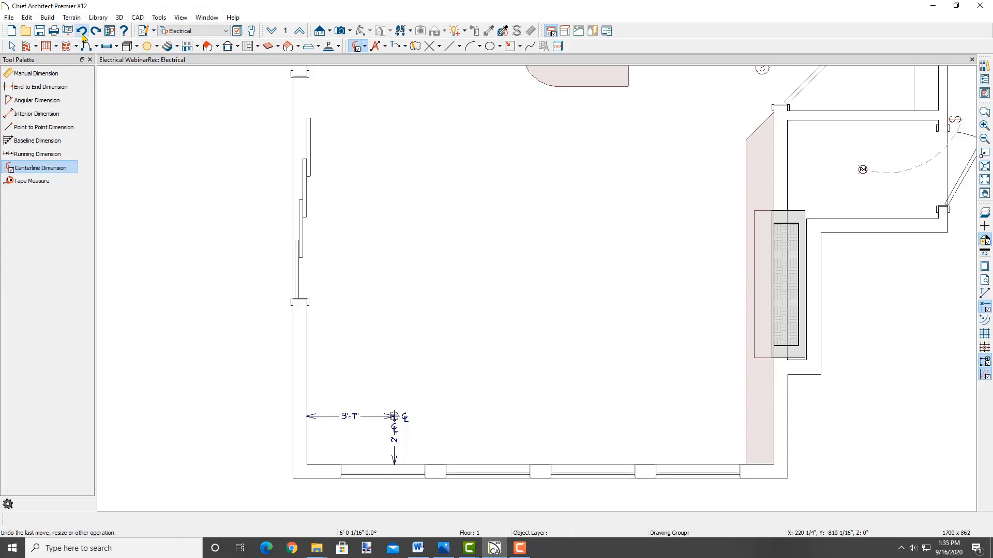
Multiple-copy the corner recessed light into a three-by-three living room grid, with general-object offsets of 5'3" primary and 72" secondary.
key(space)
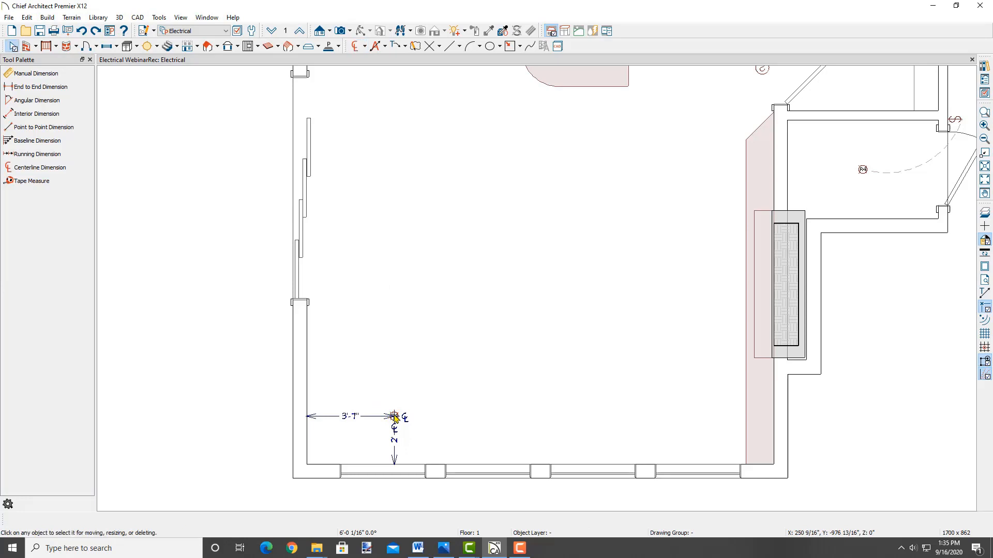
click(394, 417)
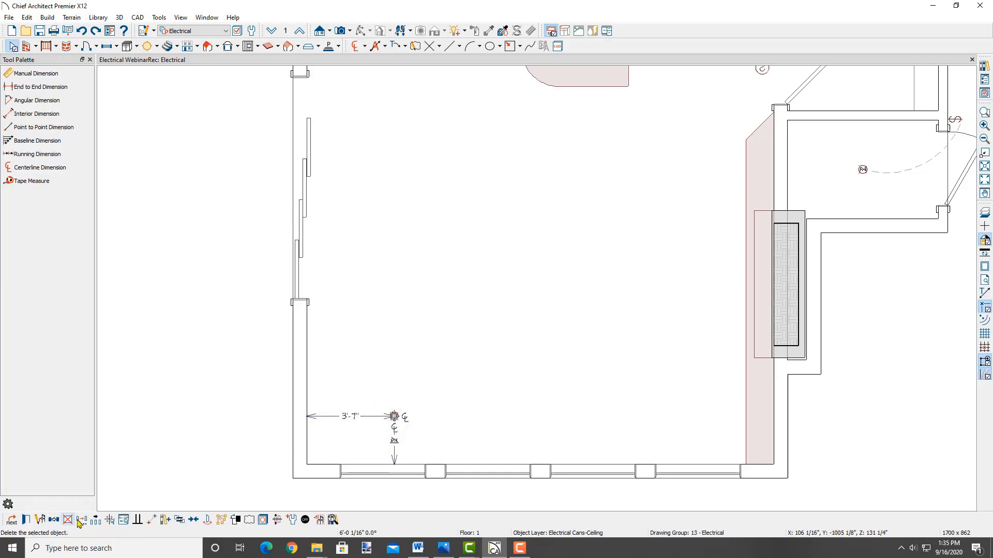
click(96, 522)
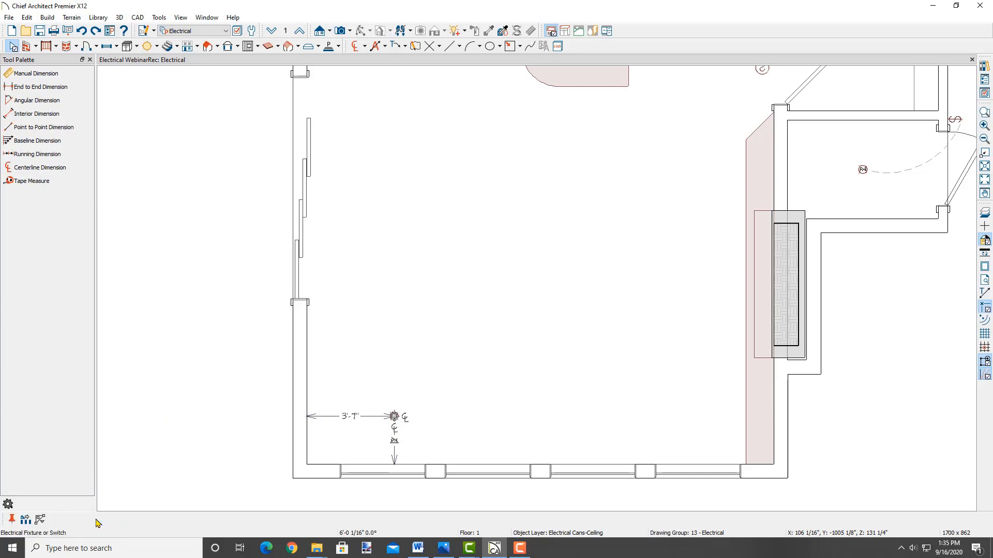
click(25, 520)
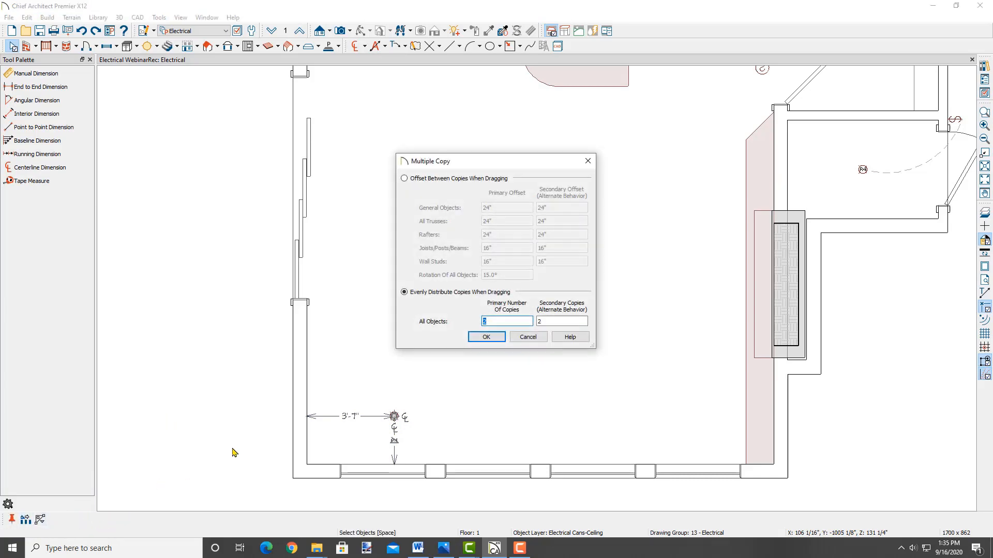
click(431, 180)
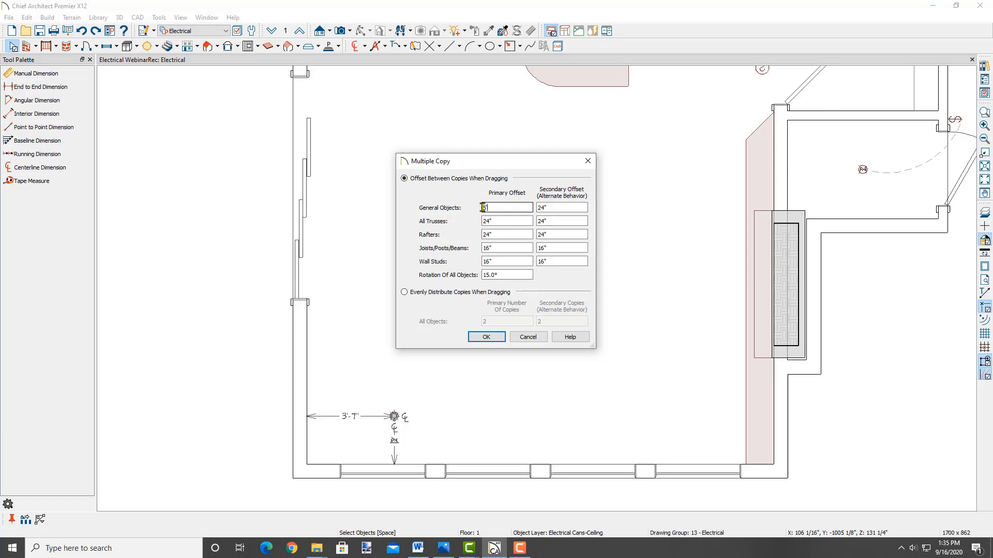
text(5'3)
click(539, 207)
click(486, 337)
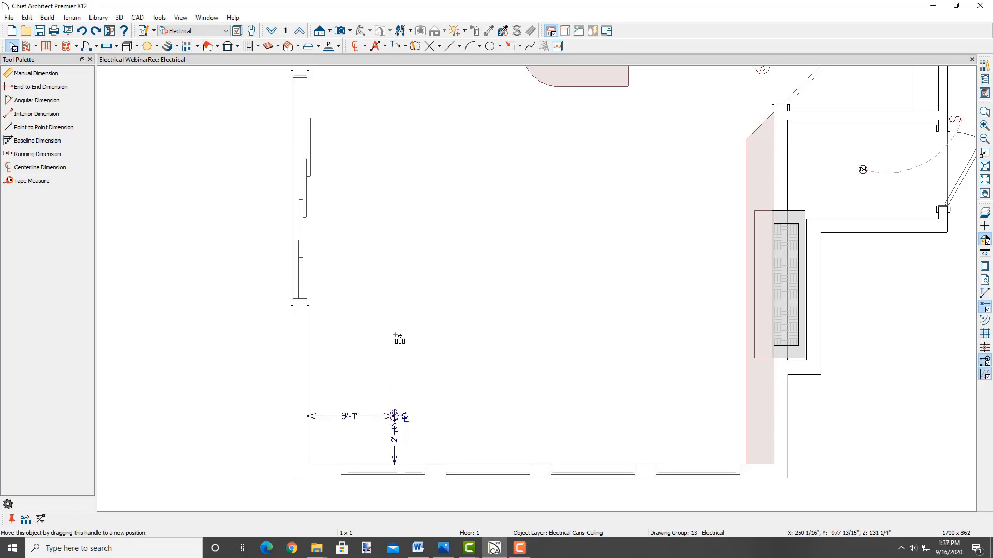
drag(395, 335, 708, 161)
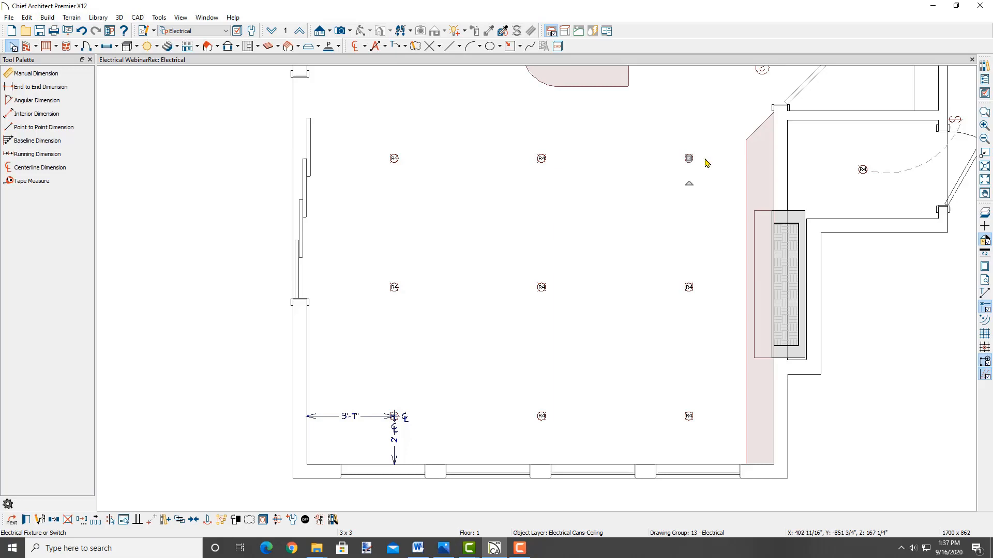
click(706, 162)
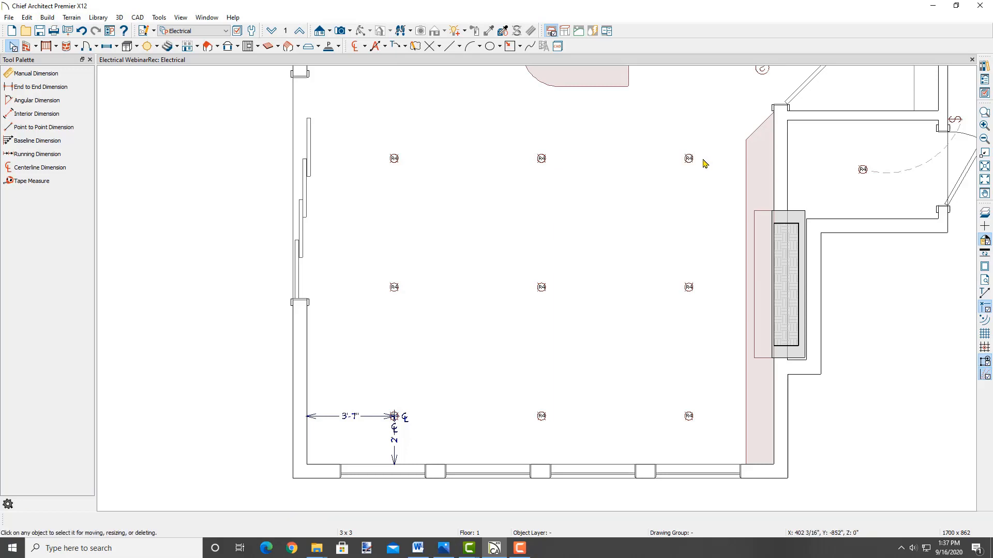
Add centerline dimensions between adjacent recessed lights, one along the sliding-door column and one along the middle row.
click(356, 48)
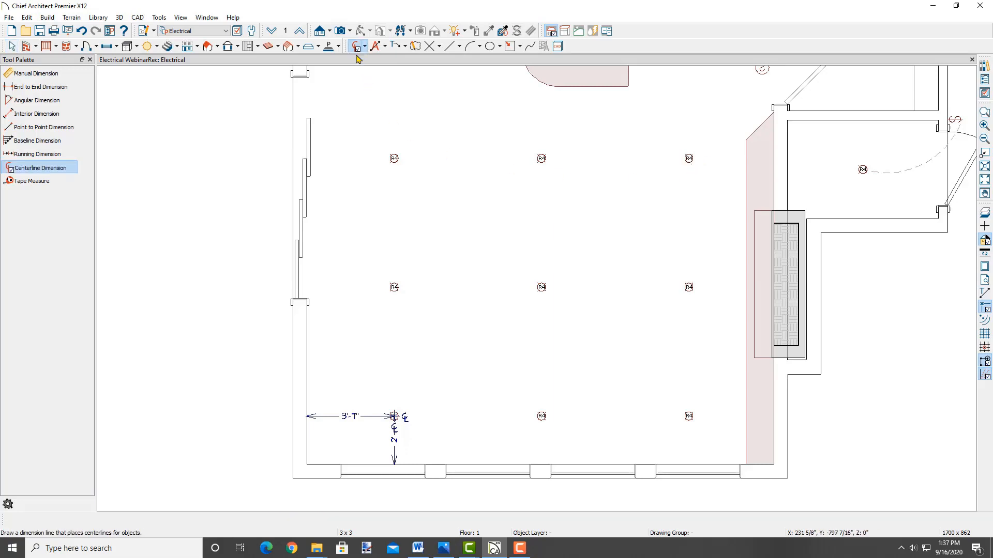
drag(394, 160, 399, 285)
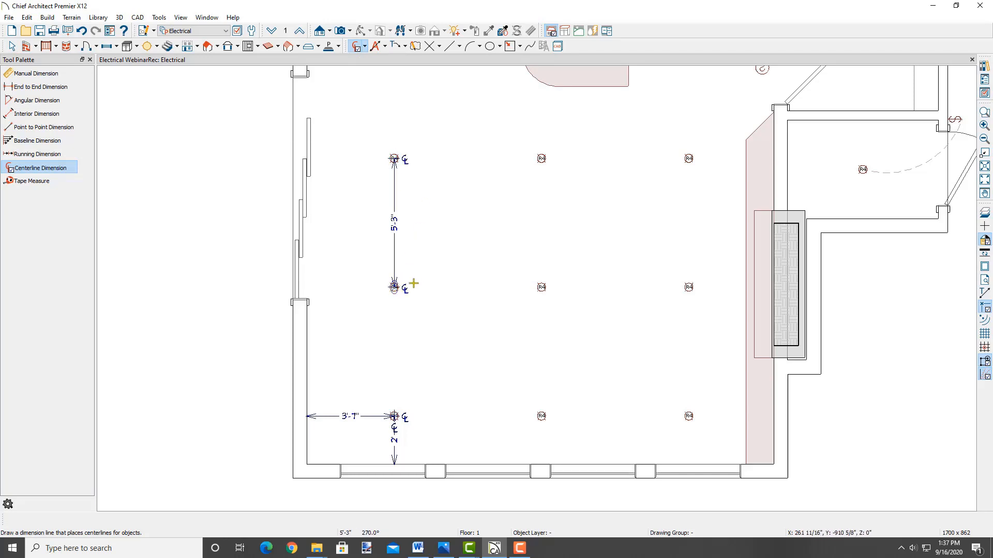
drag(396, 286, 541, 286)
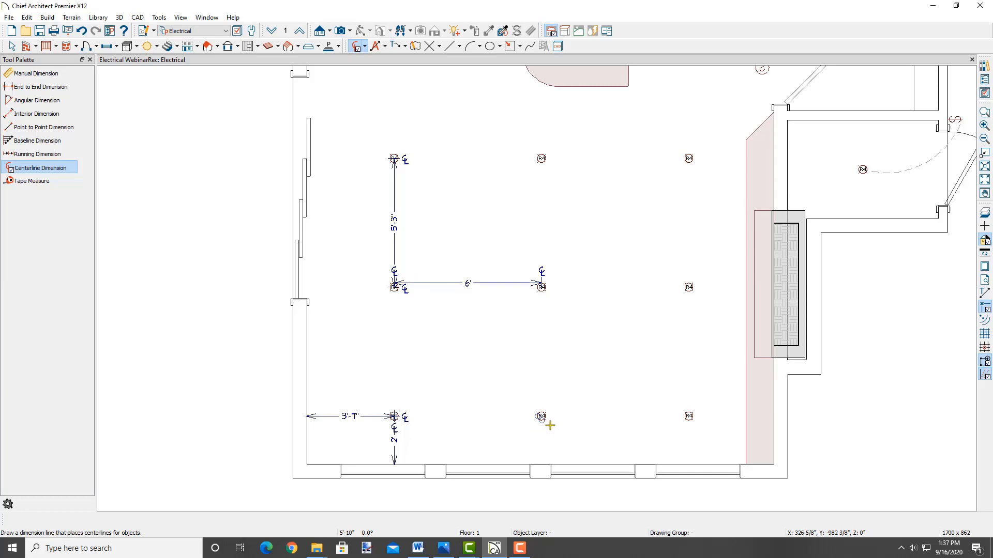
Choose the Gran Andros Pendant from Light Fixtures in the user library's Kitchen Lighting & Electrical folder, with the kitchen island in view.
scroll(545, 407, down, 2)
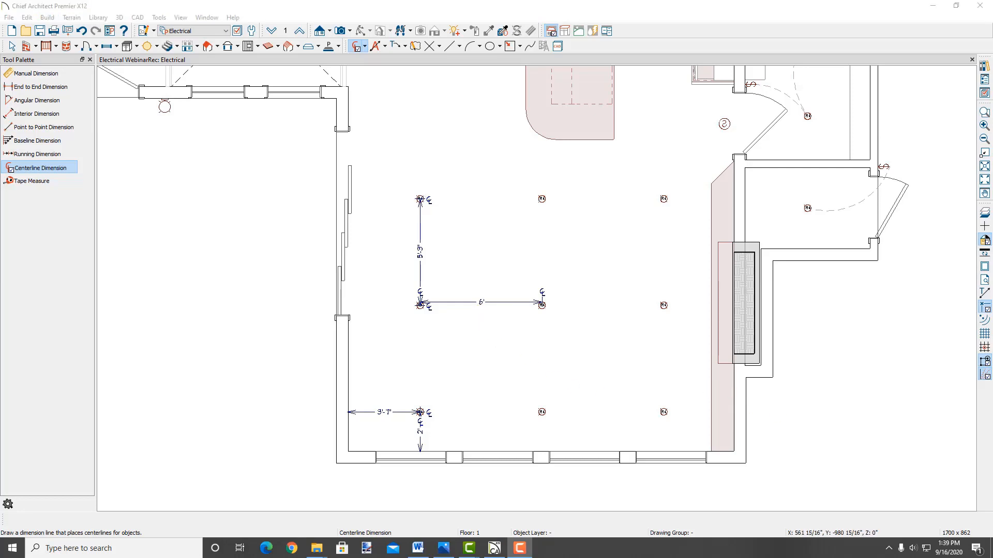
click(985, 193)
drag(662, 160, 659, 385)
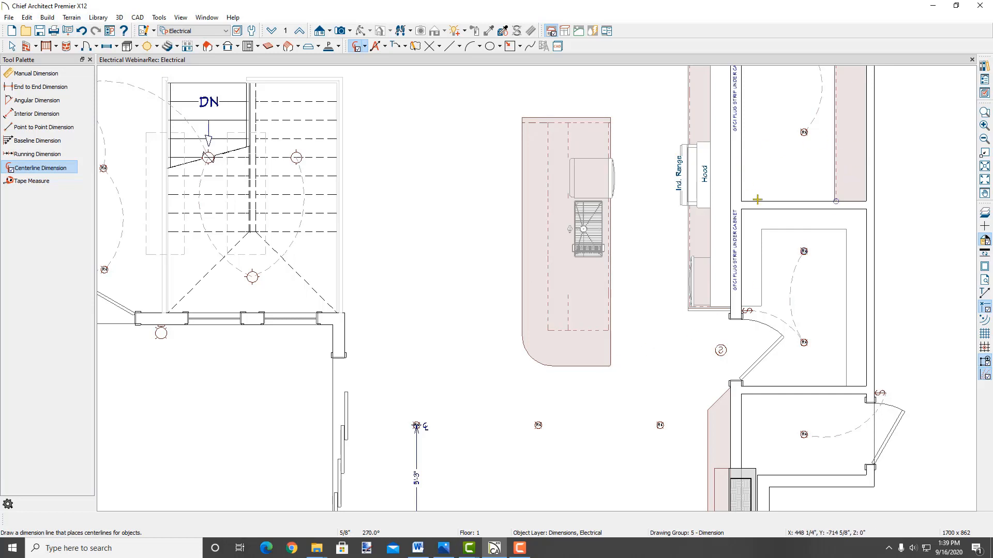
middle_drag(745, 205, 693, 200)
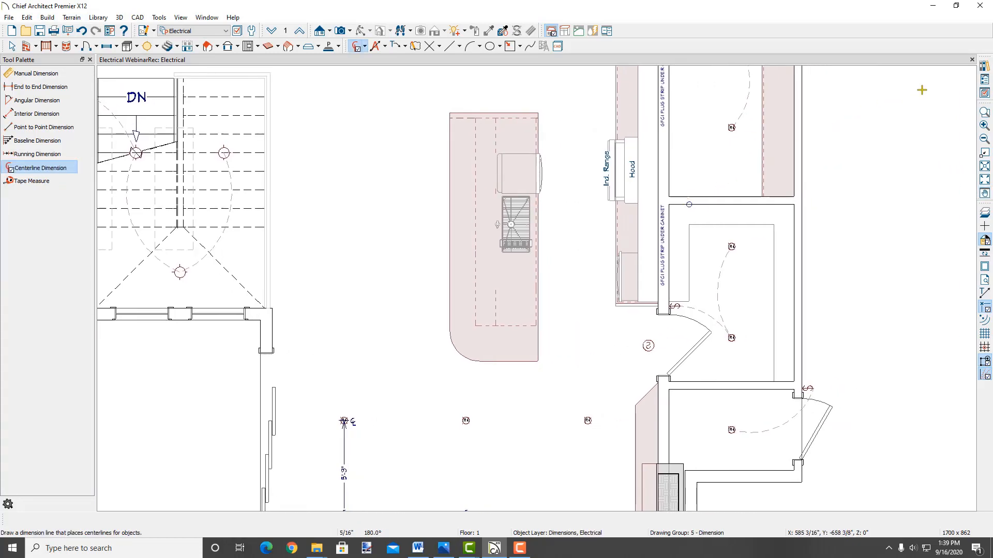
click(984, 67)
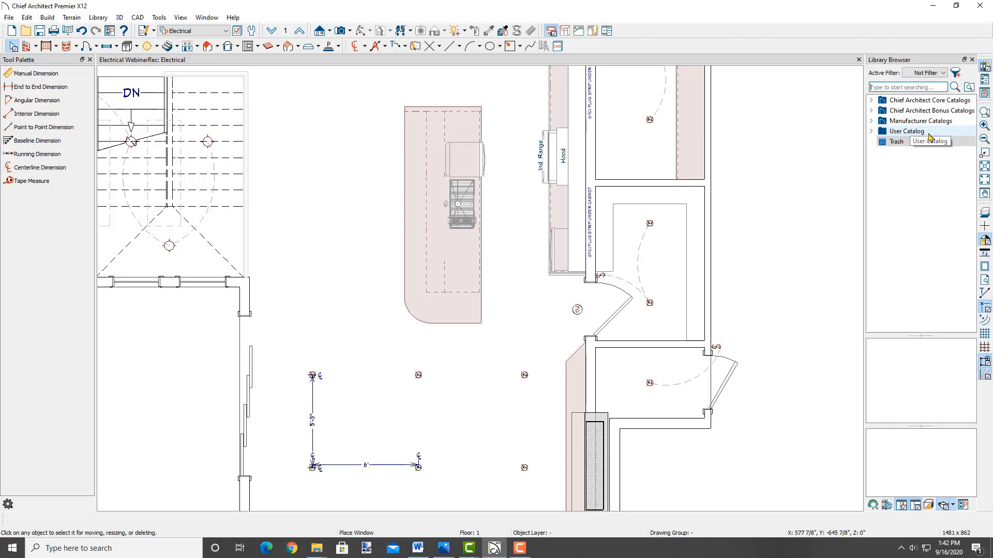
click(872, 131)
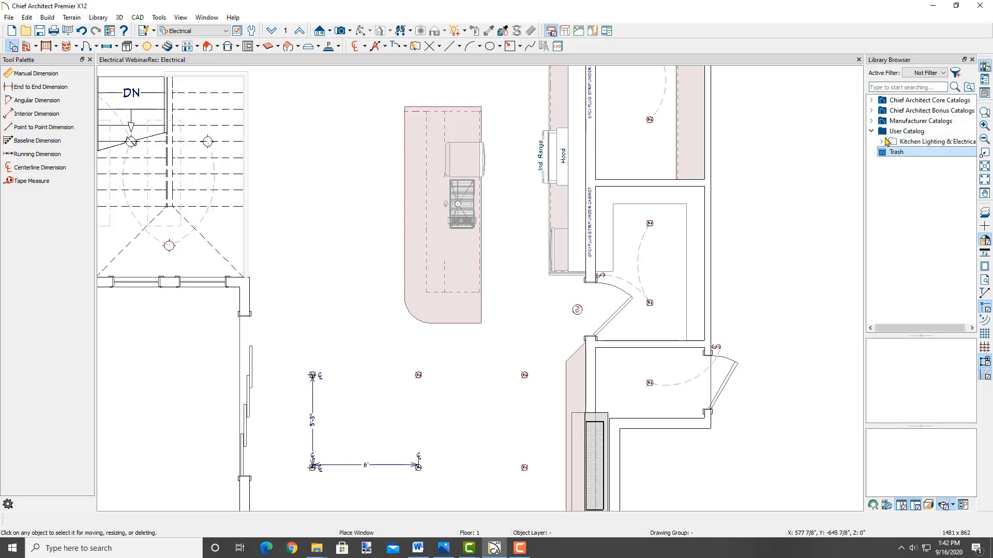
click(882, 142)
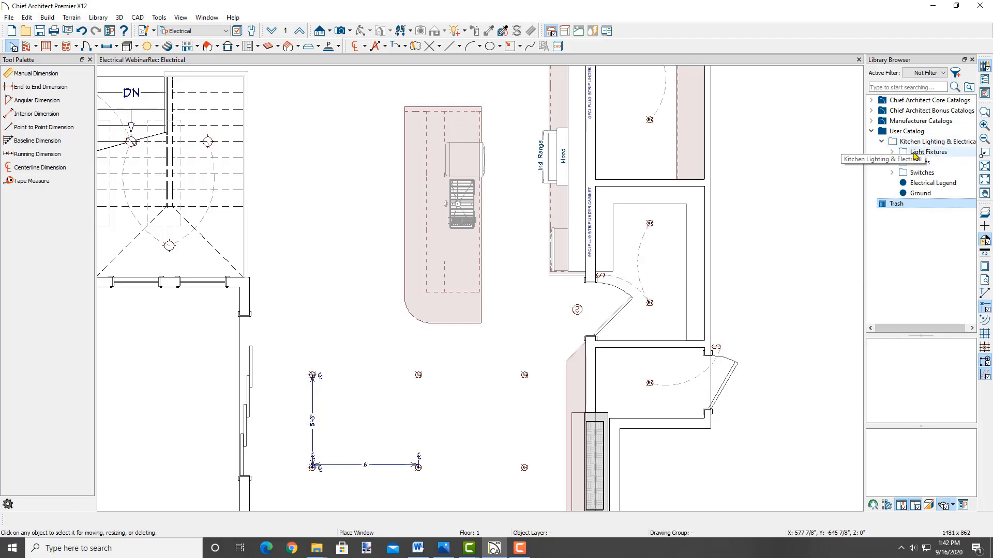
click(891, 152)
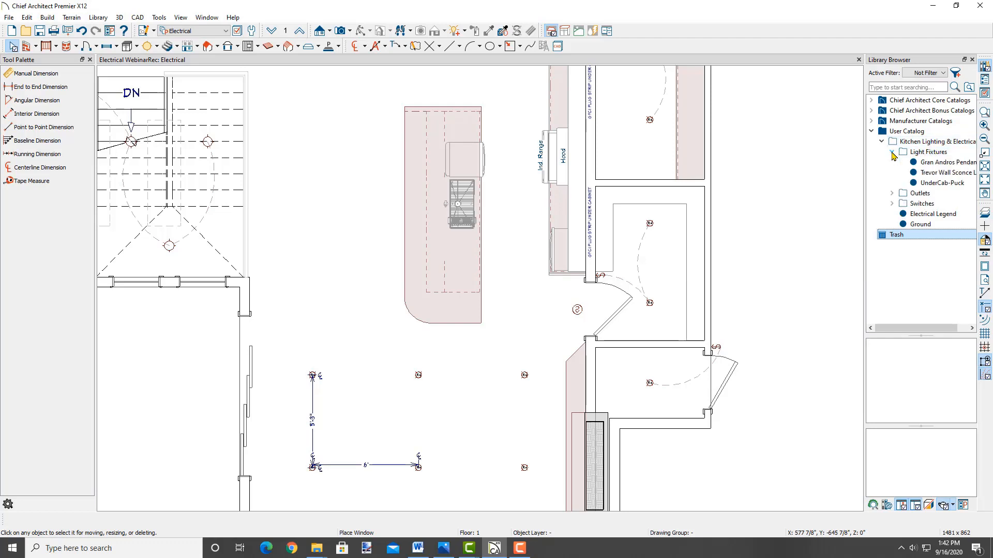
click(930, 163)
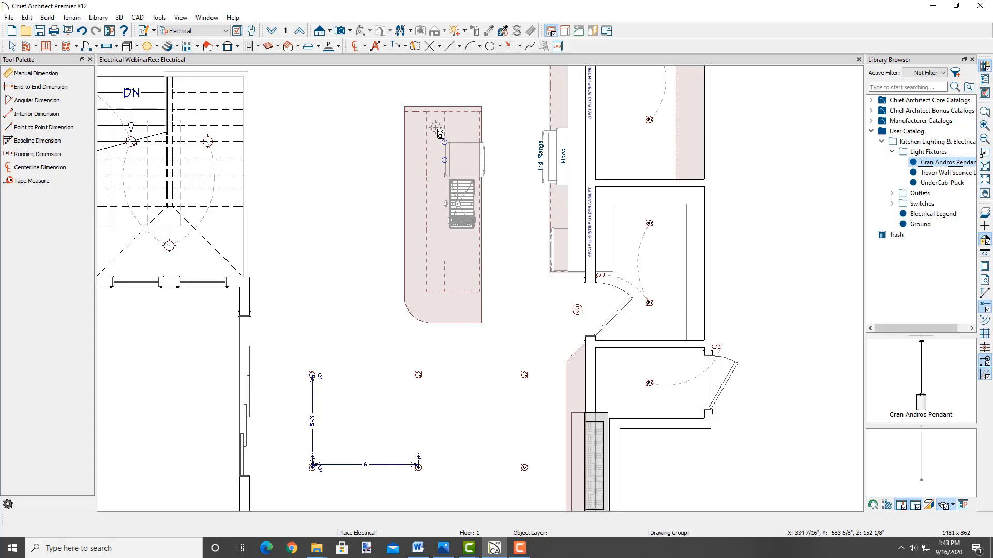
Place one pendant over the kitchen island, at the square end beside the dishwasher.
scroll(440, 133, up, 3)
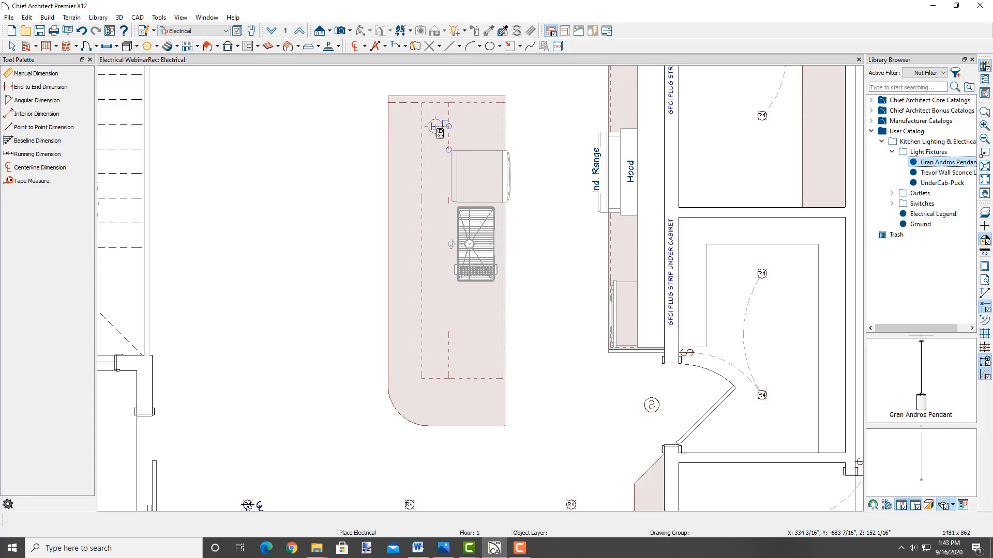
click(435, 126)
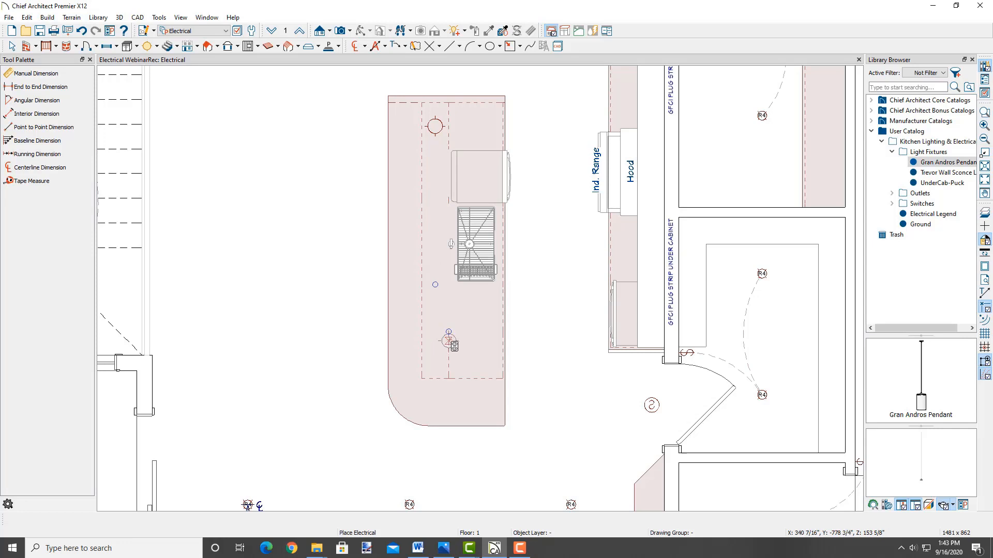
key(space)
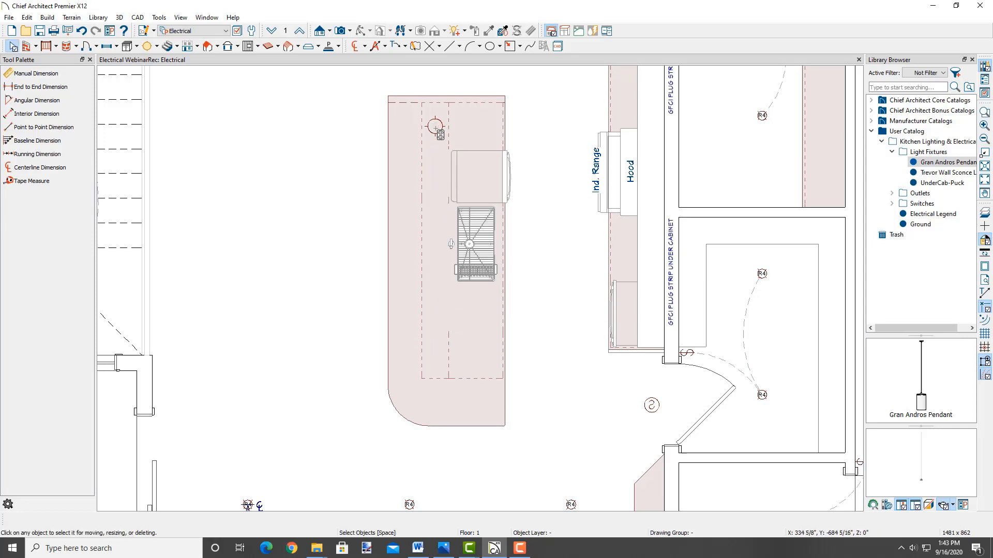
Start Multiple Copy on the island pendant with a primary offset of 36" for general objects.
click(437, 131)
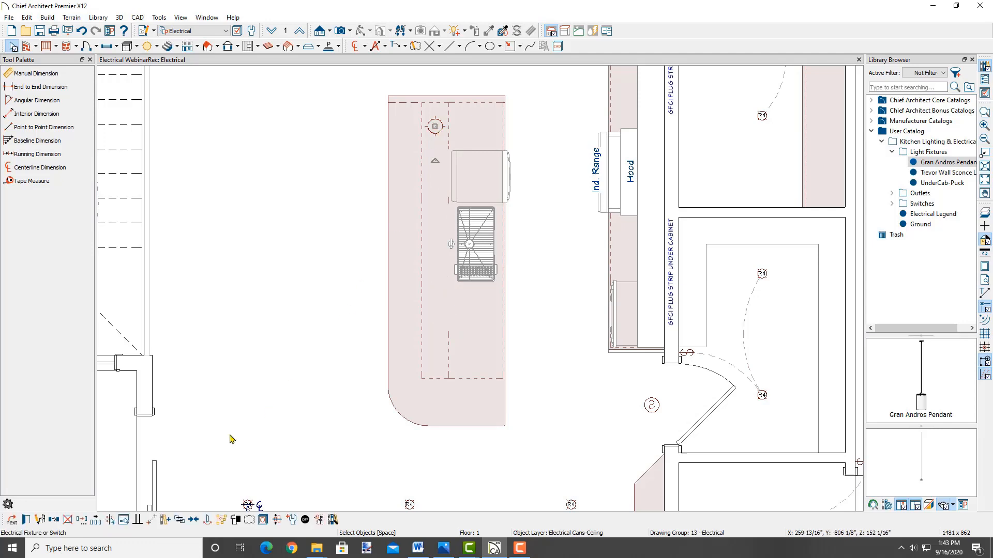
click(94, 522)
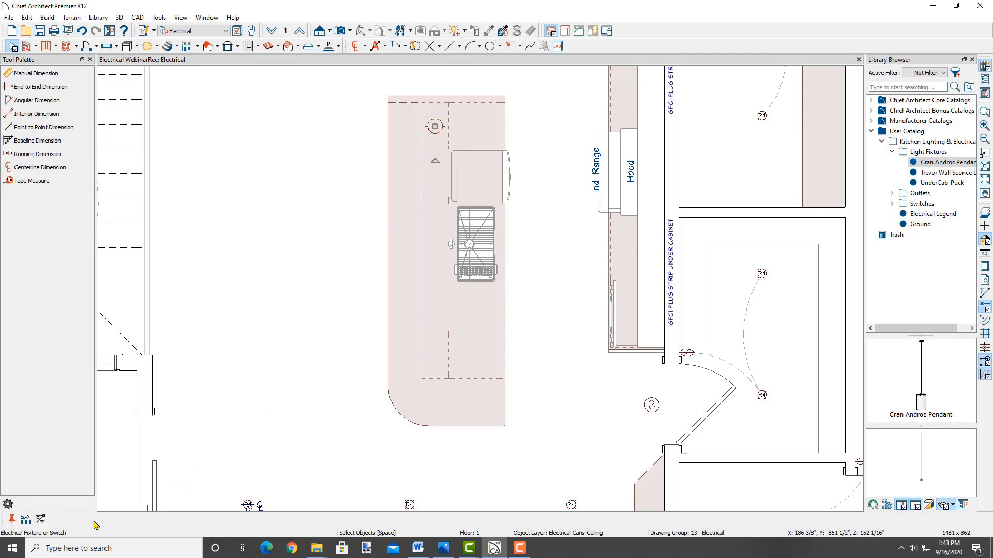
click(26, 519)
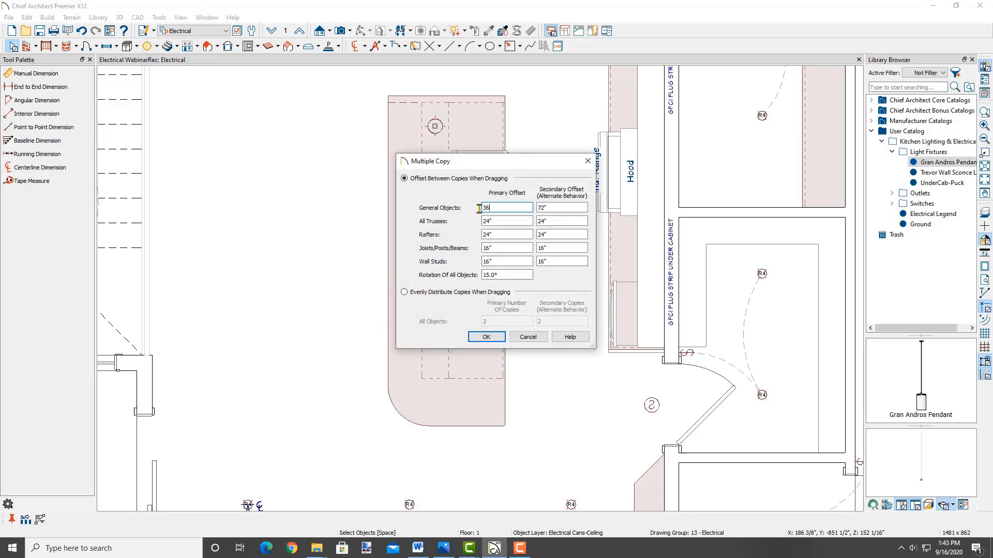
click(488, 337)
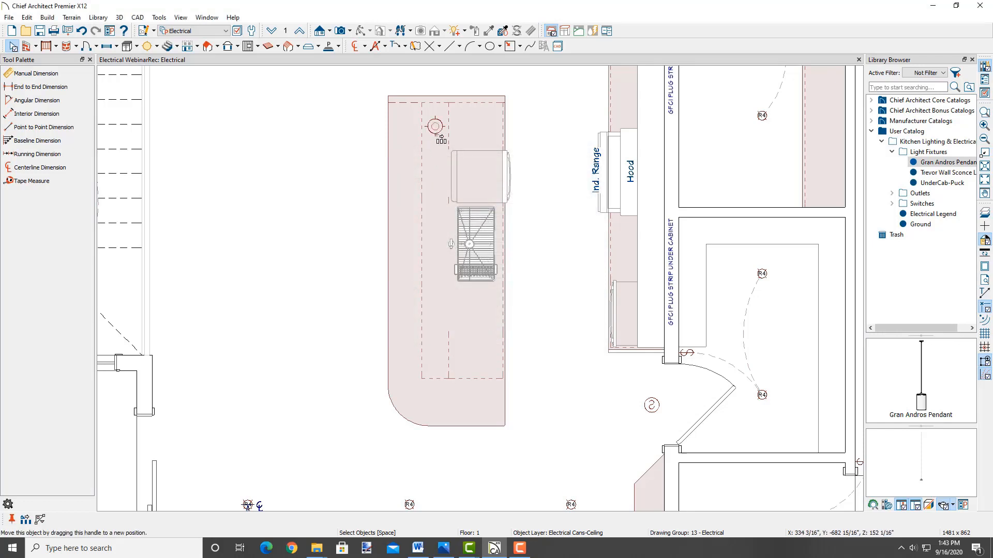
Copy the pendant along the length of the kitchen island to make an evenly spaced row of four pendants.
drag(441, 138, 441, 376)
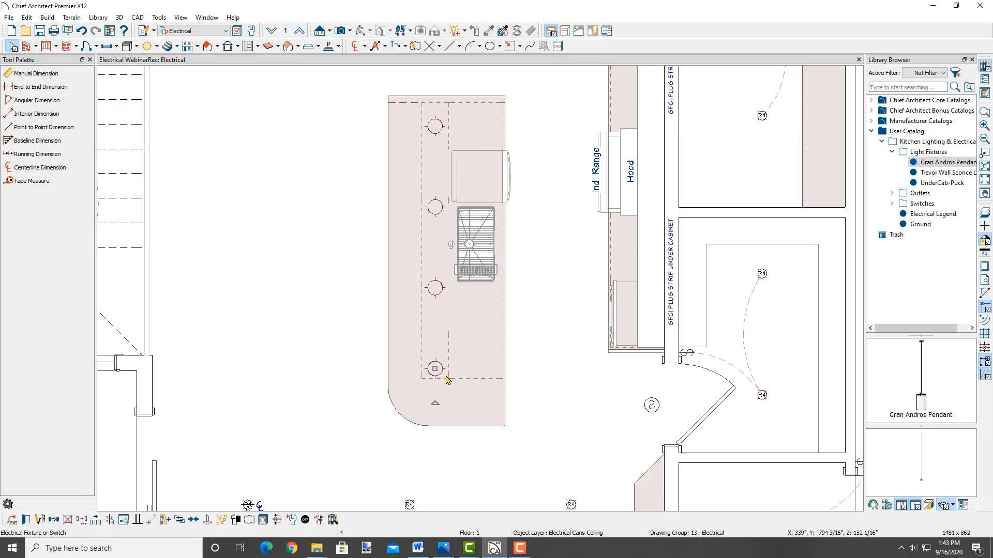
key(Escape)
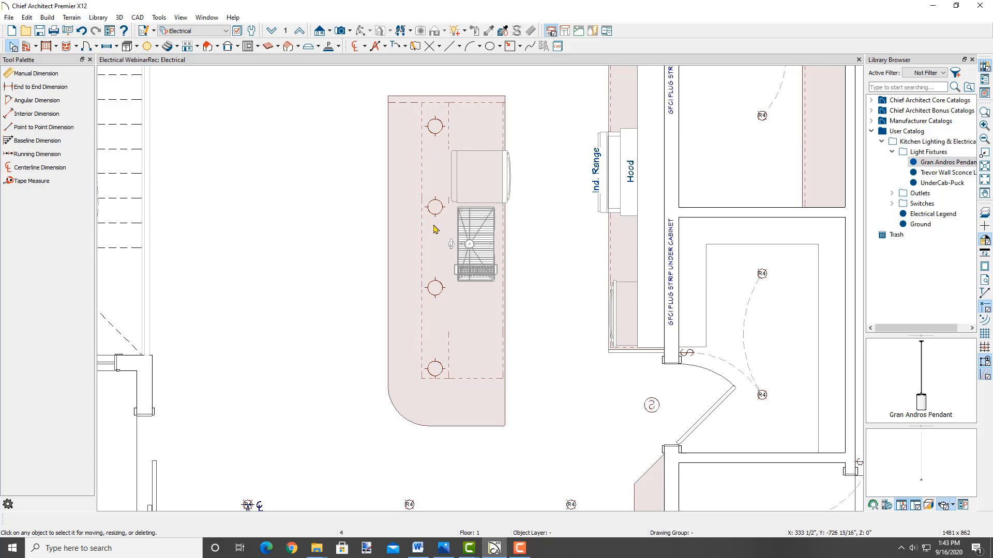
scroll(561, 282, down, 2)
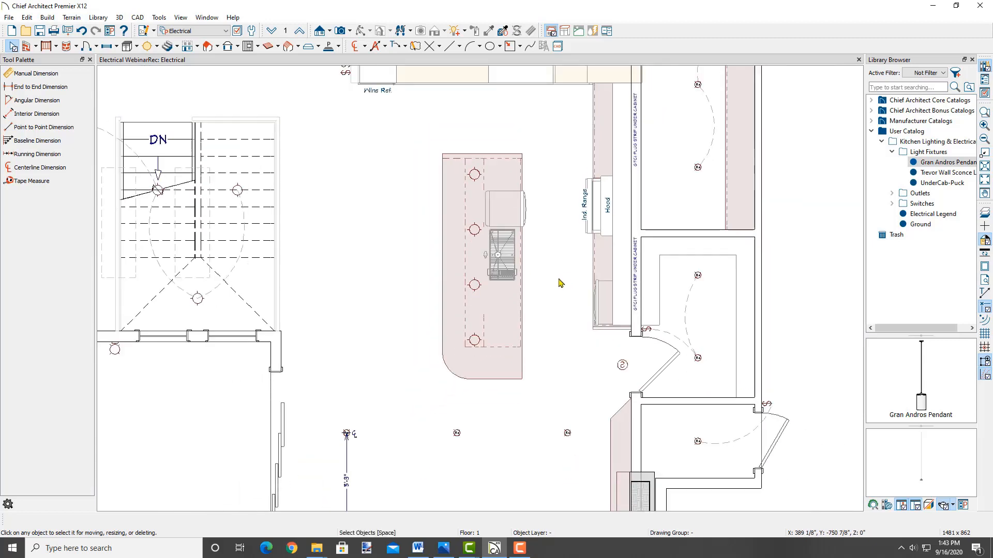
scroll(561, 283, down, 2)
middle_drag(553, 352, 535, 294)
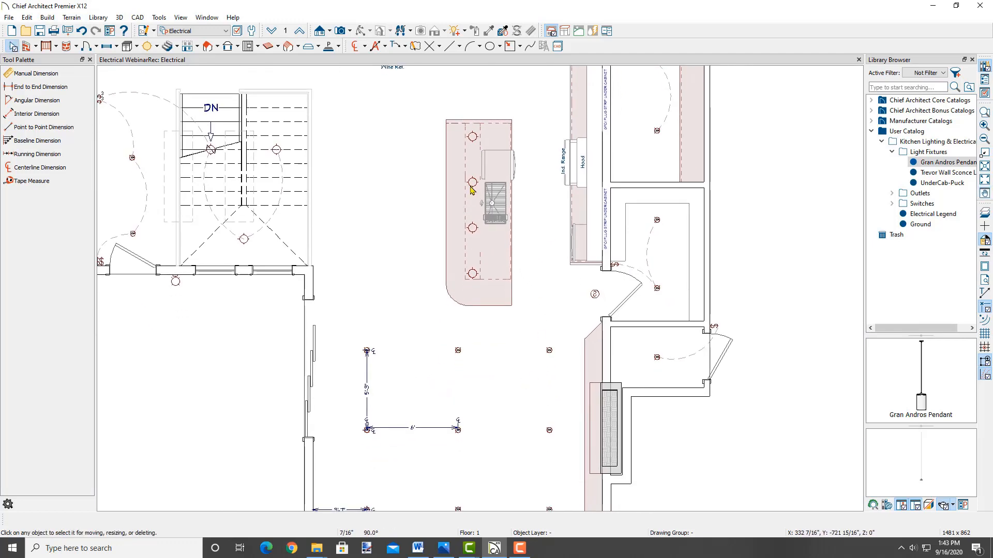
middle_drag(536, 248, 535, 298)
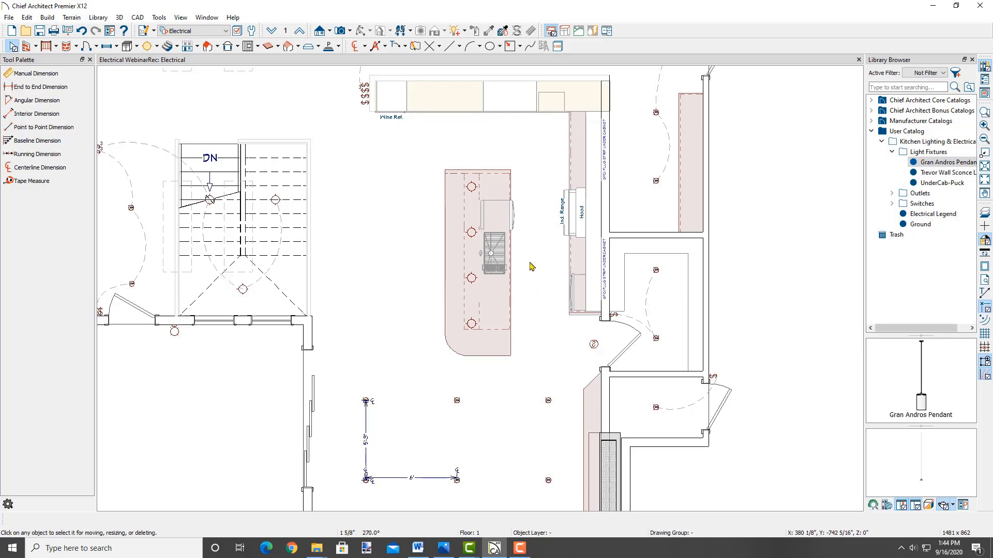
Close the Library Browser and create a Full Camera view from the living room looking toward the kitchen island.
click(973, 59)
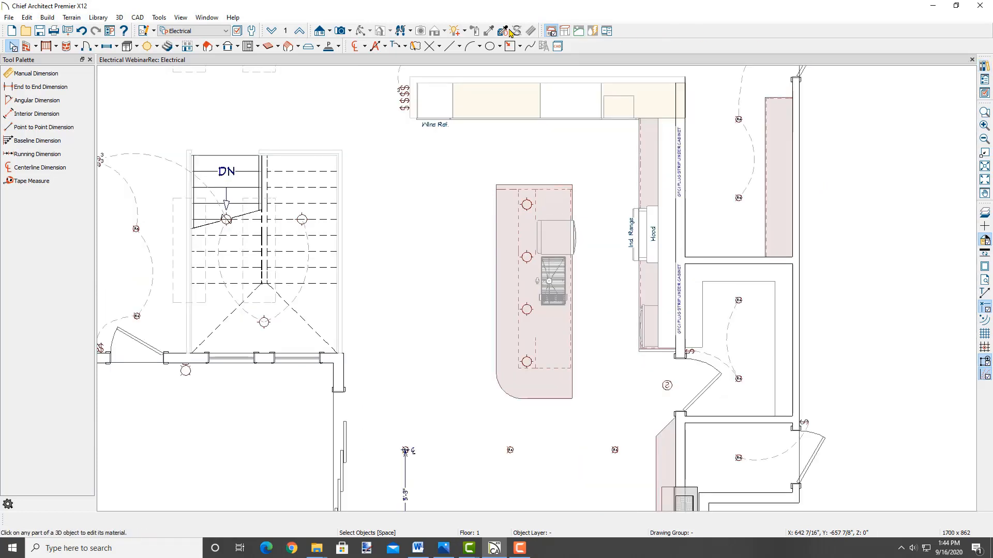
click(350, 31)
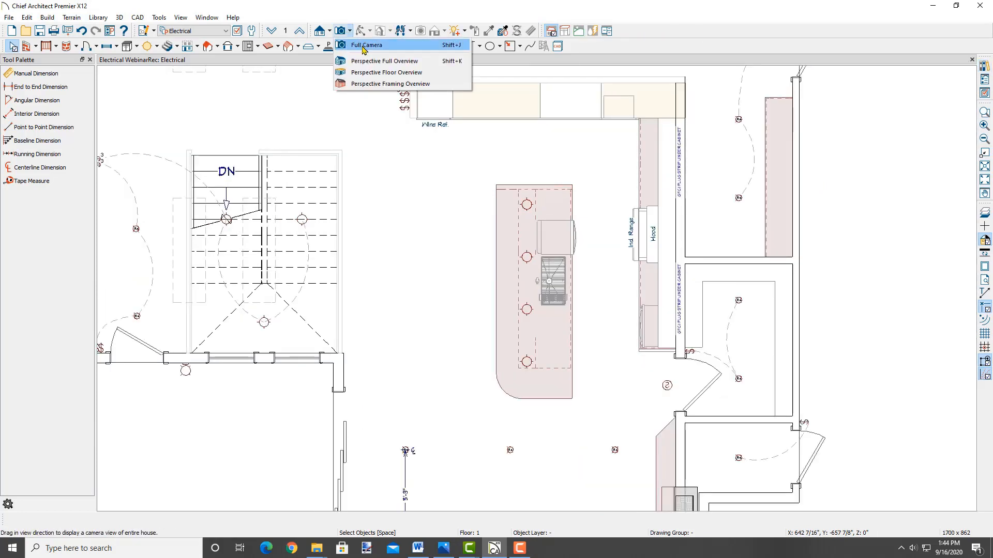
click(363, 45)
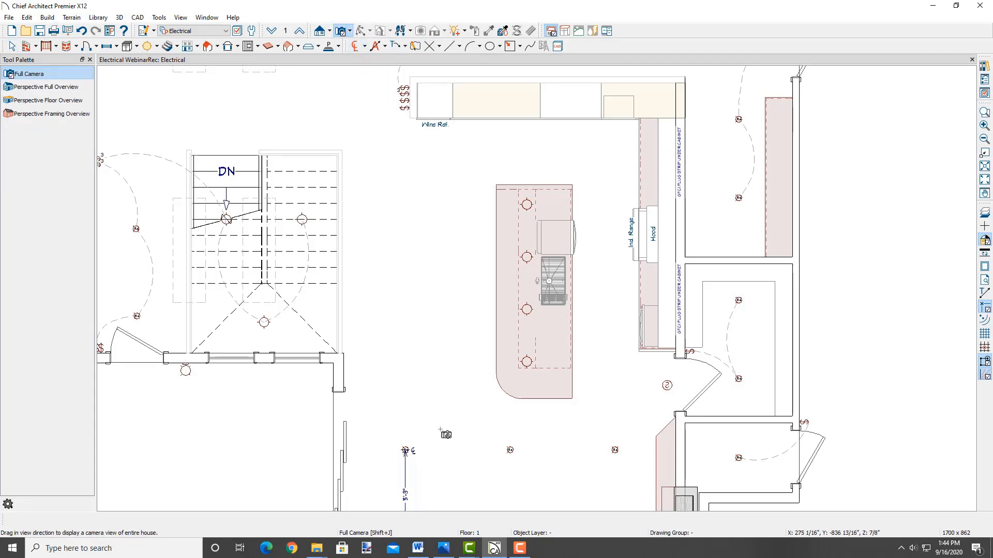
drag(447, 440, 457, 522)
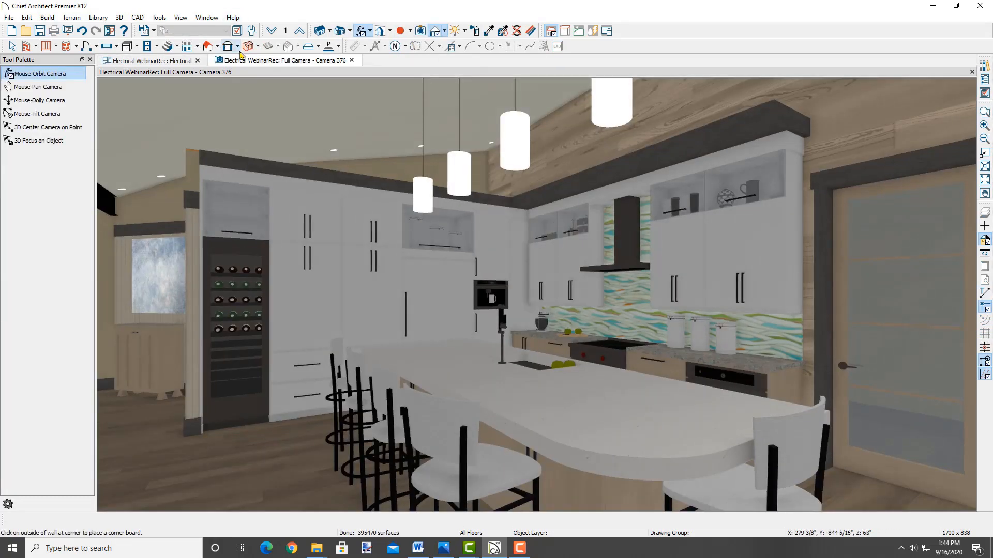
Tile the camera view beside the electrical plan, with the island pendants and kitchen in view in both.
drag(256, 63, 706, 77)
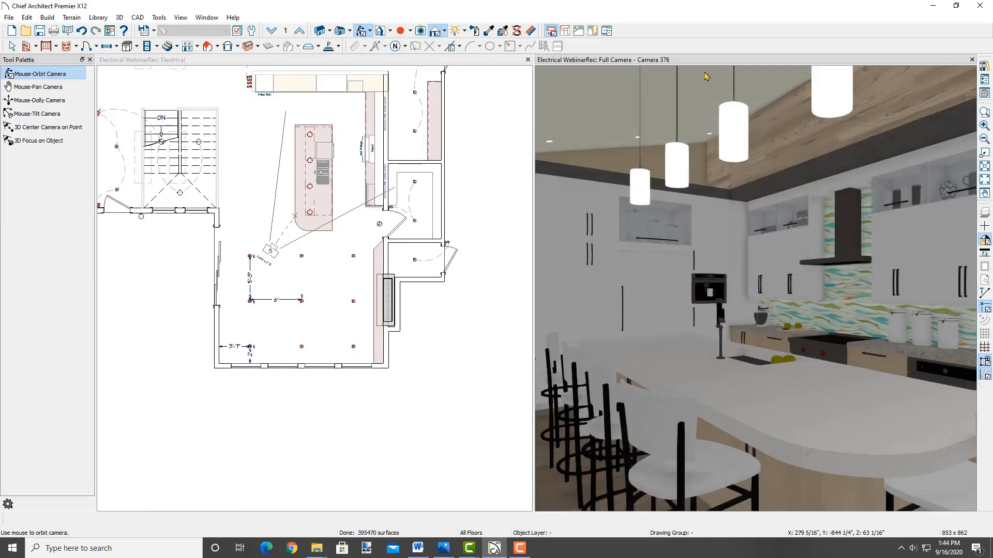
scroll(722, 327, down, 4)
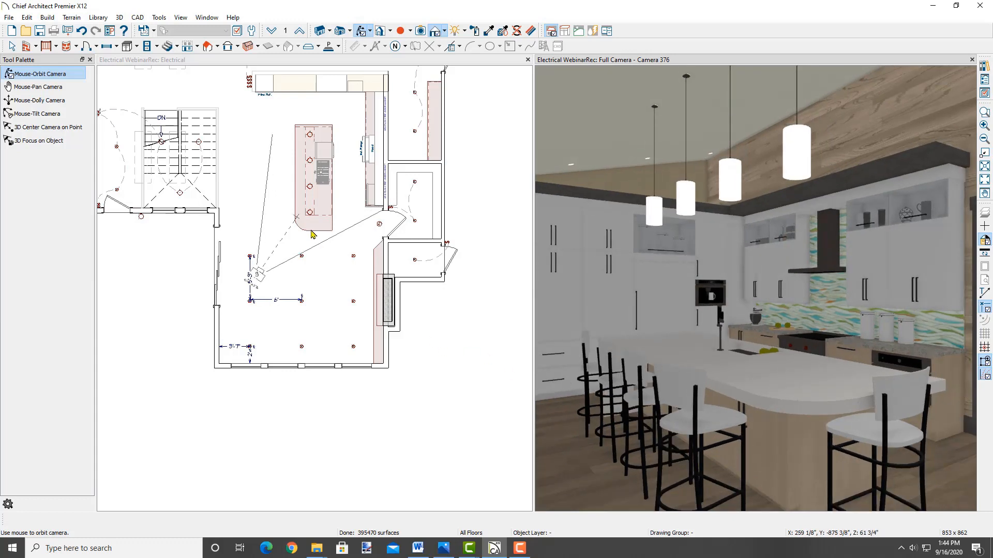
middle_drag(319, 276, 316, 328)
click(316, 328)
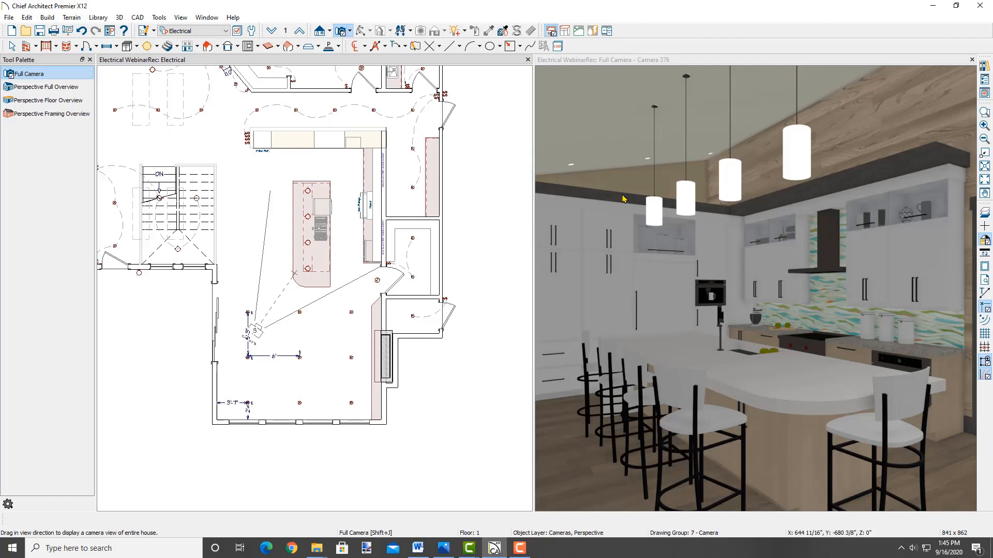
Check the Floor to Top height of the soffit above the tall cabinets in its specification, and leave without changes.
click(624, 198)
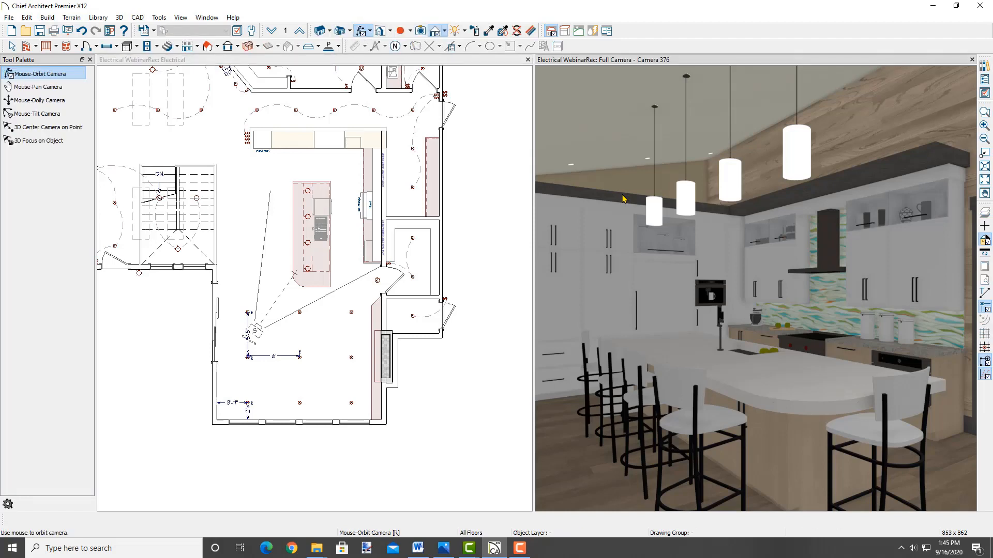
key(space)
click(623, 198)
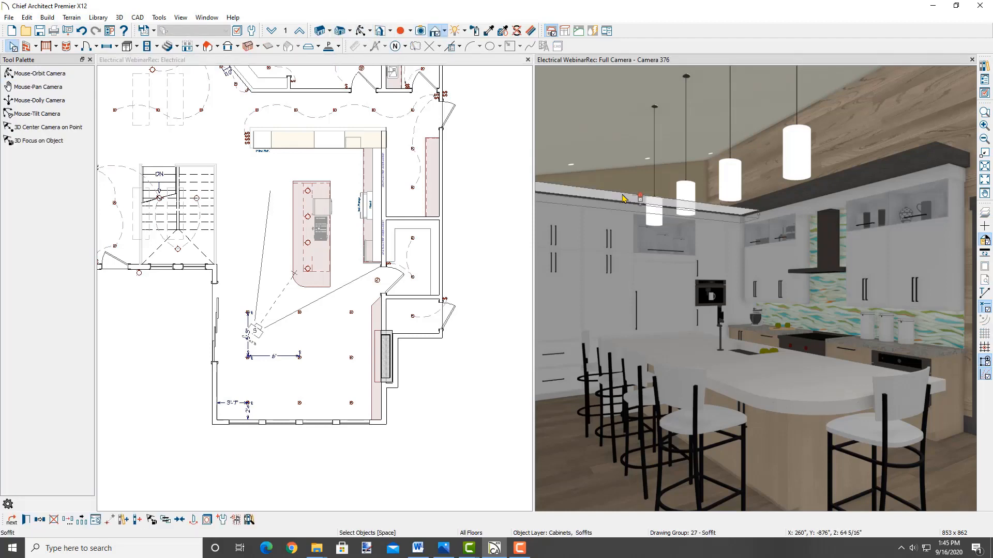
double_click(624, 198)
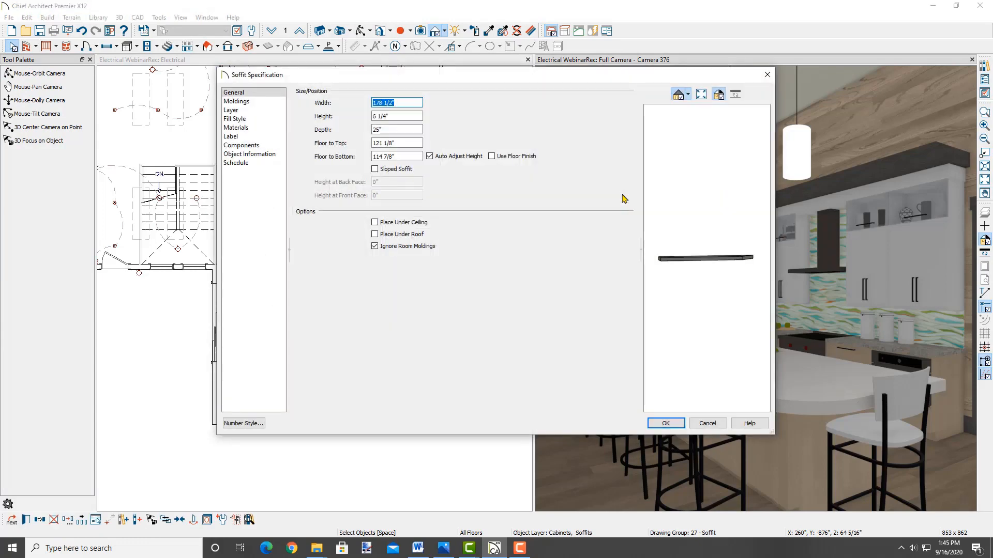
double_click(388, 143)
click(384, 143)
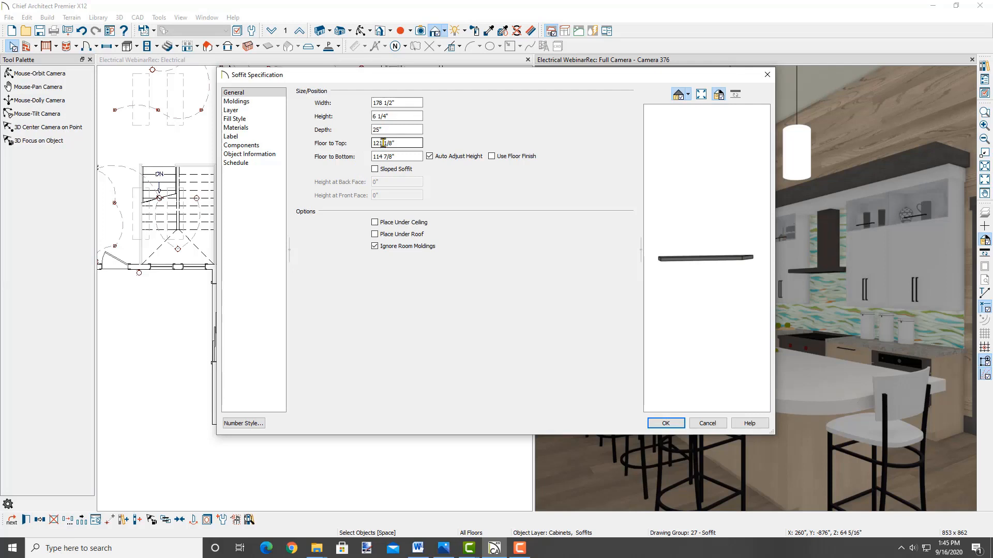
drag(383, 143, 374, 144)
click(708, 423)
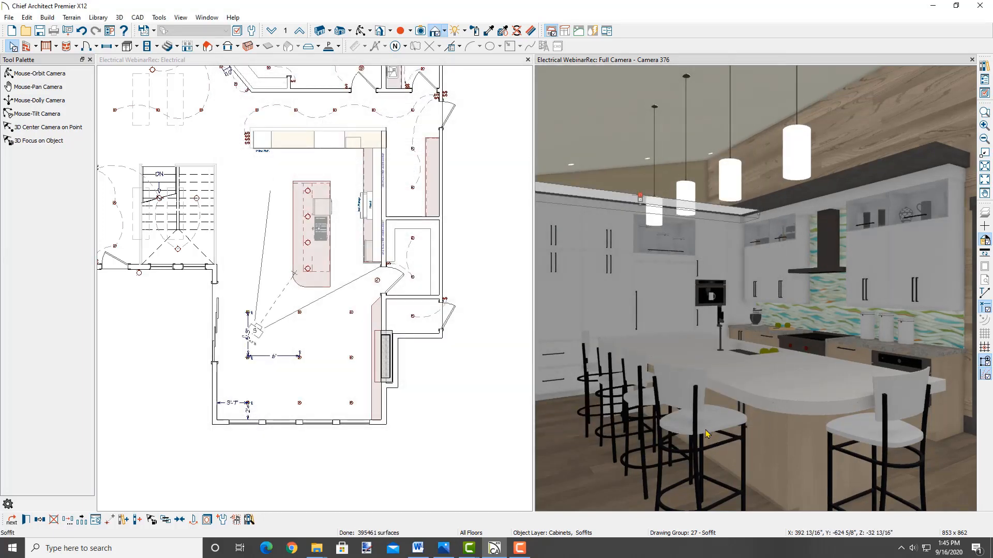
Draw an L-shaped rope light in the plan, from the wine refrigerator along the tall cabinets and down the range wall.
click(147, 48)
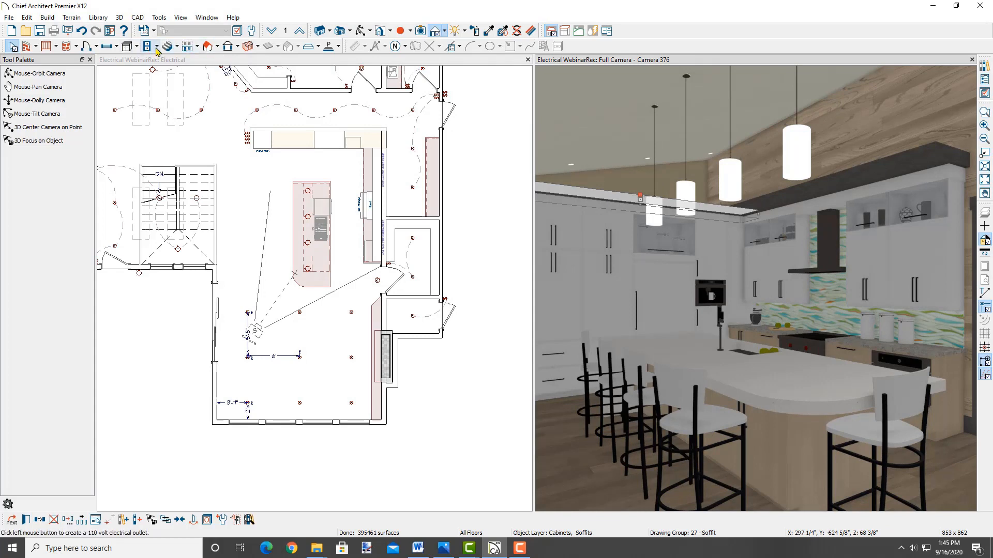
click(157, 47)
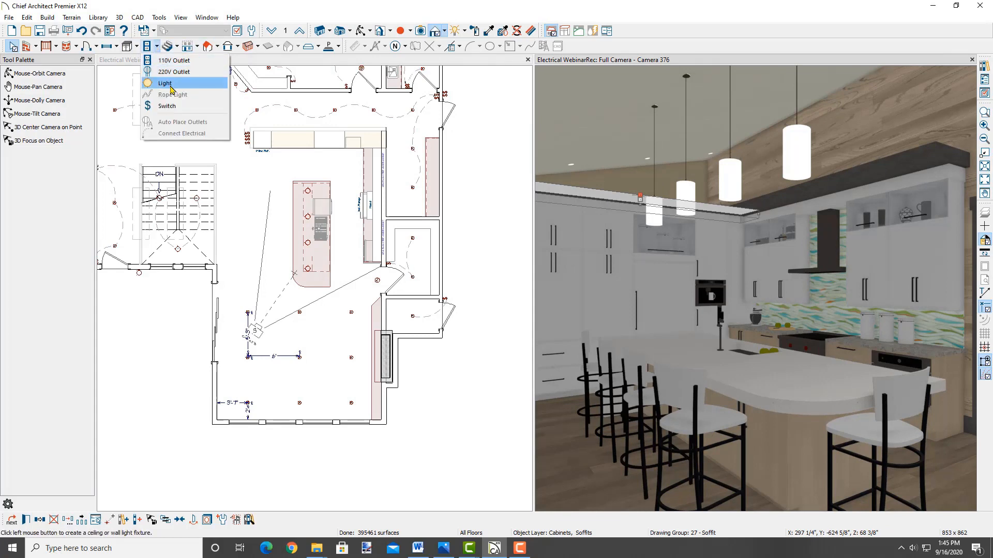
click(290, 60)
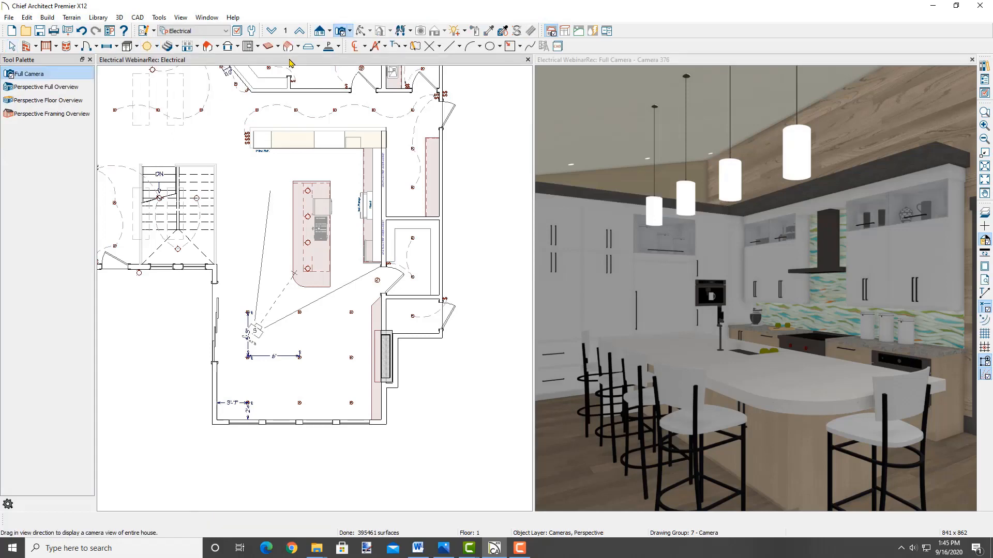
click(157, 47)
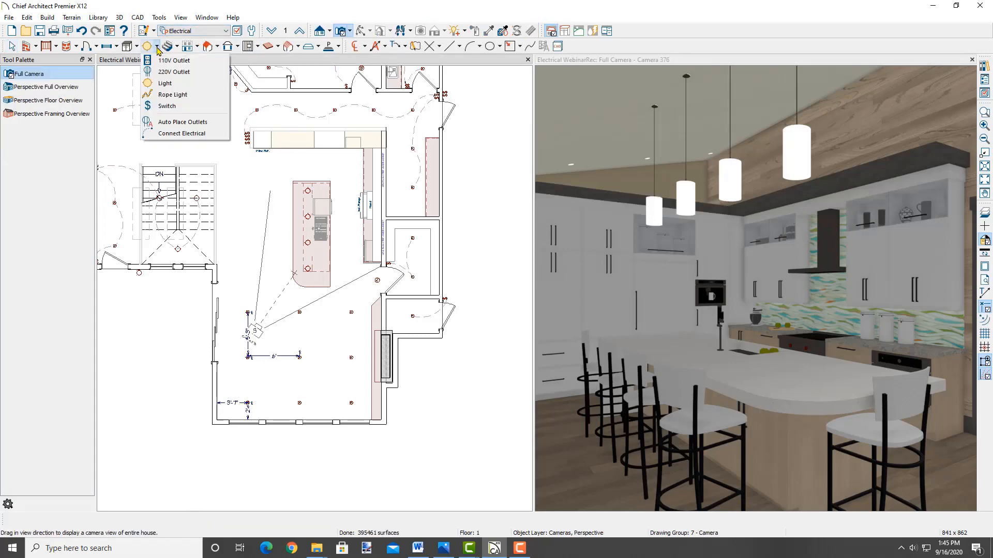
click(171, 95)
scroll(273, 160, up, 2)
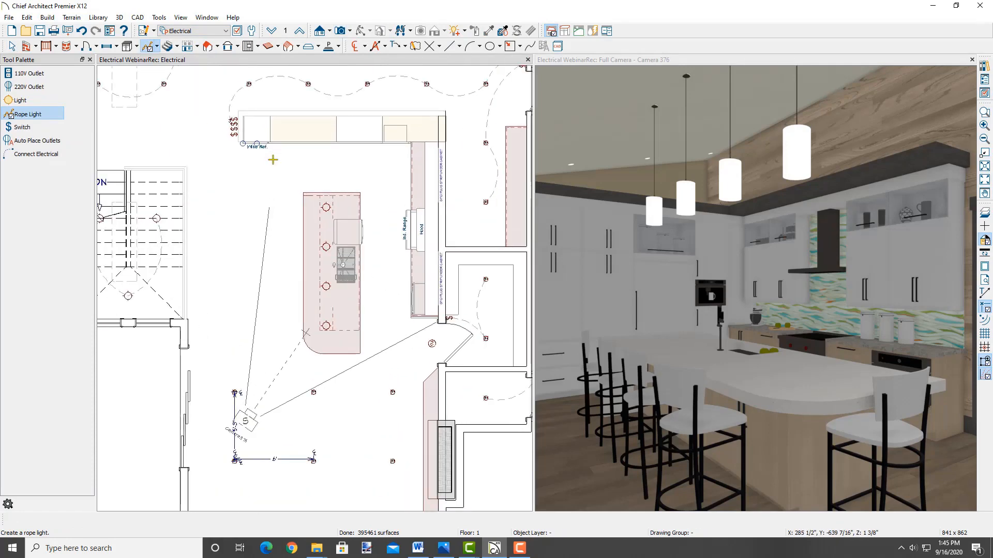
scroll(273, 160, up, 1)
scroll(311, 180, up, 1)
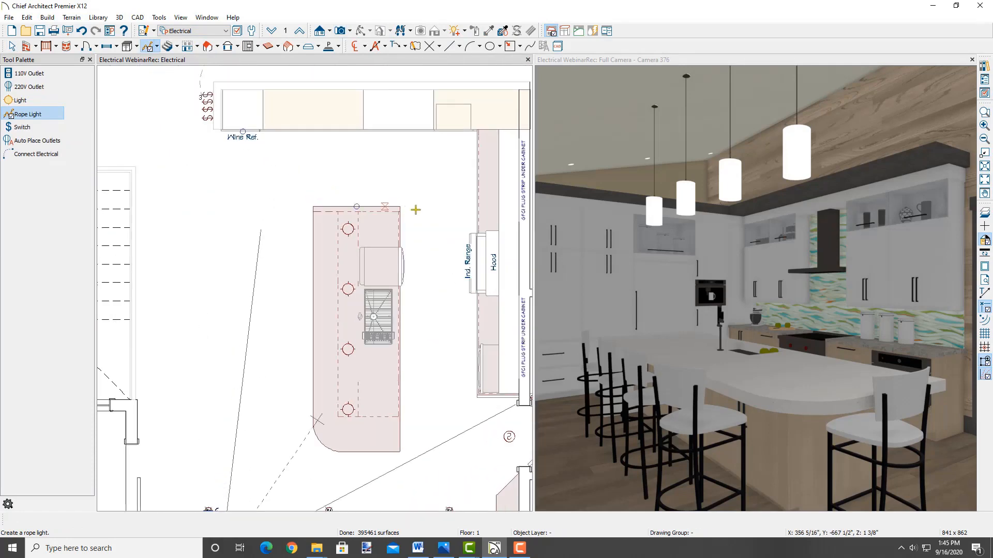
middle_drag(398, 227, 346, 253)
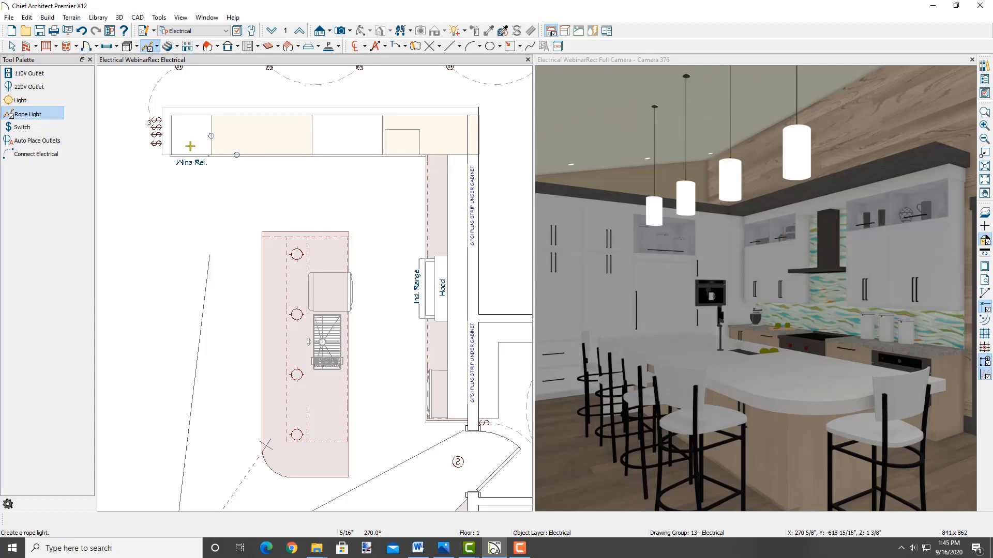
mouse_move(187, 145)
mouse_down()
mouse_move(438, 150)
mouse_move(442, 404)
mouse_up()
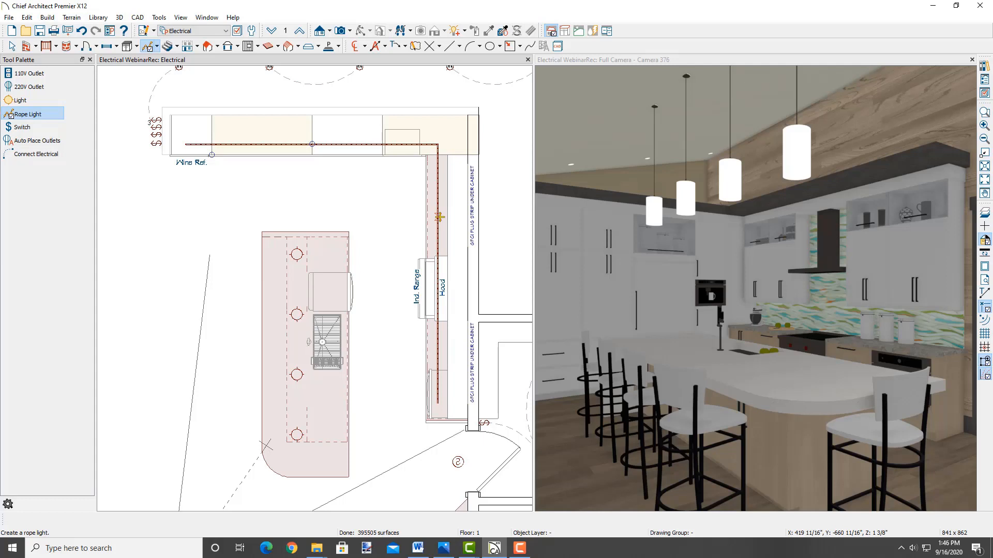
Set the rope light's height off the finished floor to 121 1/2", review its light data, polyline and molding settings, and apply.
key(space)
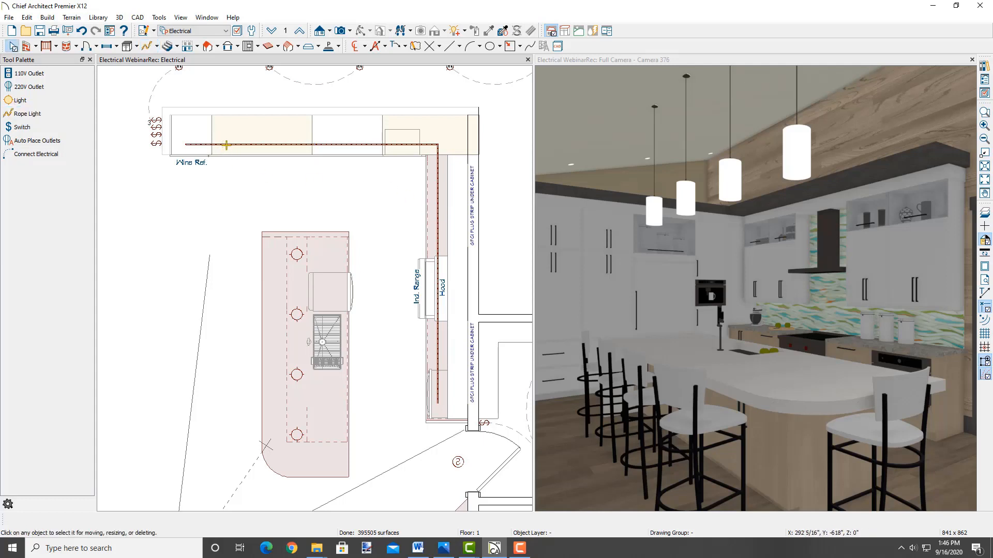
click(205, 148)
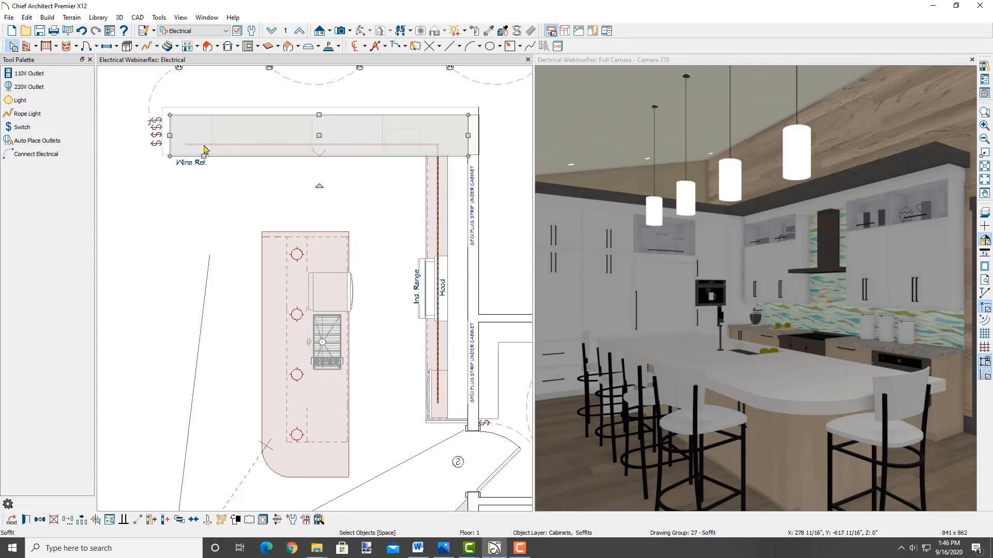
click(205, 148)
click(205, 147)
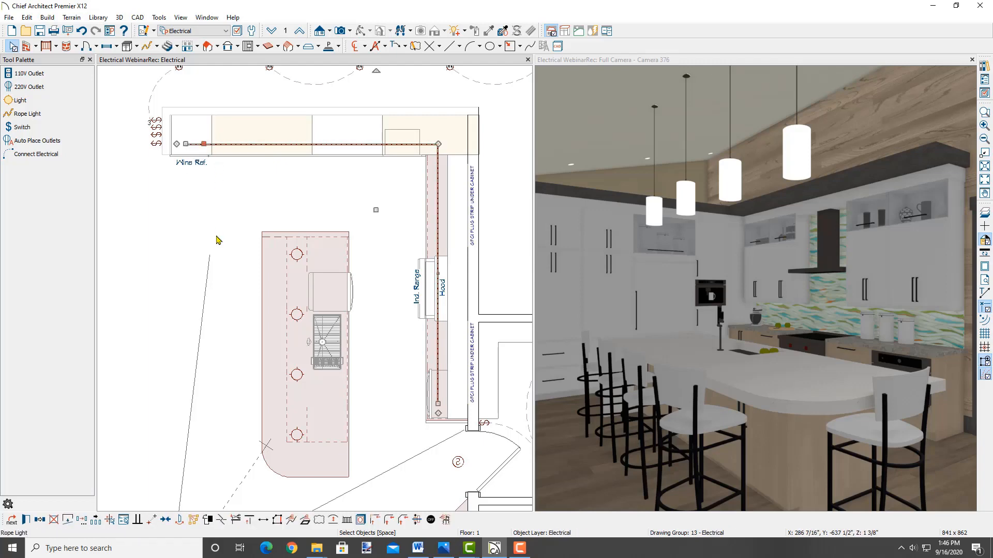
click(25, 520)
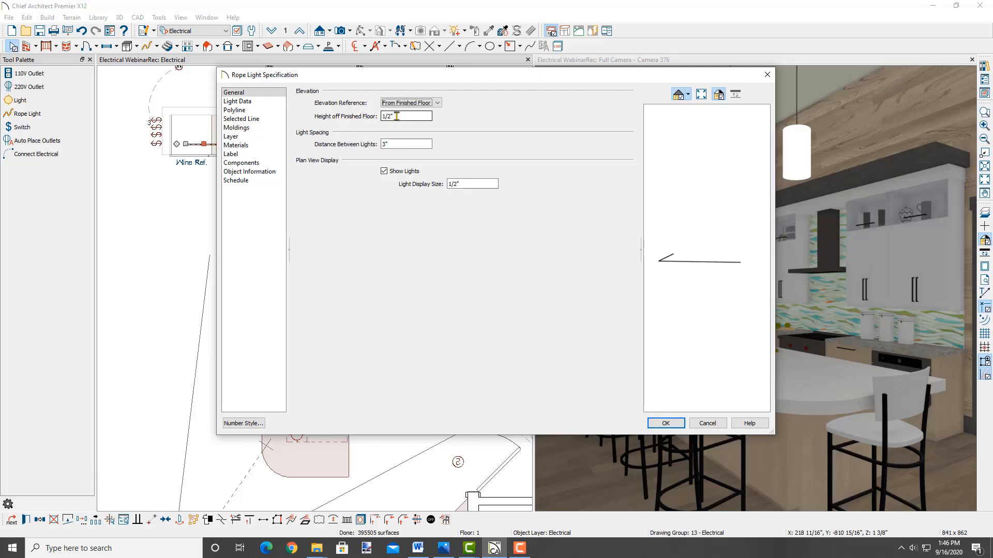
drag(397, 116, 397, 141)
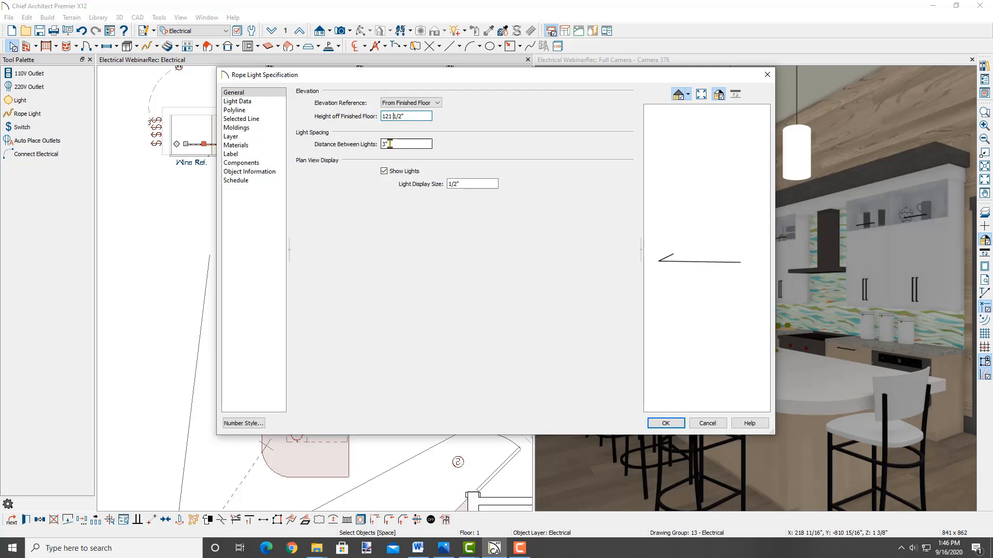
click(251, 103)
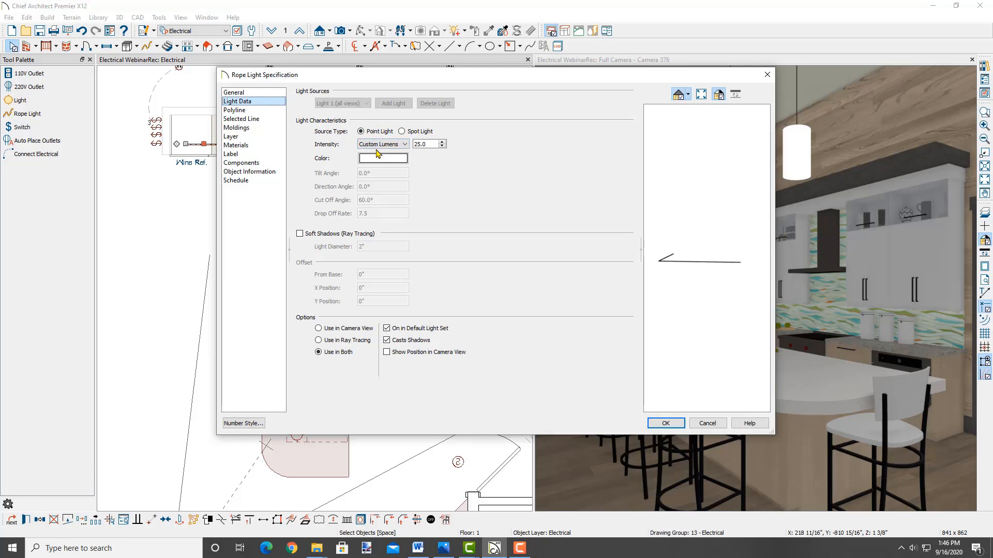
click(246, 111)
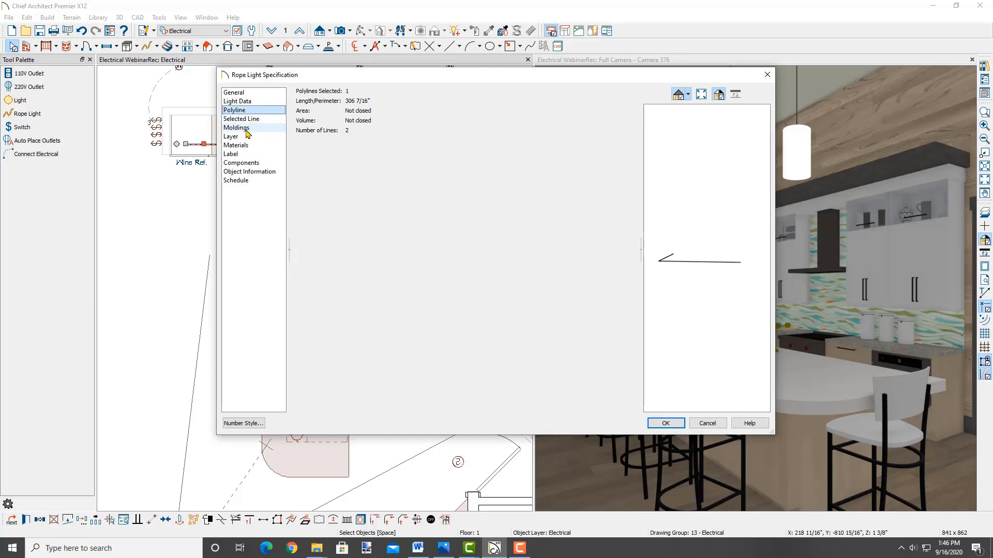
click(247, 129)
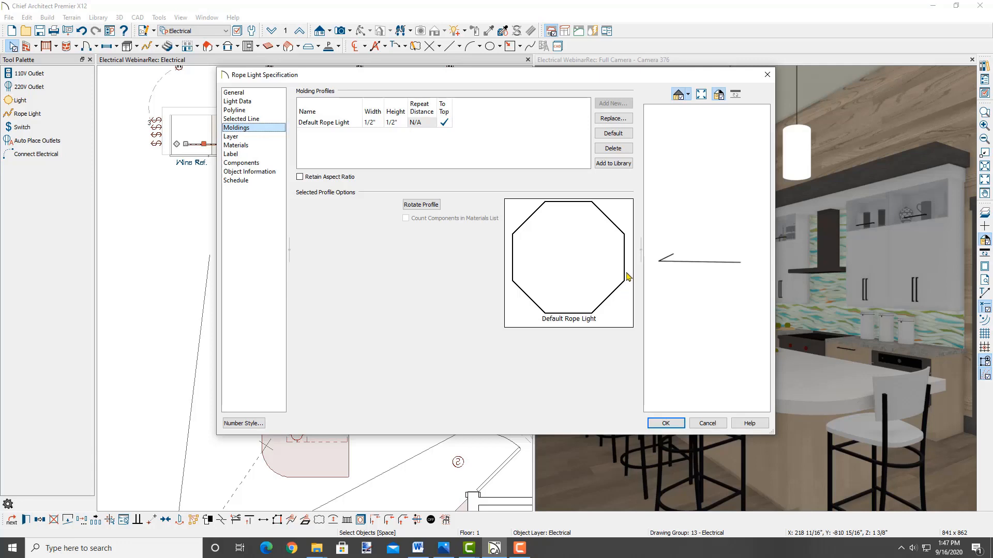
click(667, 424)
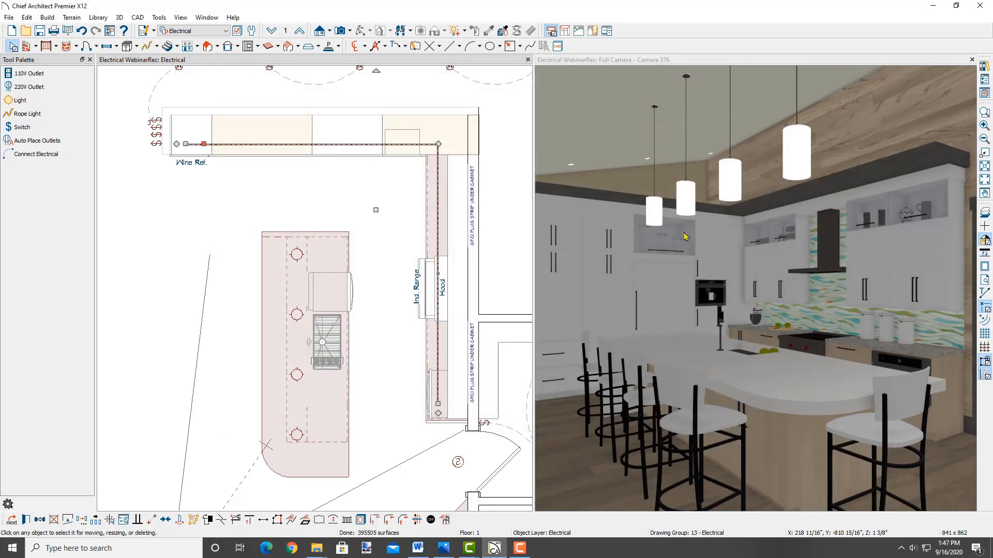
drag(633, 183, 663, 473)
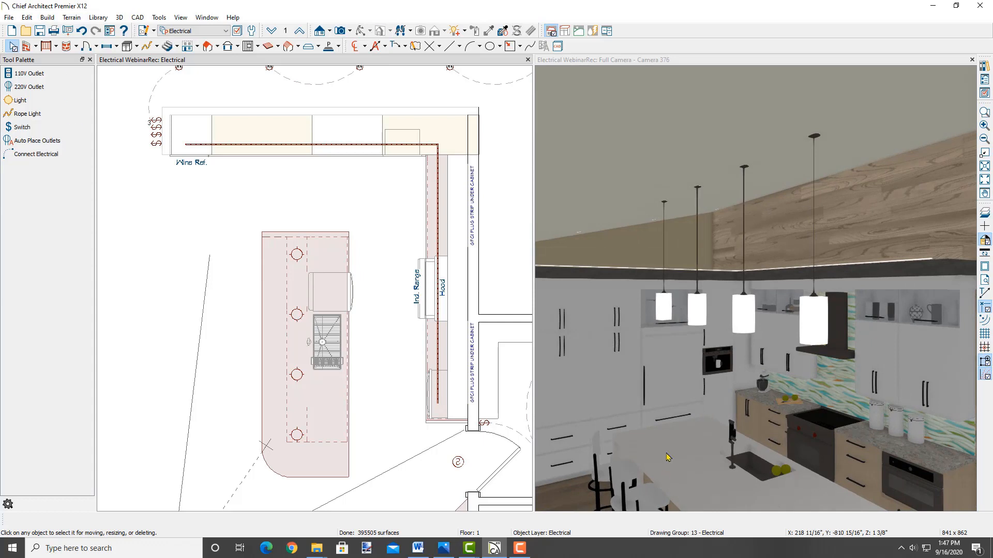
Draw a straight rope light along the range wall, beneath the wall cabinets between the tall cabinets and the hood.
click(667, 457)
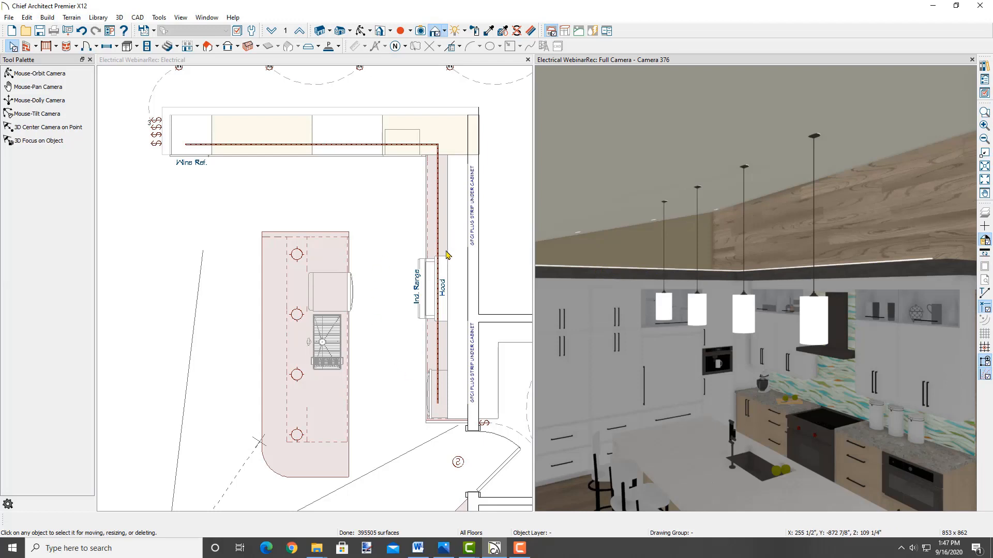
scroll(469, 239, up, 1)
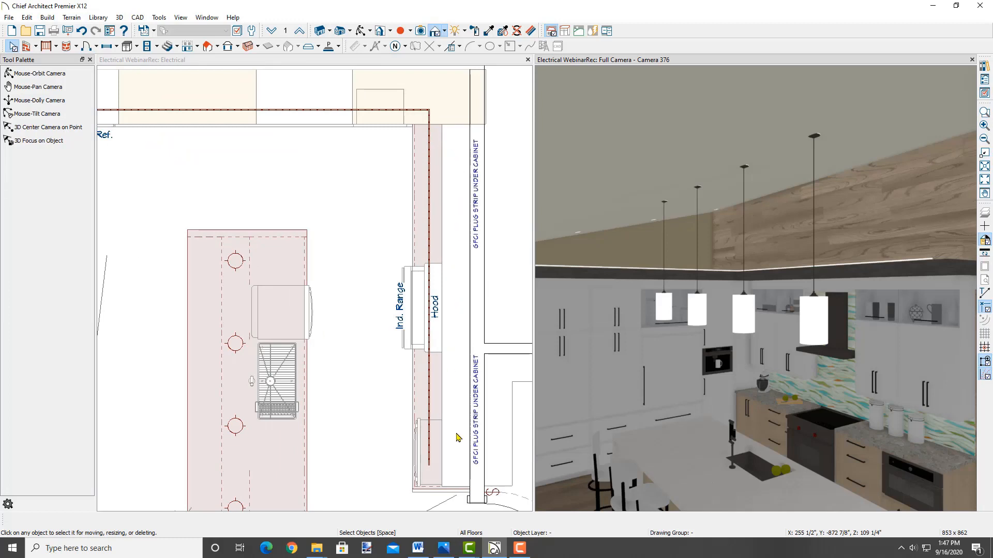
click(157, 46)
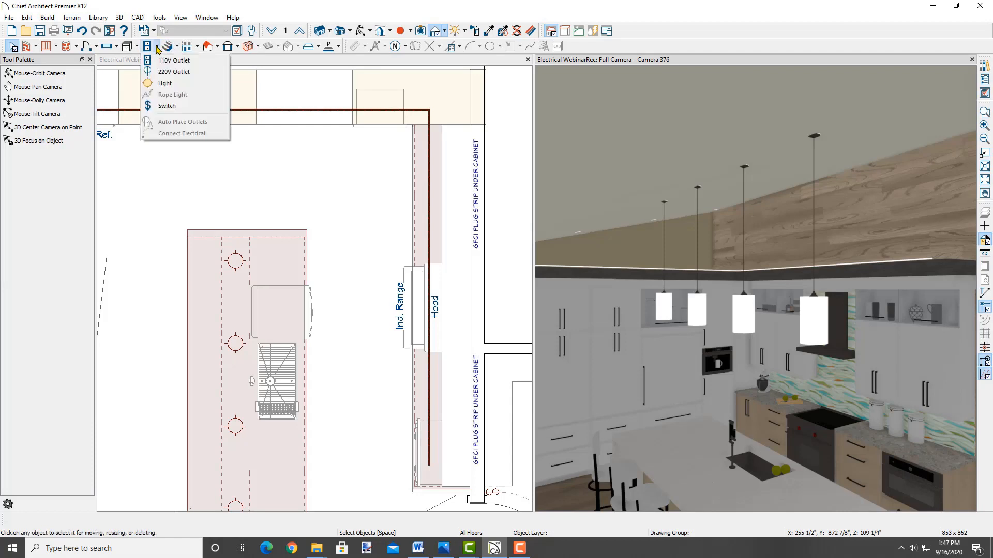
click(274, 59)
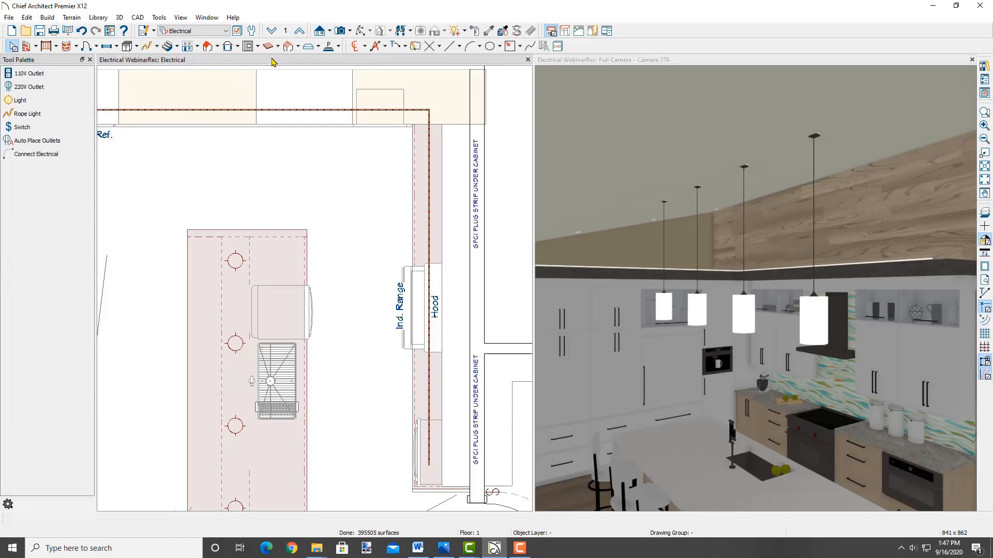
click(144, 47)
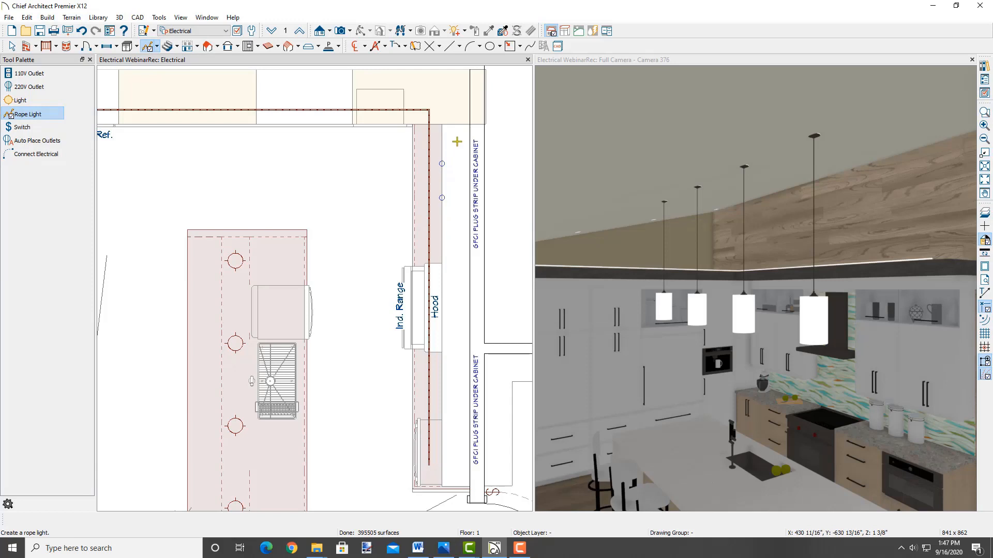
drag(456, 142, 457, 203)
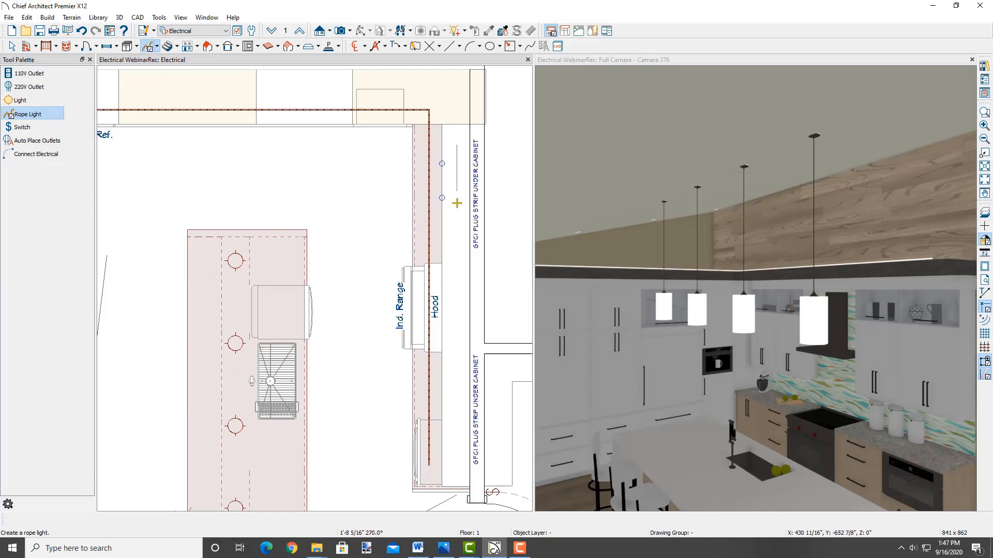
click(456, 250)
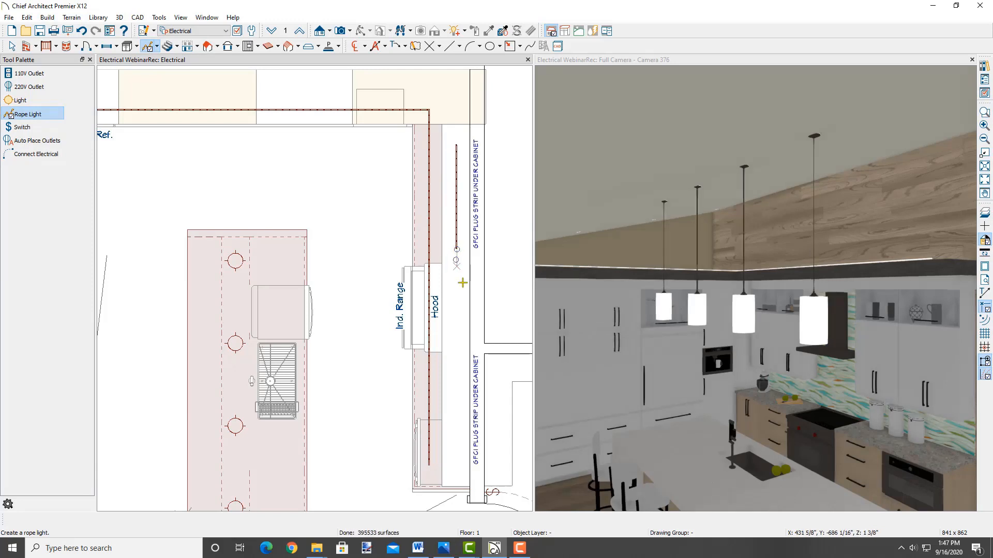
key(space)
Make a mirrored copy of the short rope light about the hood for the wall cabinets on its other side.
click(457, 239)
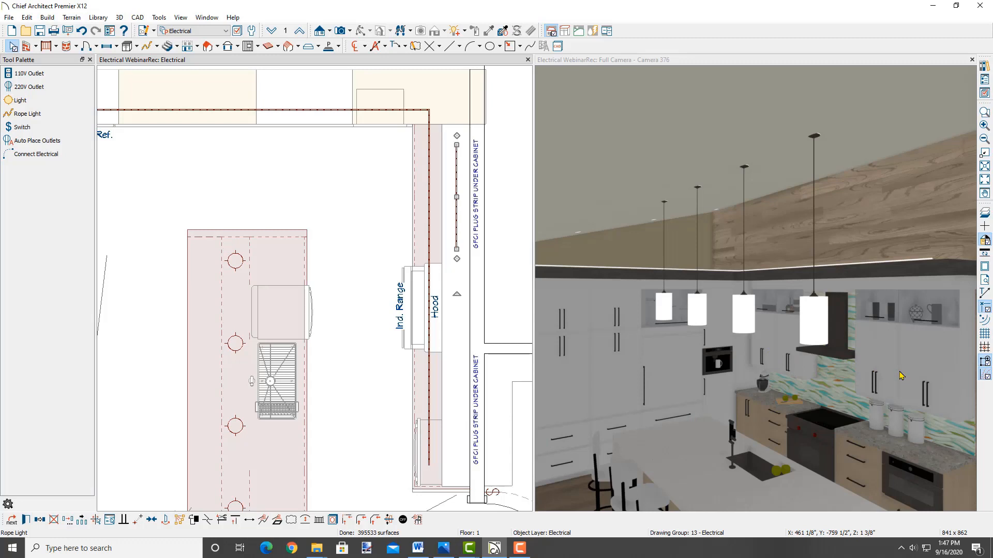
click(39, 521)
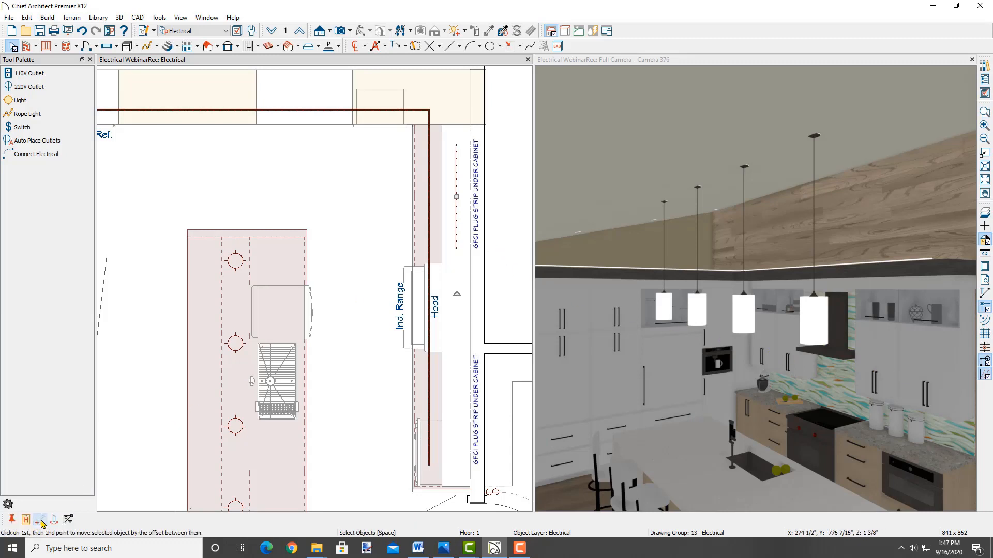
click(55, 522)
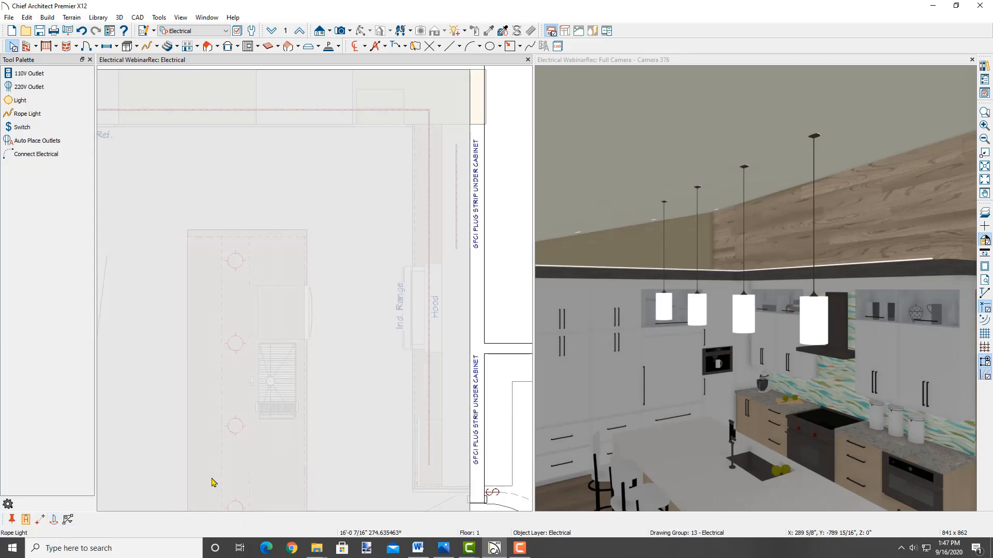
click(427, 315)
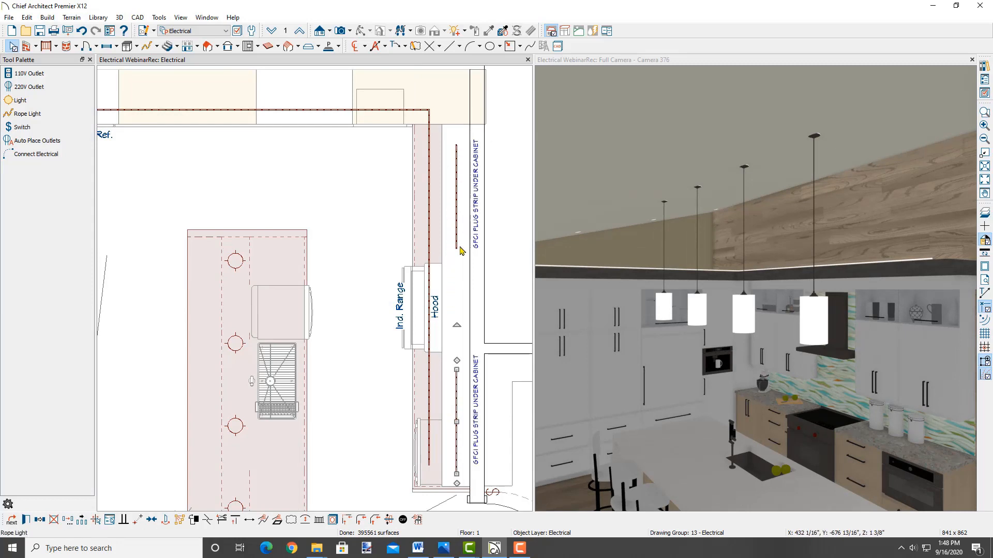
Check the Finished Floor to Bottom height of a wall cabinet beside the hood in its specification.
middle_drag(853, 438, 814, 371)
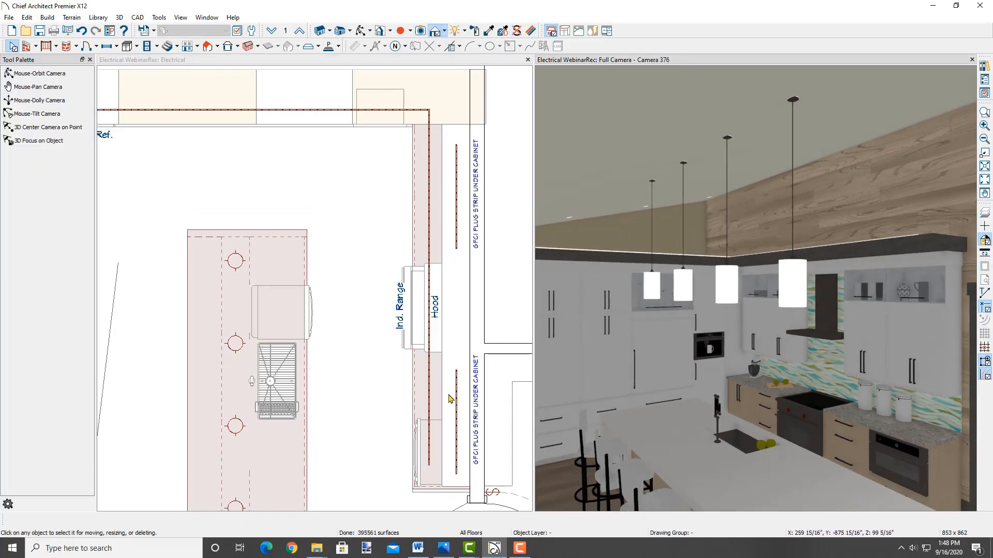
click(450, 398)
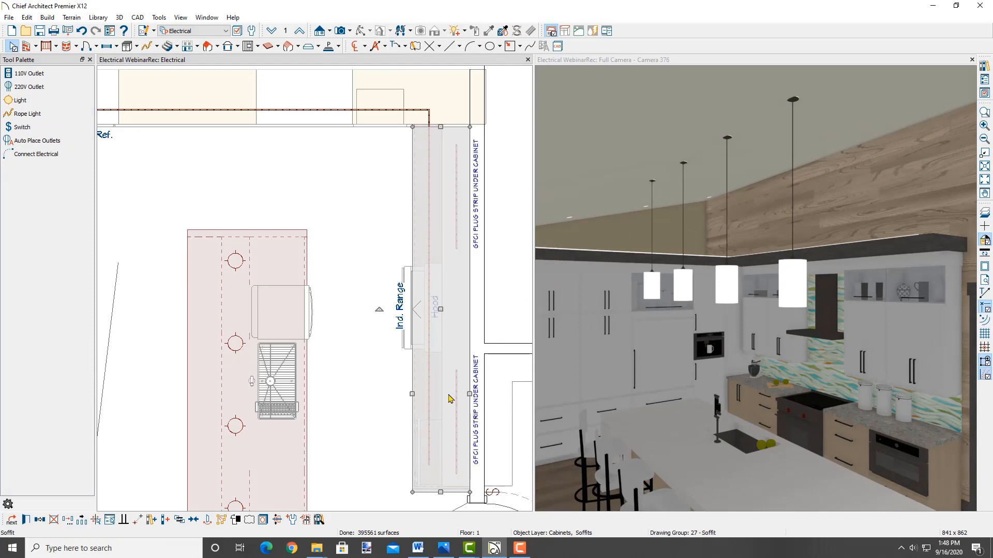
click(450, 398)
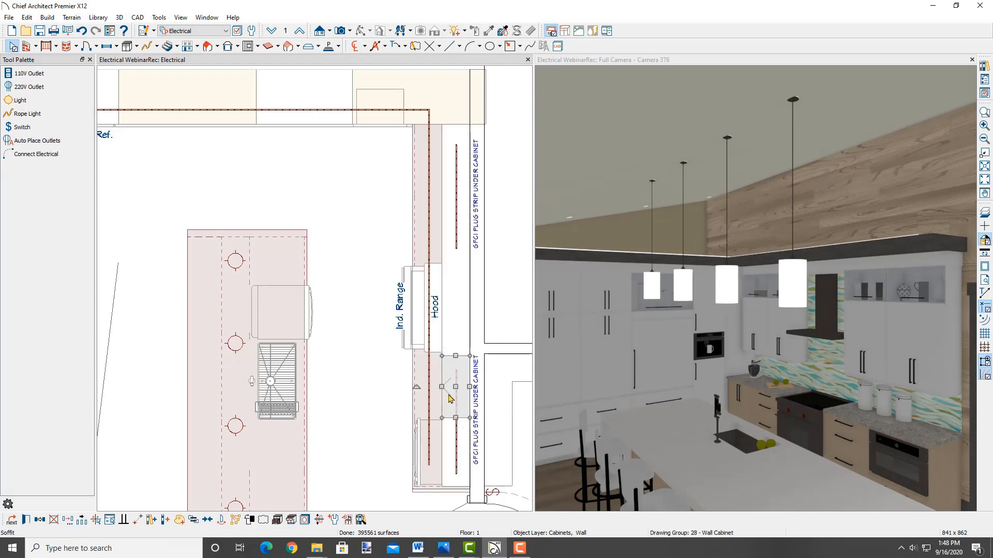
click(27, 522)
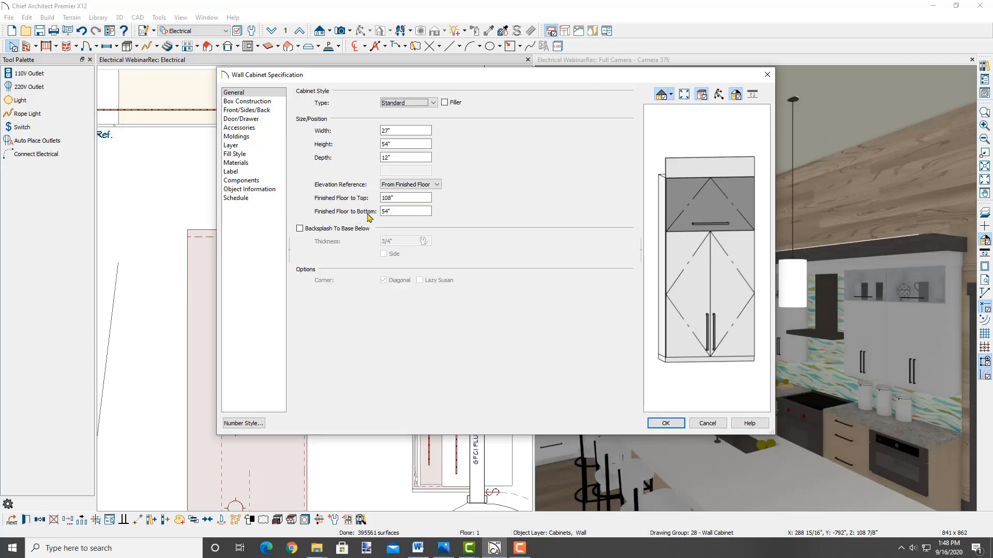
click(393, 212)
click(668, 424)
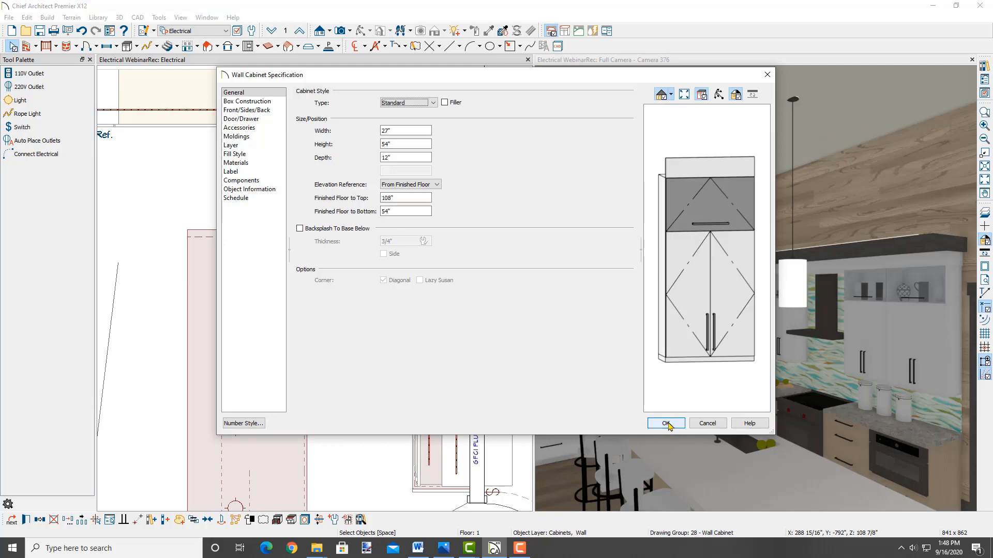
click(667, 424)
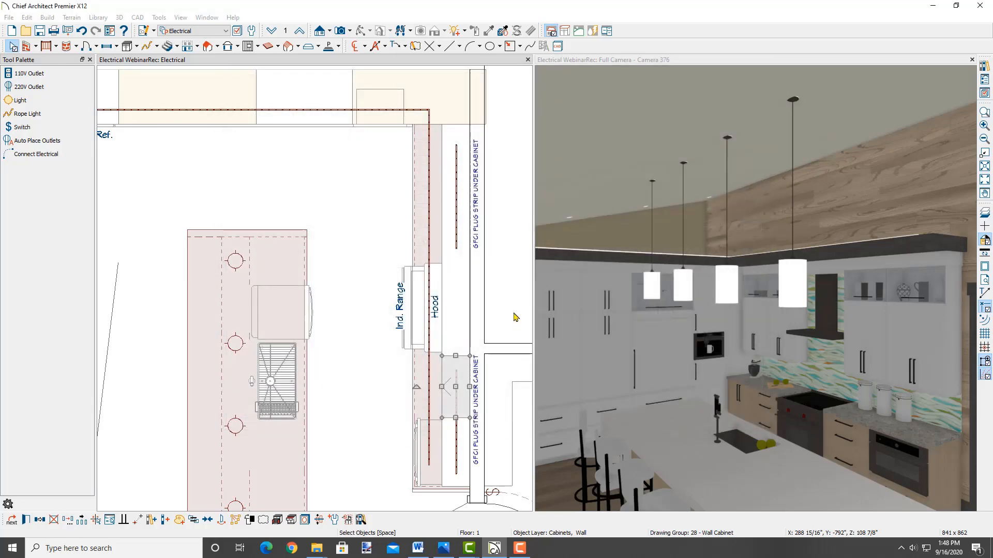
Set the mirrored under-cabinet rope light's height off the finished floor to 53 1/2".
click(457, 443)
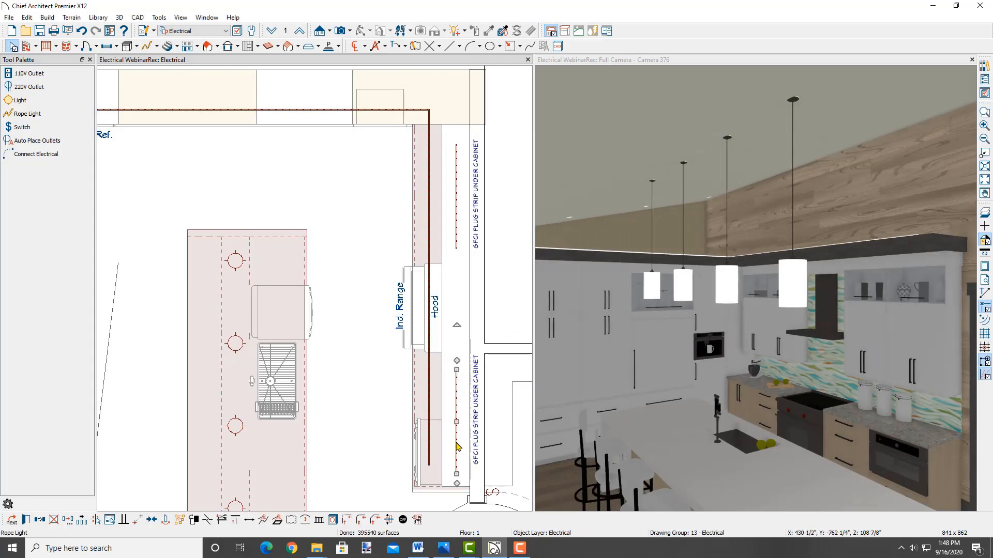
click(27, 521)
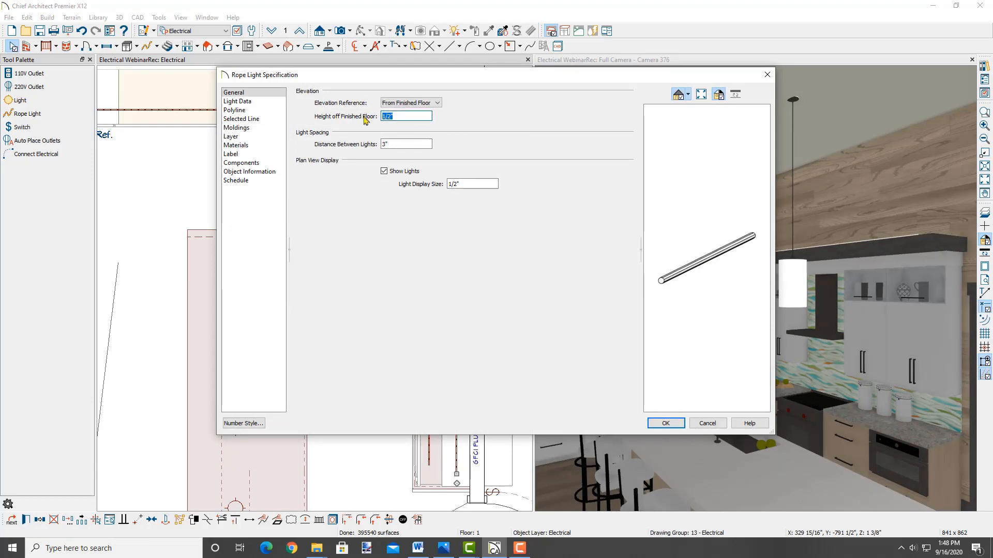
click(395, 117)
drag(411, 117, 384, 118)
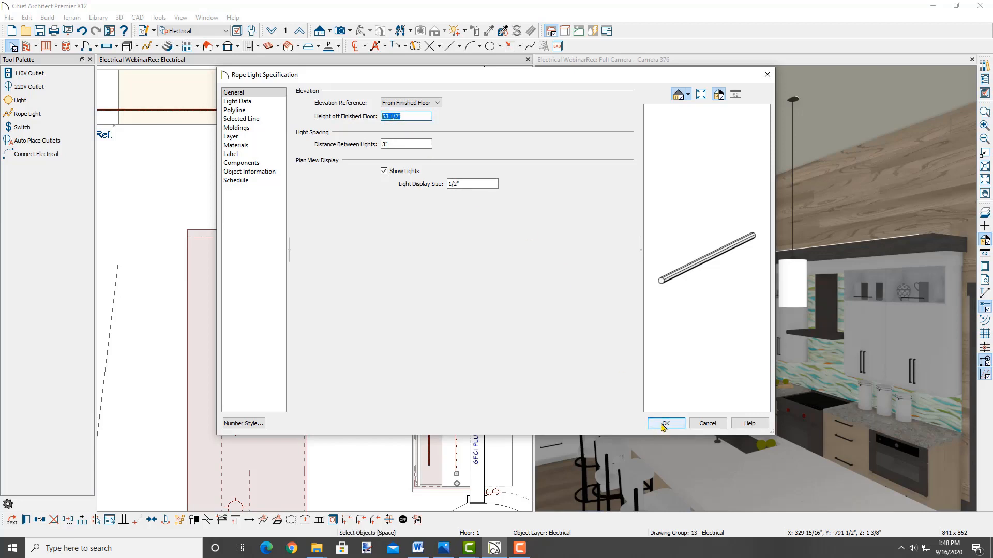
click(664, 424)
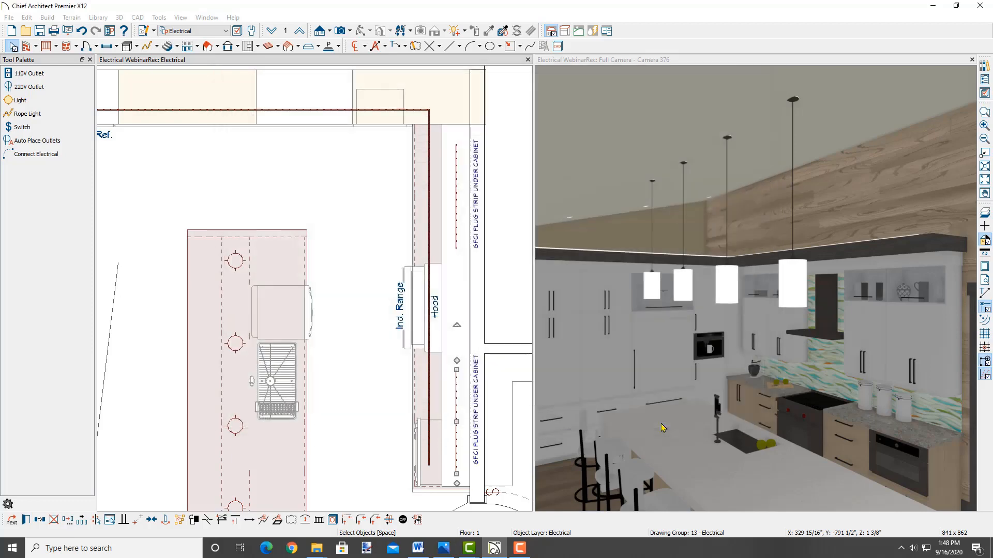
Set the original under-cabinet rope light, between the tall cabinets and the hood, to a height off finished floor of 53 1/4".
click(456, 233)
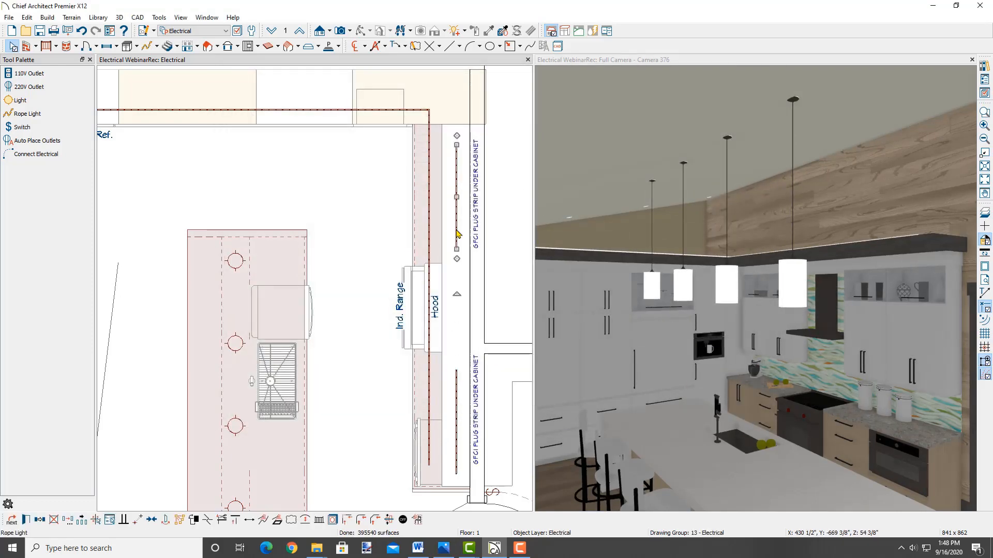
click(26, 520)
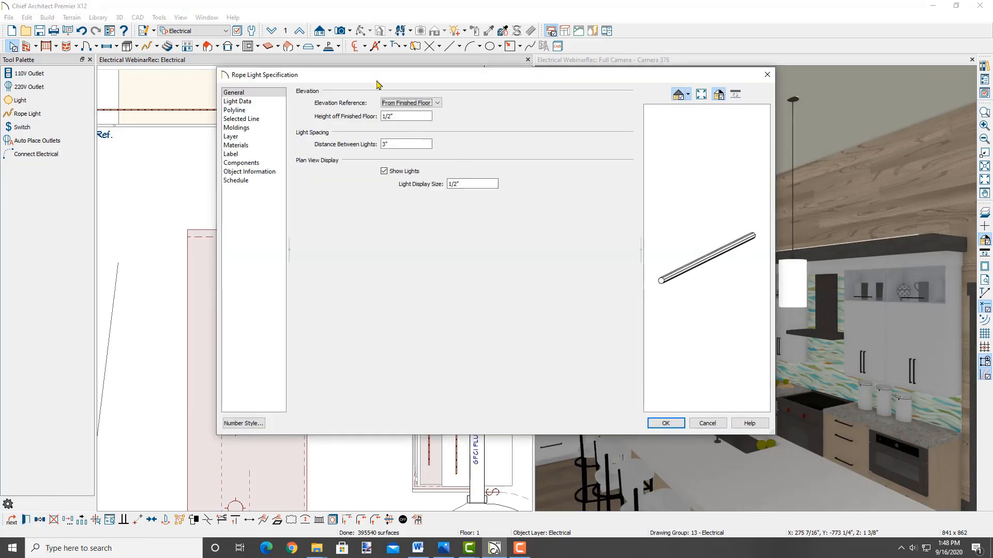
double_click(391, 116)
text(53 1/4)
click(667, 423)
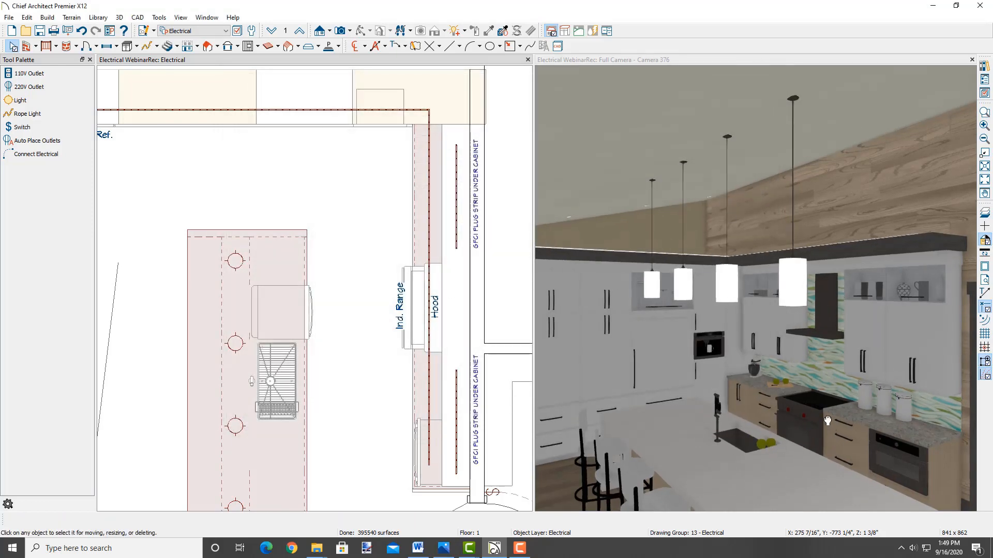
Examine the under-cabinet rope lighting along the range wall in the 3D camera view from low and wider viewpoints.
middle_drag(828, 421, 710, 147)
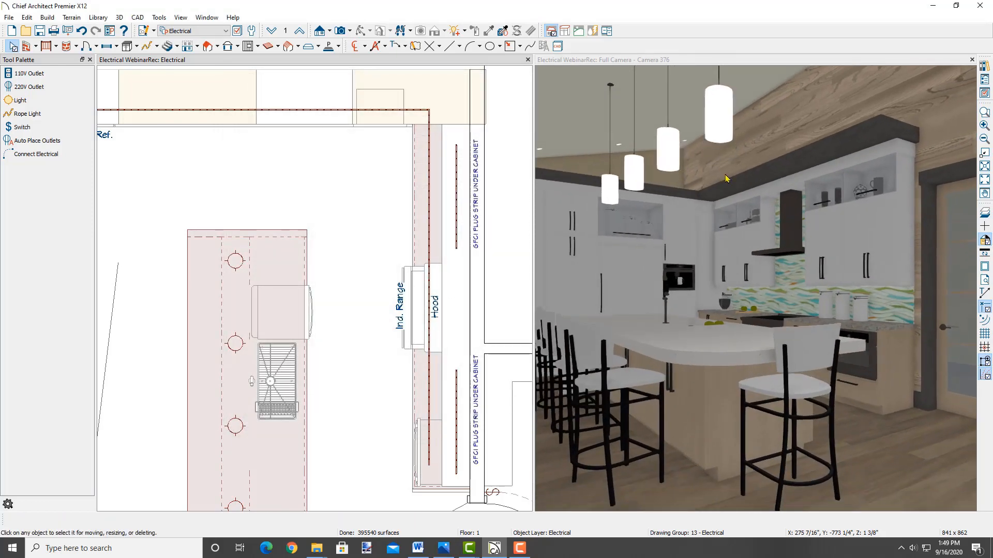
middle_drag(887, 376, 737, 271)
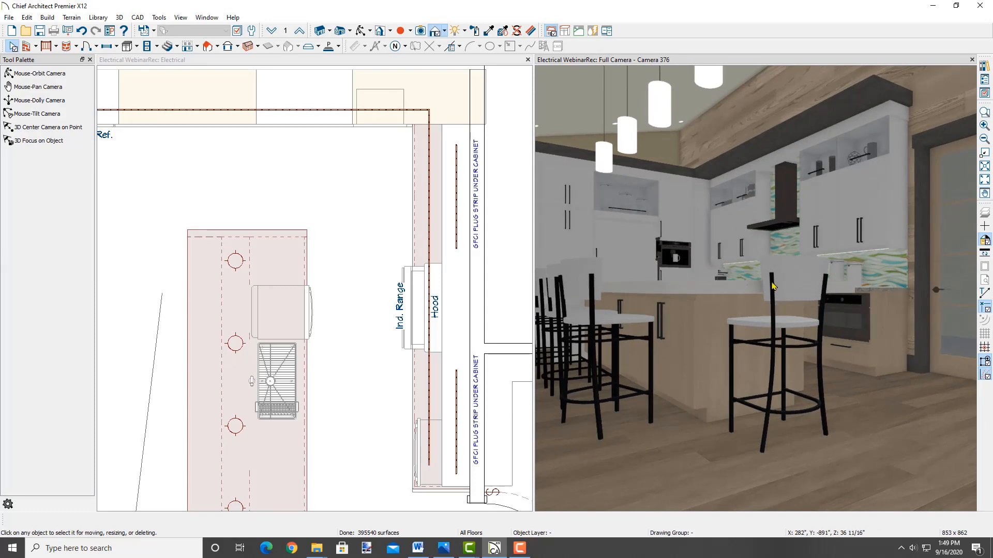
scroll(773, 286, down, 6)
middle_drag(765, 283, 753, 379)
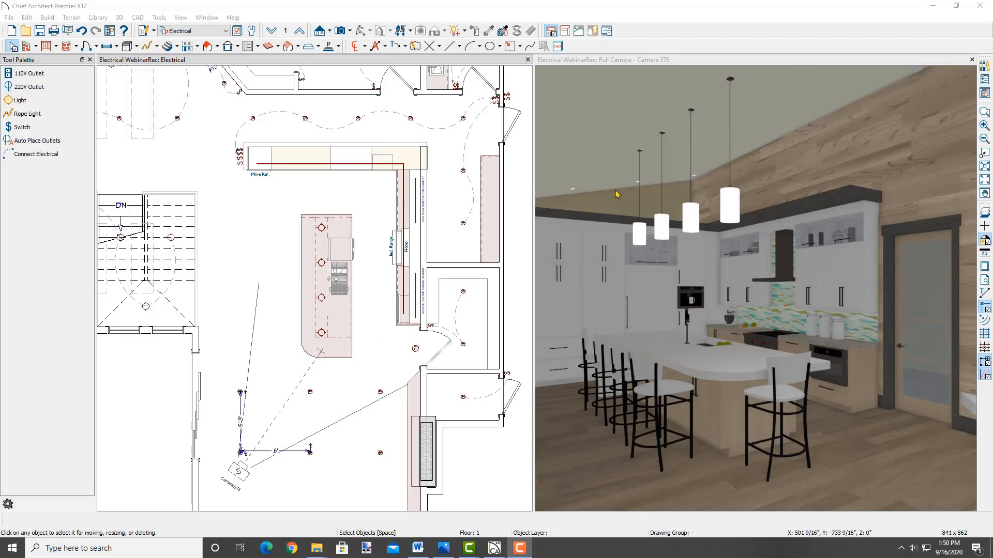
Show the electrical plan at full size and close the Full Camera view.
double_click(466, 61)
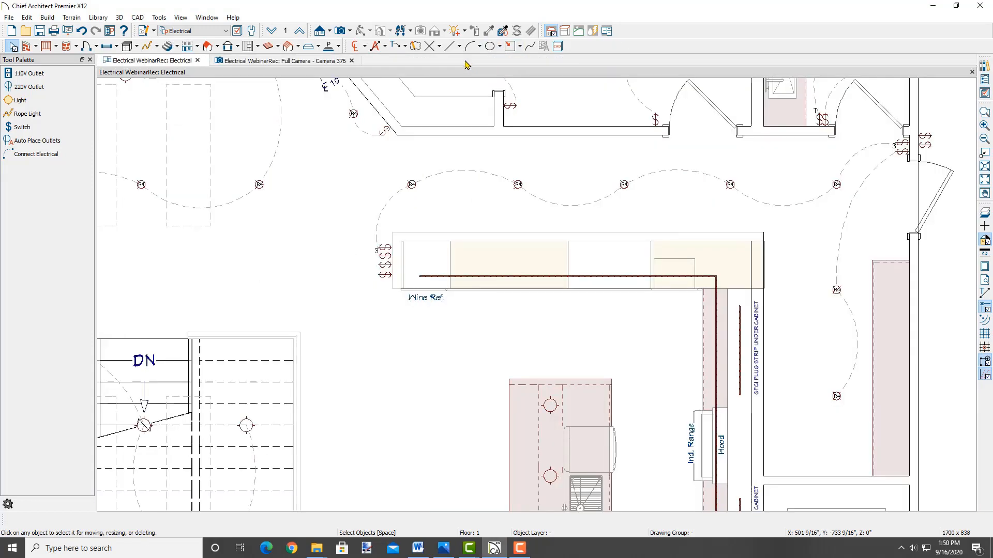
scroll(501, 326, down, 5)
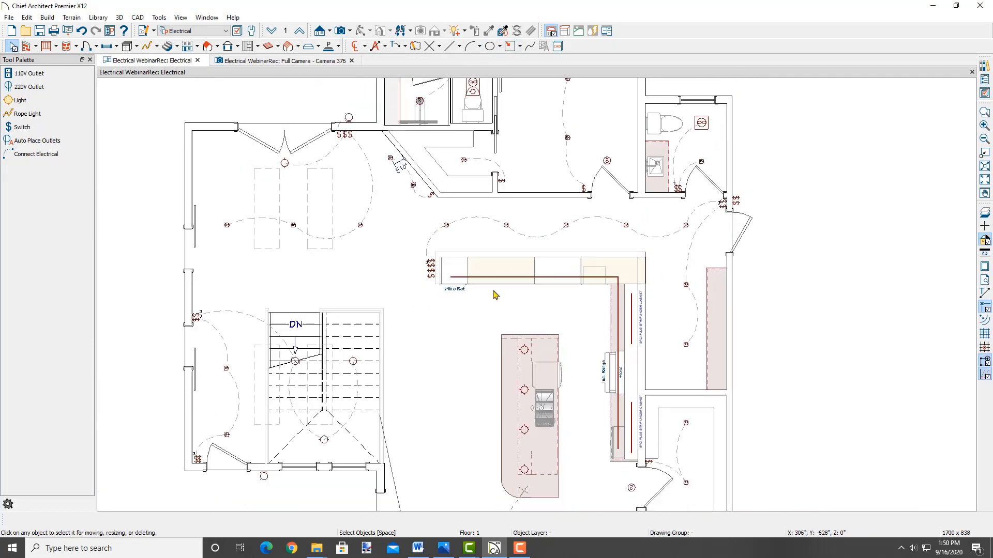
middle_drag(552, 380, 548, 268)
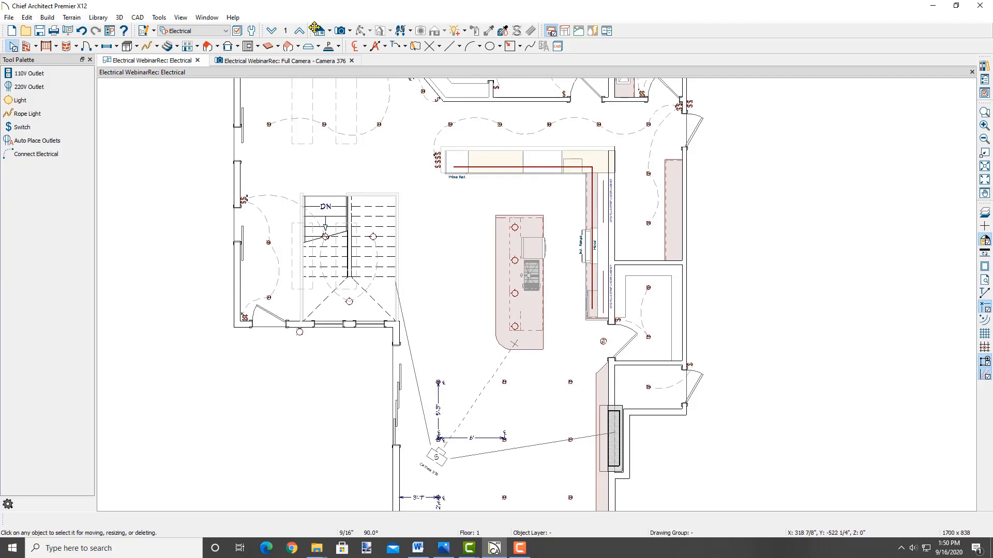
click(351, 61)
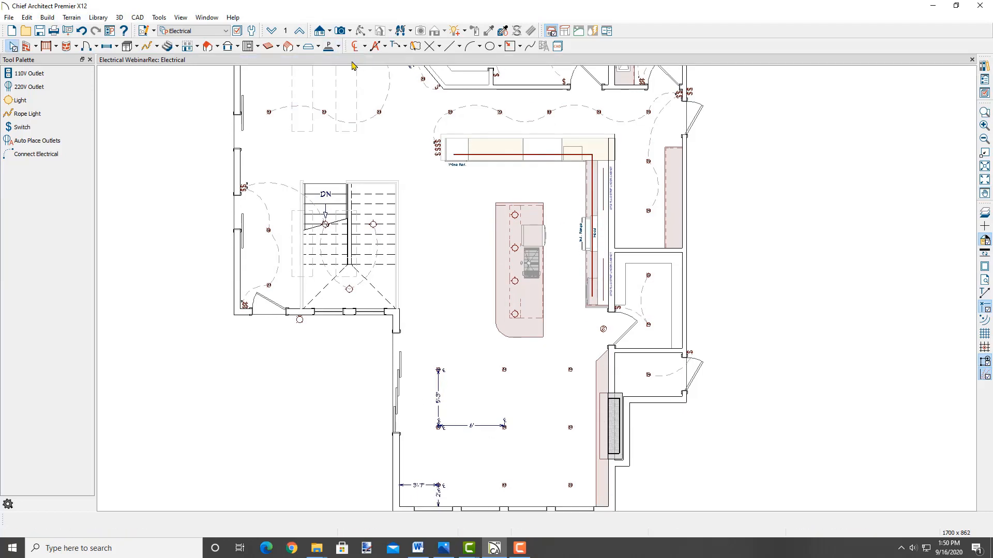
Delete the vertical and horizontal spacing dimensions between the living room recessed lights.
middle_drag(530, 467, 536, 435)
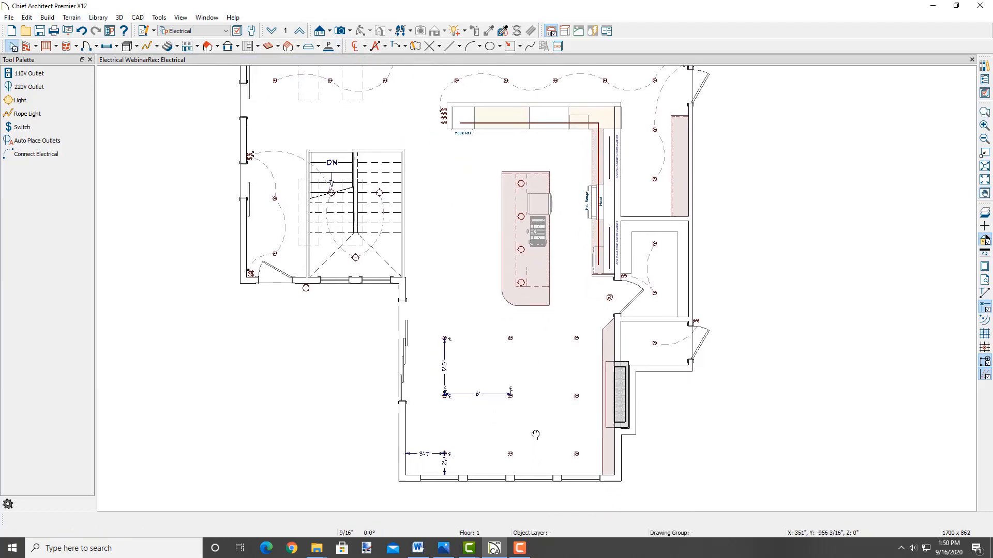
click(446, 359)
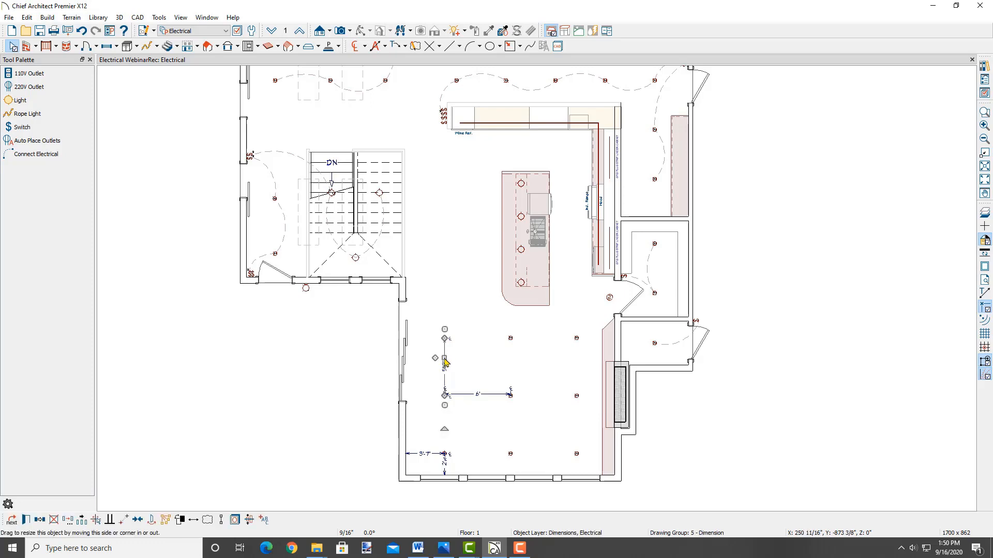
drag(446, 361, 468, 396)
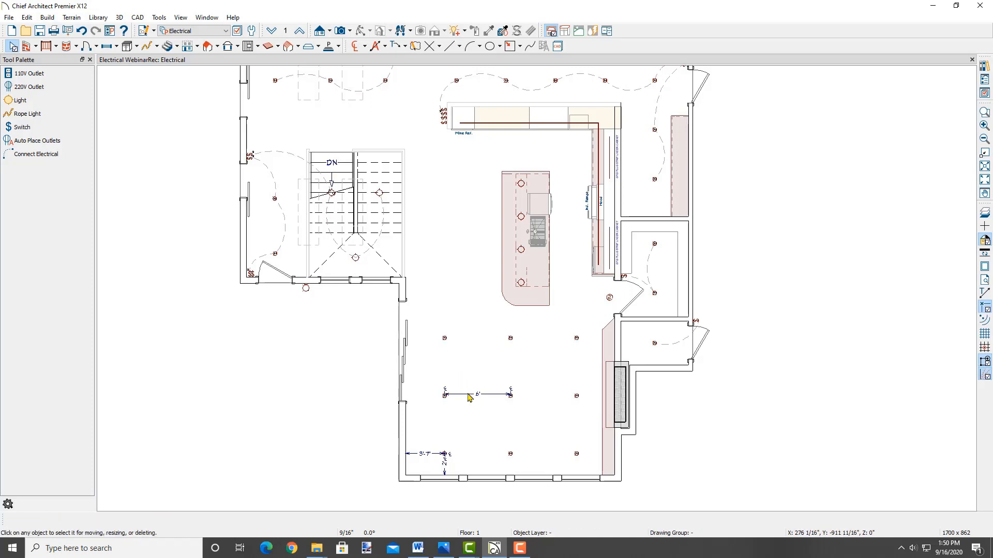
key(Delete)
Place two closely spaced switches on the living room wall beside the sliding door, and one switch at the cabinet end beside the pantry door.
click(157, 47)
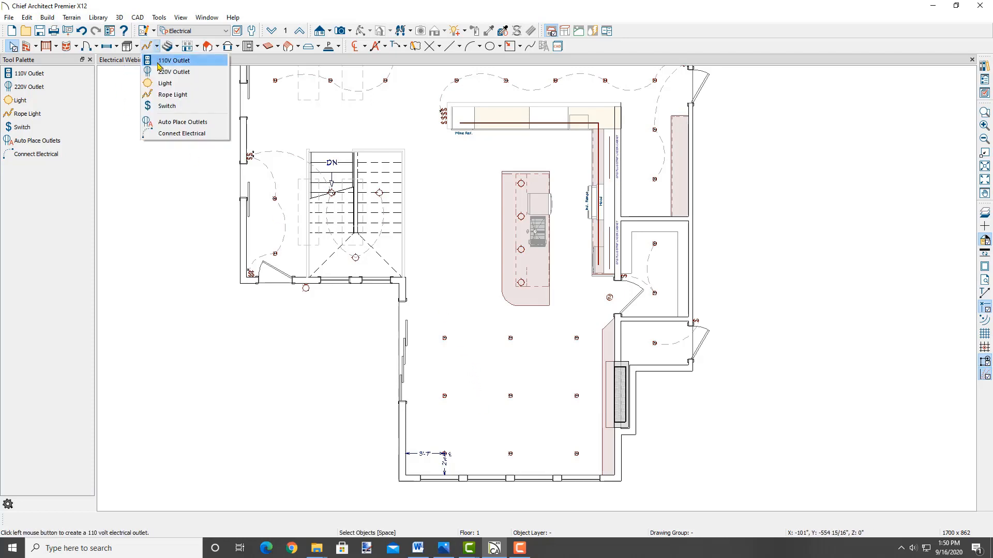
click(167, 106)
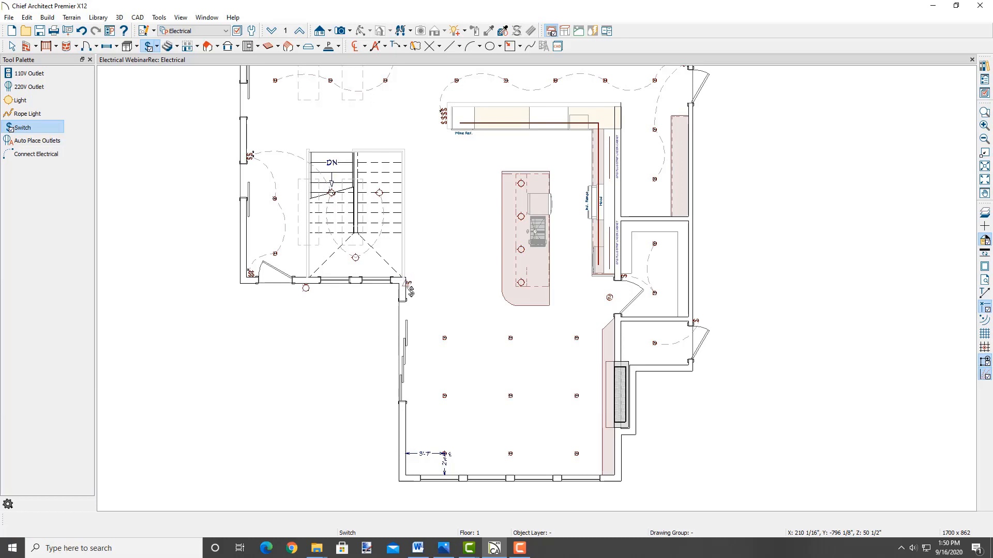
click(413, 293)
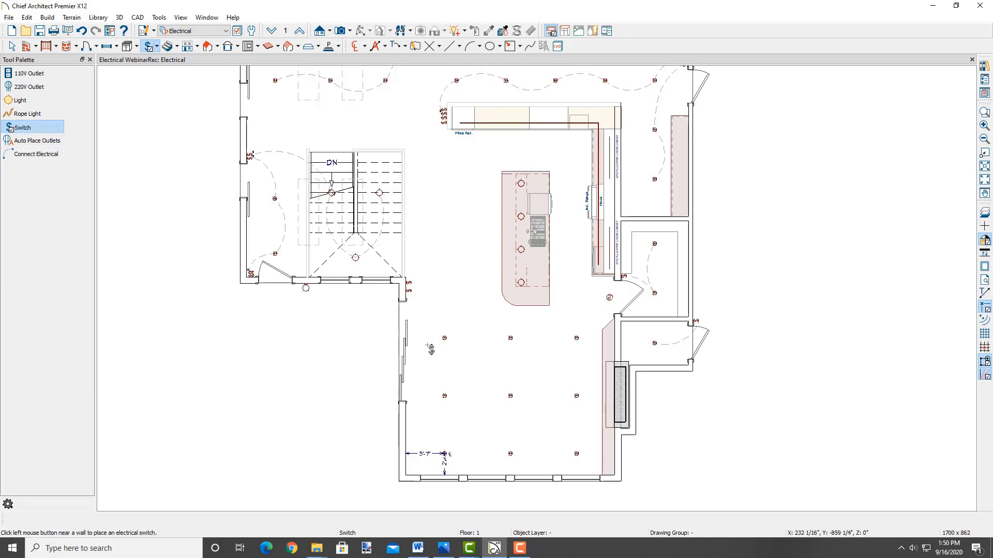
scroll(411, 299, up, 2)
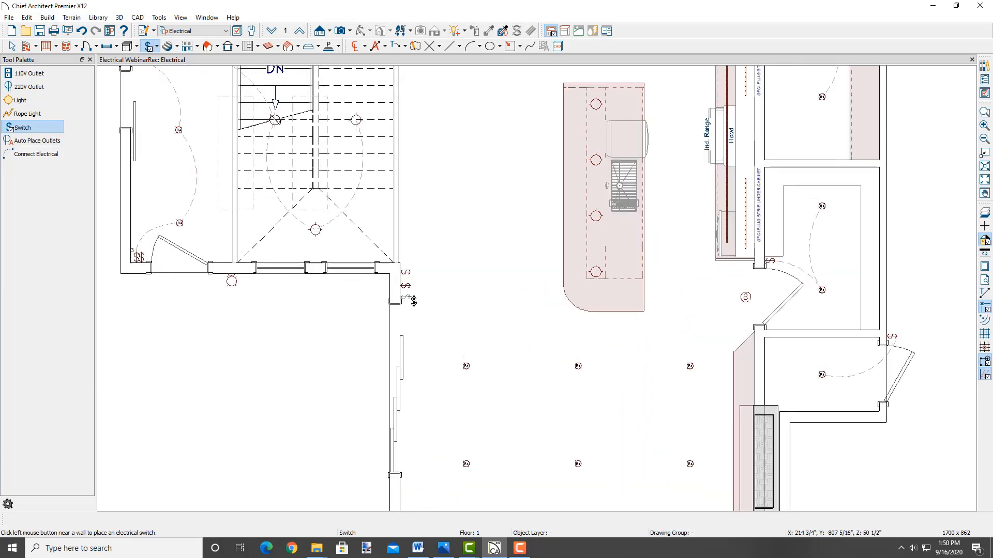
key(space)
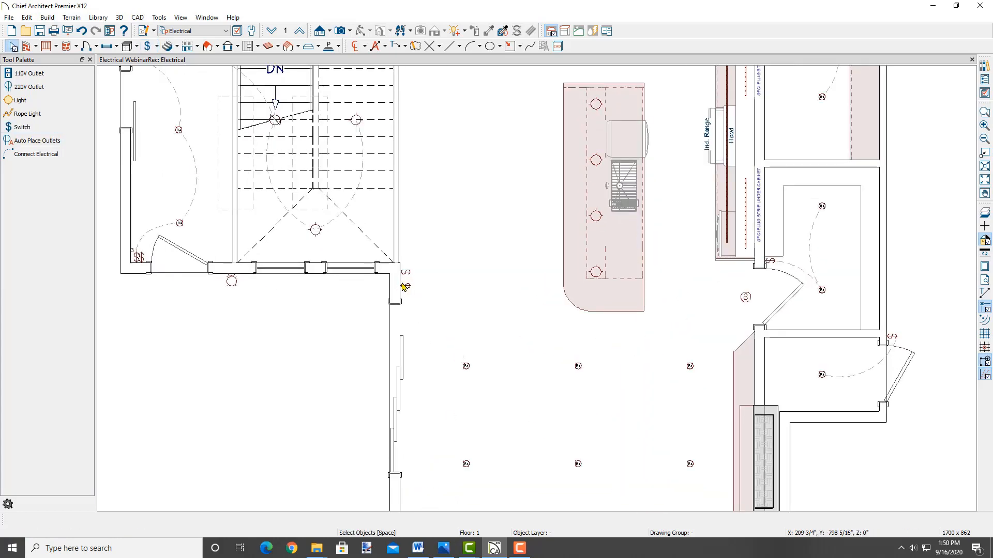
click(404, 287)
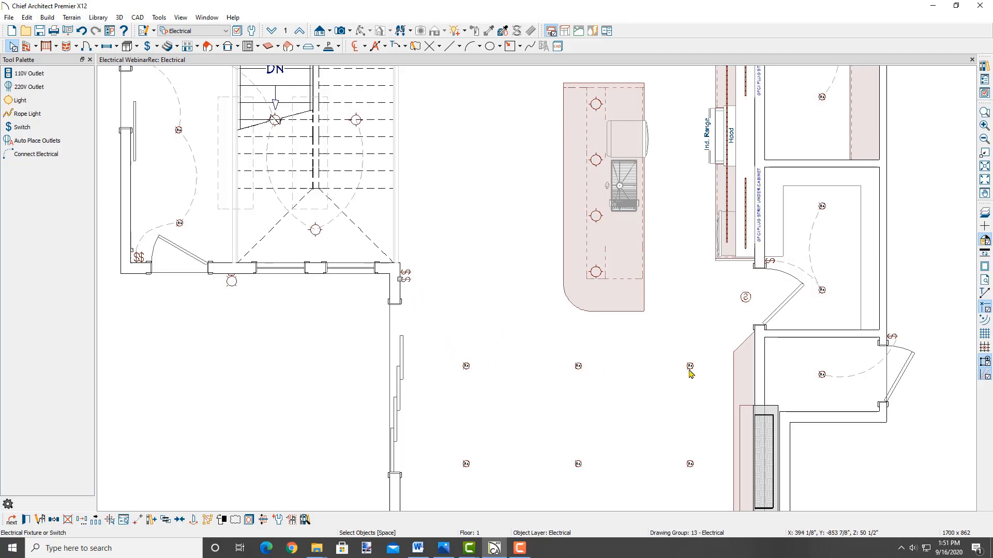
click(148, 46)
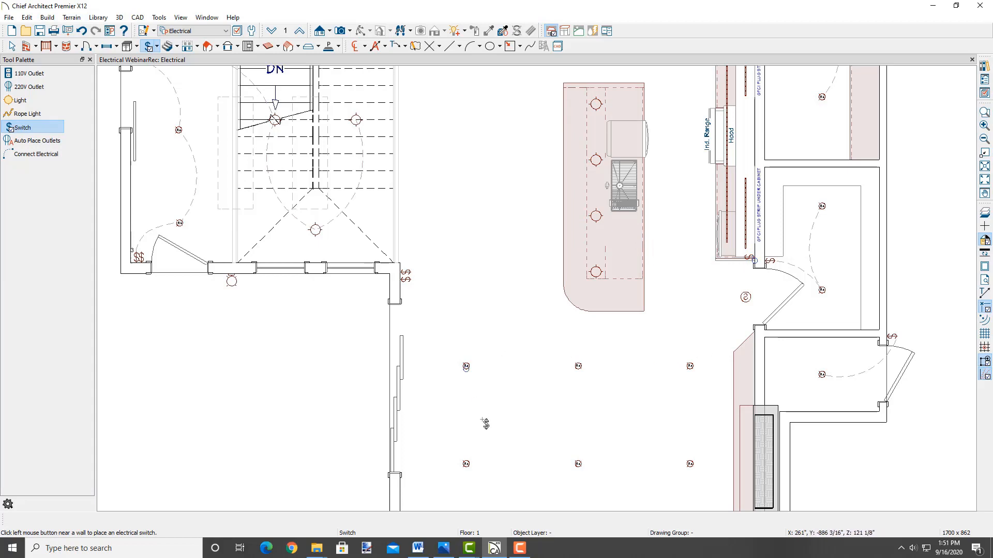
Connect the lower switch beside the sliding door to all nine living room recessed lights in one continuous wiring chain.
middle_drag(517, 443, 496, 358)
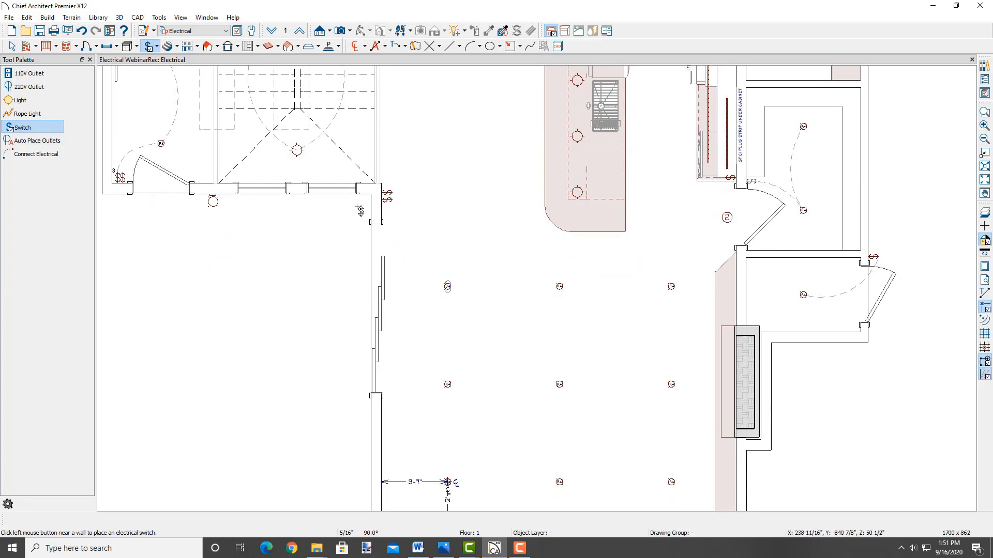
click(158, 48)
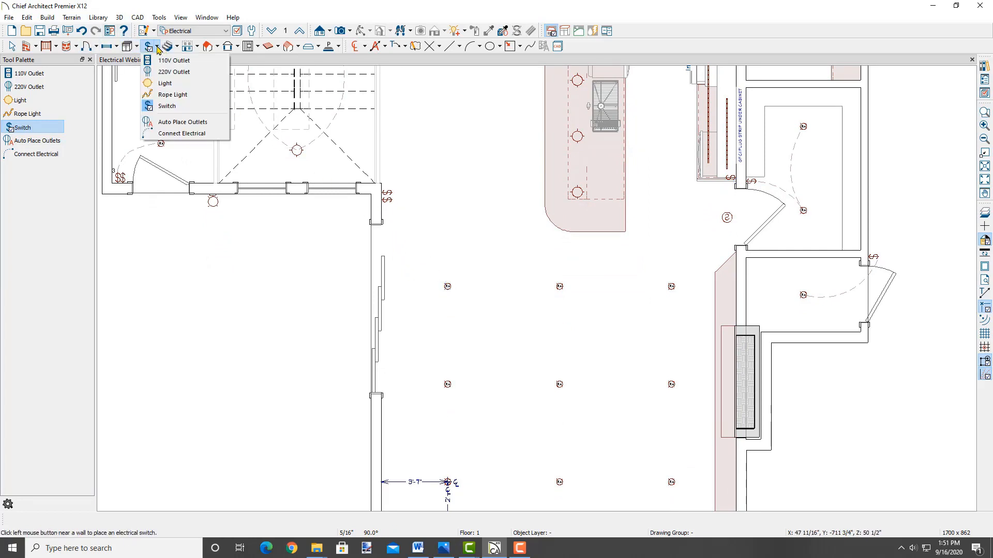
click(184, 134)
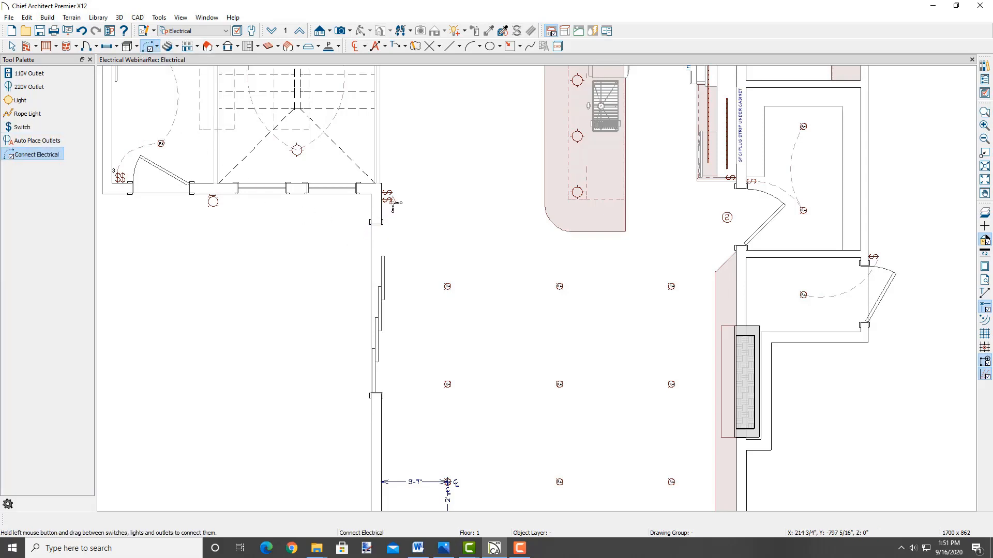
drag(393, 205, 449, 386)
mouse_move(449, 385)
mouse_down()
mouse_move(450, 483)
mouse_move(562, 485)
mouse_move(559, 286)
mouse_move(671, 289)
mouse_move(671, 483)
mouse_up()
key(space)
Flip the wiring arc between the middle column's upper two lights, and connect the upper light nearest the fireplace to the pantry-door switch.
click(544, 318)
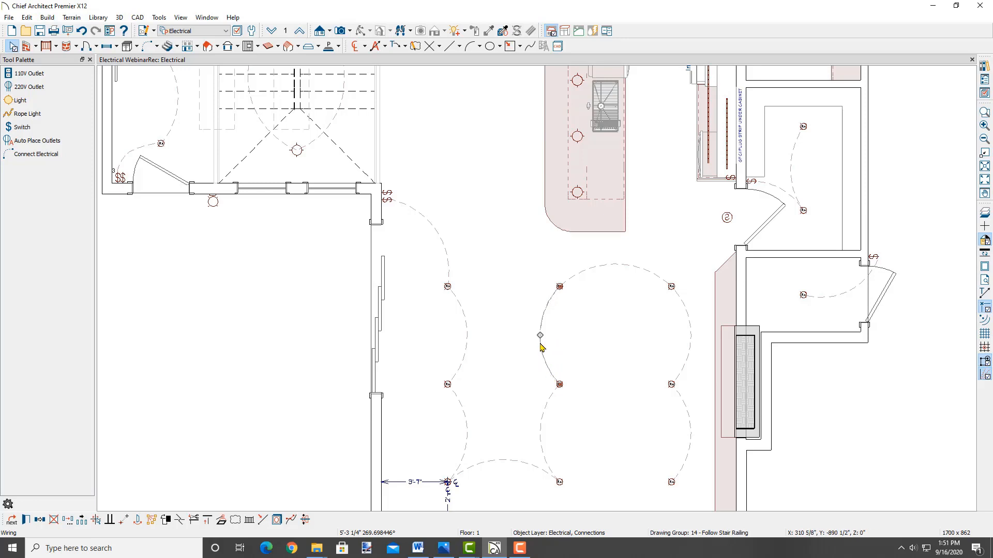
drag(541, 335, 572, 336)
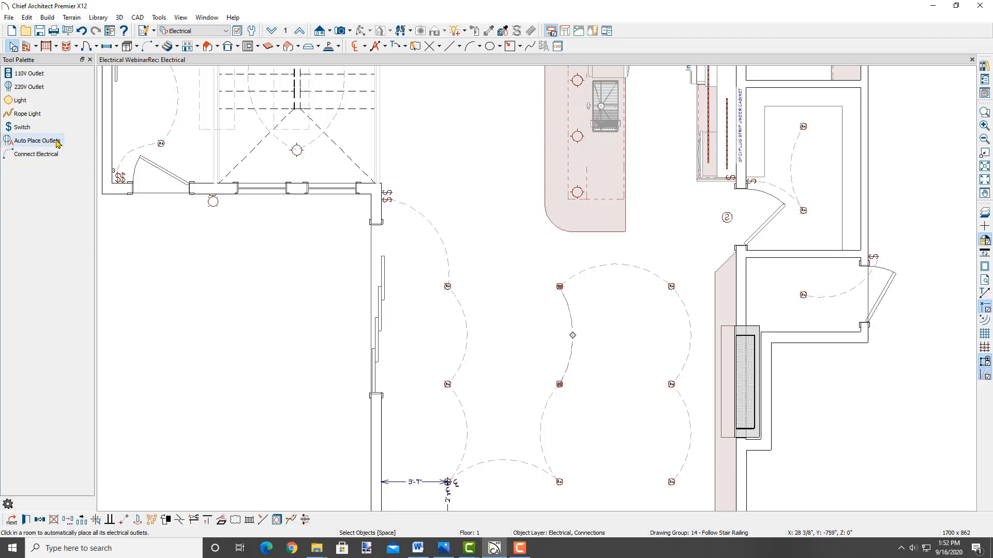
click(52, 155)
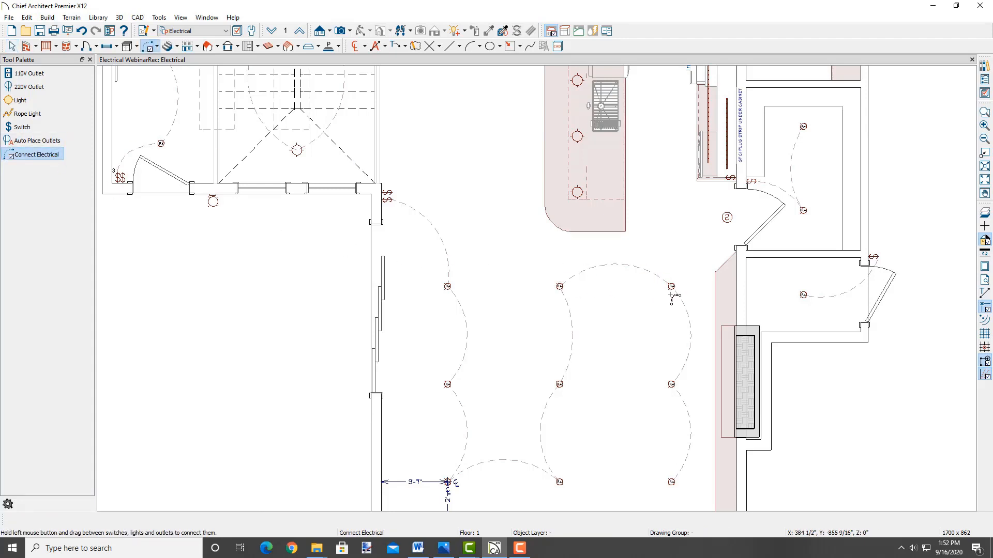
drag(671, 286, 727, 178)
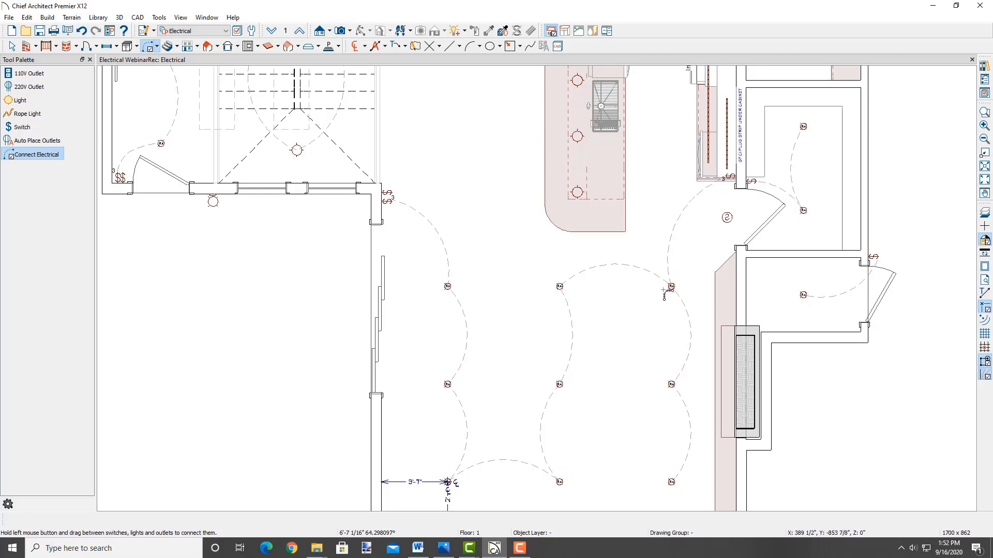
scroll(725, 180, up, 2)
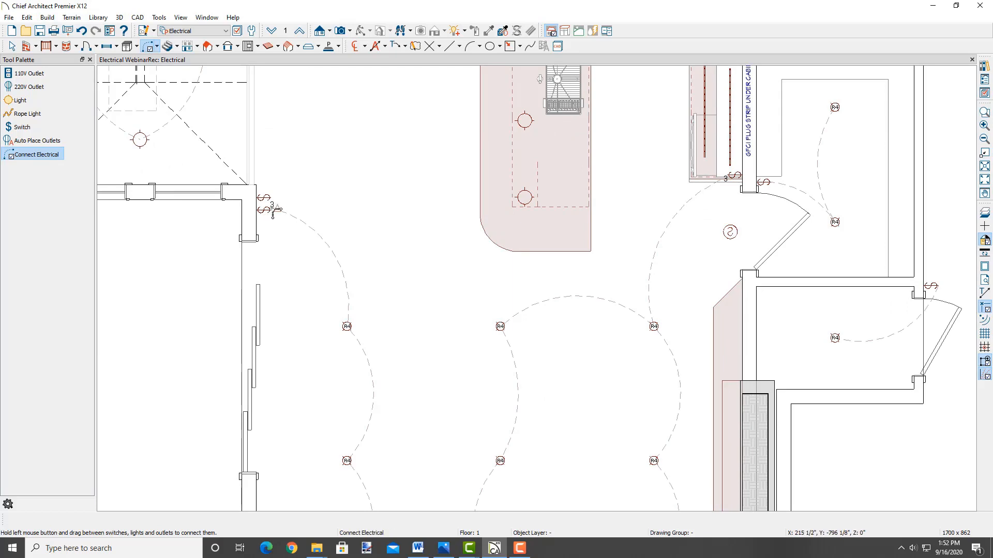
scroll(427, 298, down, 4)
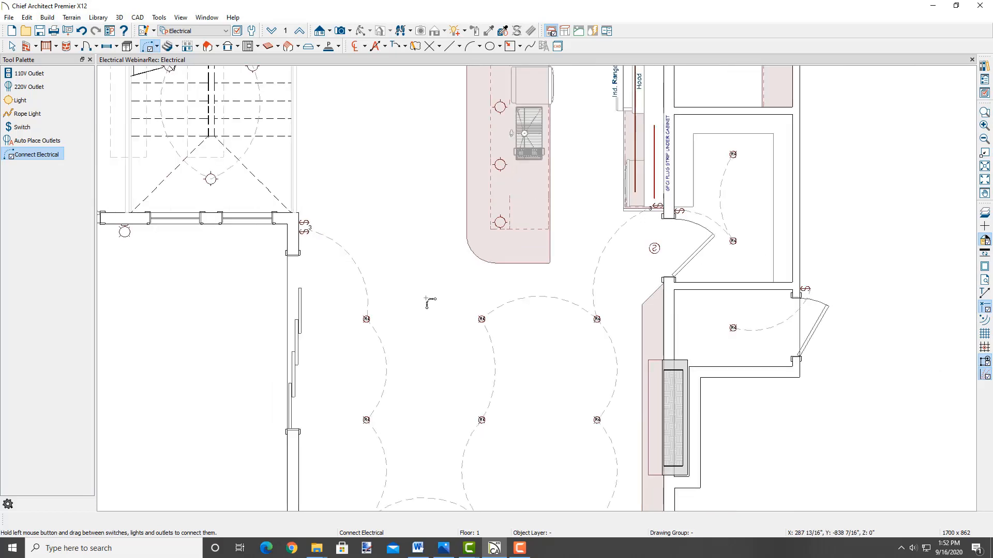
scroll(428, 298, down, 1)
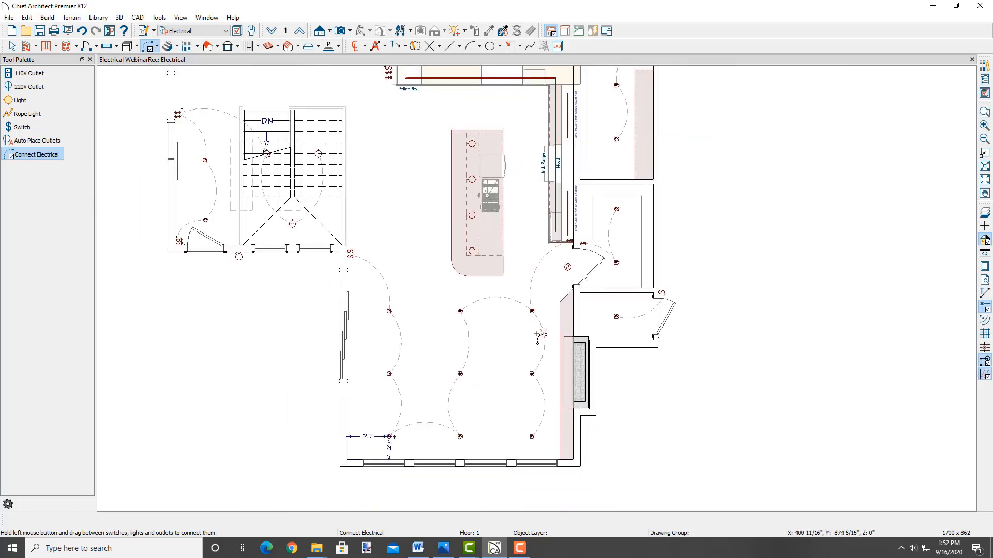
Connect the lowest switch beside the refrigerator cabinets to the island pendants, wiring the four pendants in sequence.
middle_drag(510, 327, 533, 361)
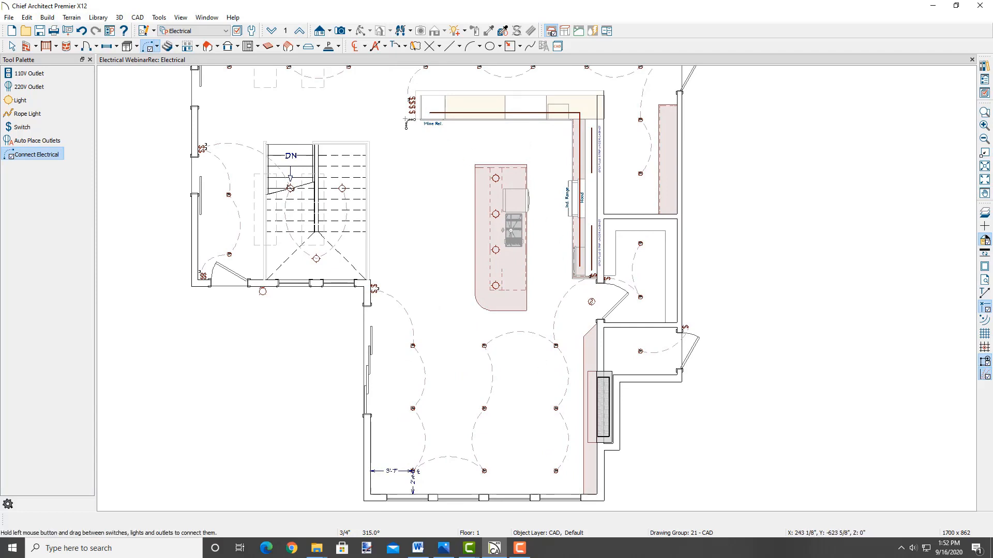
drag(411, 115, 496, 178)
drag(497, 178, 498, 213)
drag(498, 213, 497, 285)
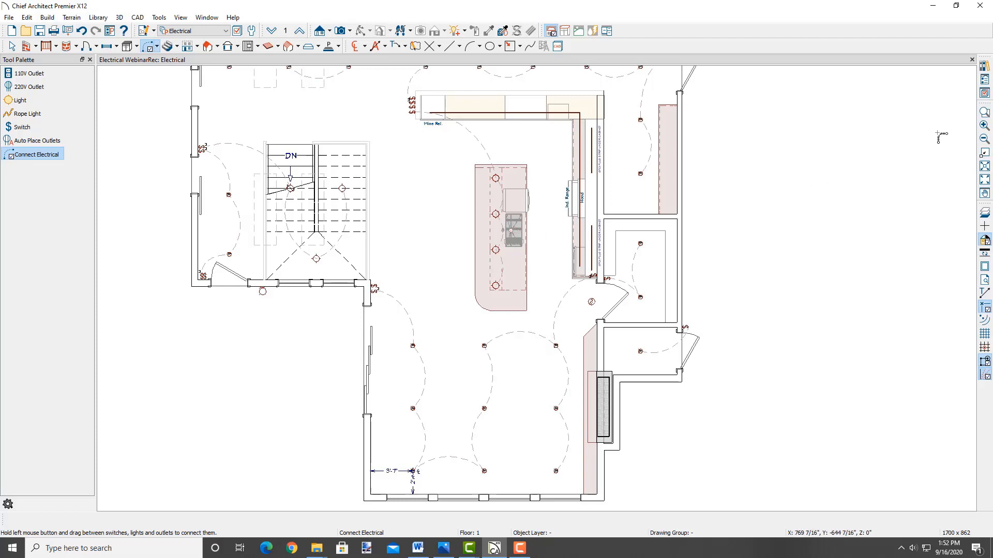
Place the Air Switch - Countertop from the user catalog on the island and move it beside the sink.
click(985, 67)
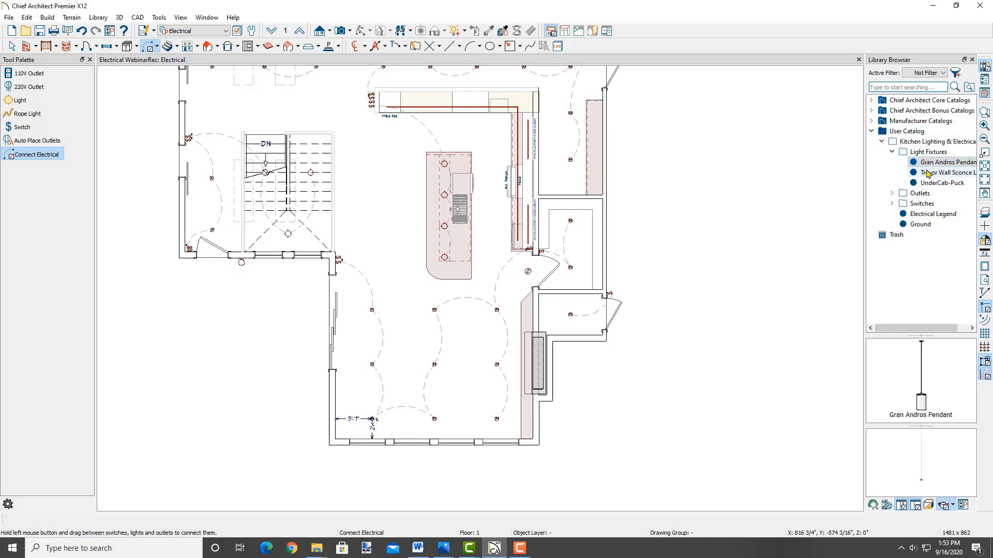
click(892, 152)
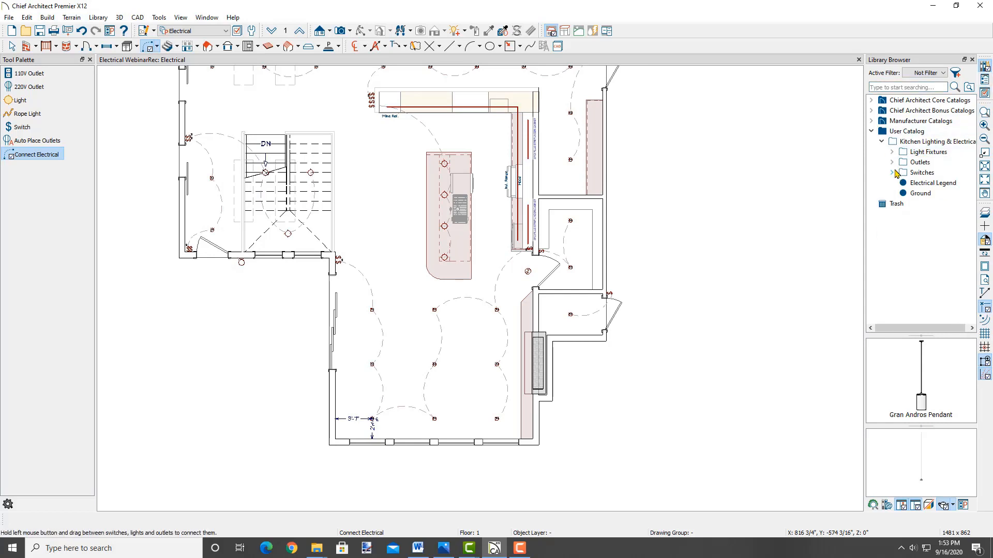
click(892, 173)
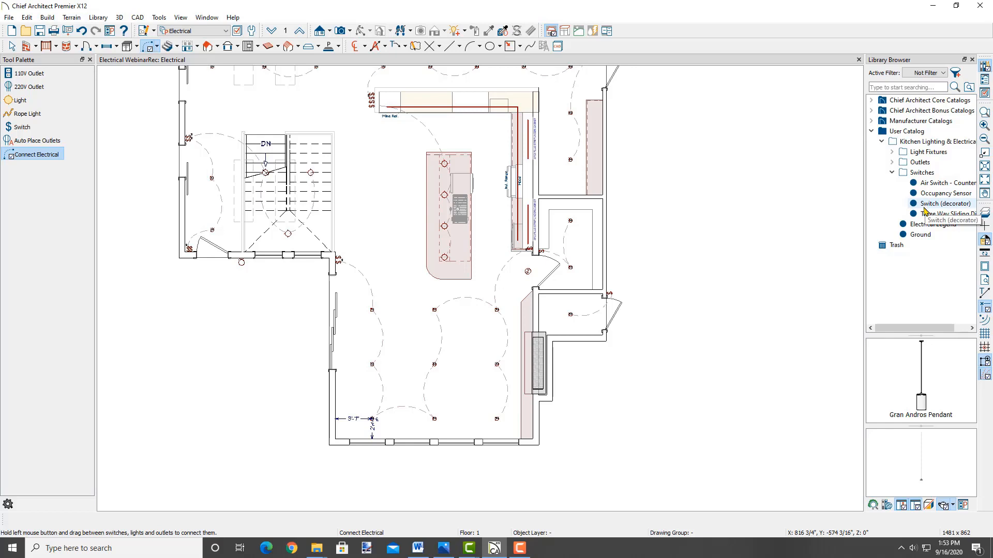
click(928, 184)
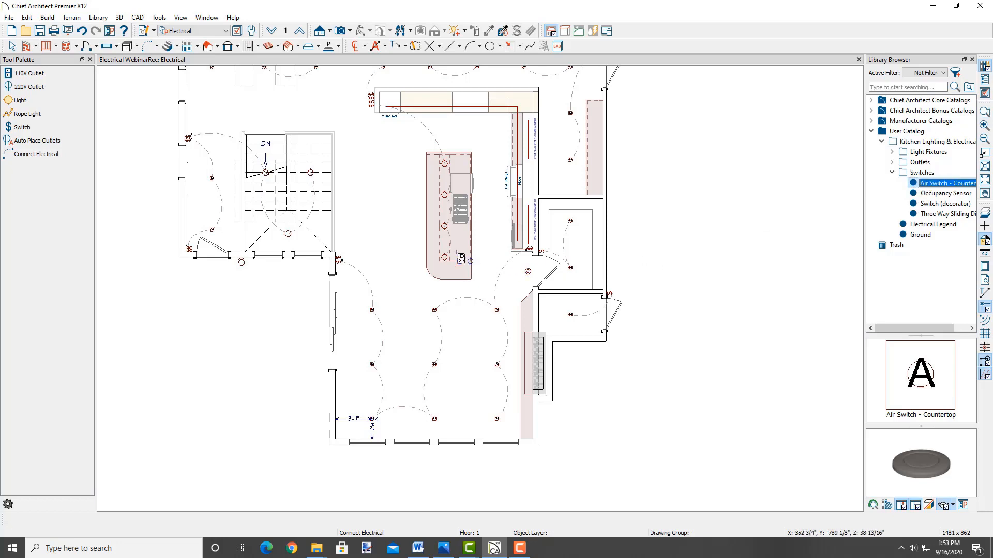
click(450, 241)
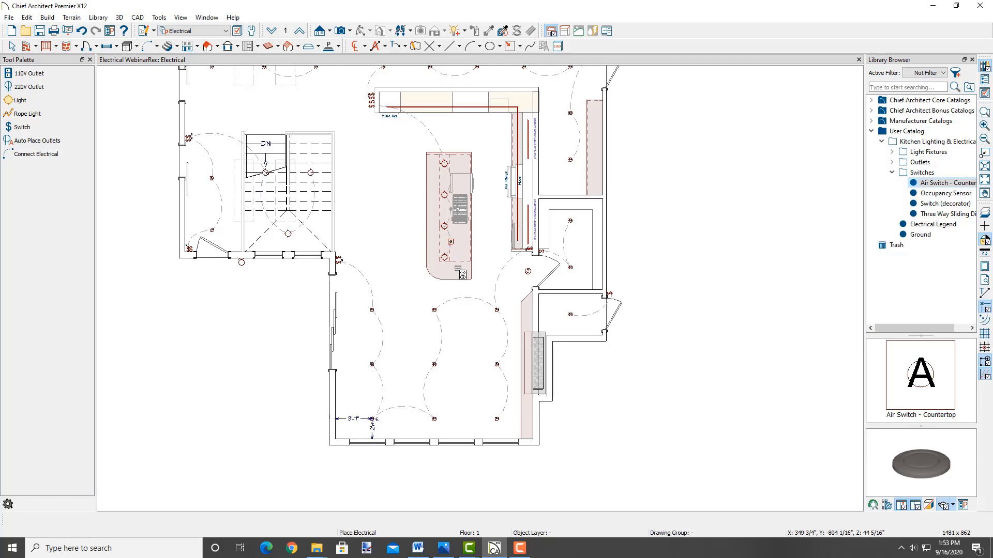
scroll(456, 244, up, 5)
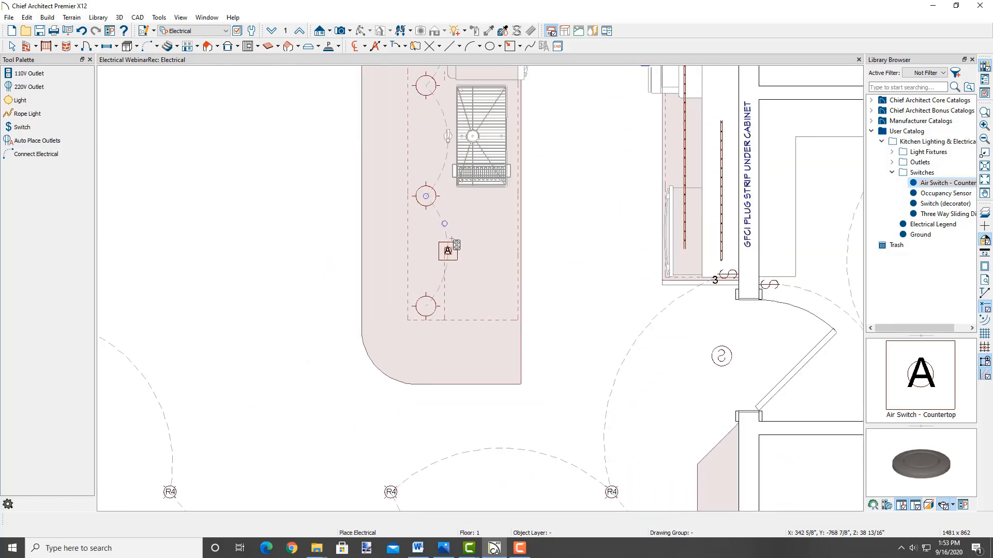
click(451, 243)
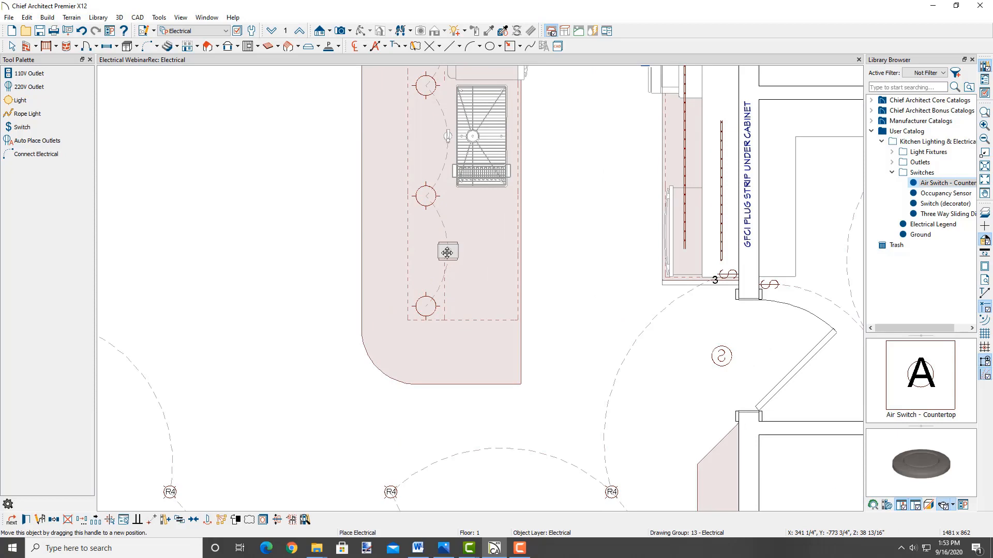
drag(448, 252, 443, 175)
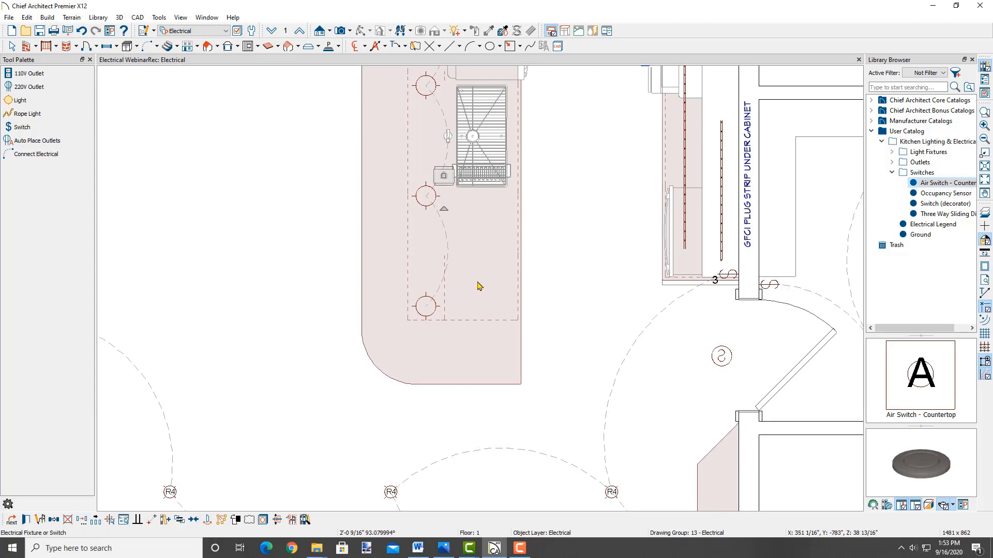
key(Escape)
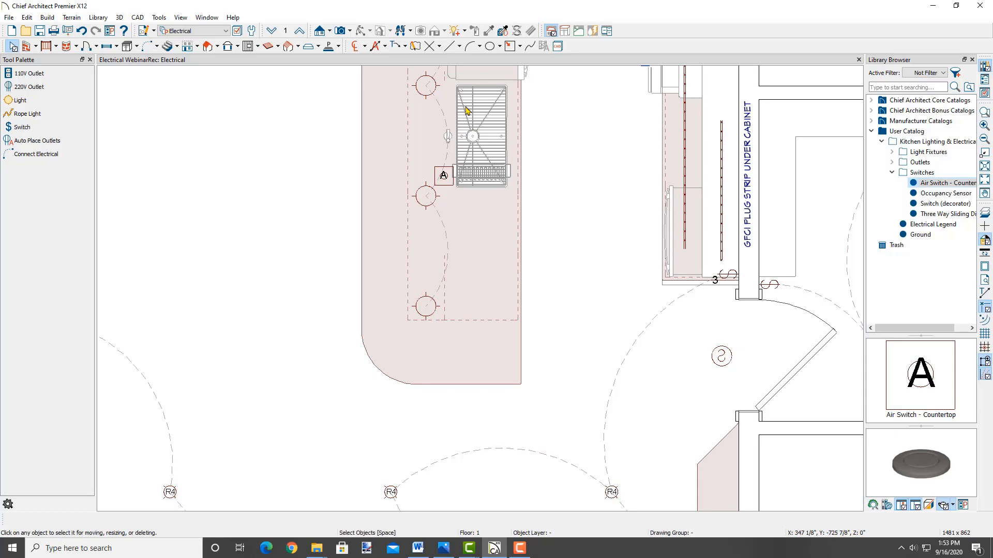
Place the Garbage Disposal Outlet from the user catalog at the island sink.
click(892, 173)
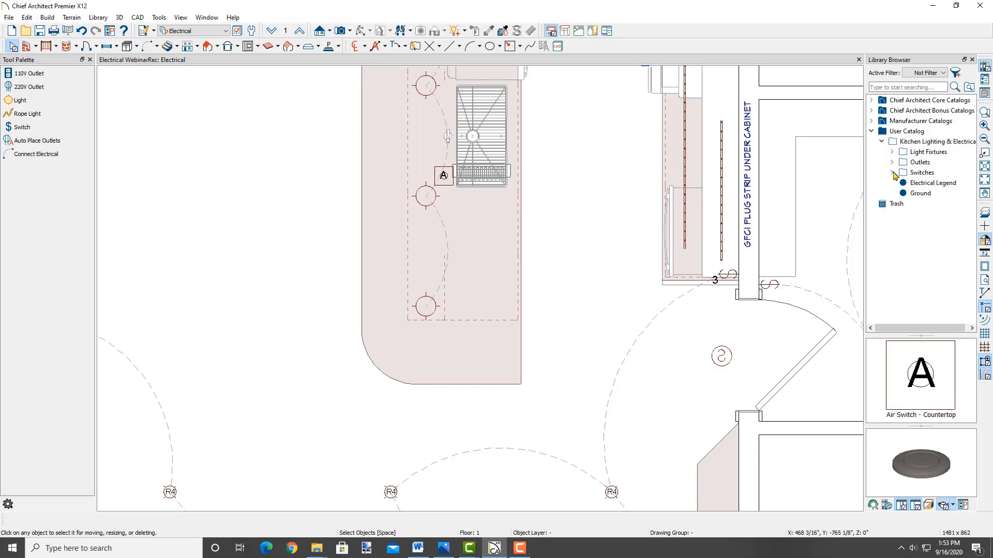
click(892, 163)
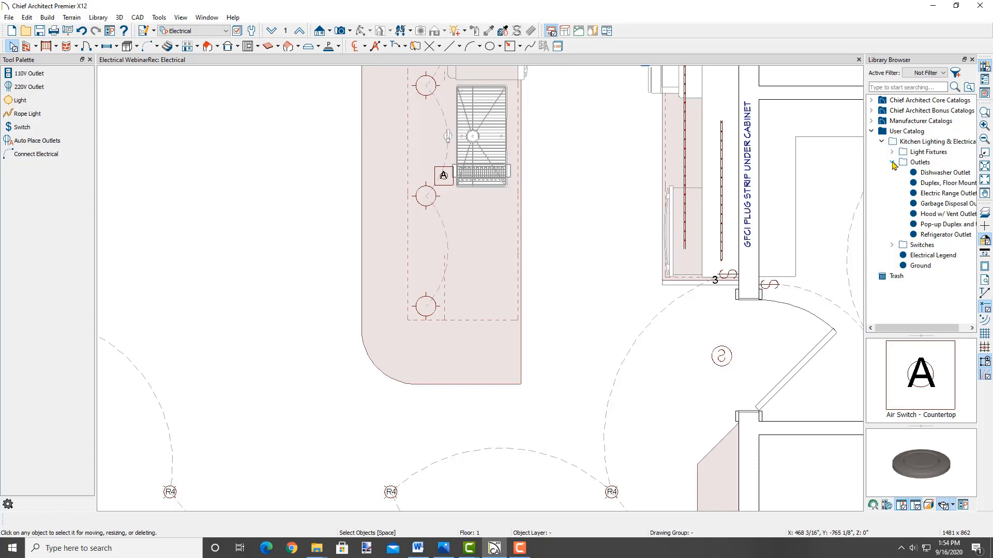
click(933, 205)
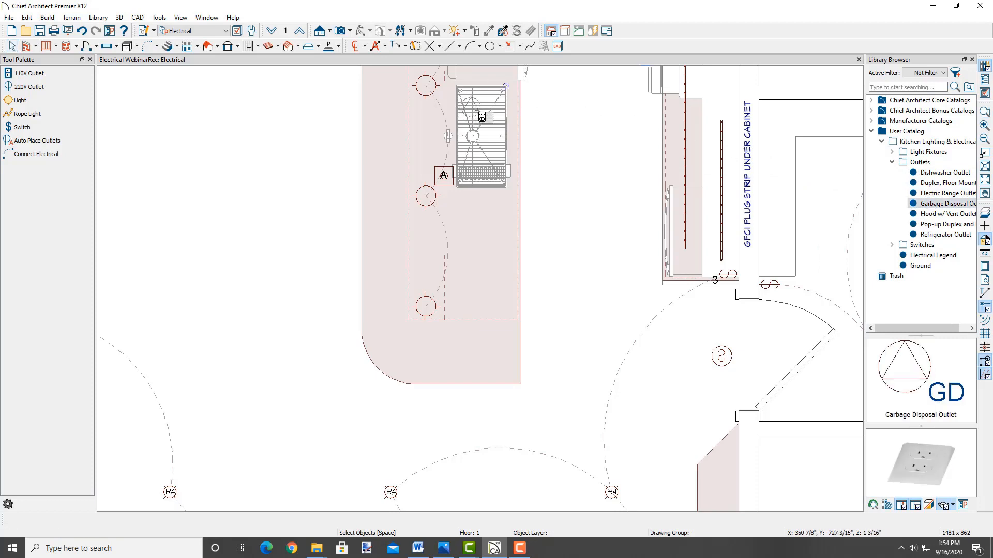
click(472, 108)
key(space)
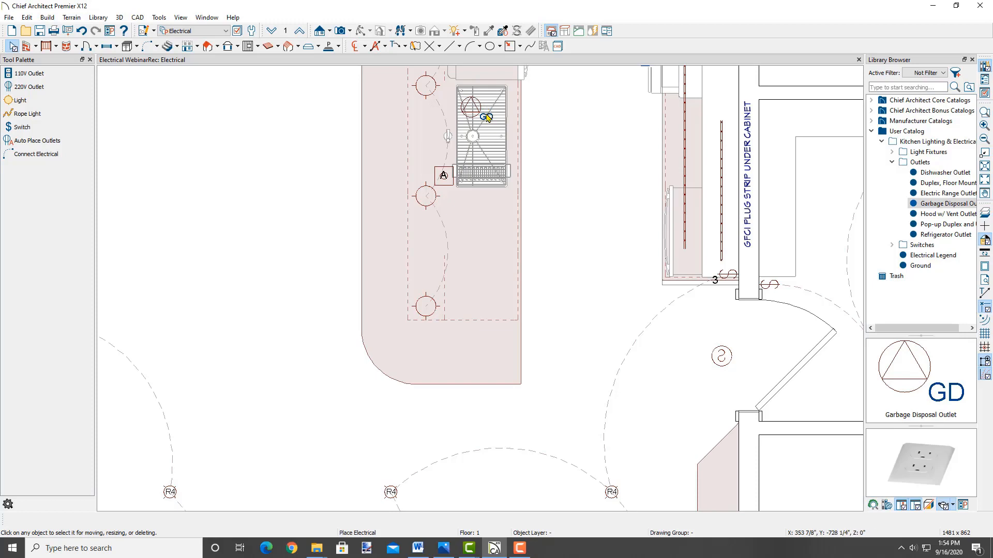
Connect the countertop air switch to the garbage disposal outlet at the island sink.
click(149, 46)
drag(444, 176, 469, 108)
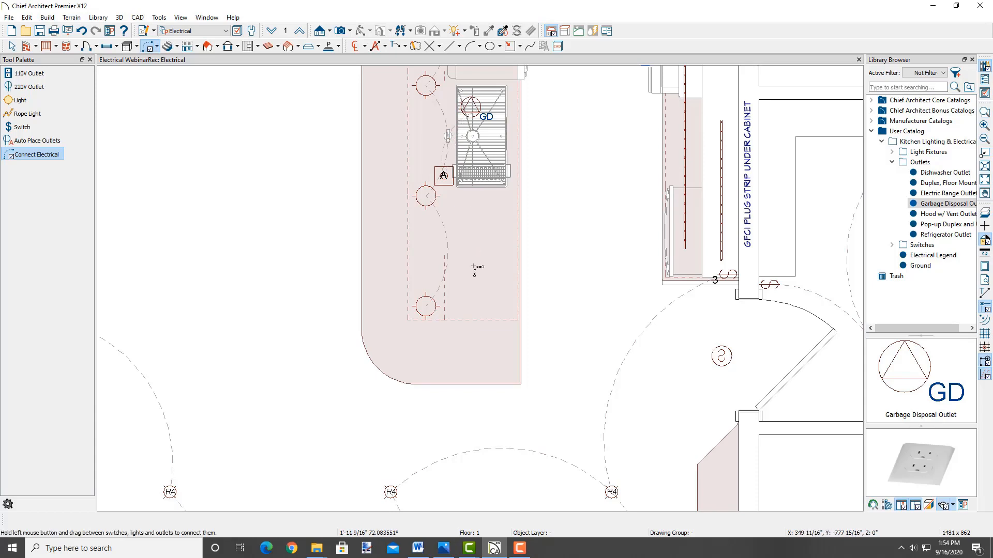
scroll(588, 213, down, 4)
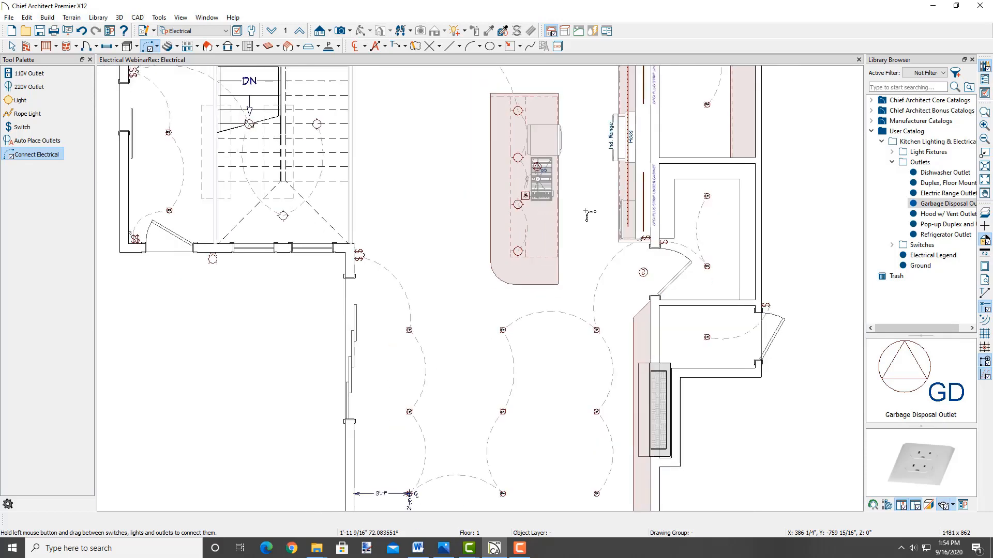
scroll(586, 211, down, 1)
middle_drag(590, 168, 578, 230)
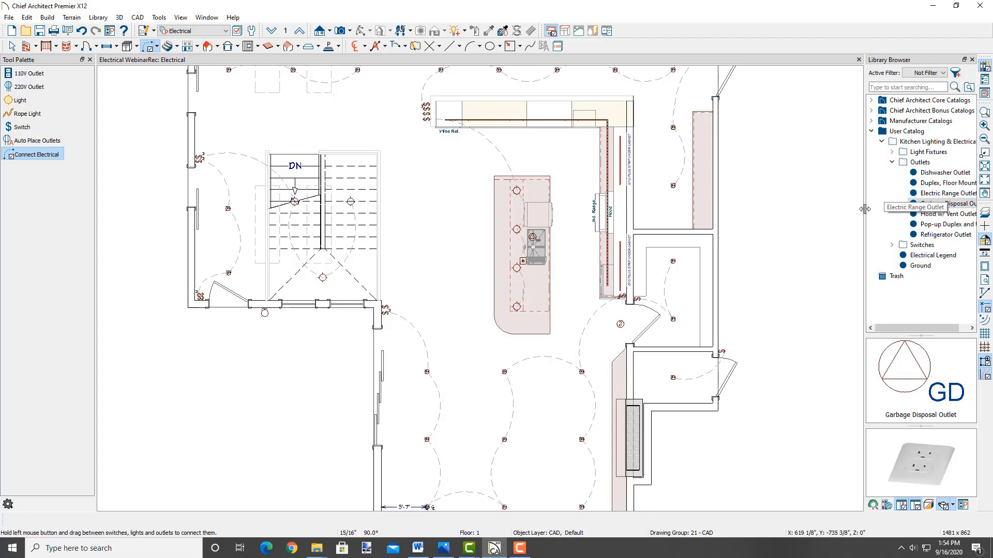
Place the Electric Range Outlet and the Hood w/ Vent Outlet from the user catalog on the wall behind the induction range.
drag(865, 209, 844, 209)
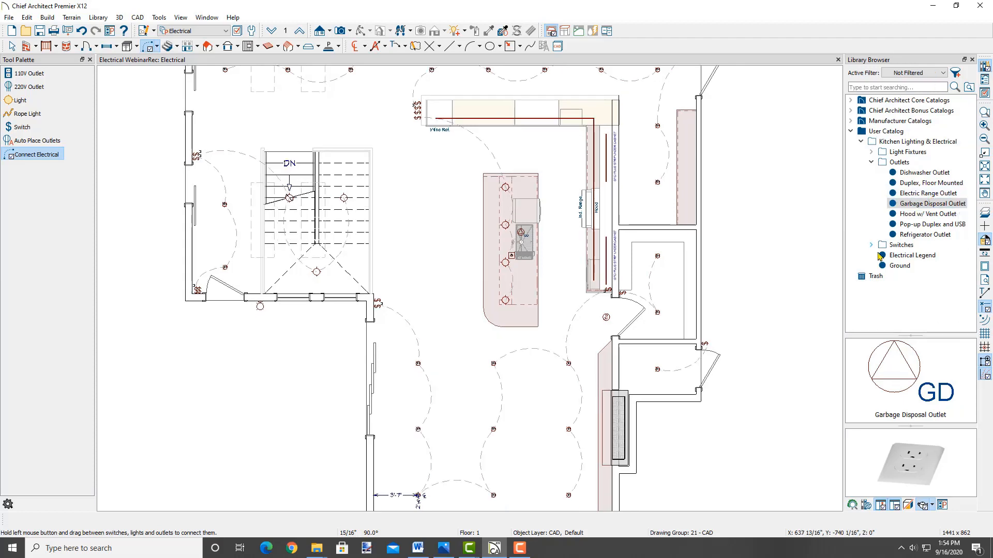
click(919, 204)
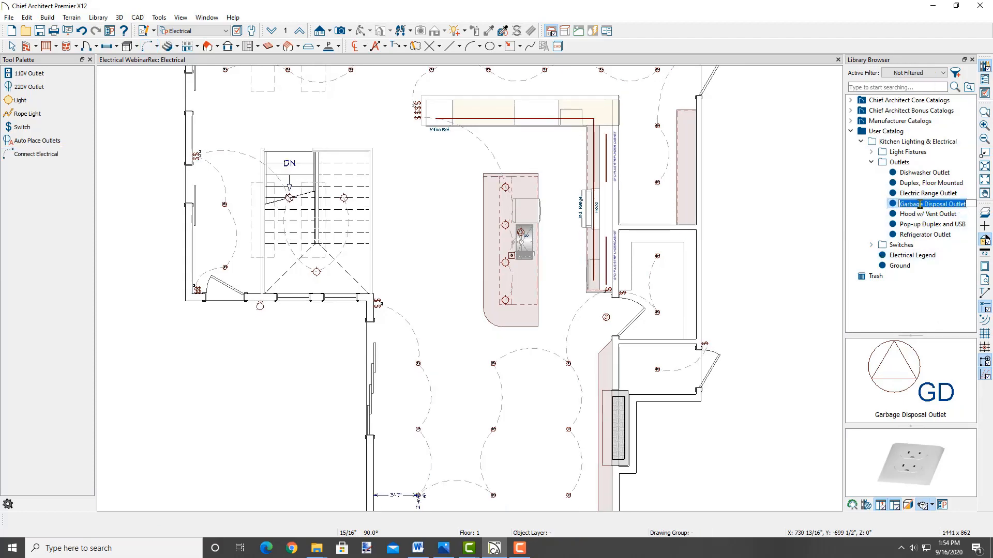
click(925, 214)
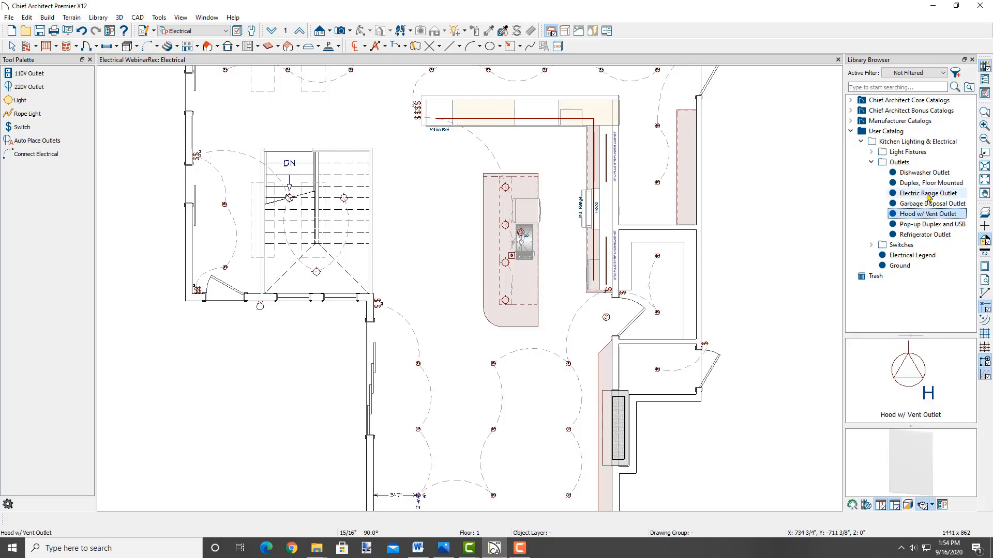
click(928, 194)
scroll(589, 204, up, 2)
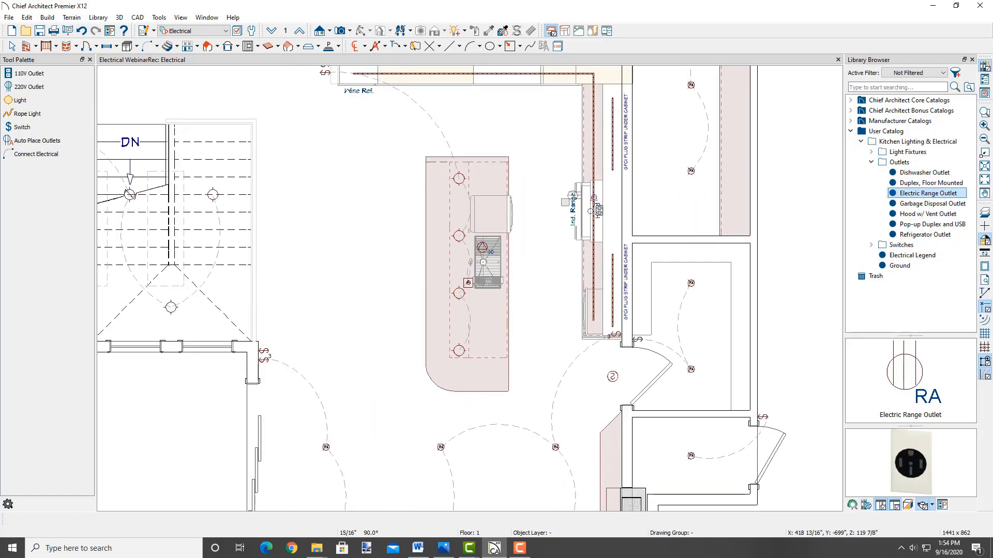
scroll(593, 203, up, 2)
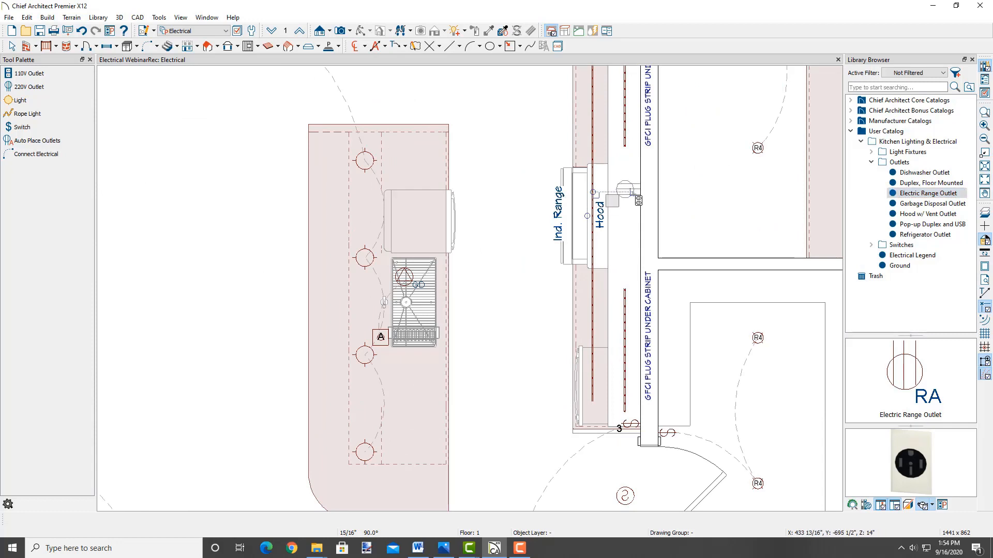
click(639, 201)
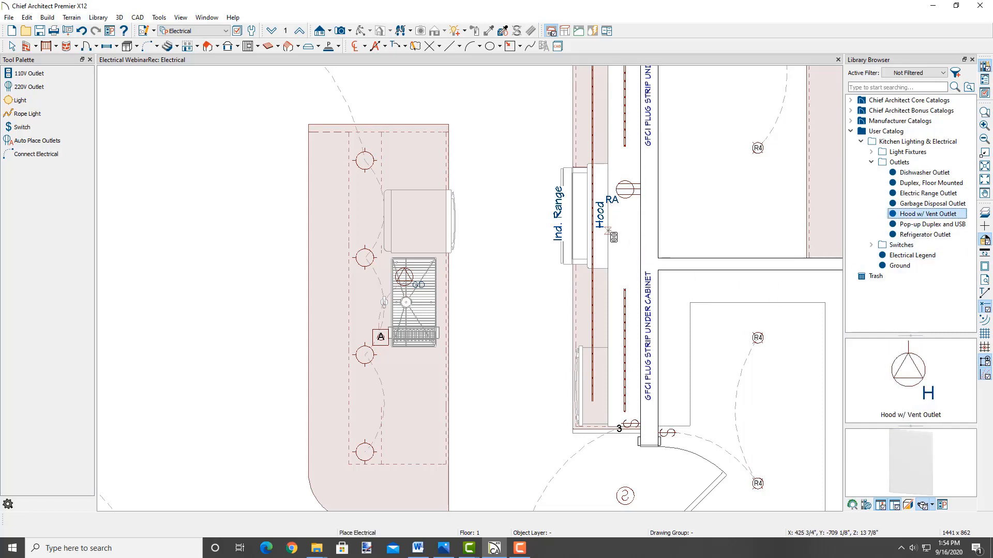
click(639, 233)
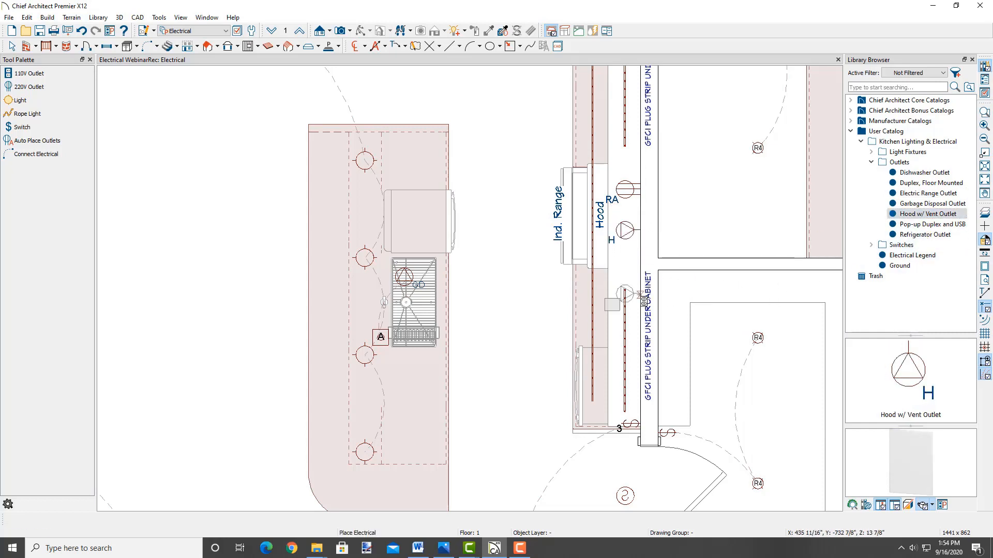
scroll(643, 300, down, 4)
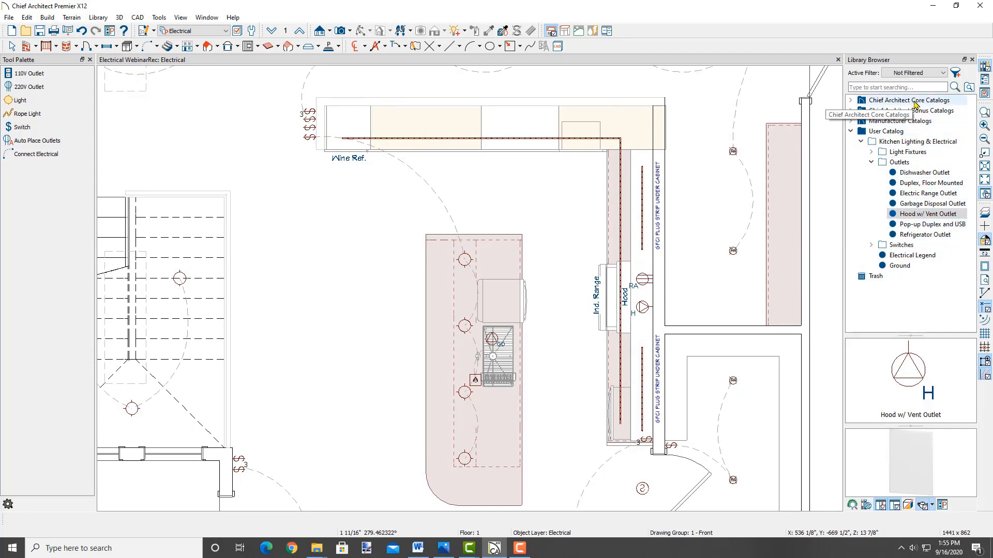
Place the Refrigerator Outlet from the user catalog on the back wall at the refrigerator opening, and collapse the Outlets folder.
click(925, 234)
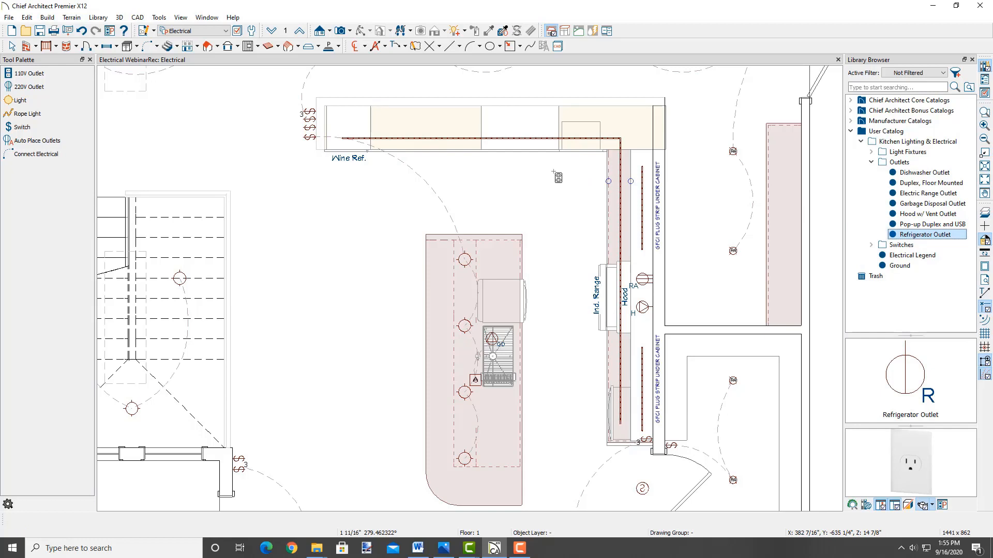
click(519, 110)
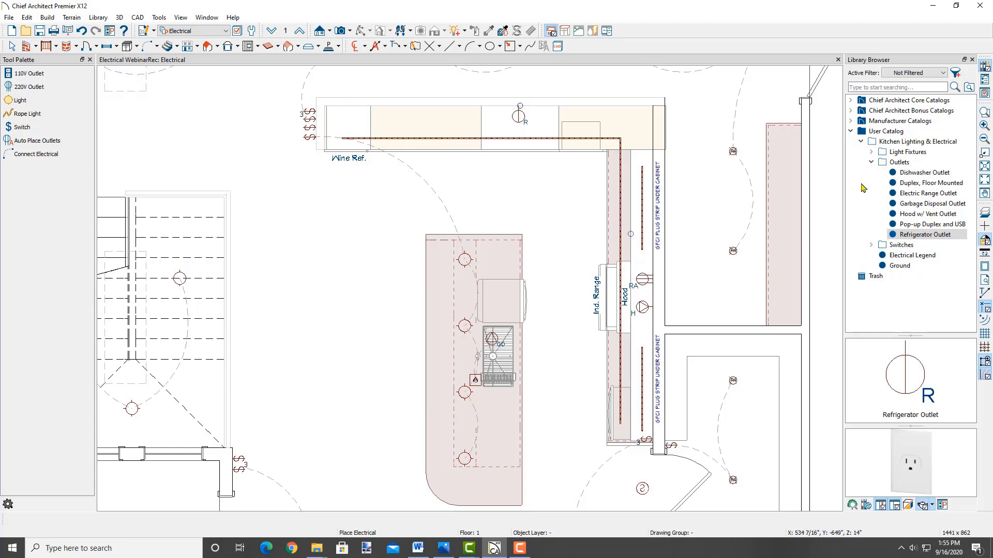
click(872, 162)
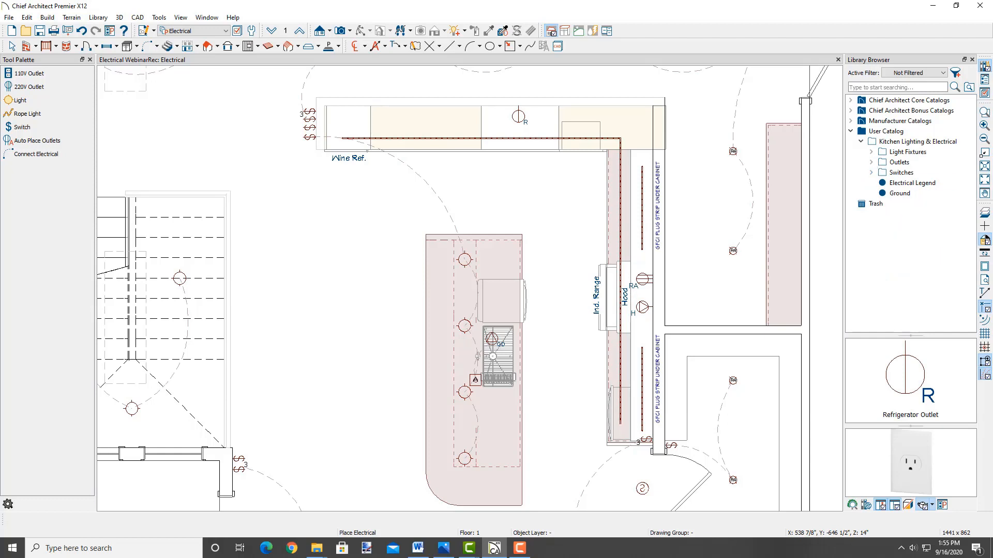
Switch to Chrome and examine the Mechanical, Electrical, Plumbing catalogs in the Chief Architect 3D Library.
click(292, 553)
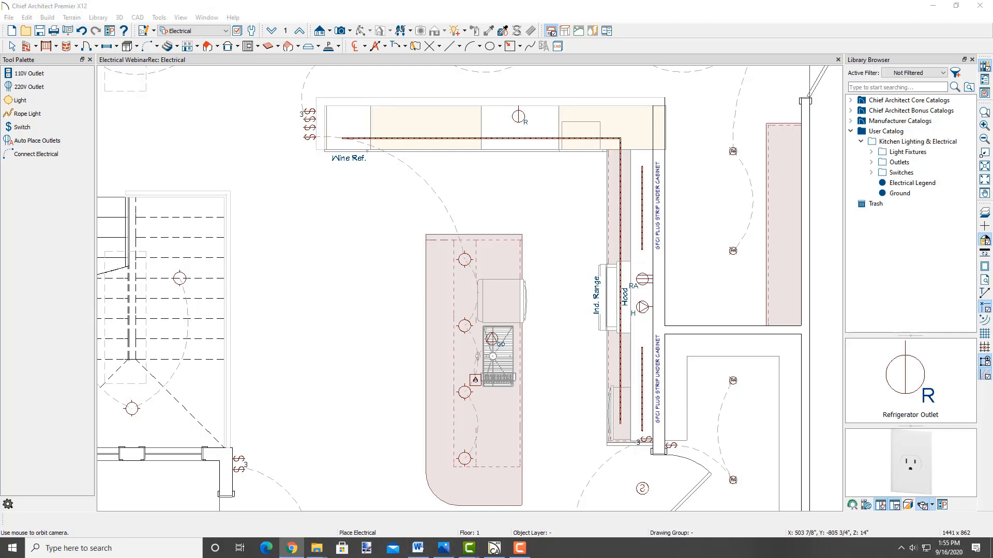
drag(992, 111, 492, 1)
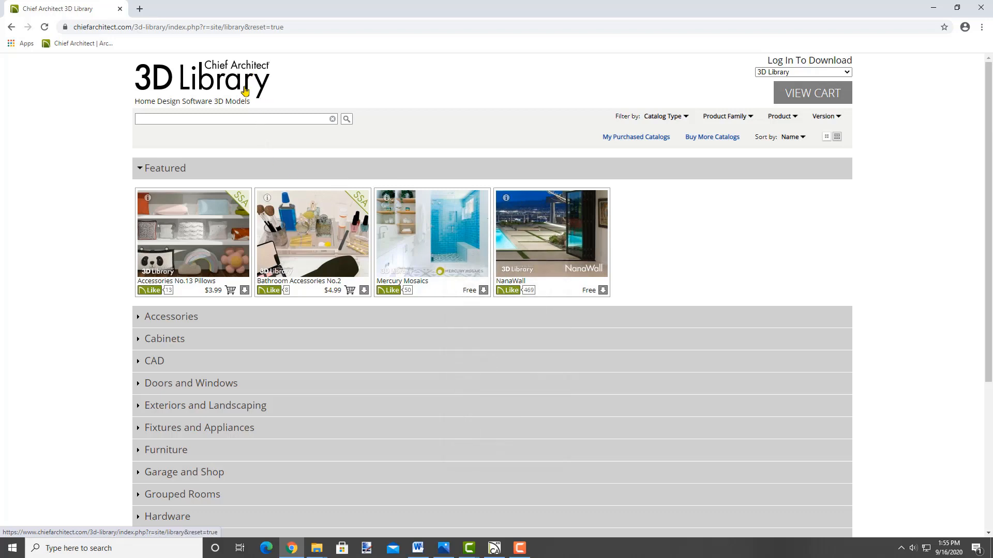
scroll(189, 423, down, 1)
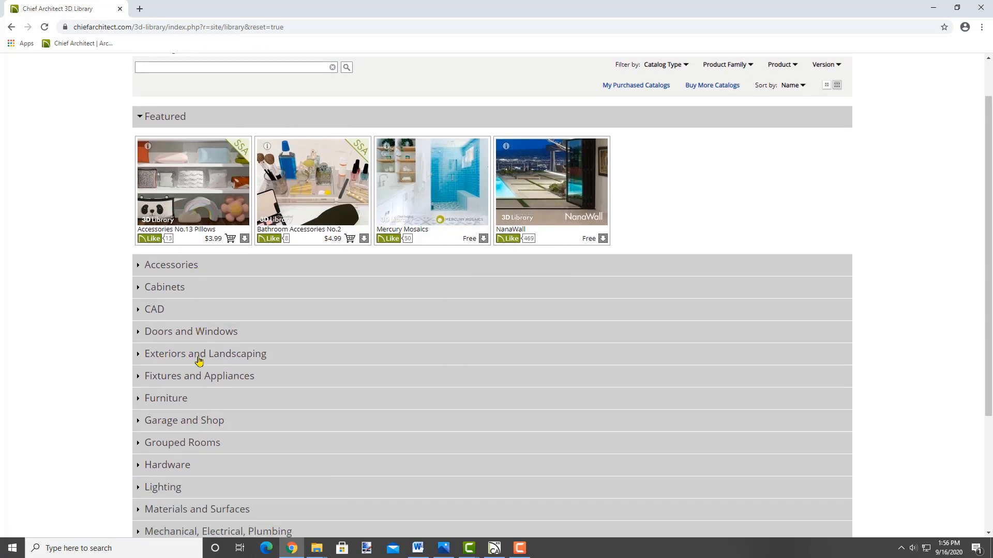
scroll(198, 362, down, 2)
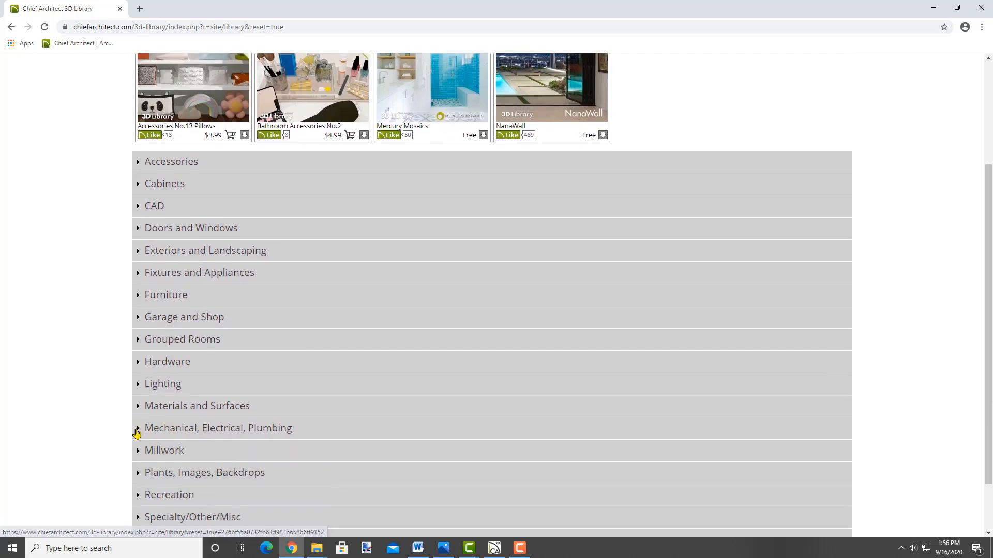
click(138, 430)
scroll(202, 415, down, 4)
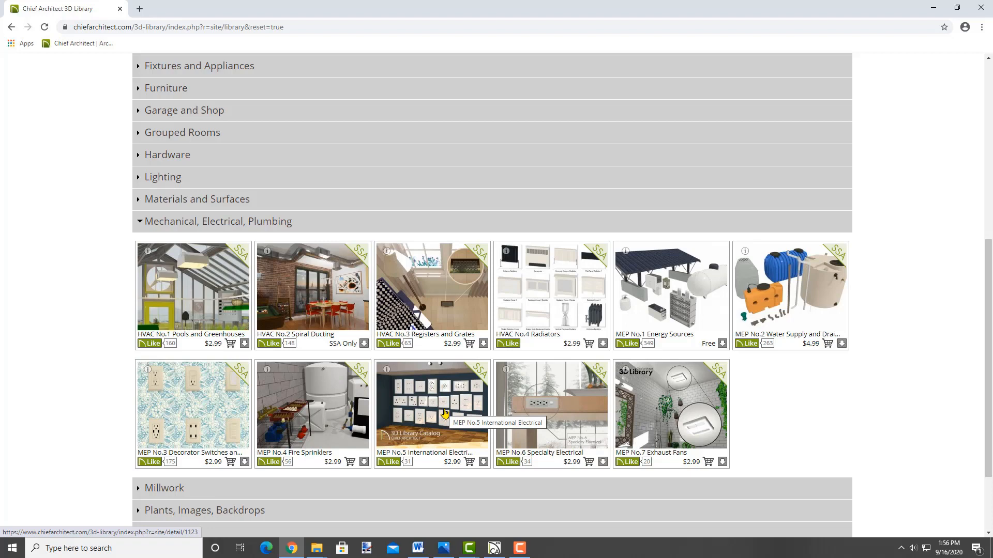
Return to Chief Architect and examine the electrical outlet categories in the Core Catalogs under Mechanical, Electrical, Plumbing, collapsing the folders when done.
drag(572, 8, 992, 62)
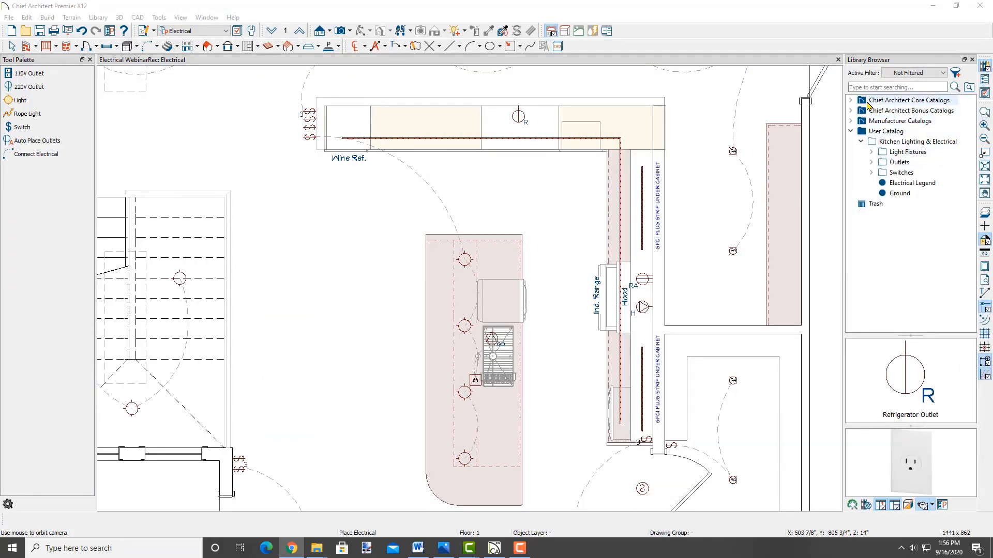
click(850, 101)
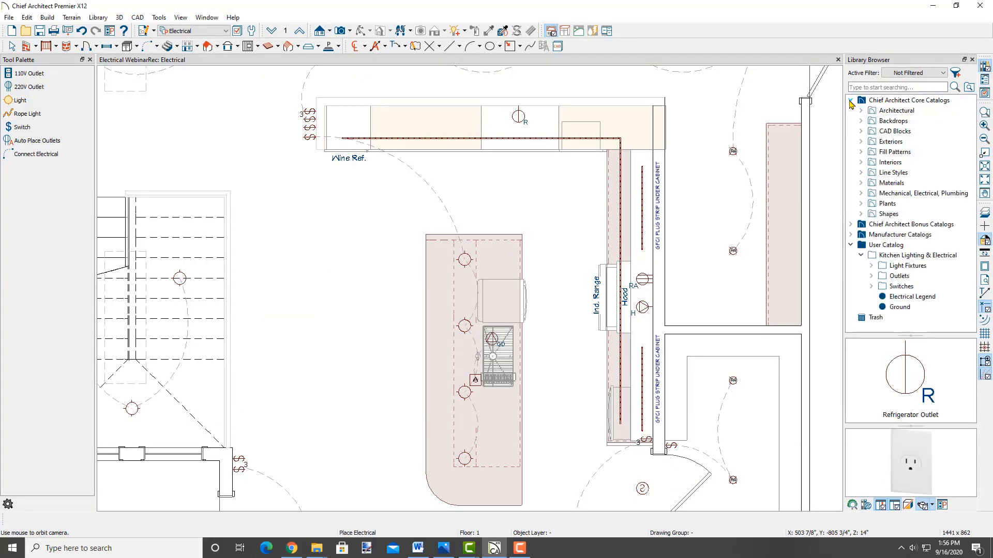
click(861, 194)
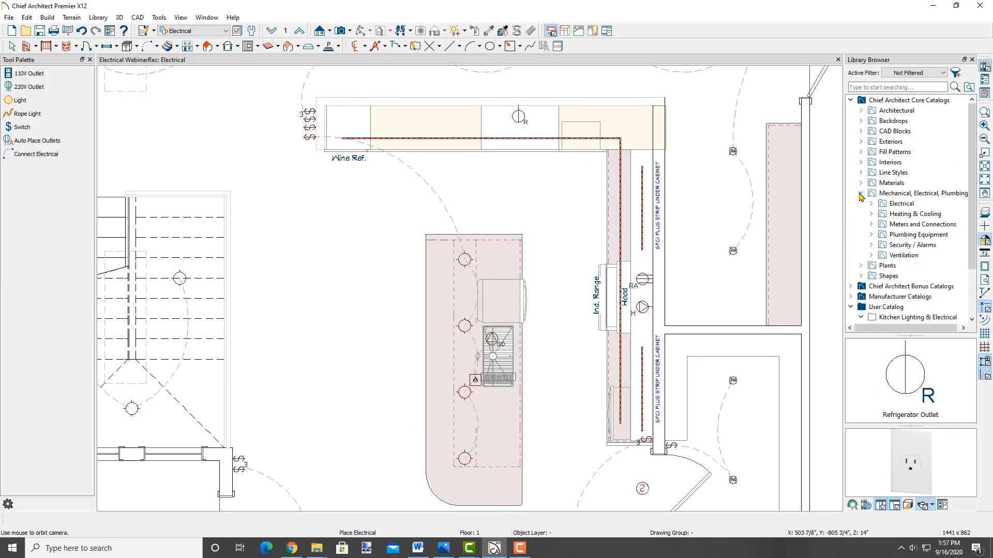
click(872, 204)
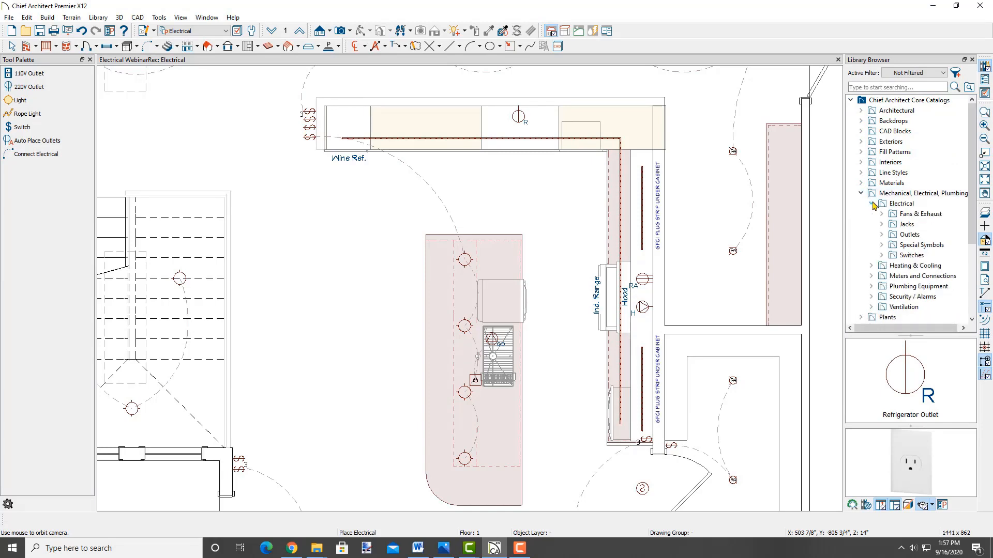
click(910, 235)
click(883, 235)
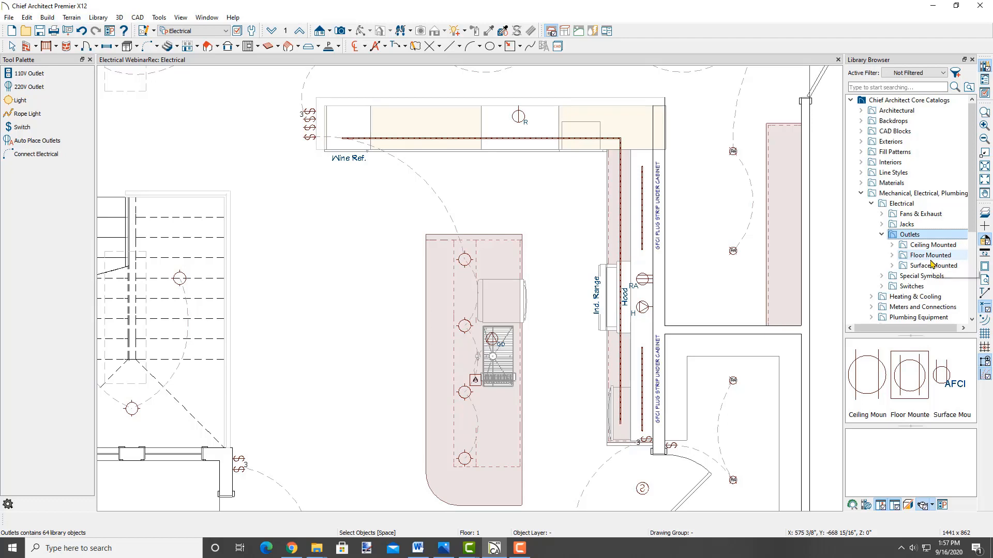
click(882, 235)
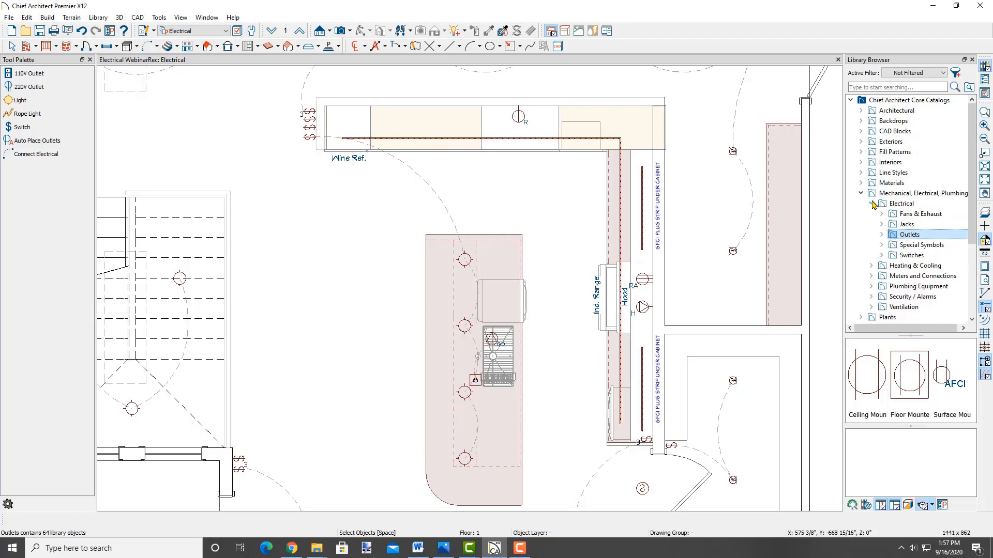
click(871, 203)
click(861, 193)
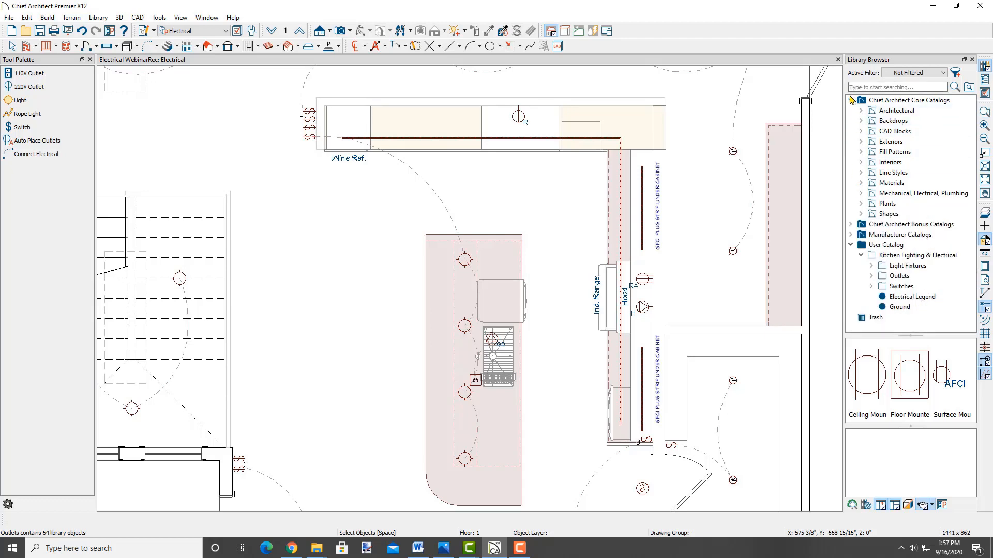
click(851, 100)
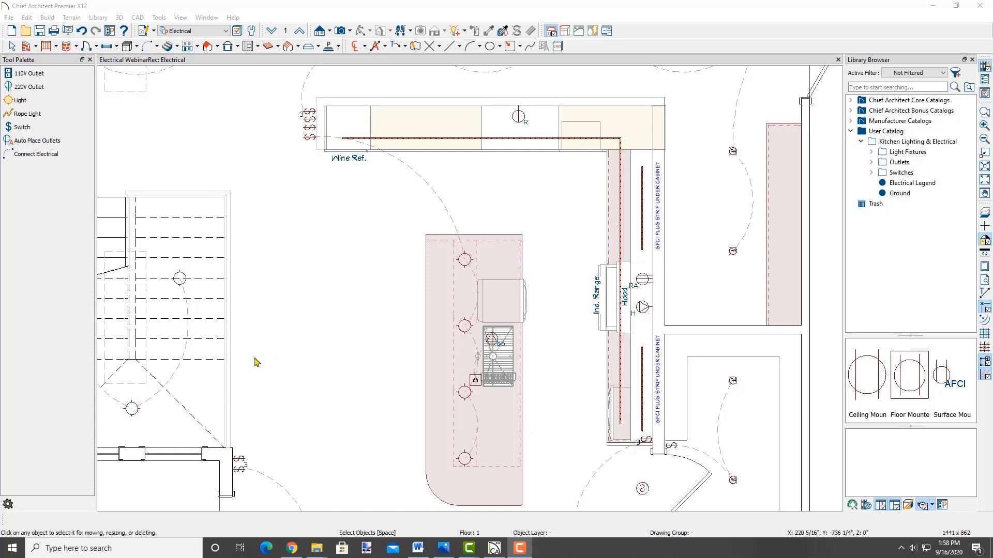
Automatically place the electrical outlets in the upper room between the two bathrooms.
scroll(352, 320, down, 2)
middle_drag(372, 367, 372, 275)
scroll(374, 350, down, 1)
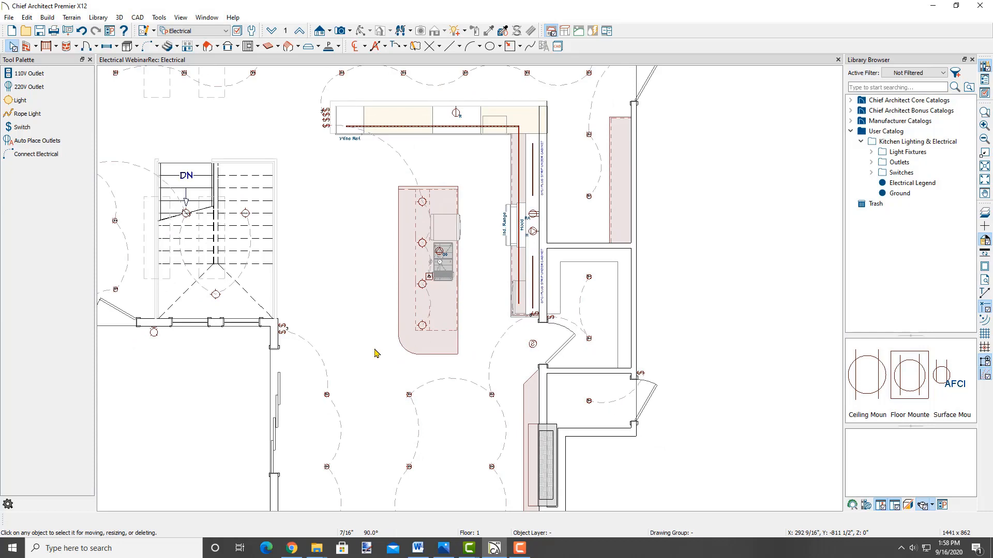
scroll(381, 317, down, 1)
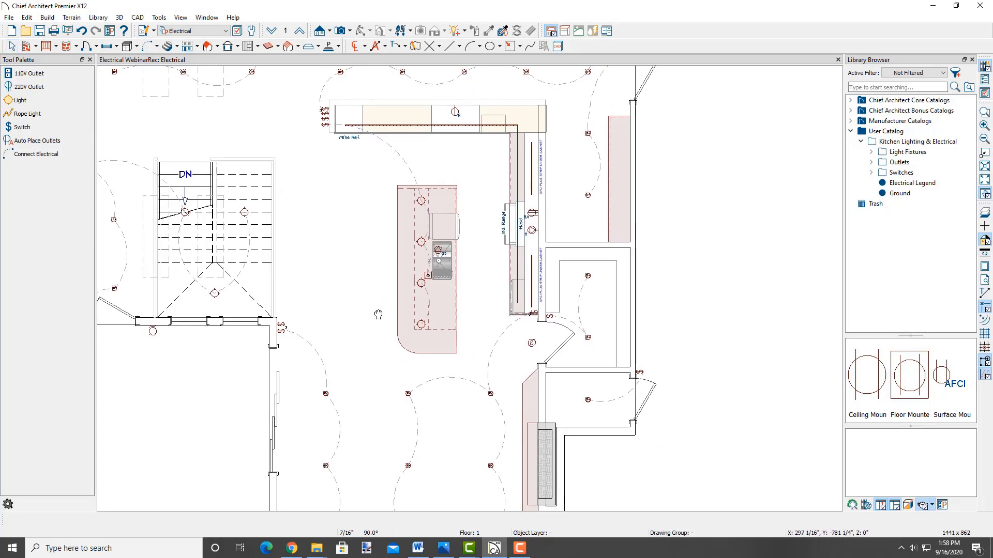
middle_drag(381, 317, 411, 309)
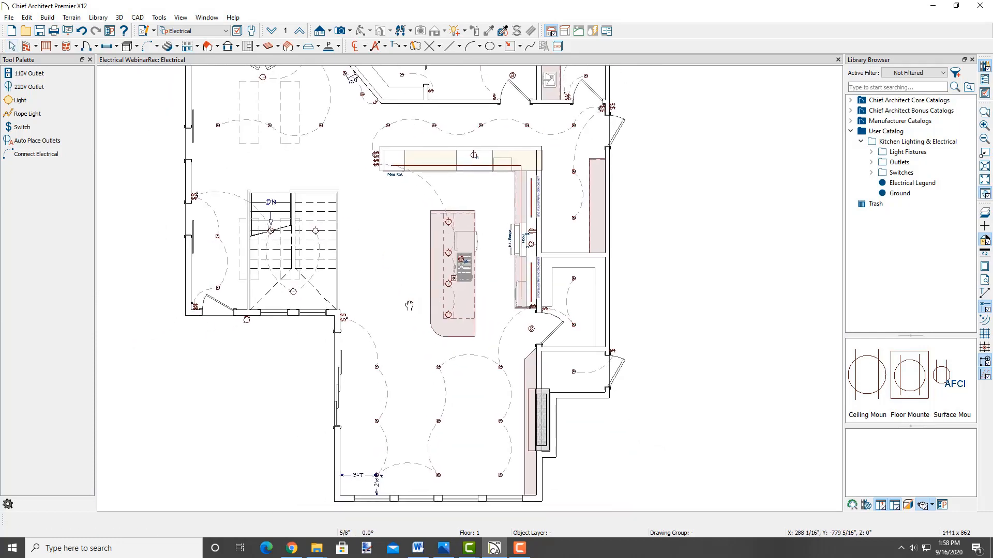
scroll(411, 309, down, 1)
scroll(411, 309, down, 1)
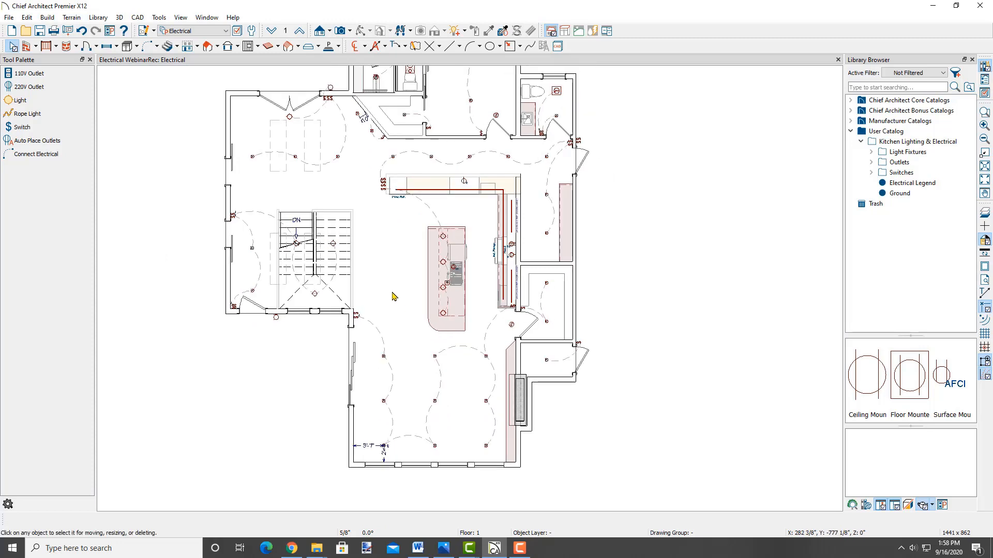
click(156, 47)
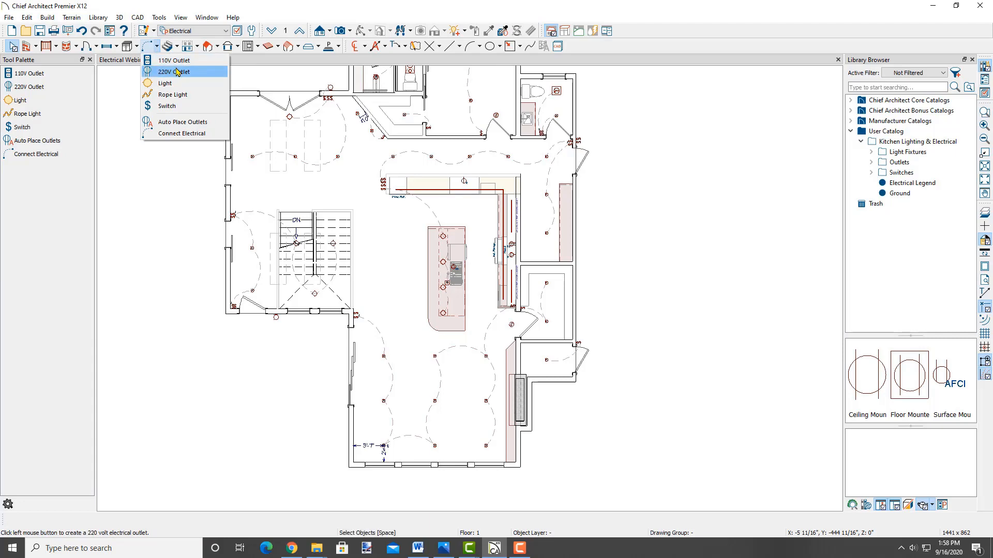
click(175, 123)
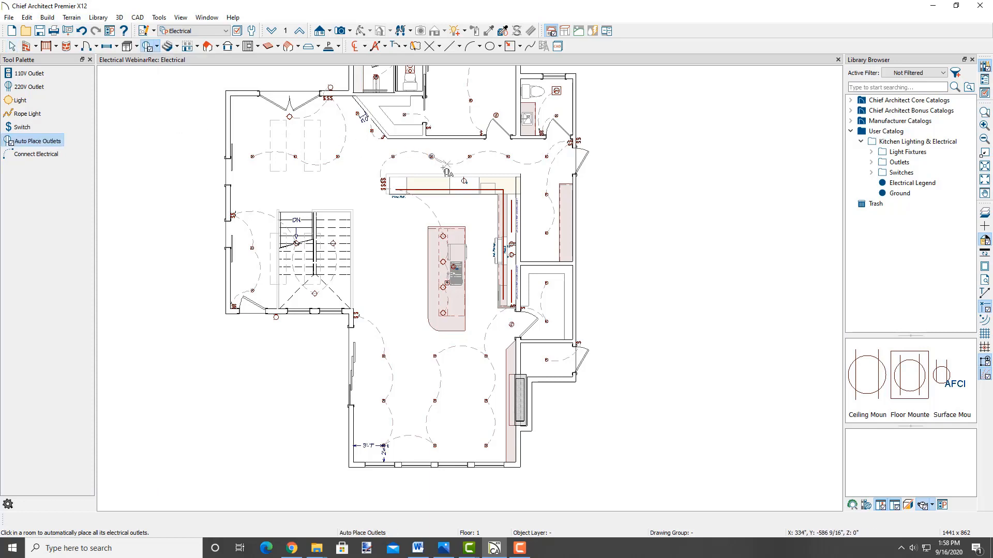
middle_drag(443, 171, 441, 217)
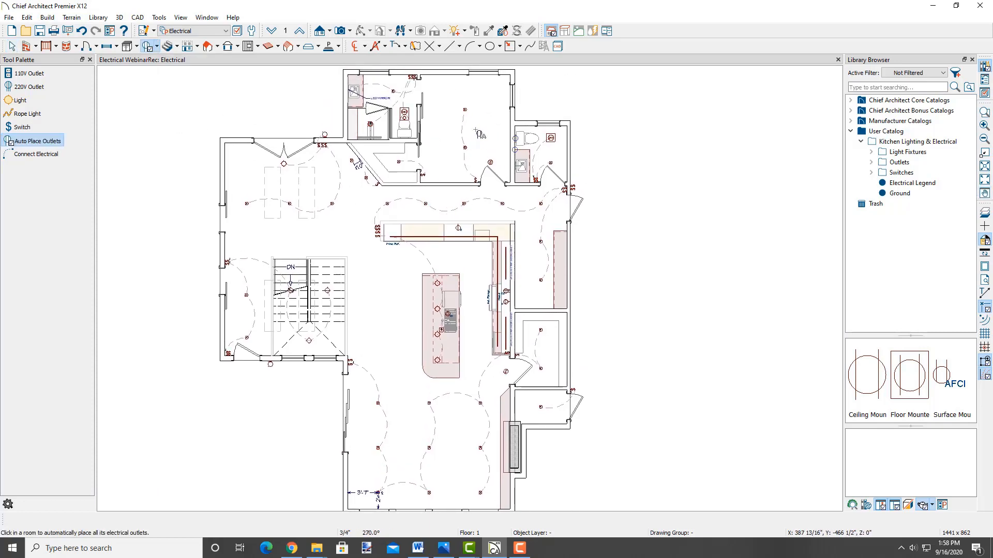
click(476, 131)
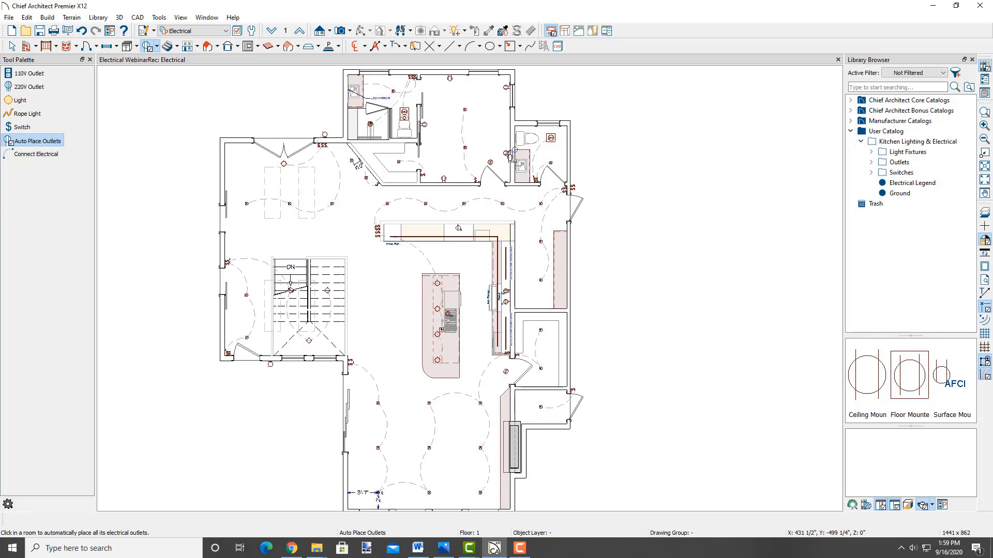
Move the outlet on the wall shared with the small right-hand bathroom about 1'-2" up along that wall.
key(space)
click(507, 164)
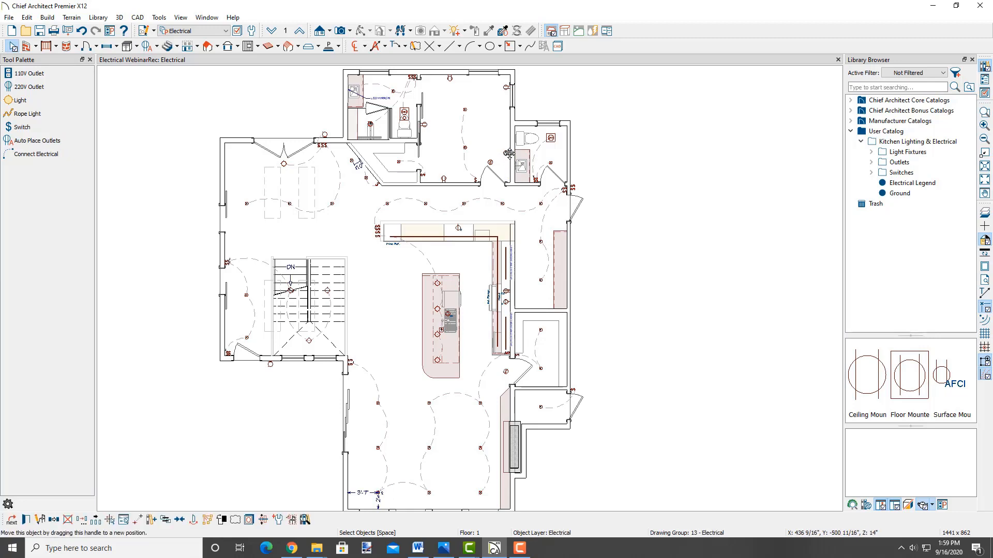
drag(510, 153, 507, 143)
click(519, 197)
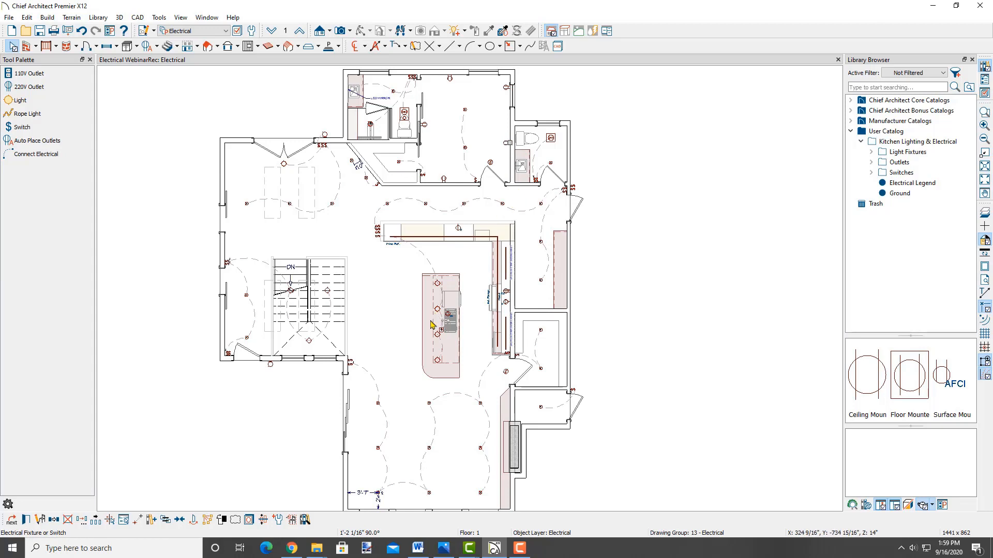
scroll(430, 325, down, 1)
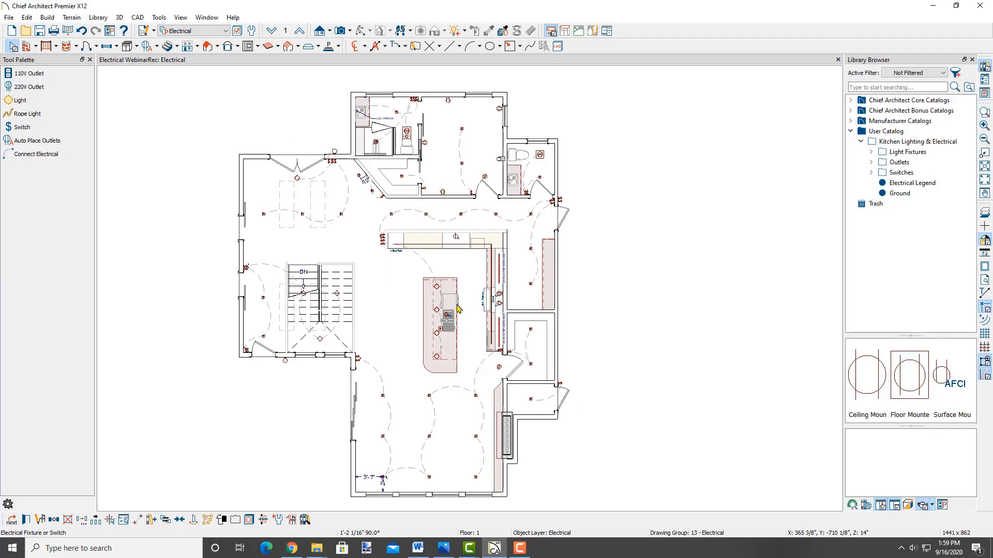
Automatically place the electrical outlets in the small right-hand bathroom.
click(147, 47)
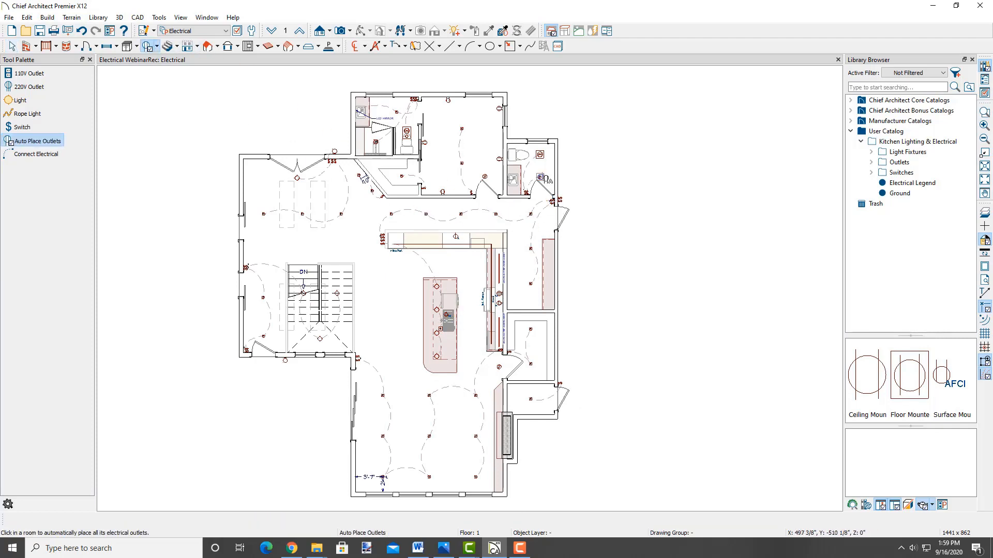
click(540, 172)
scroll(512, 181, up, 5)
scroll(516, 187, up, 3)
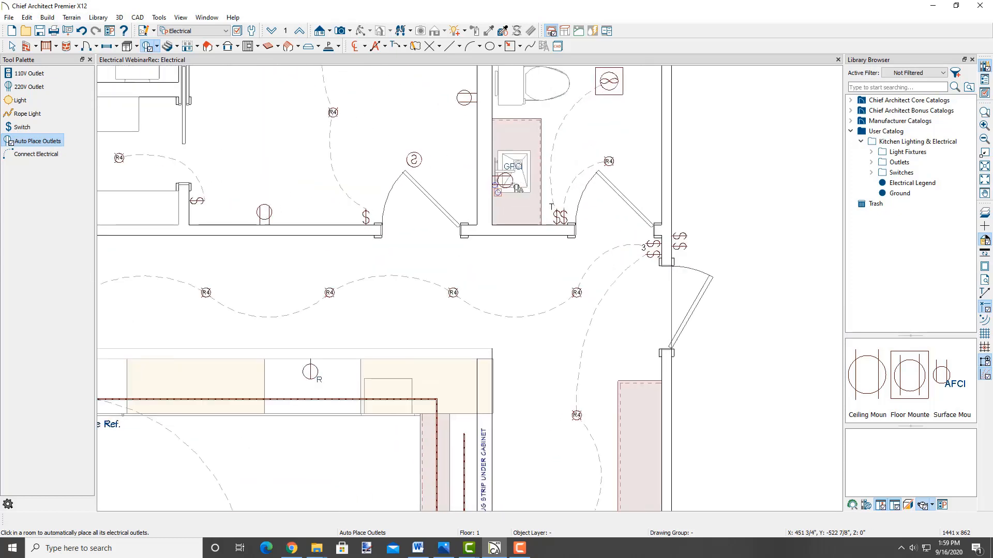
Move the GFCI outlet behind the small right-hand bathroom's sink about 1' down along the vanity wall.
key(space)
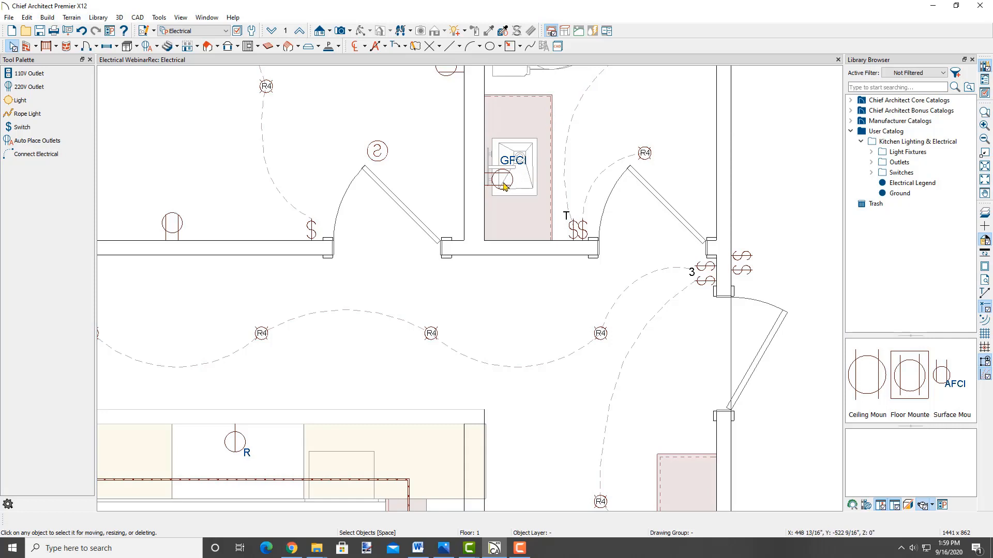
click(504, 182)
drag(484, 169, 484, 206)
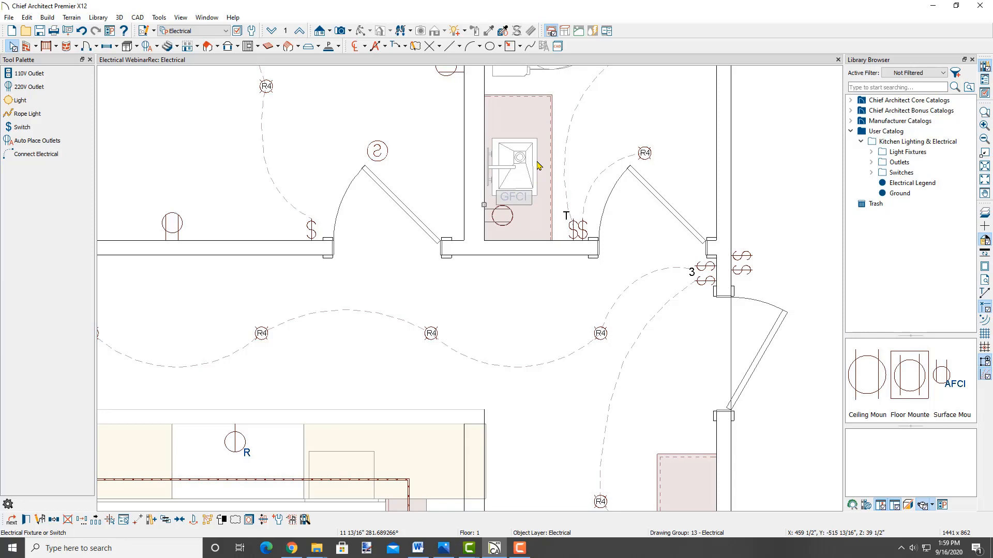
Check the extents of the connected open-plan room areas and automatically place outlets throughout them, starting from the large lower living area.
scroll(537, 242, down, 3)
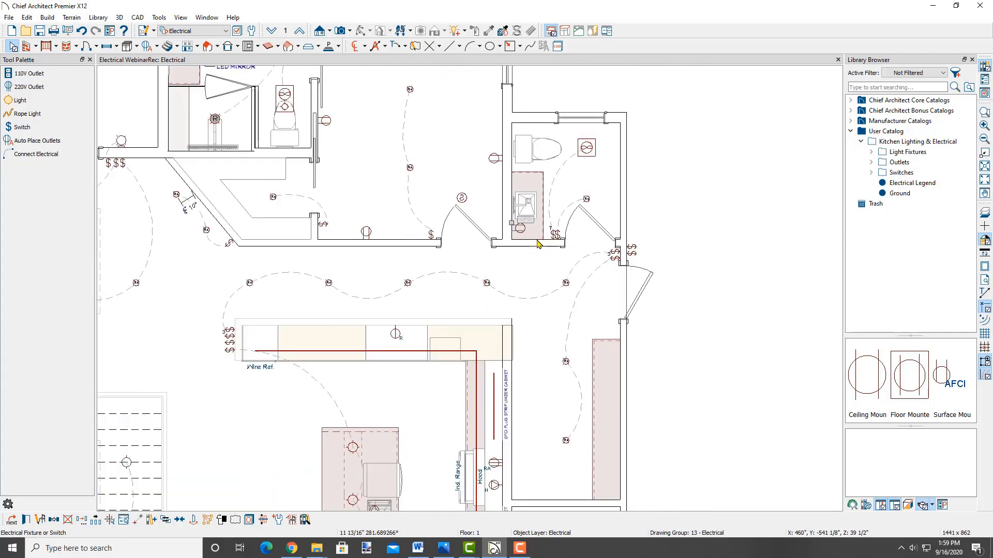
scroll(537, 243, down, 5)
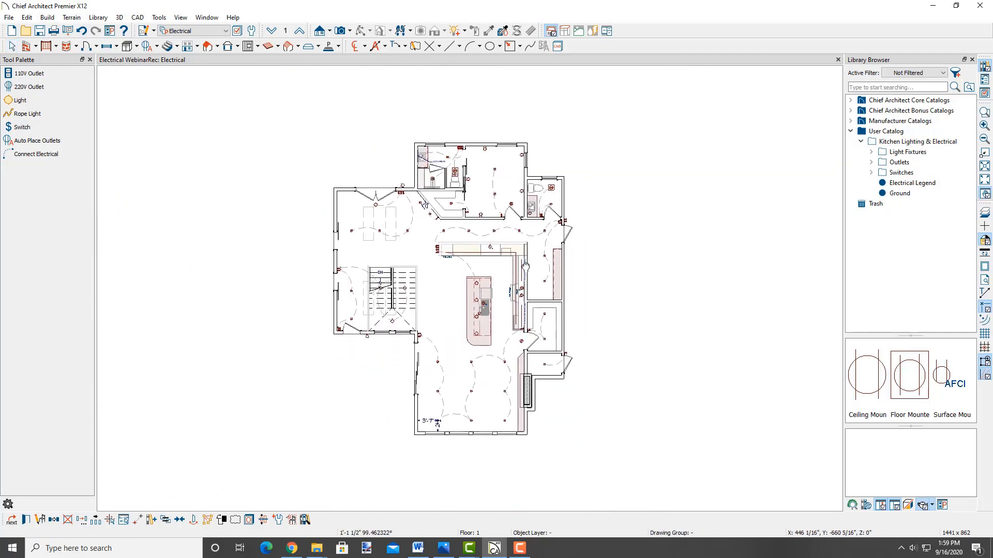
scroll(398, 340, up, 4)
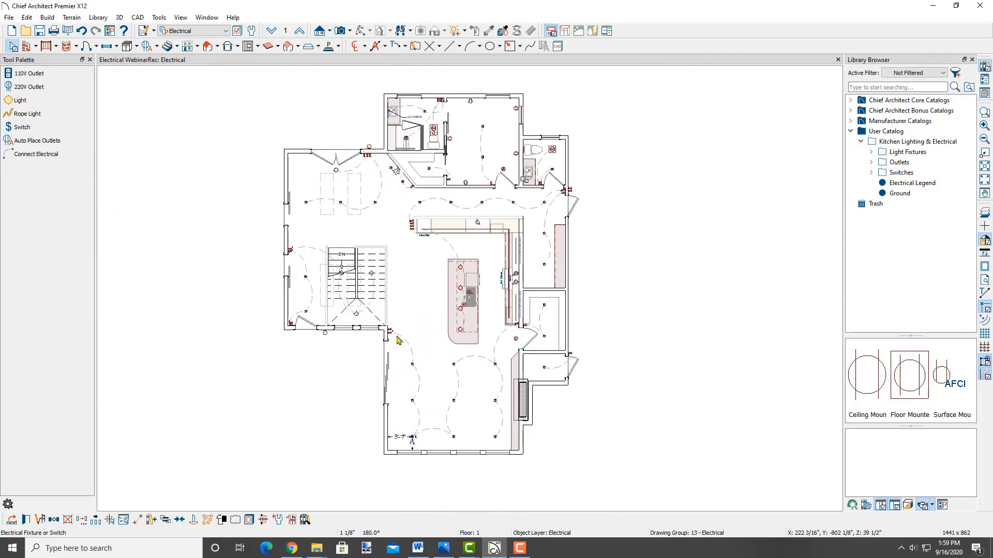
click(434, 373)
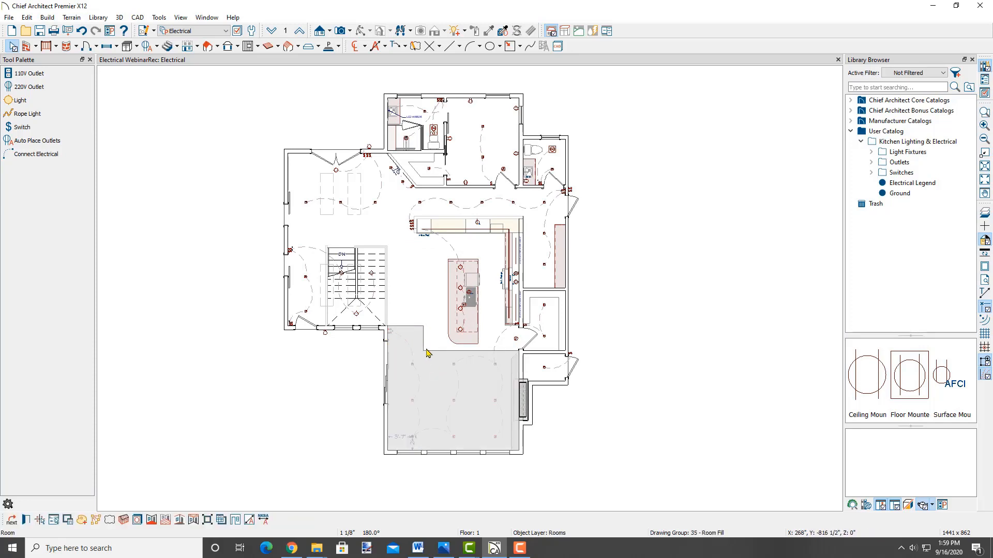
click(428, 289)
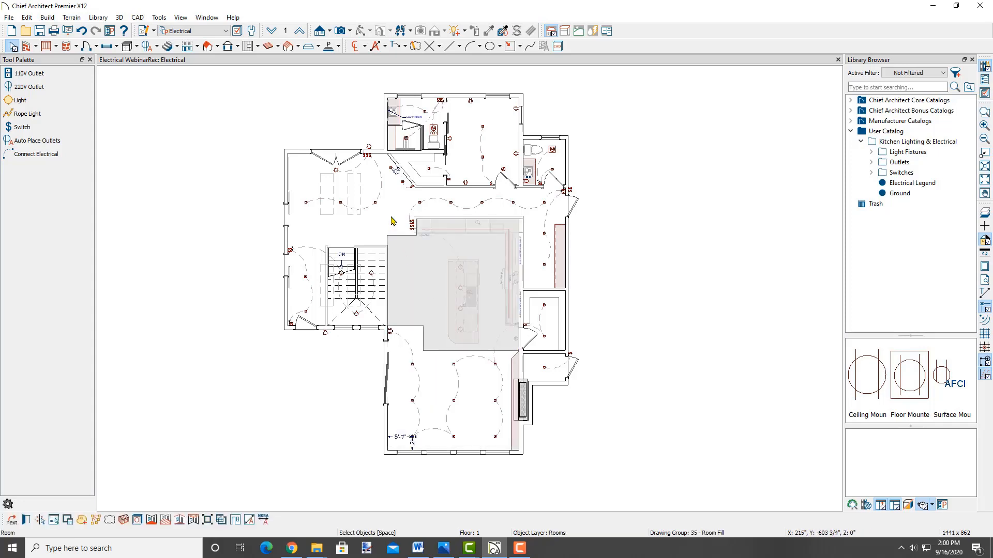
click(391, 218)
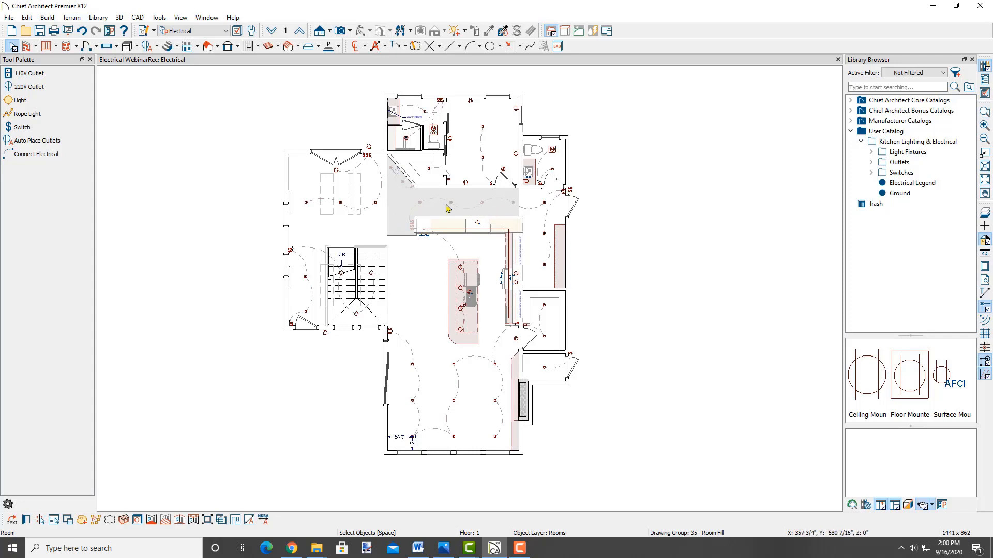
key(Escape)
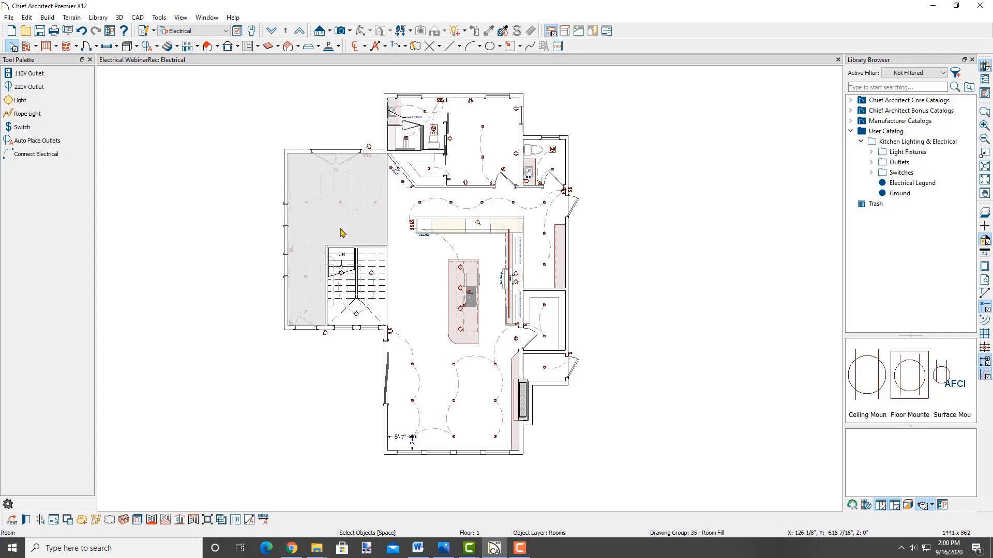
click(534, 254)
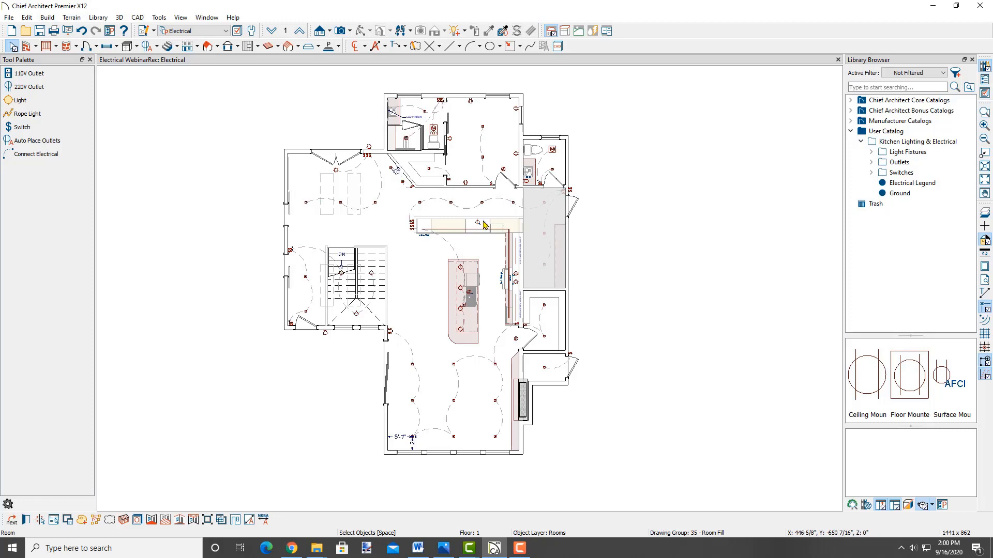
click(149, 48)
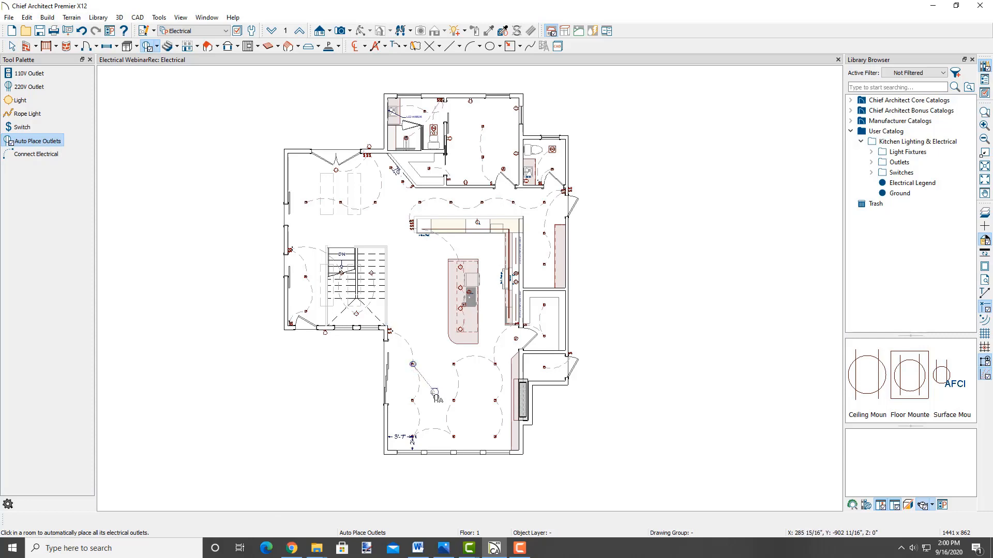
click(435, 394)
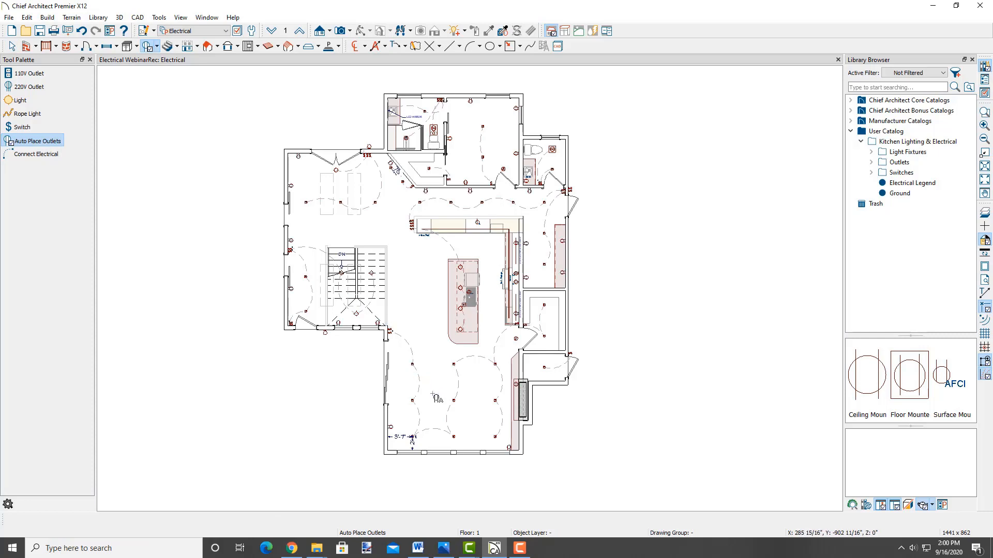
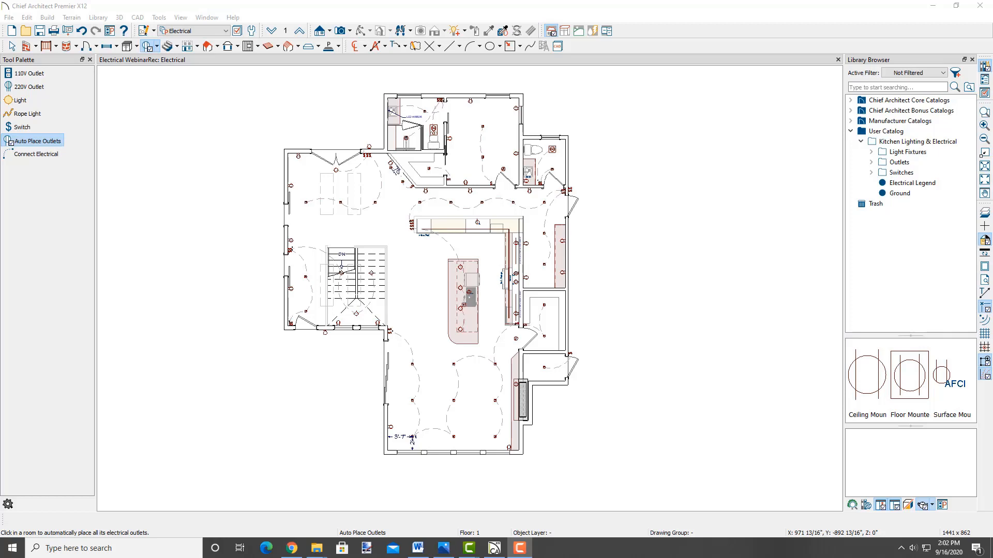
Open the Electrical Schedule-Lighting & Other from the plan's schedules in the Project Browser.
click(985, 66)
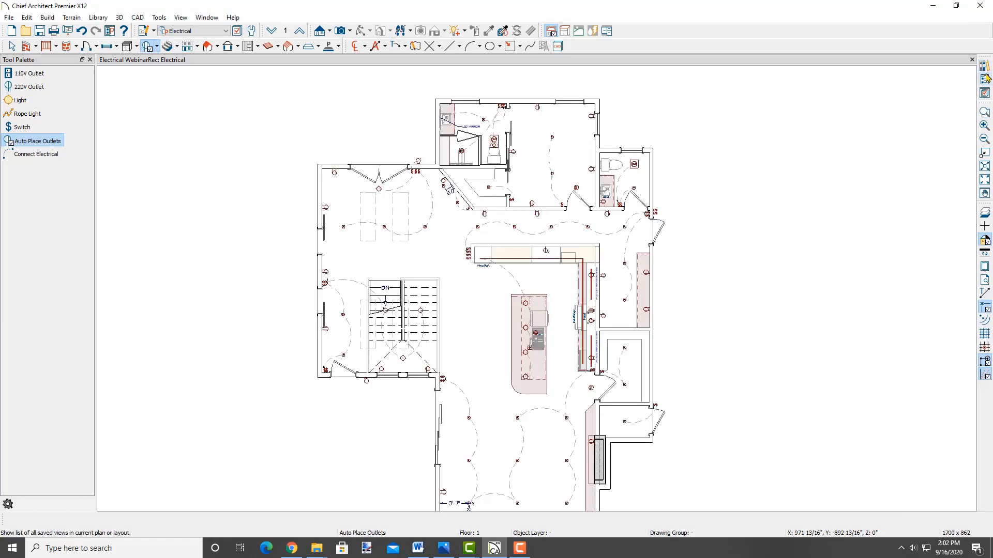
click(985, 79)
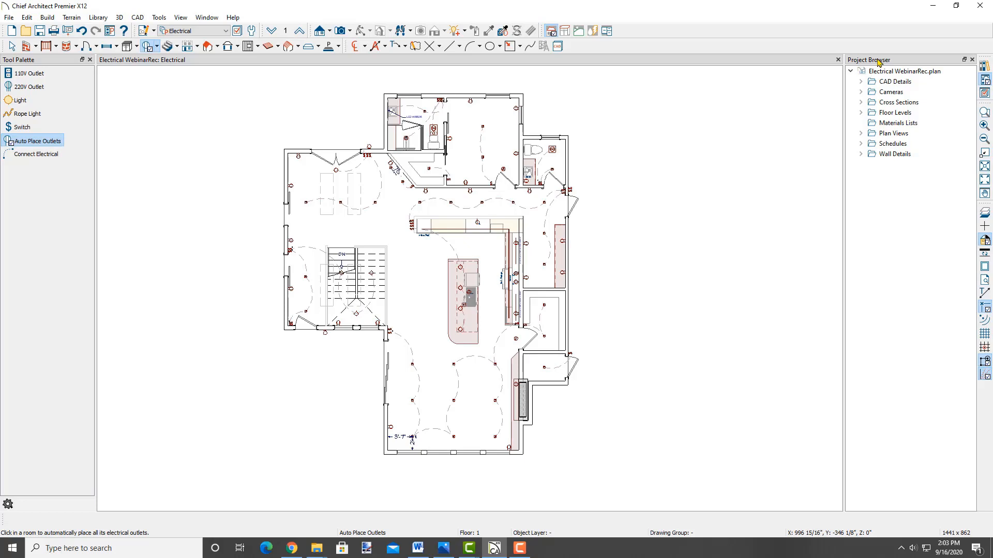
click(861, 144)
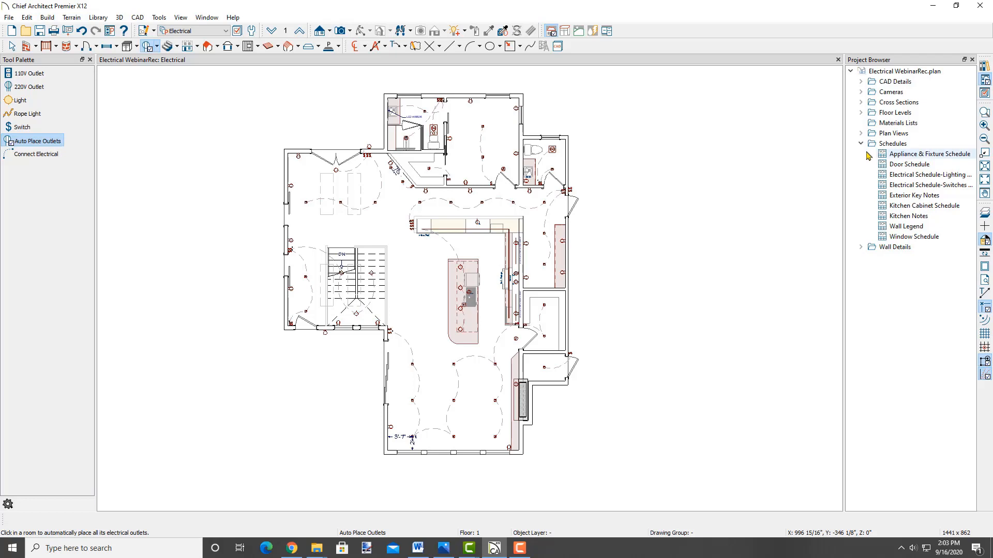
double_click(913, 175)
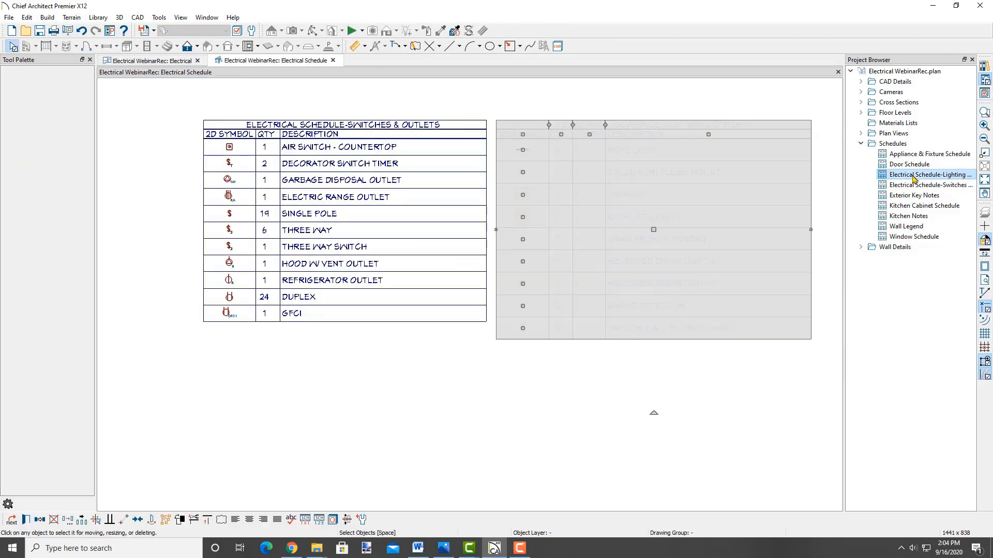
click(674, 442)
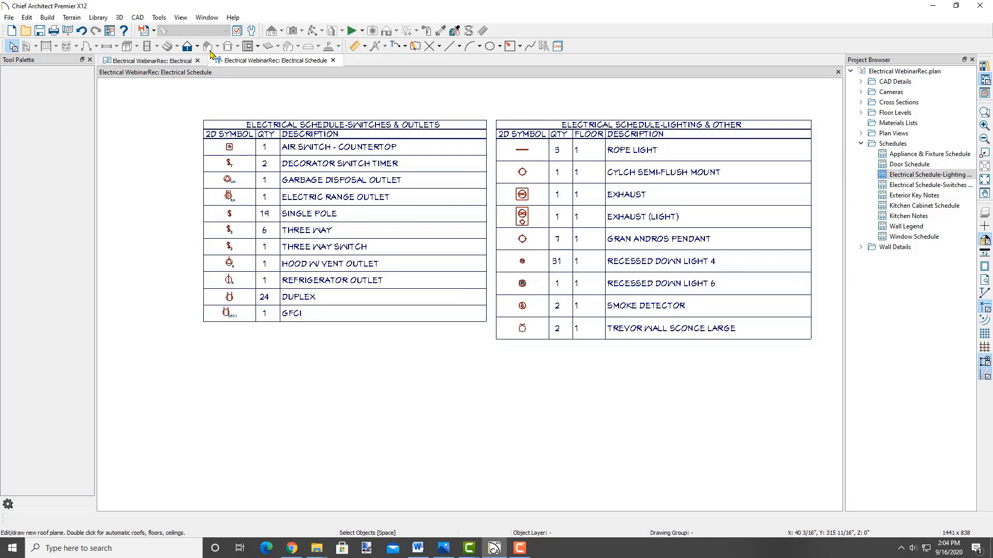
click(161, 19)
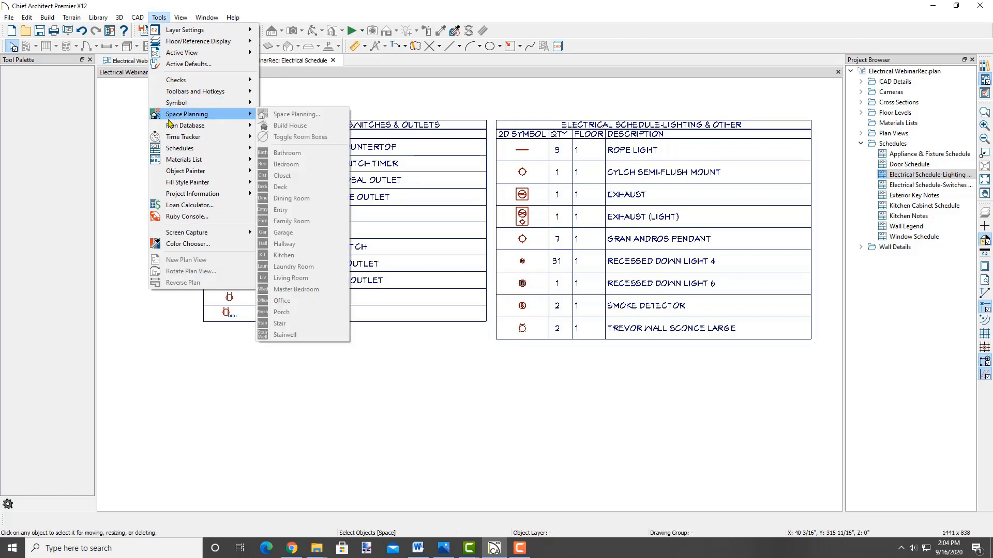
mouse_move(173, 152)
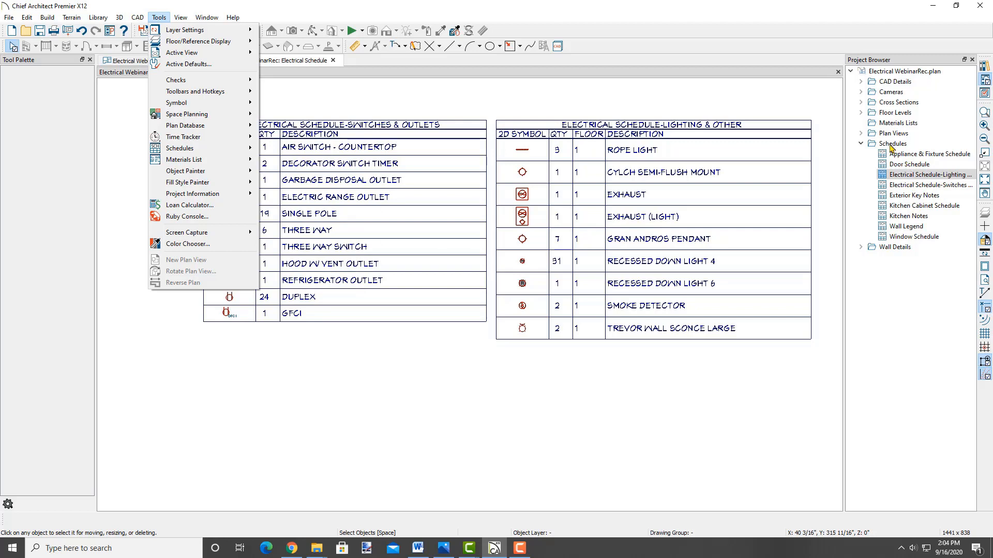
click(412, 388)
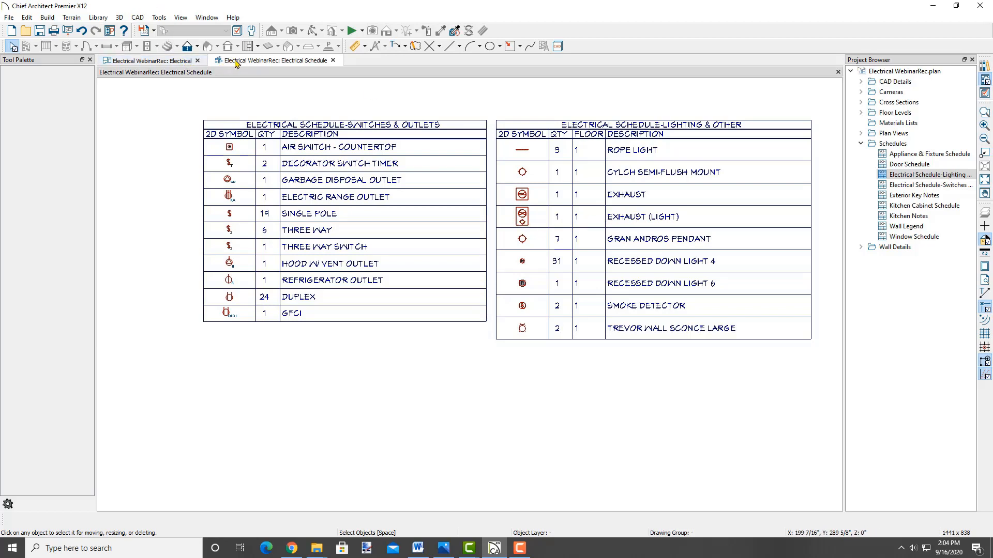
Tile the schedule view beside the electrical plan and delete the exhaust light above the toilet in the upper-left bathroom.
drag(237, 61, 626, 75)
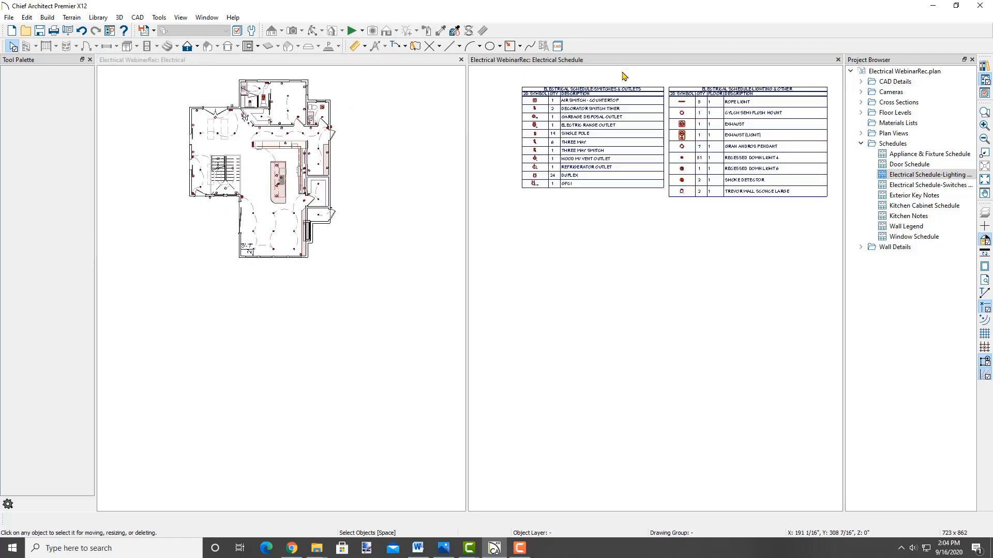
scroll(258, 99, up, 6)
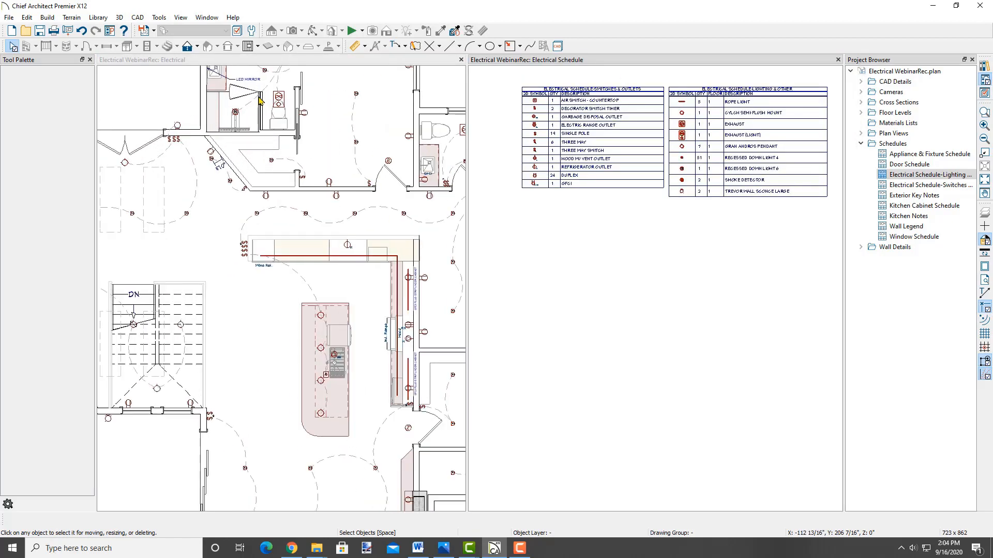
click(289, 98)
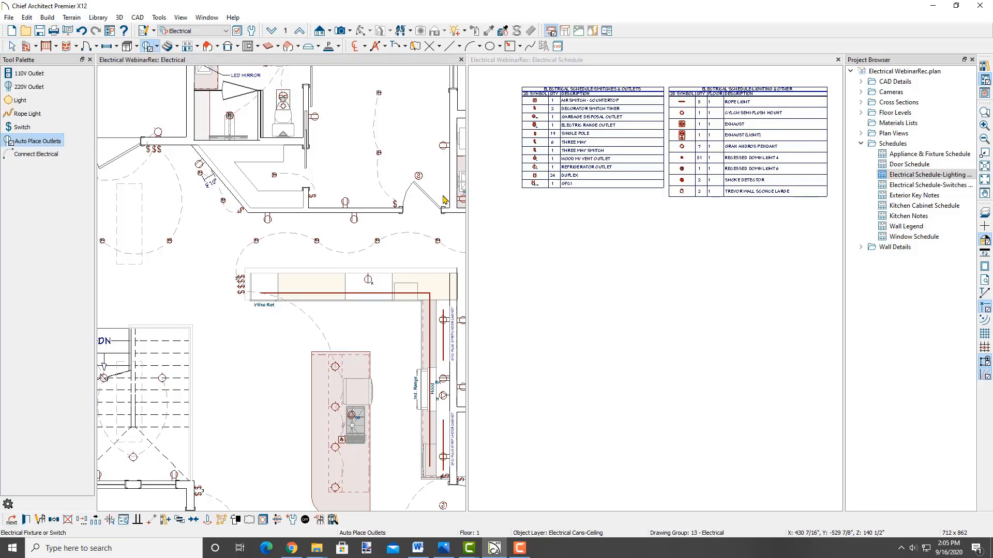
key(Delete)
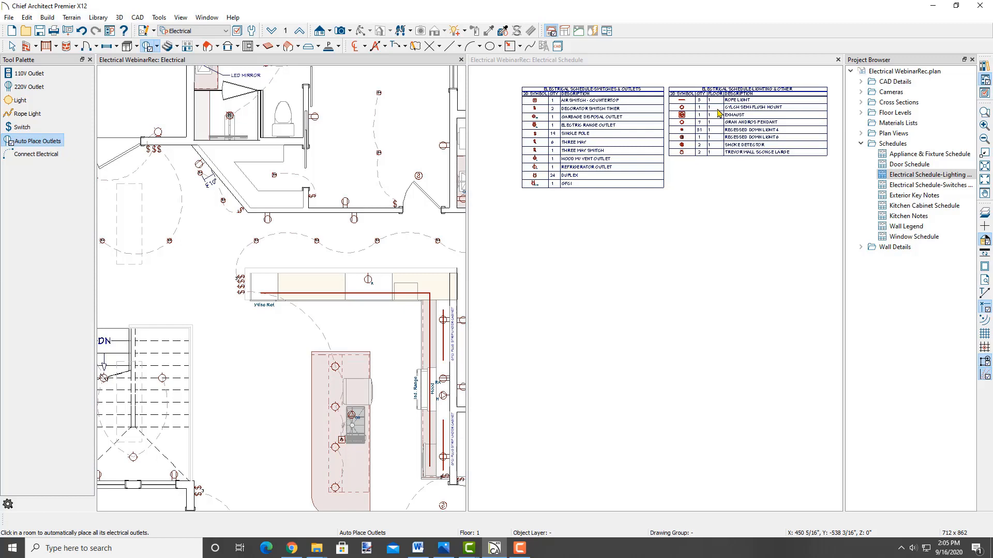
Return the electrical schedule view to full size and make free space beside the two schedules.
double_click(636, 61)
scroll(633, 286, down, 2)
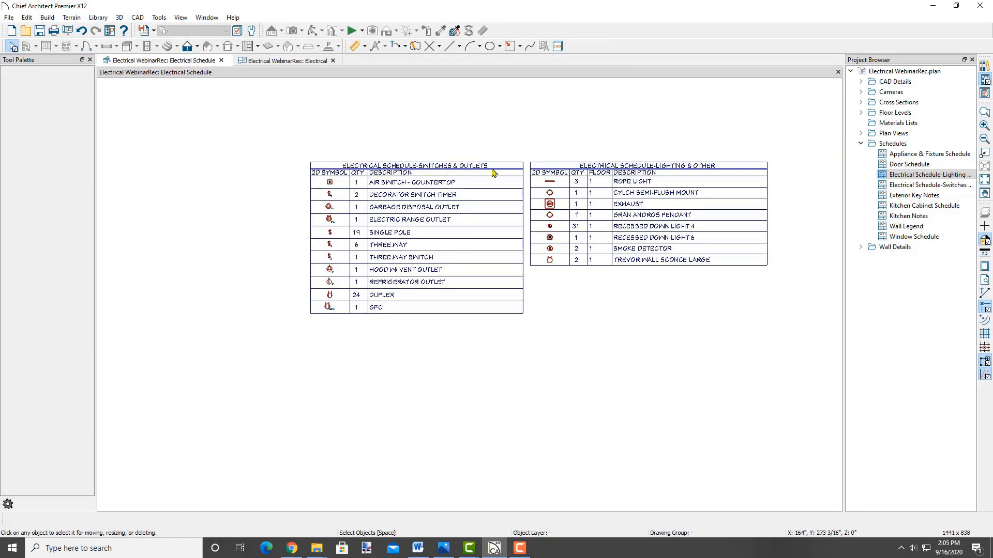
middle_drag(644, 347, 452, 275)
scroll(500, 313, down, 1)
scroll(500, 318, down, 1)
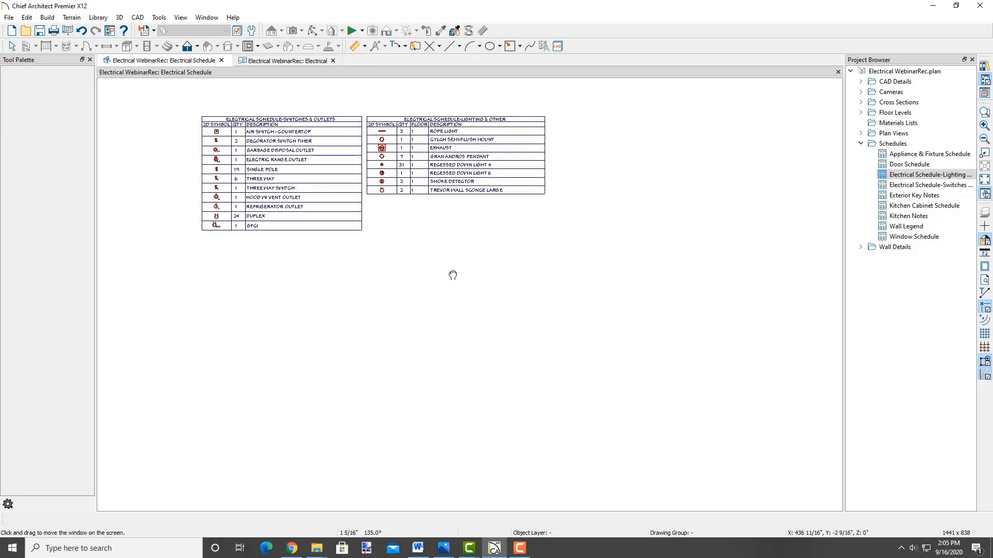
Place a new electrical schedule to the right of the lighting schedule.
click(159, 18)
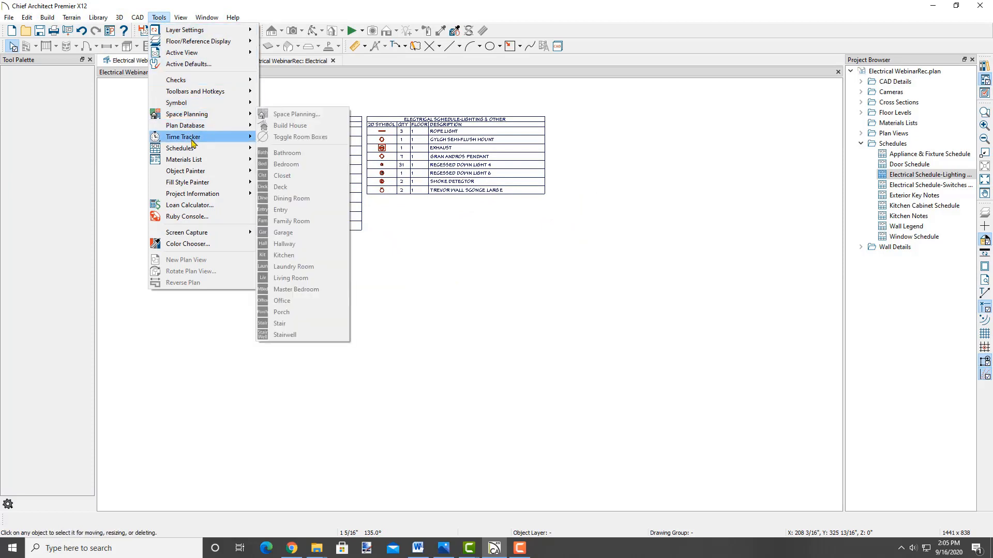
mouse_move(196, 148)
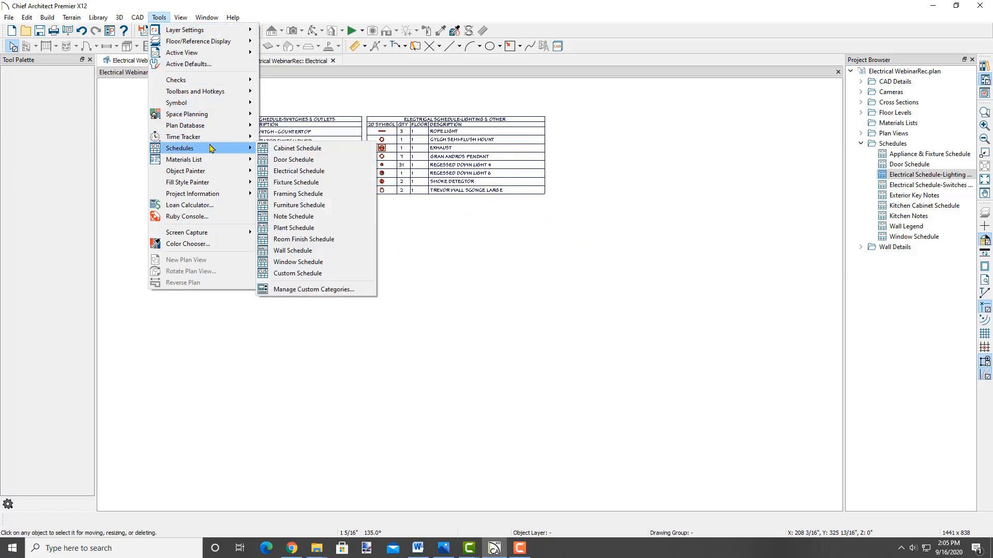
click(296, 171)
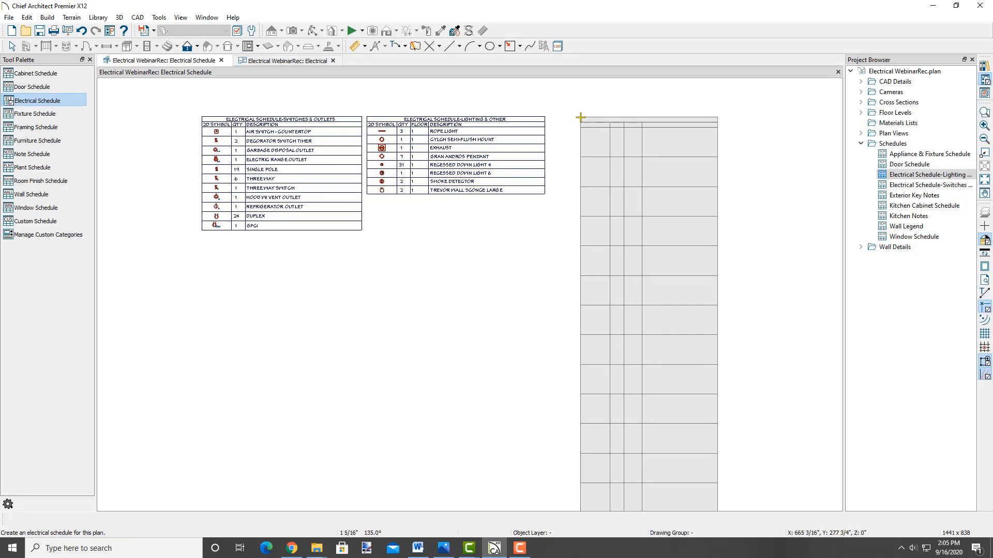
click(580, 117)
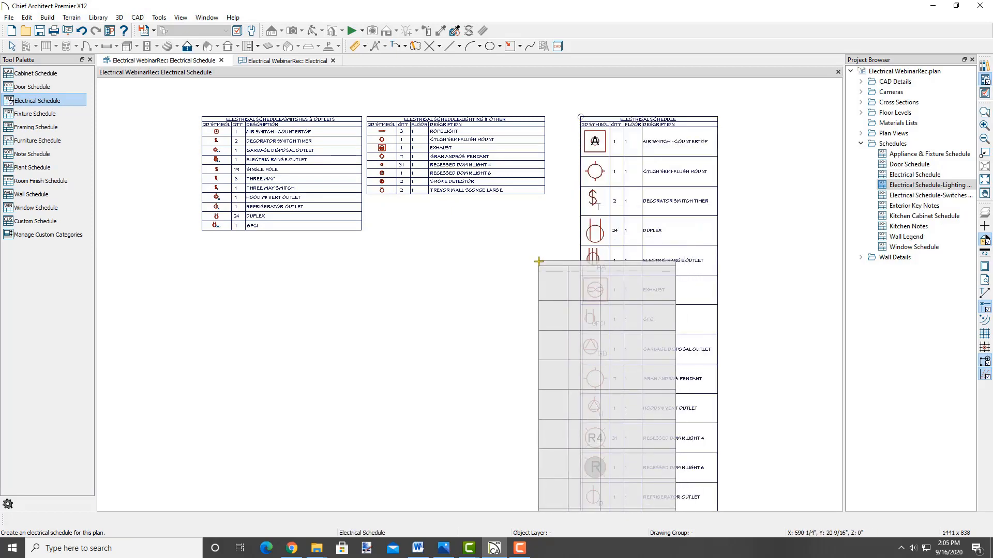
key(Escape)
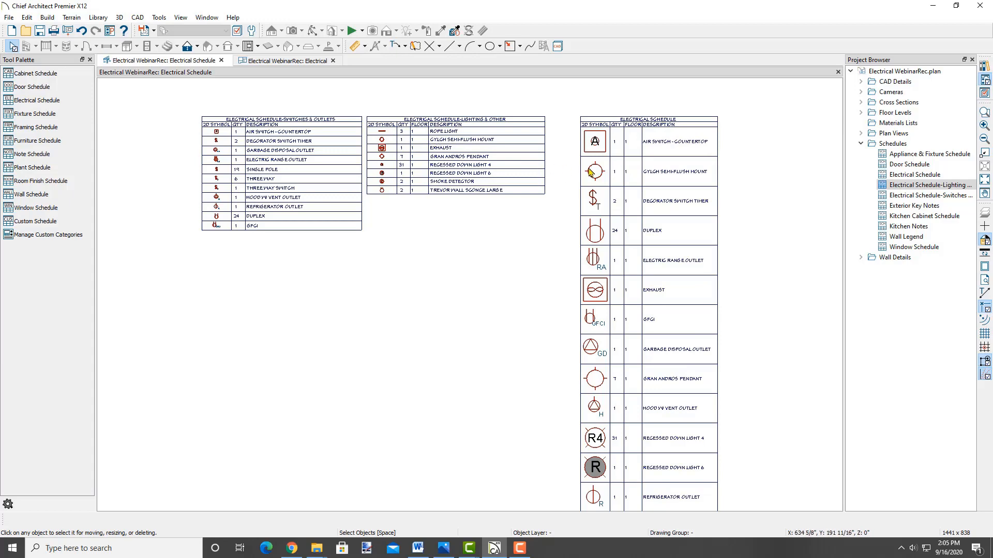
Limit the new schedule's Electrical category to Outlets and scale its images using the plan view scale.
double_click(660, 128)
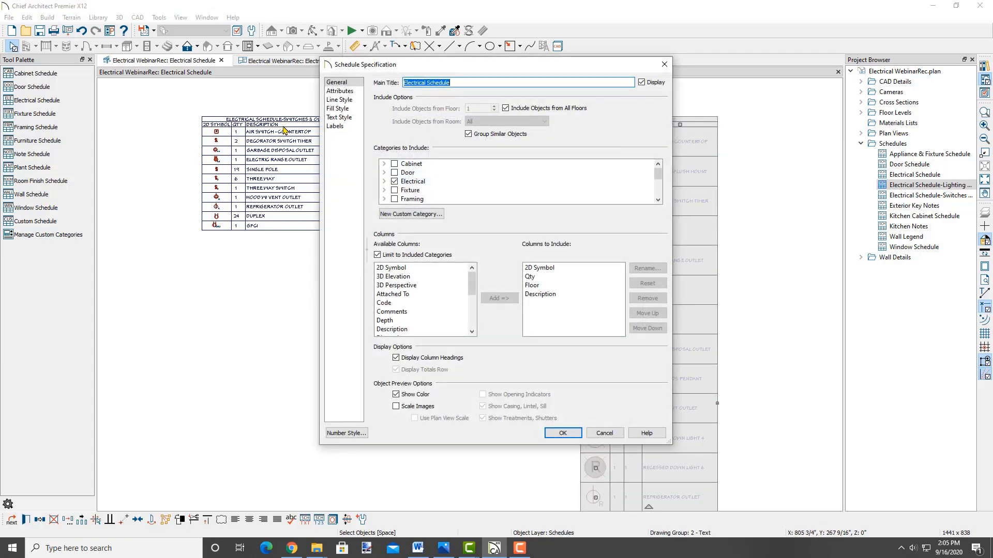
click(394, 181)
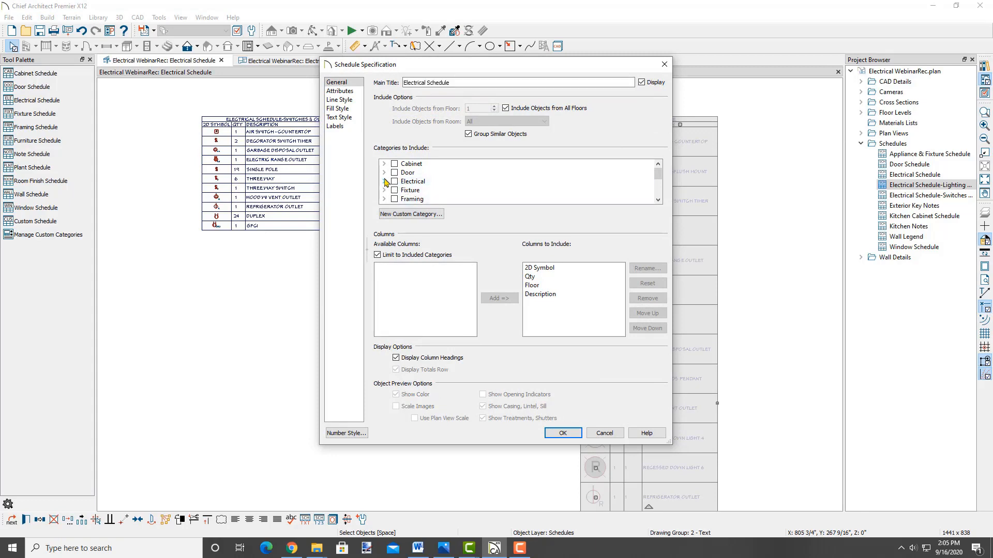
click(384, 182)
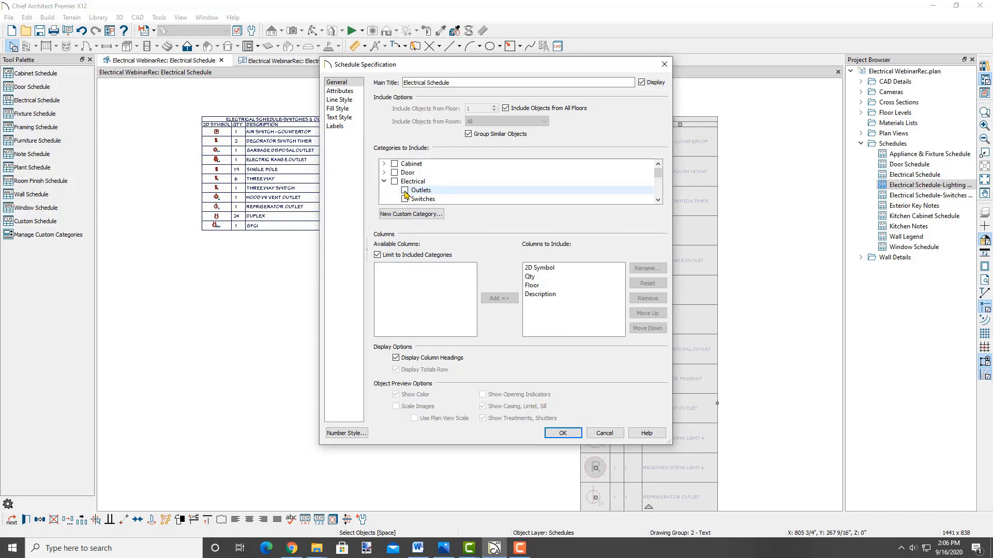
click(405, 191)
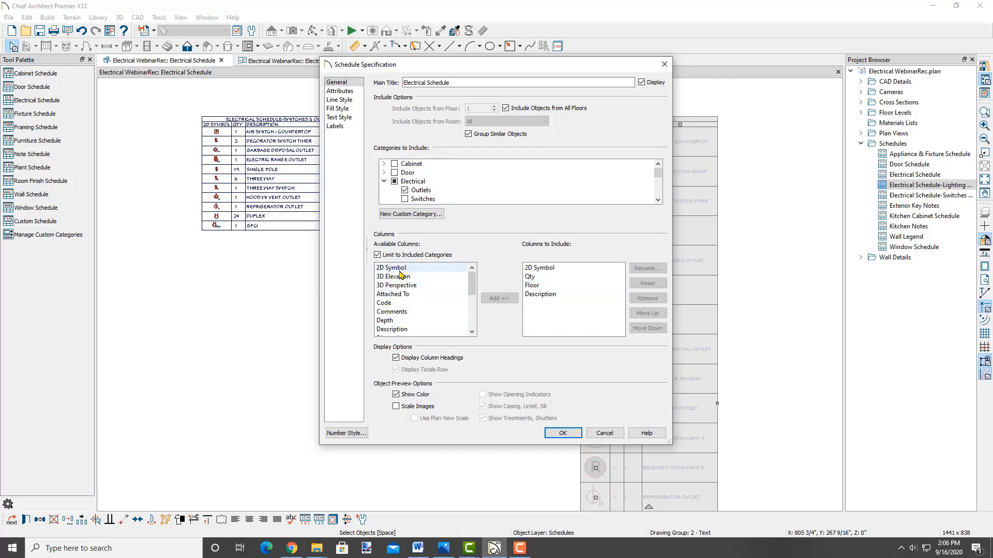
click(396, 407)
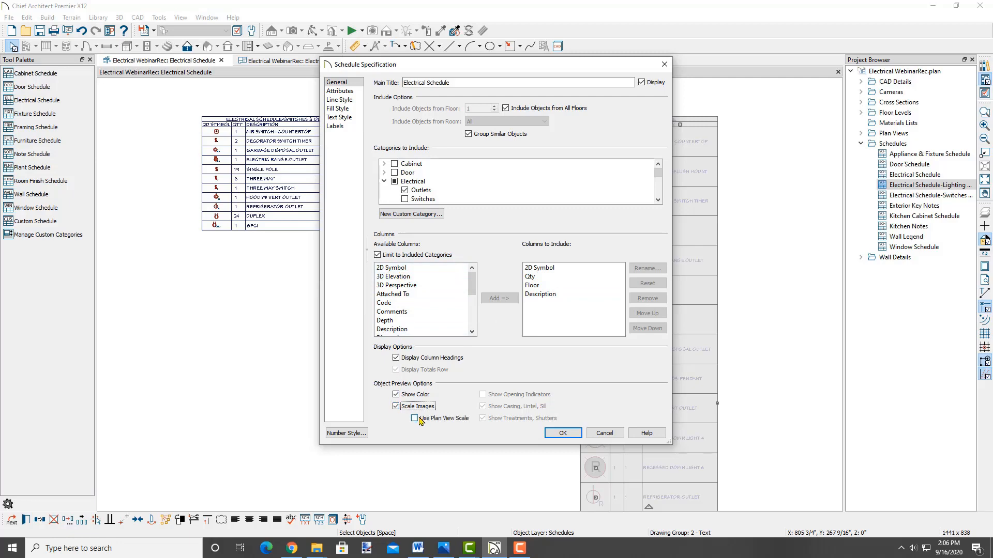
click(415, 419)
click(561, 433)
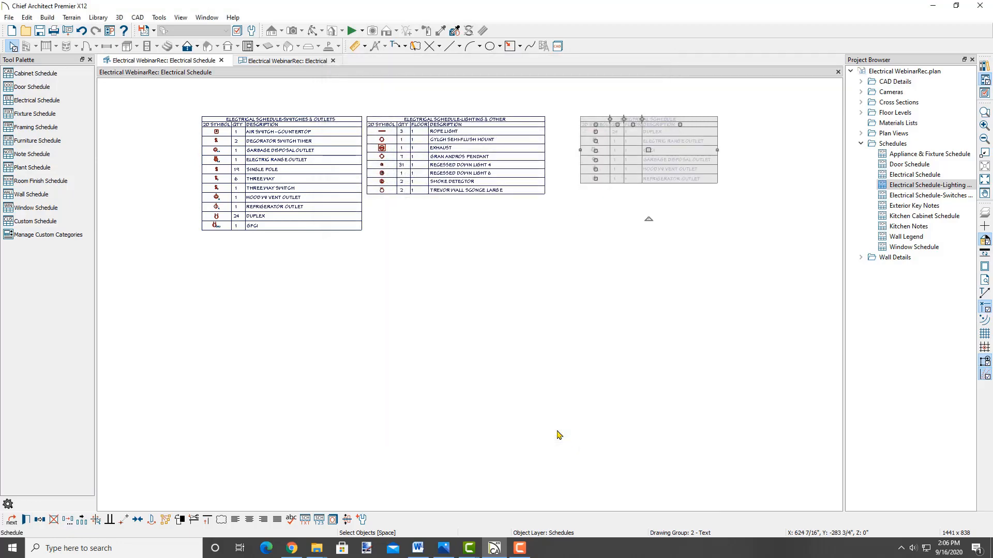
click(558, 433)
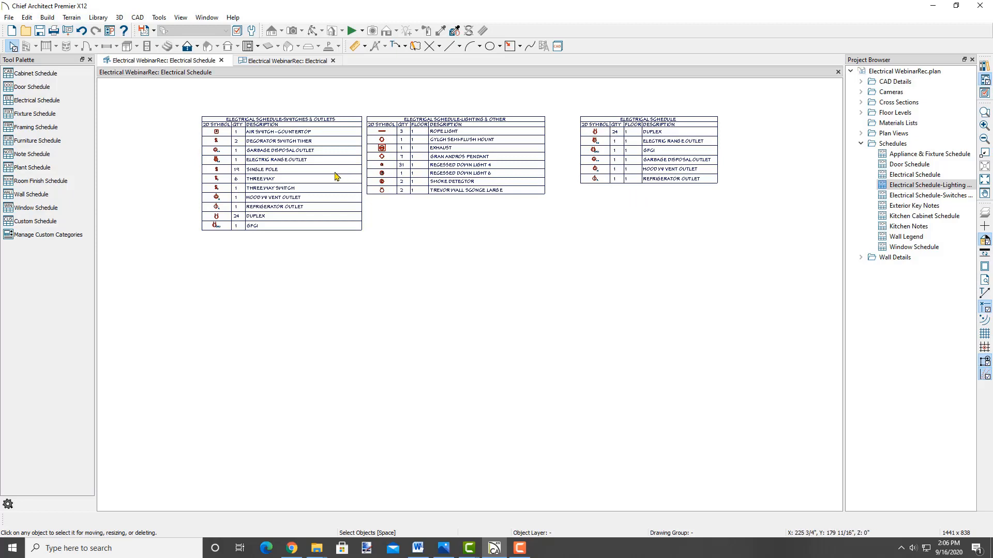
Delete the new outlets-only electrical schedule.
click(652, 174)
key(Delete)
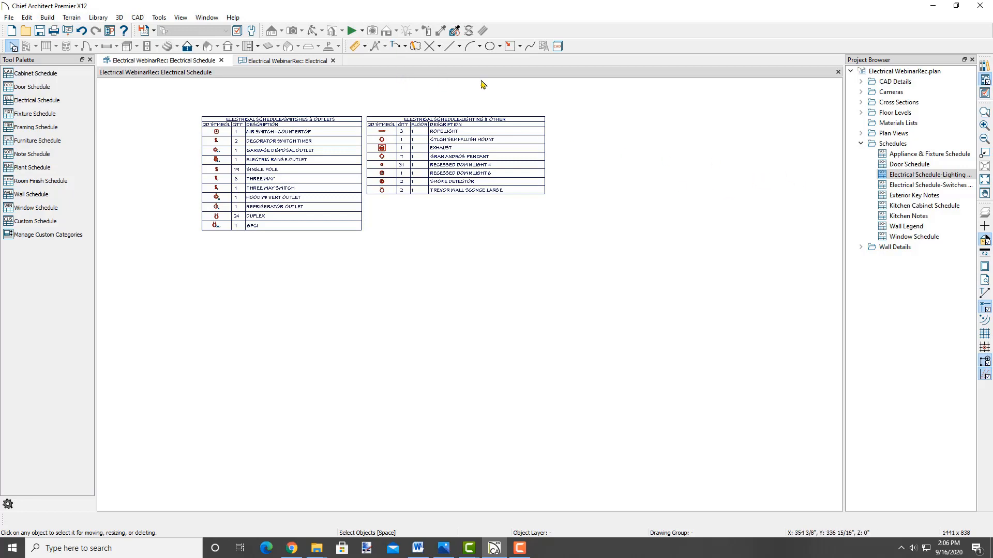
Place the Electrical Legend CAD block from the Kitchen Lighting & Electrical user catalog to the right of the schedules.
click(984, 67)
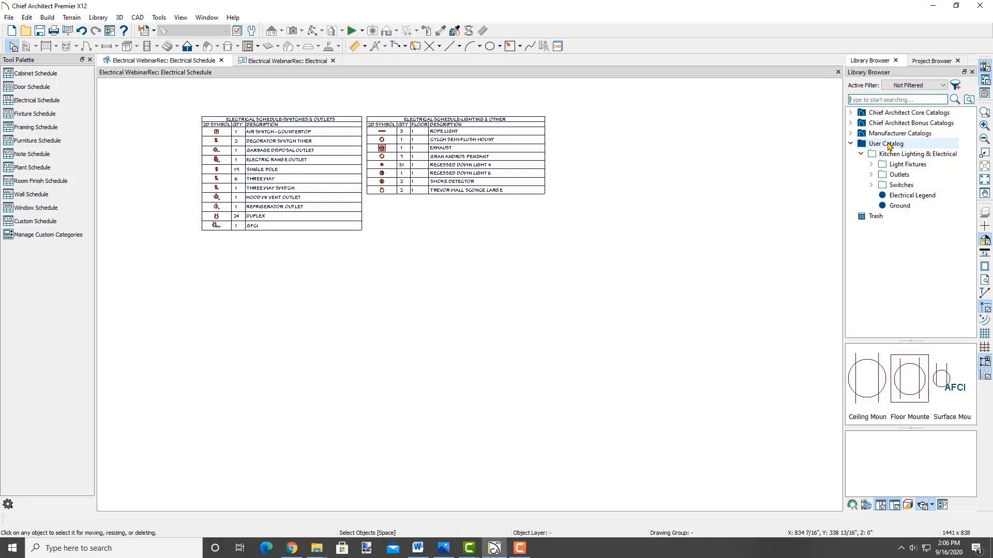
click(912, 196)
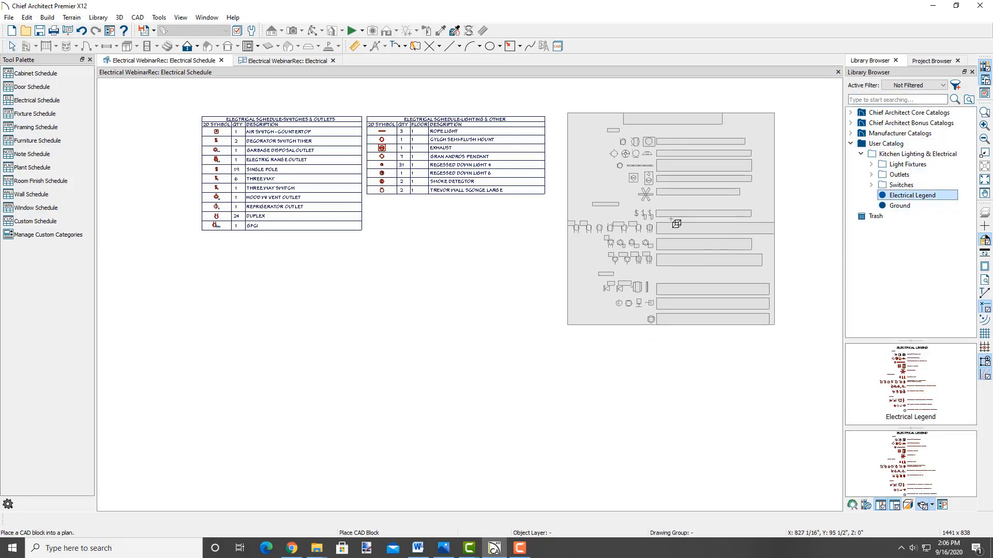
click(675, 224)
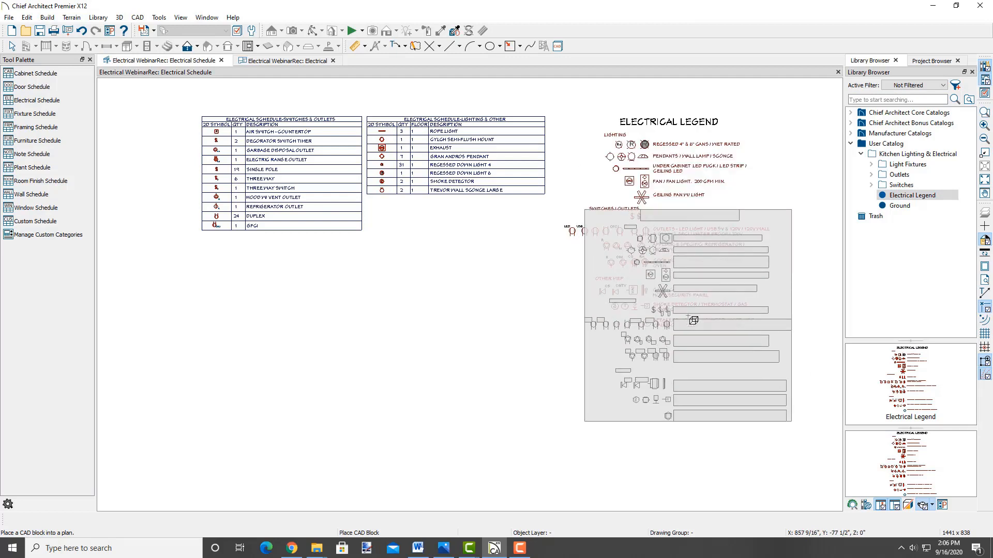
key(Escape)
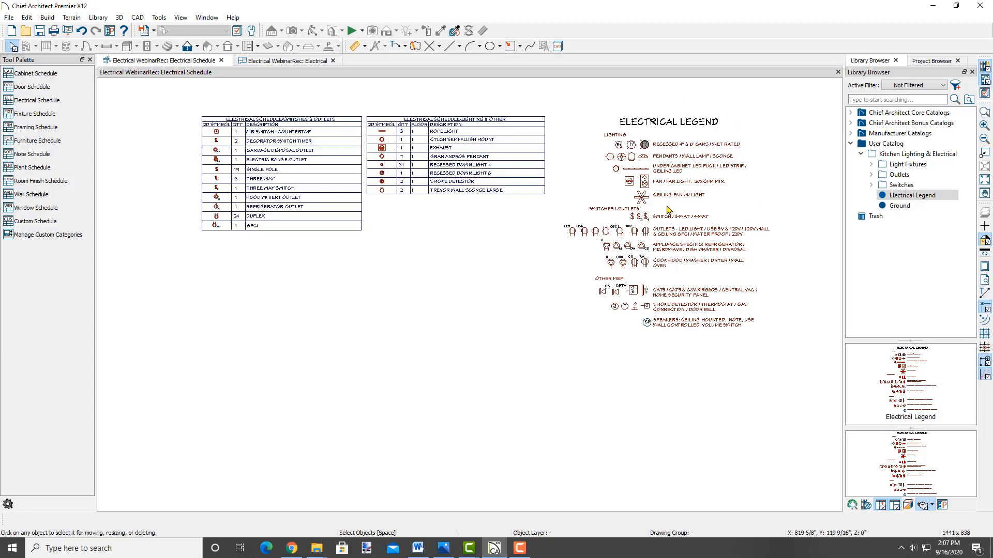
Explode the placed electrical legend CAD block into its separate text and symbols.
click(672, 237)
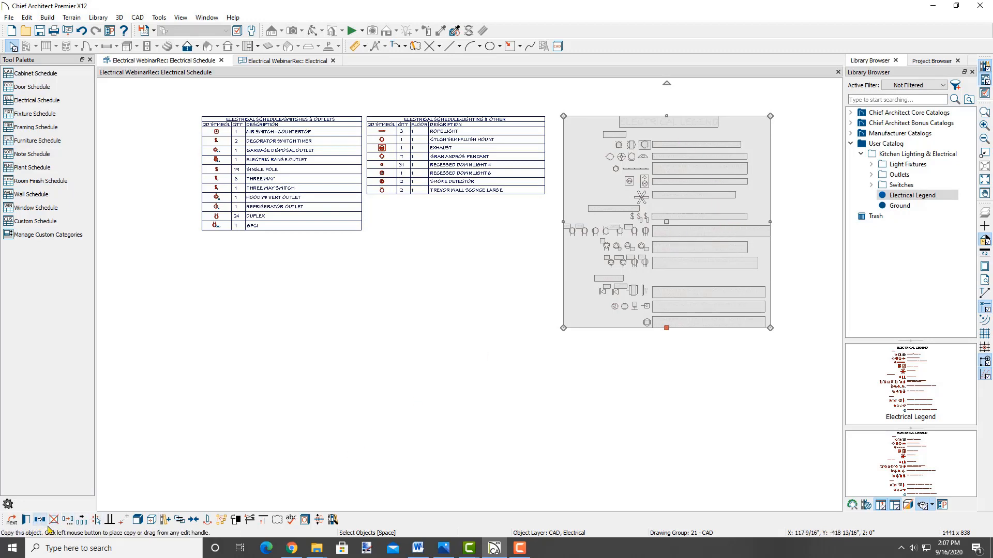
click(138, 521)
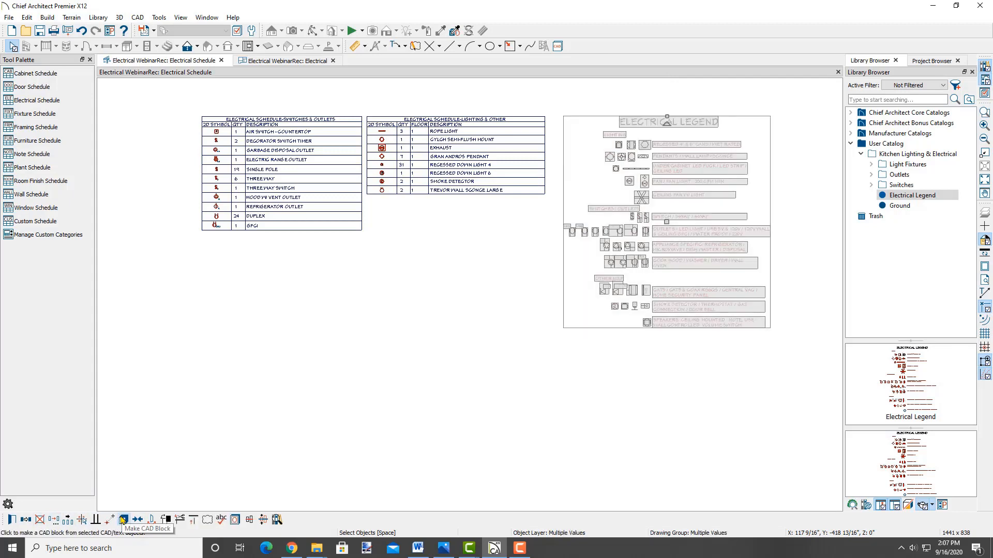
click(677, 405)
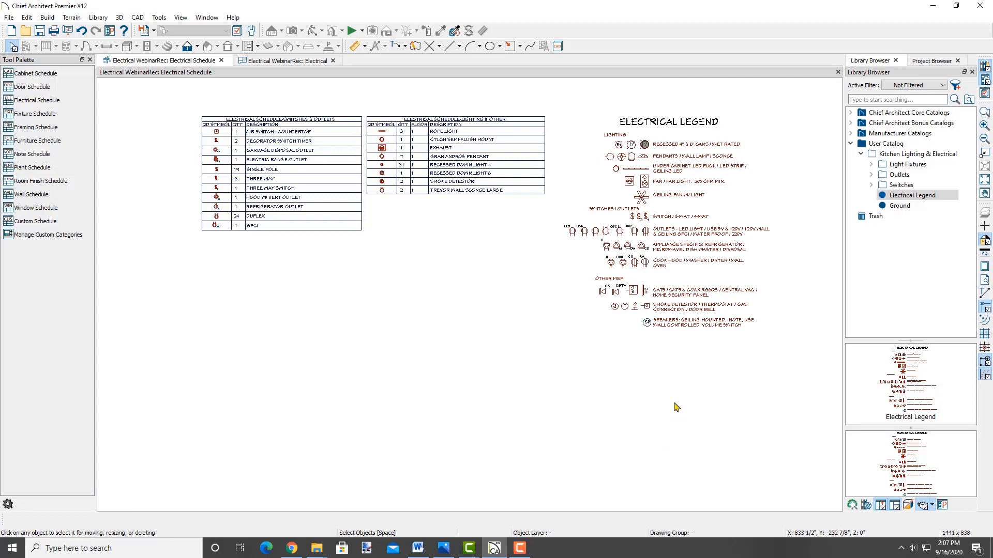
Select individual pieces of the exploded legend and delete one of the two symbols in the Fan / Fan Light row.
click(676, 237)
click(668, 224)
click(664, 218)
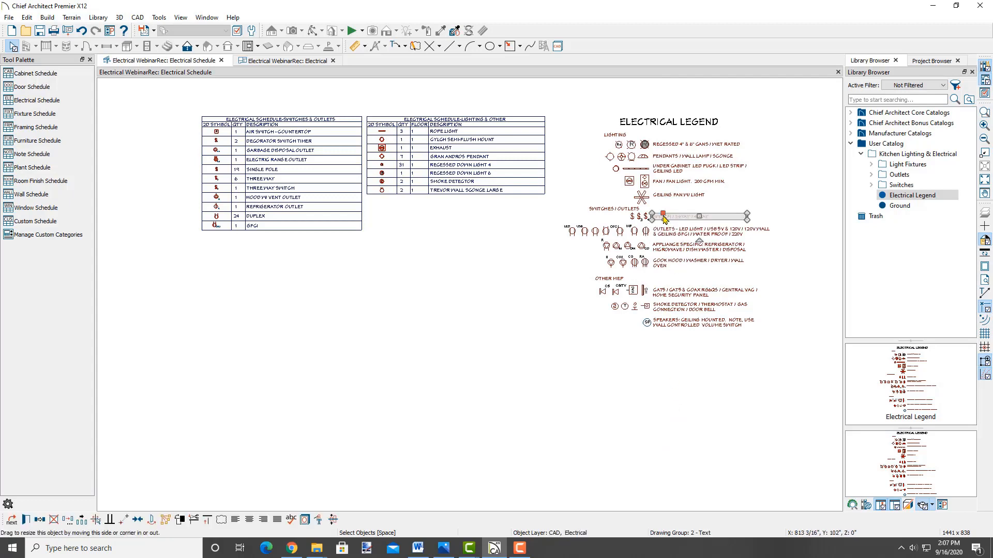
click(642, 183)
click(651, 399)
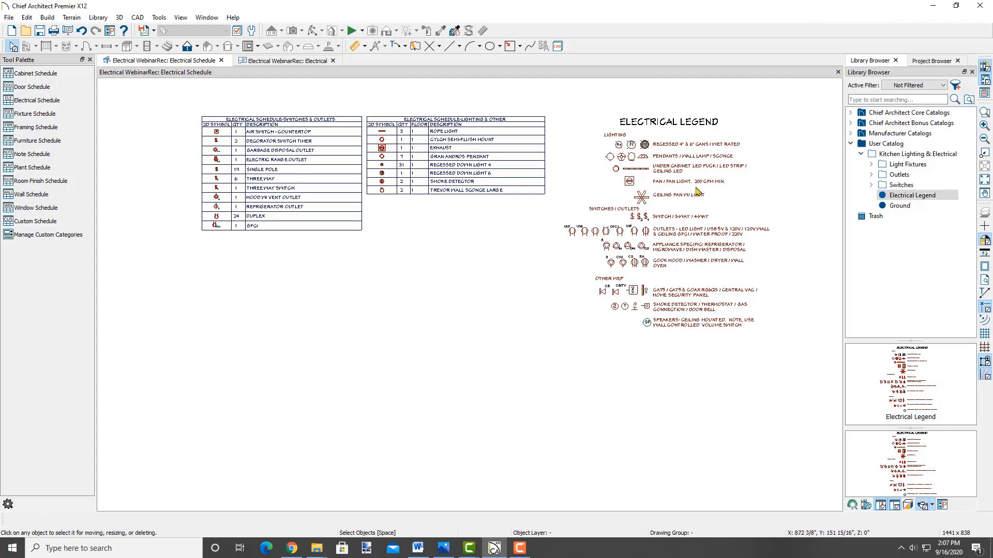
Delete the whole exploded electrical legend, including all its text and symbols, from the electrical schedule detail.
drag(563, 96, 793, 368)
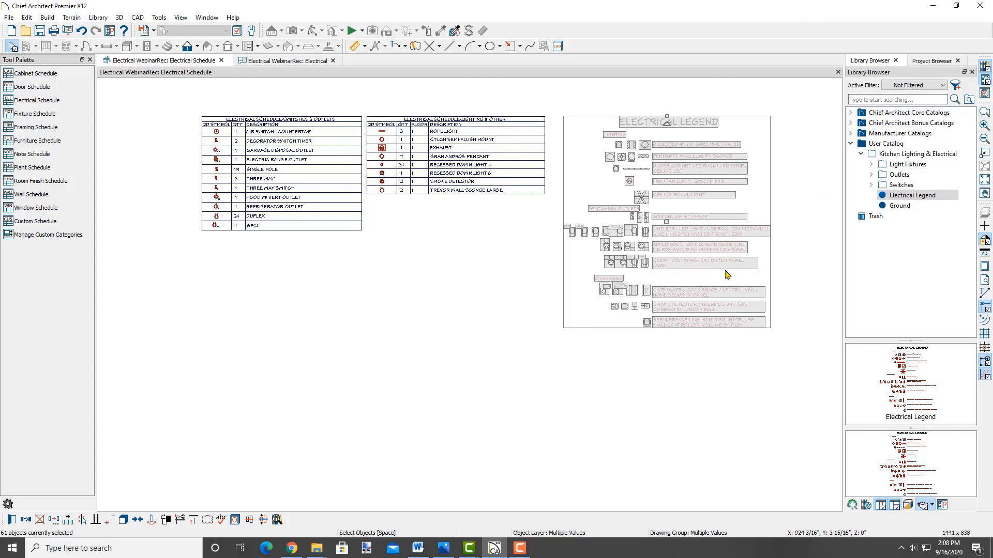
key(Delete)
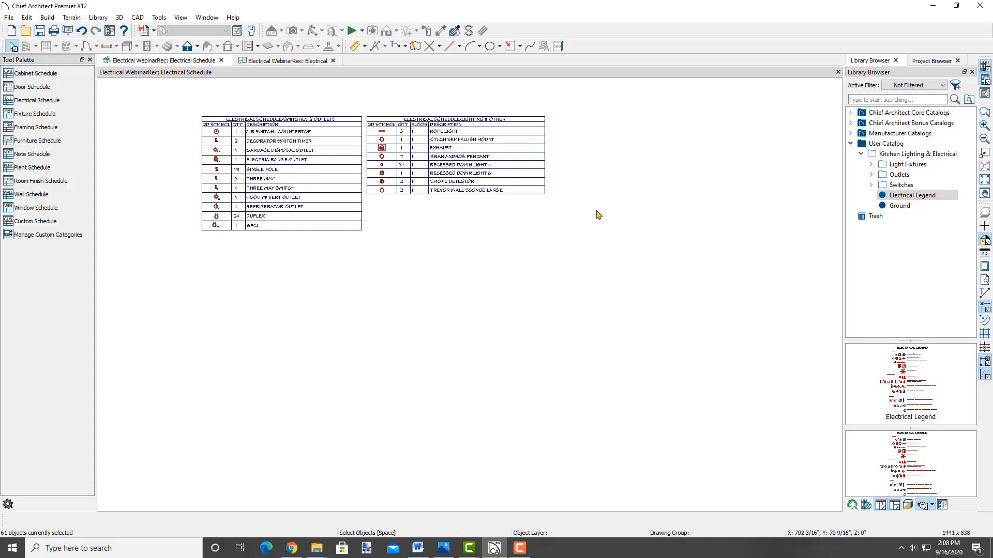
middle_drag(487, 277, 607, 300)
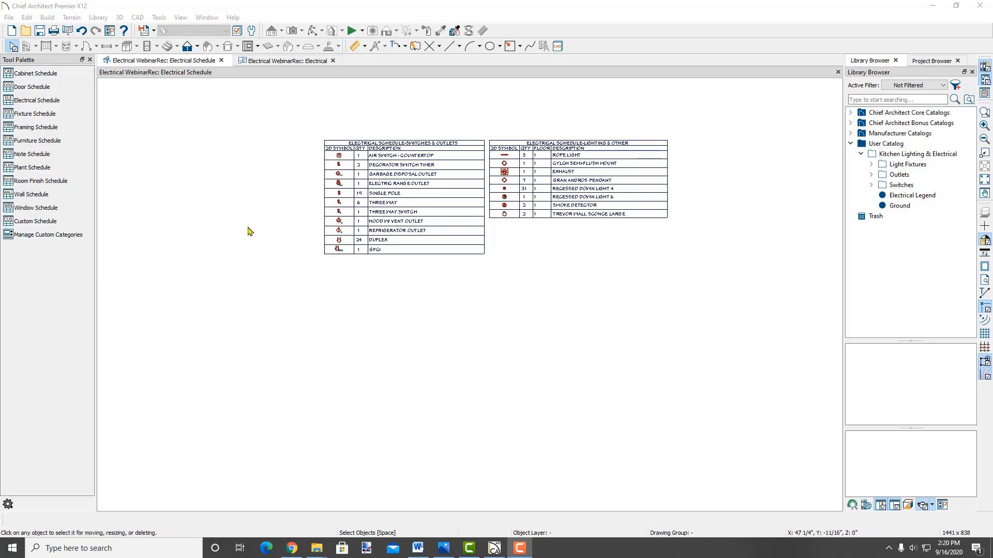
Send the full electrical floor plan view to page 1 of a new layout using the Current Screen option.
click(159, 63)
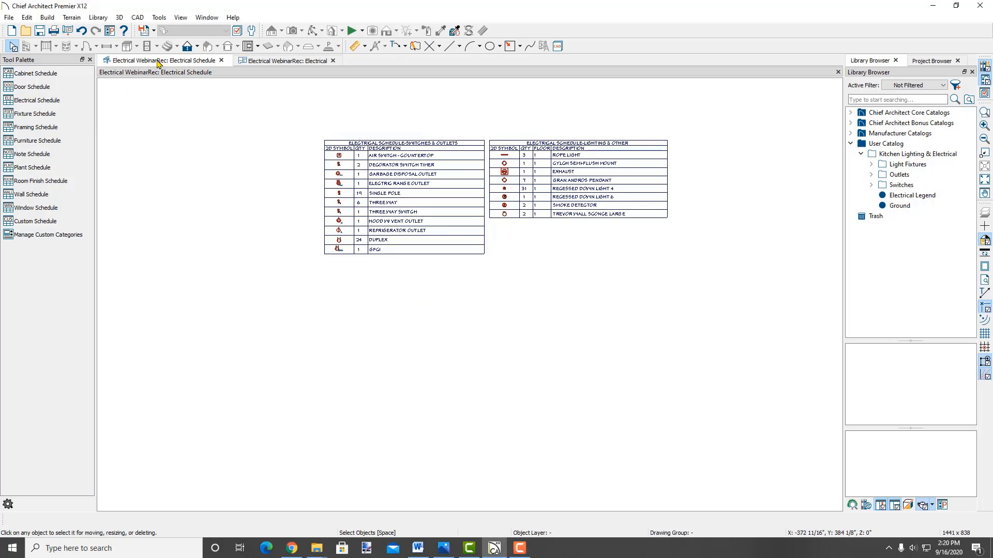
click(254, 66)
scroll(471, 251, down, 2)
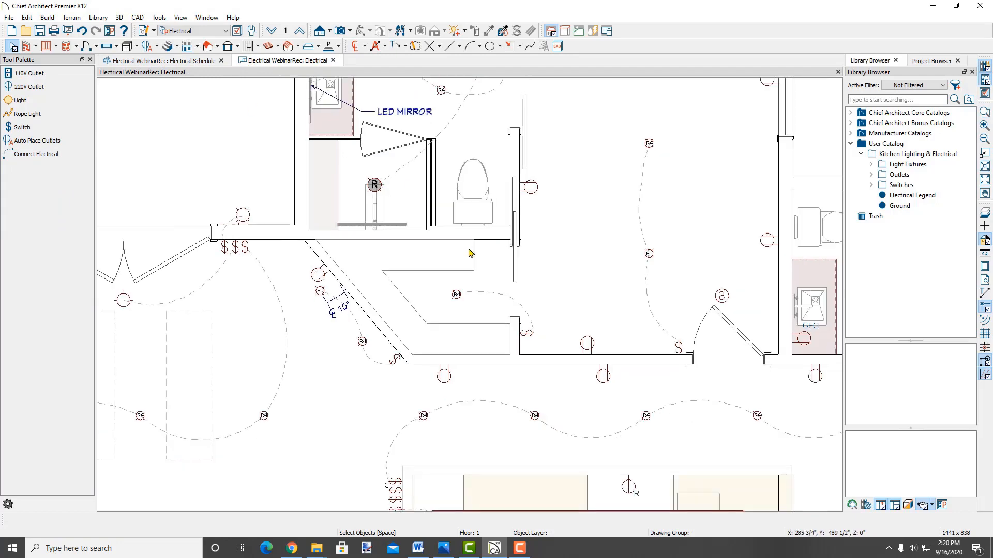
scroll(470, 252, down, 6)
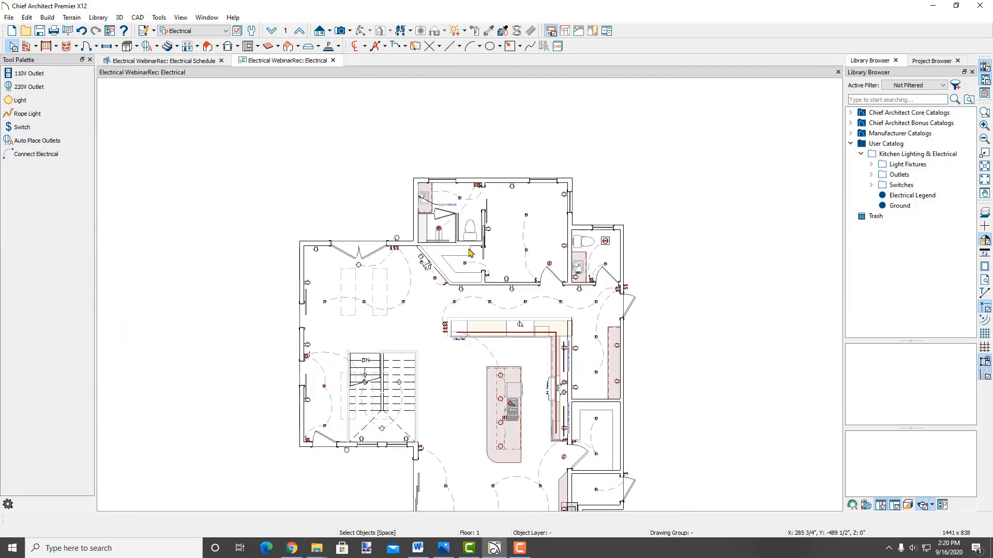
middle_drag(525, 257, 527, 199)
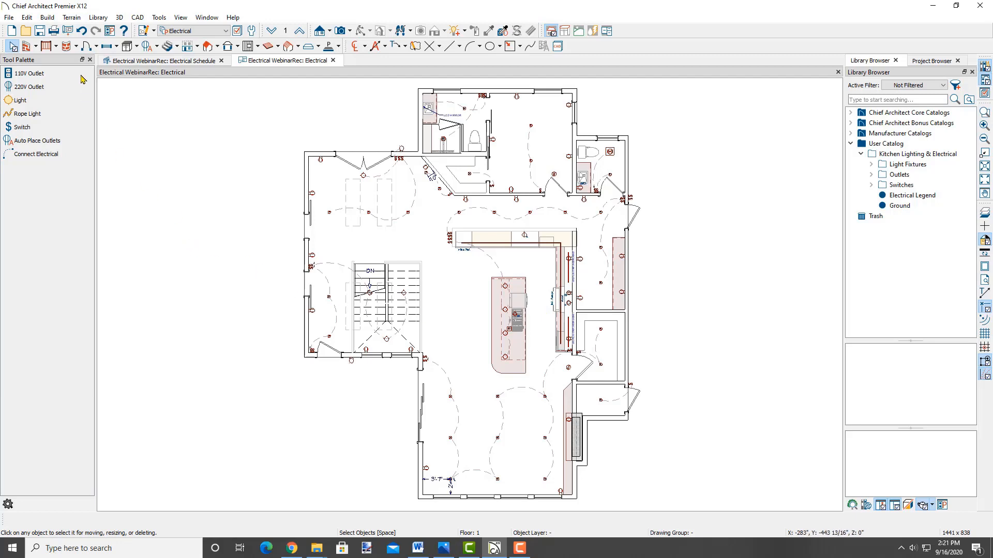
click(68, 31)
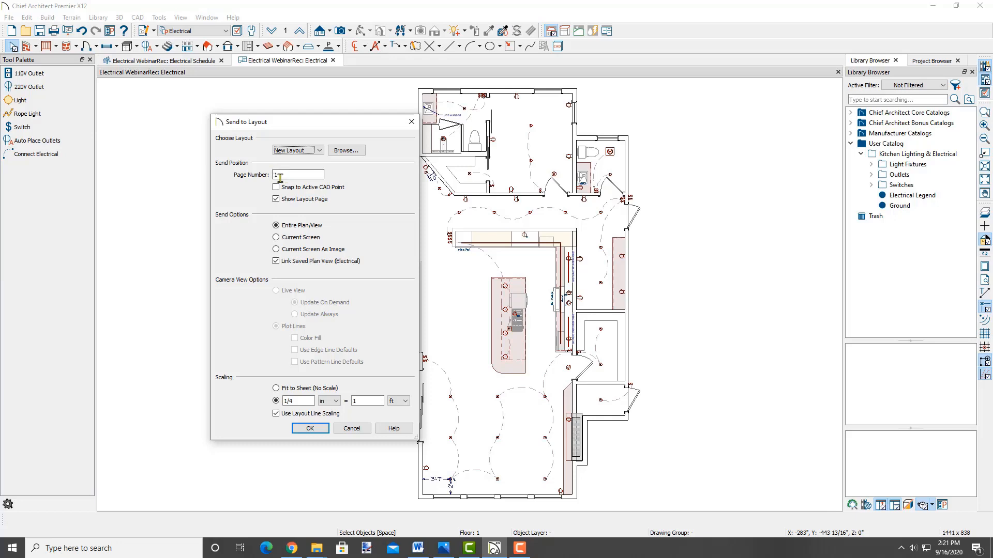
click(304, 239)
click(310, 429)
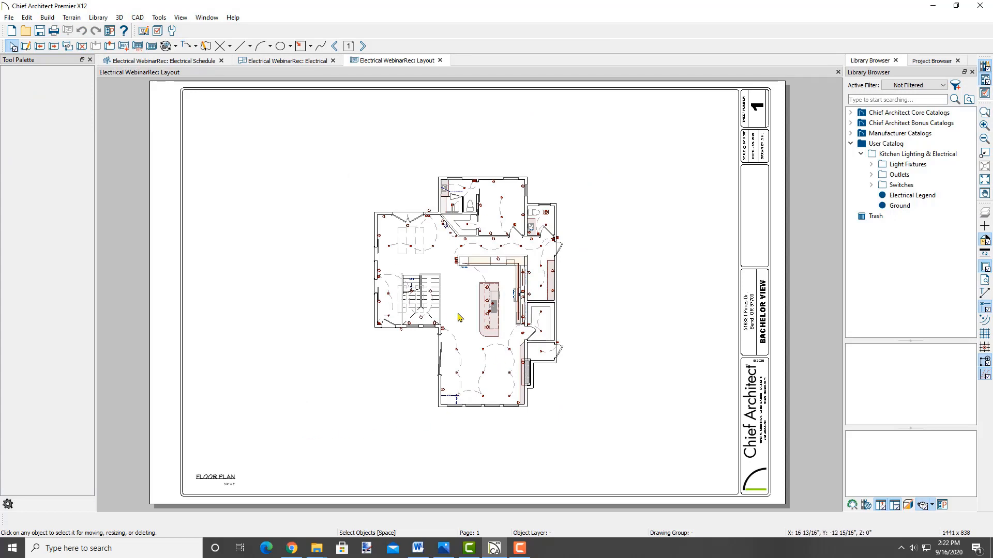
Resize the floor plan's layout box on the sheet so its sides fit closely around the whole plan.
click(467, 288)
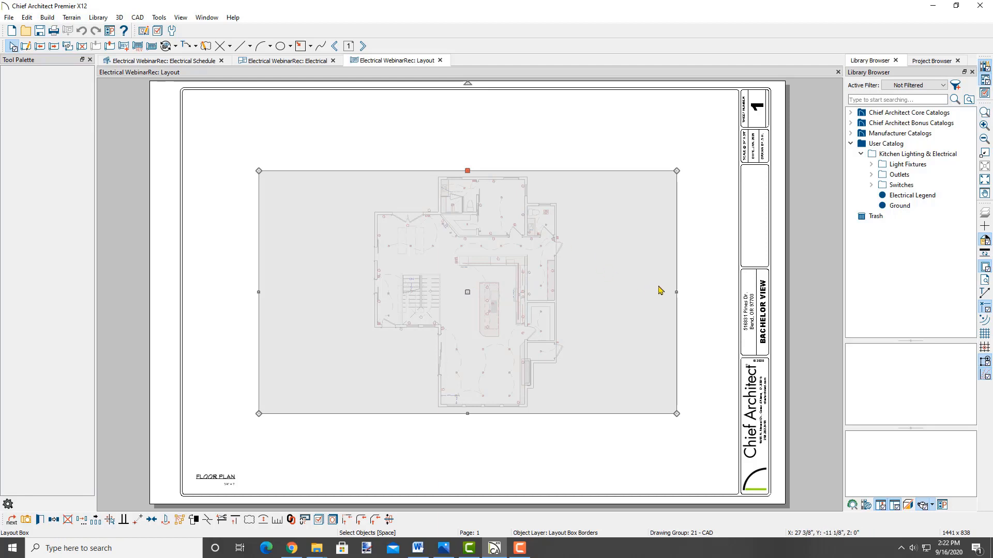
drag(675, 292, 572, 292)
drag(258, 292, 435, 297)
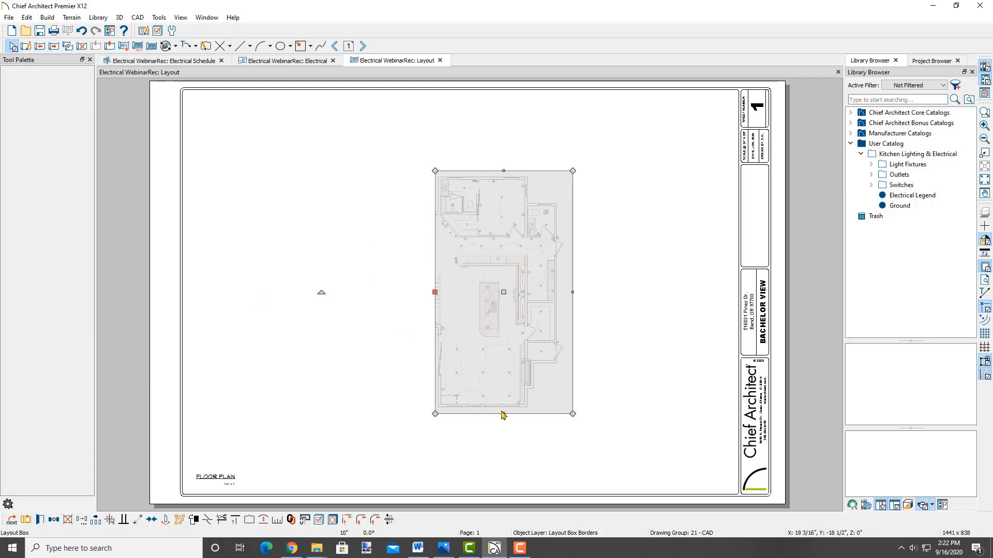
mouse_move(504, 414)
mouse_down()
mouse_move(504, 354)
mouse_move(504, 422)
mouse_up()
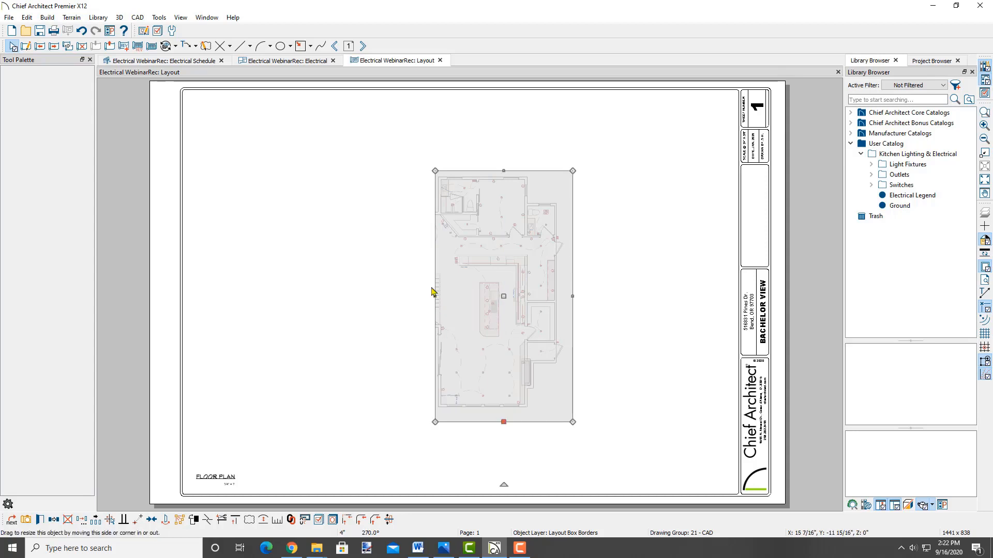
drag(435, 295, 358, 296)
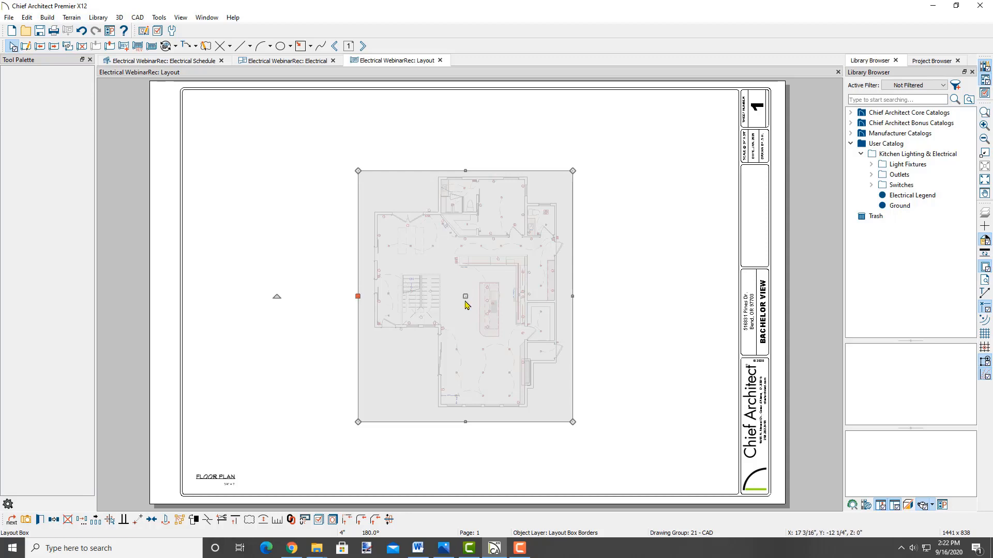
Move the cropped floor plan to the lower-left area of the sheet, just above the Floor Plan title.
drag(465, 297, 299, 335)
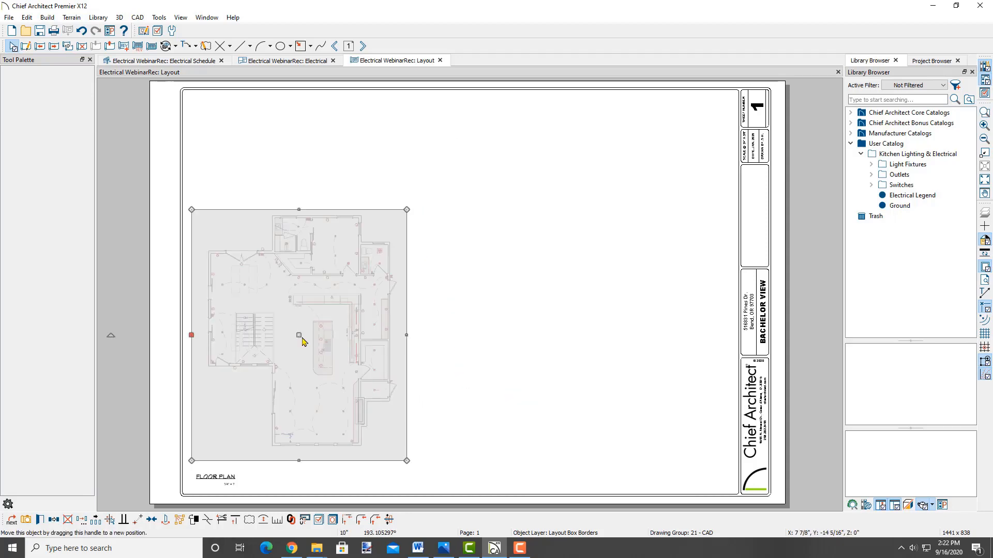
click(214, 480)
scroll(229, 488, up, 3)
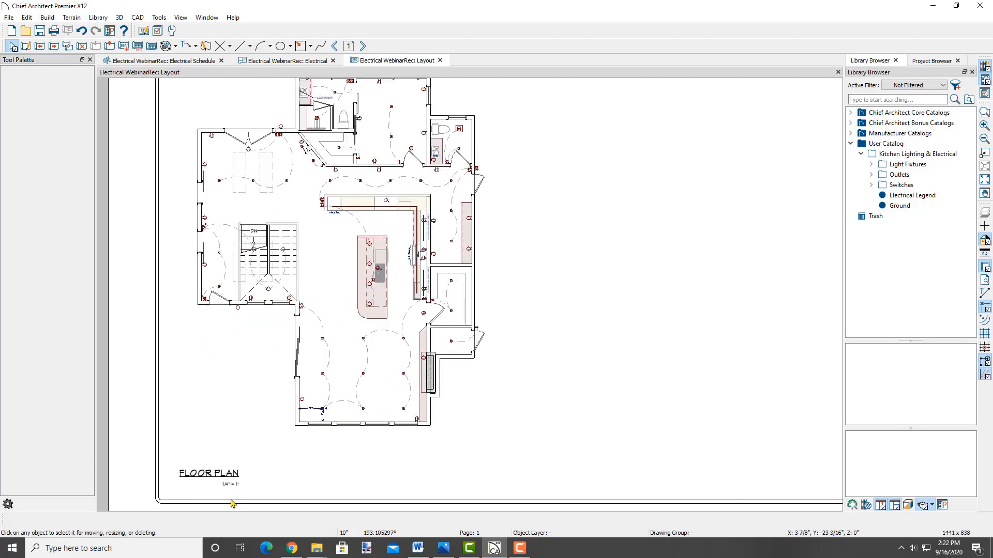
scroll(380, 318, down, 2)
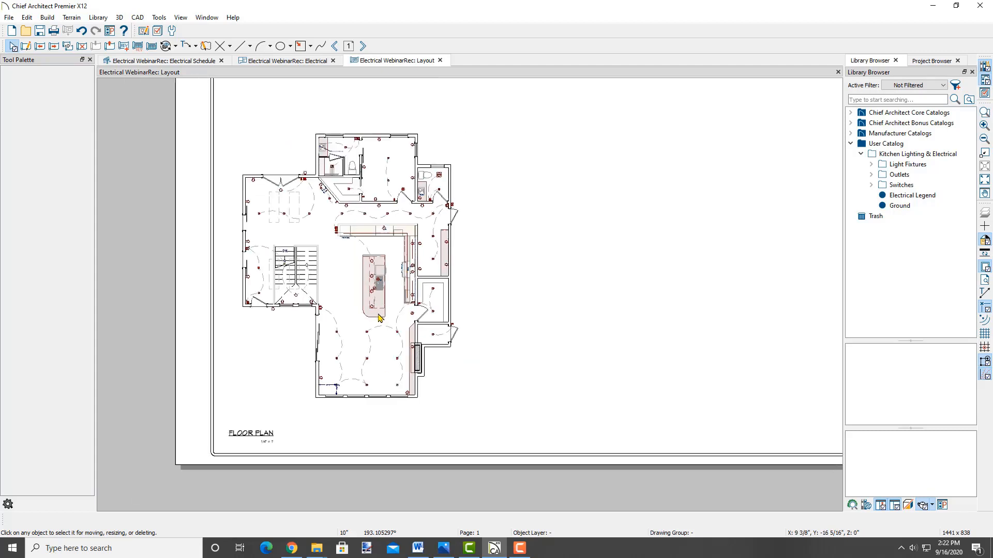
scroll(380, 318, down, 3)
middle_drag(505, 315, 457, 325)
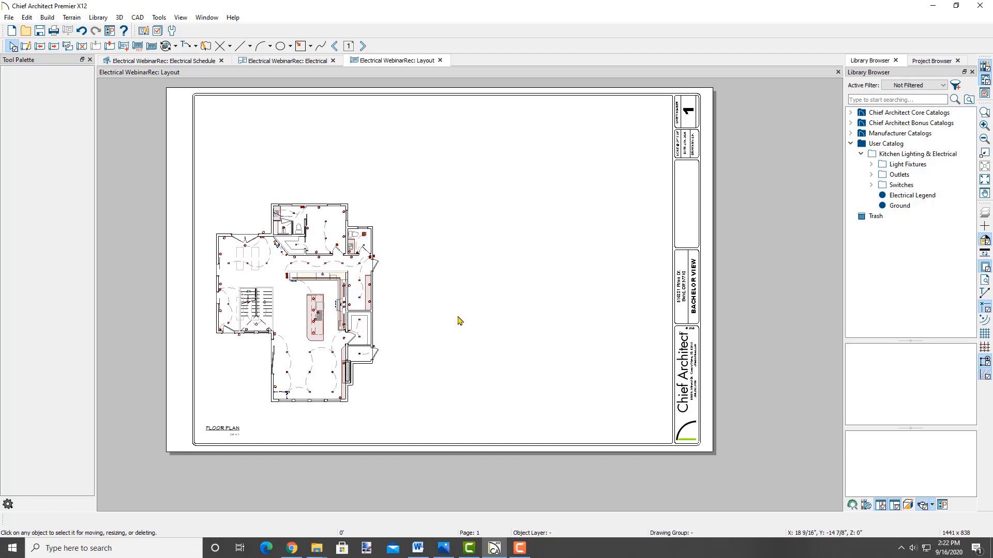
Send both electrical schedules as the current screen to page 1 of the Electrical WebinarRec layout.
click(309, 62)
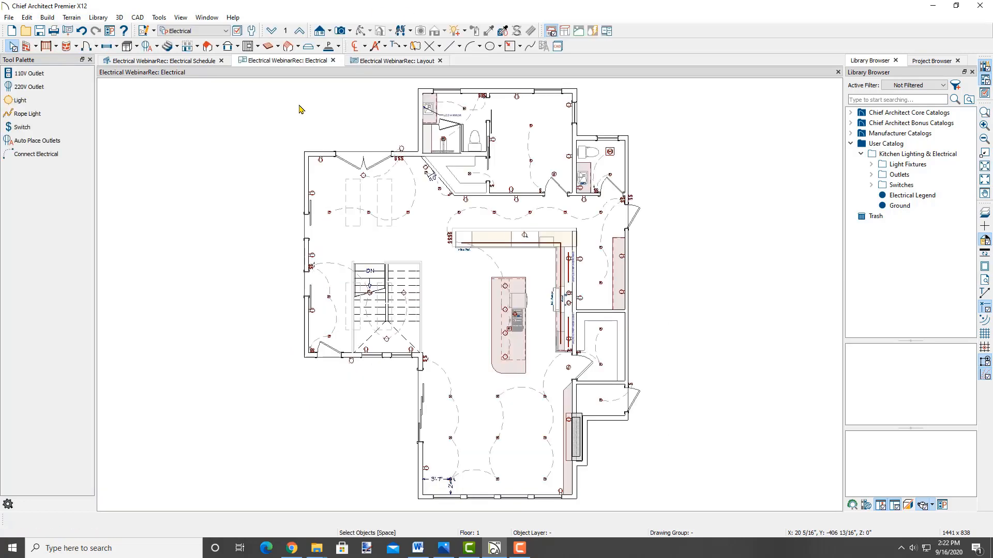
click(183, 62)
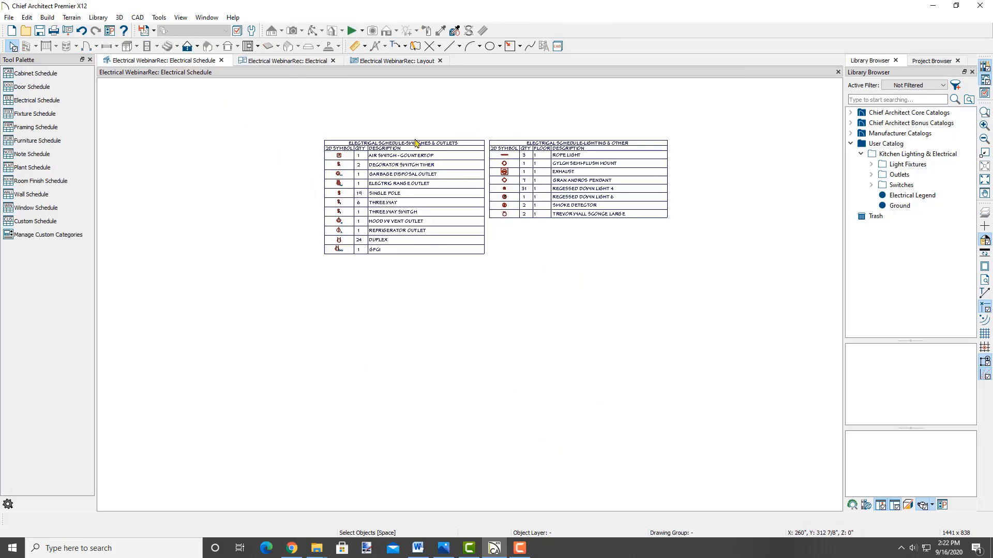
scroll(454, 208, up, 3)
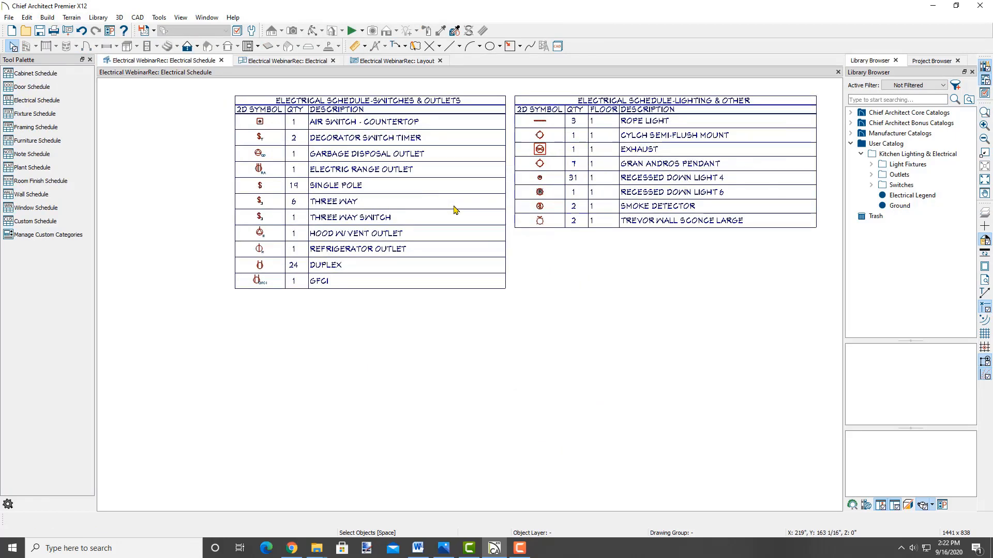
mouse_move(533, 254)
middle_down()
mouse_move(505, 268)
mouse_move(492, 259)
middle_up()
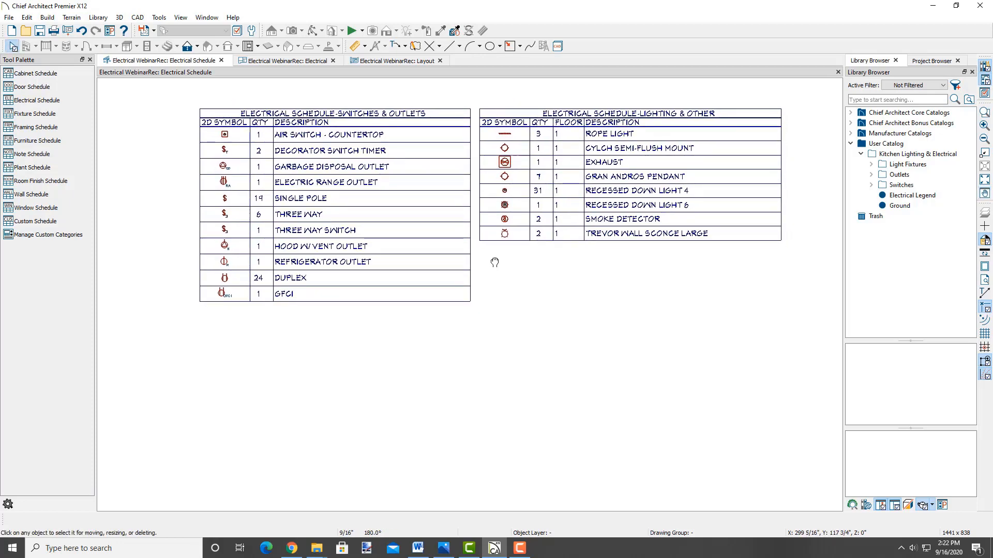
click(67, 31)
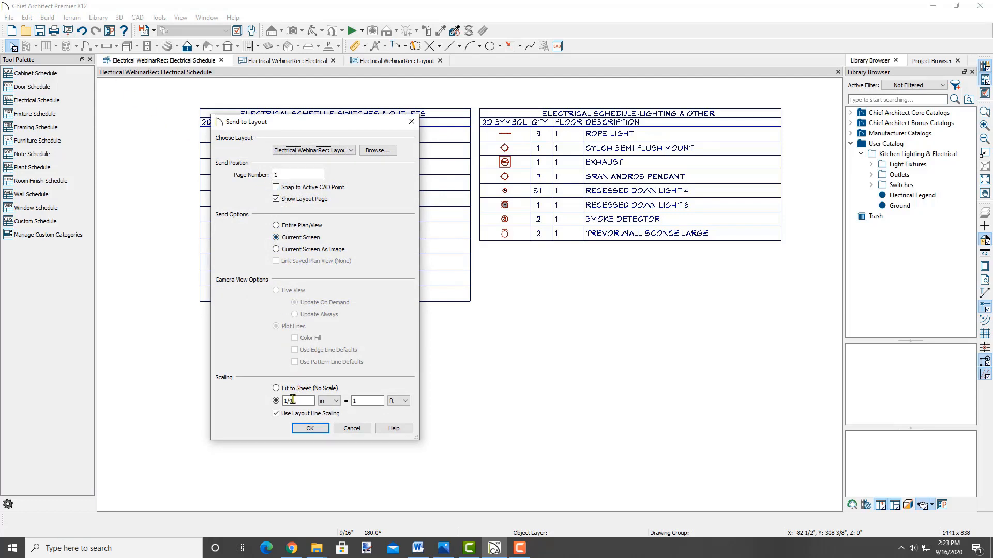
click(310, 429)
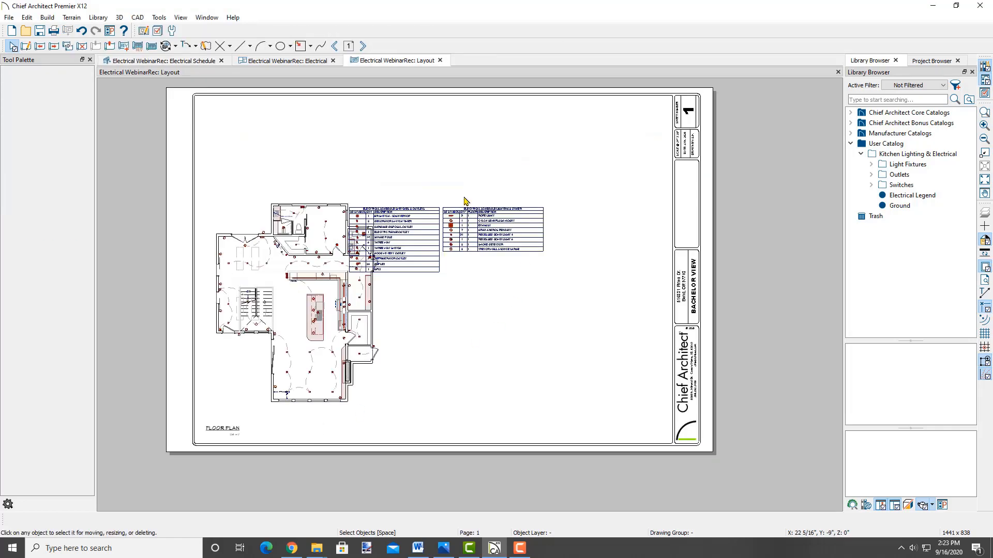
Move the layout box with the two electrical schedules to the sheet's upper-right area, clear of the floor plan.
click(434, 237)
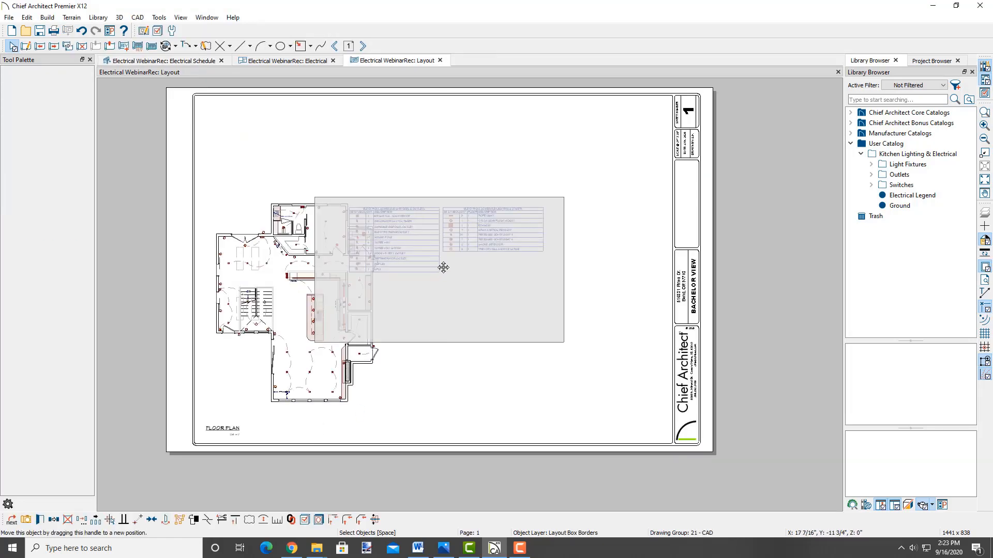
drag(441, 268, 542, 173)
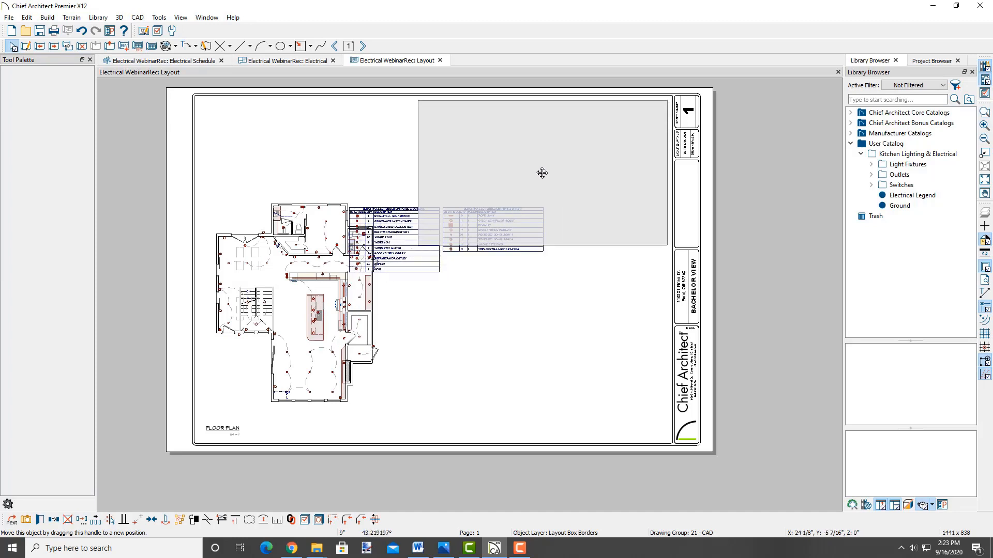
key(Escape)
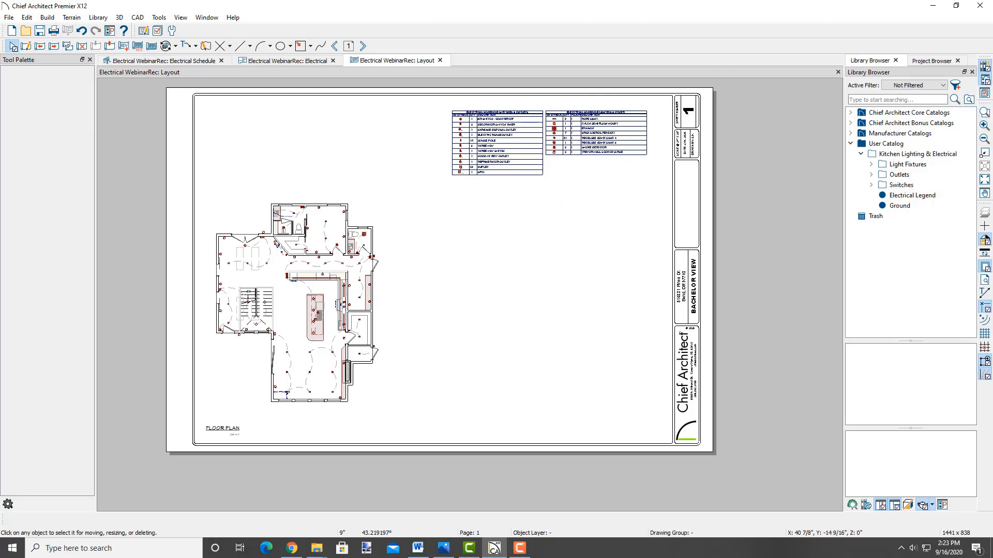
key(space)
Close the Electrical WebinarRec layout and its plan without saving the changes.
click(440, 61)
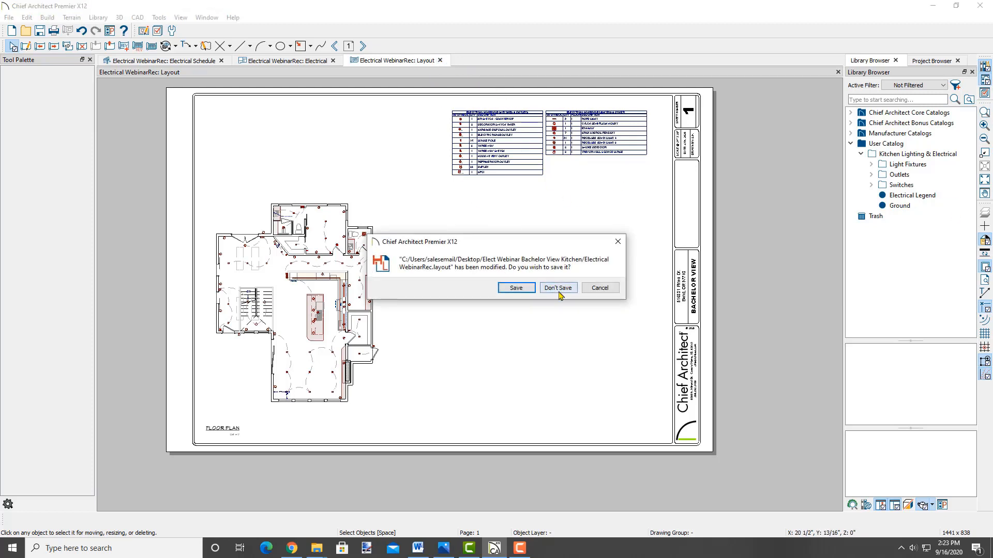
click(558, 288)
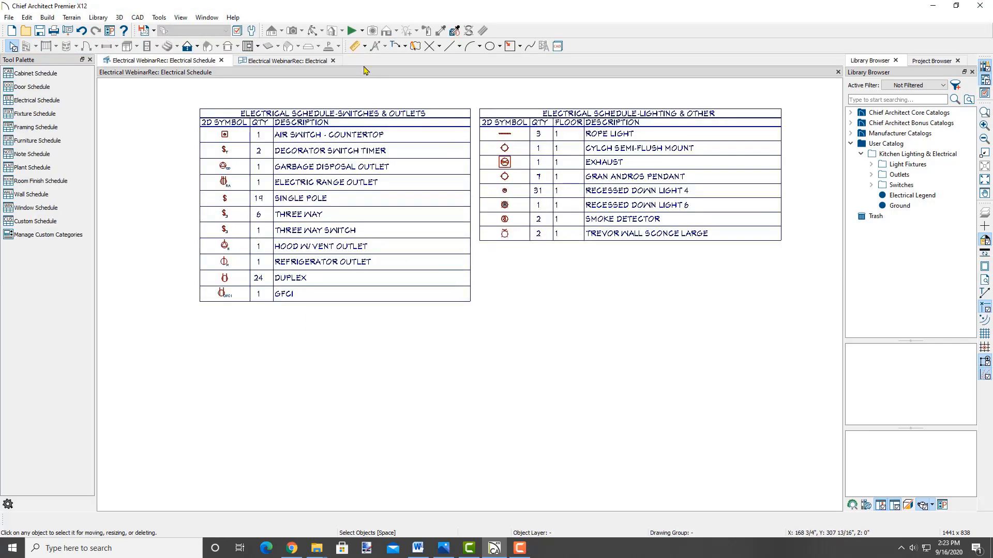
click(333, 61)
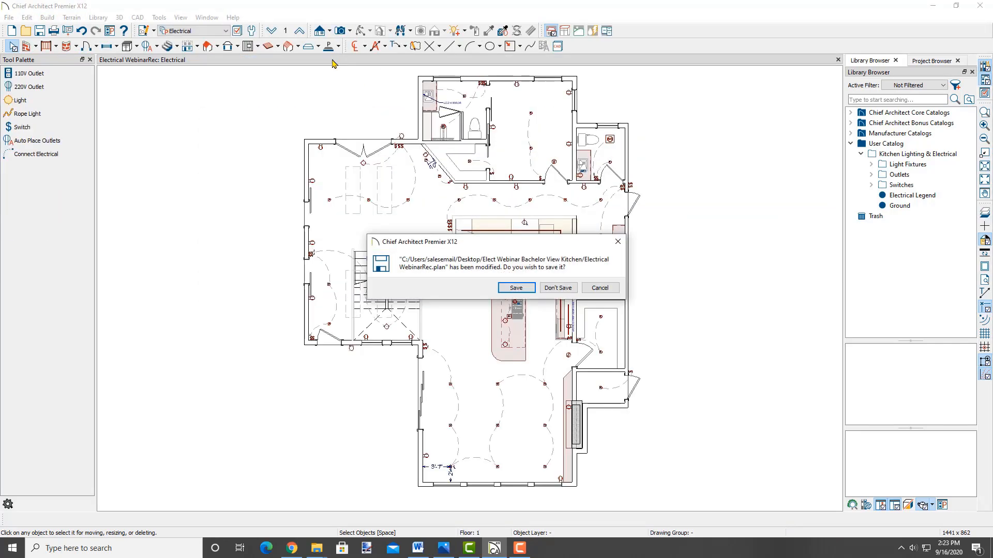
click(559, 289)
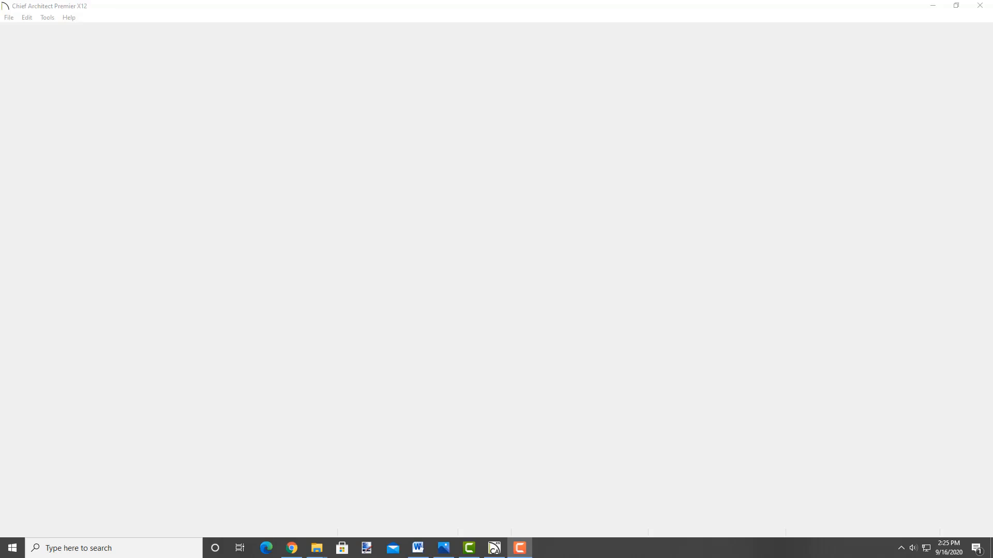
Switch the plan to the Cameras, Floor Plan view and open the Kitchen 2 full camera view.
drag(992, 249, 620, 276)
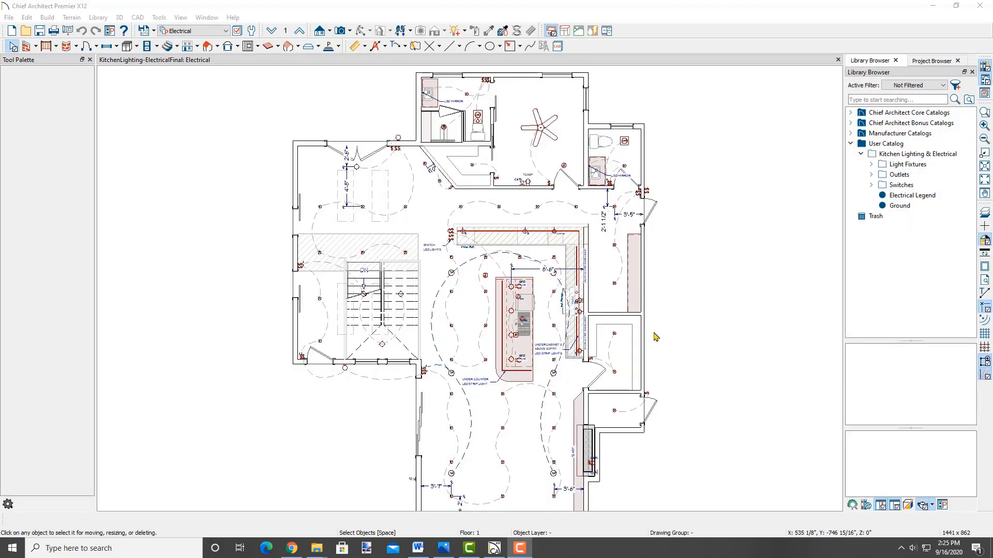
scroll(656, 337, down, 2)
middle_drag(691, 385, 663, 363)
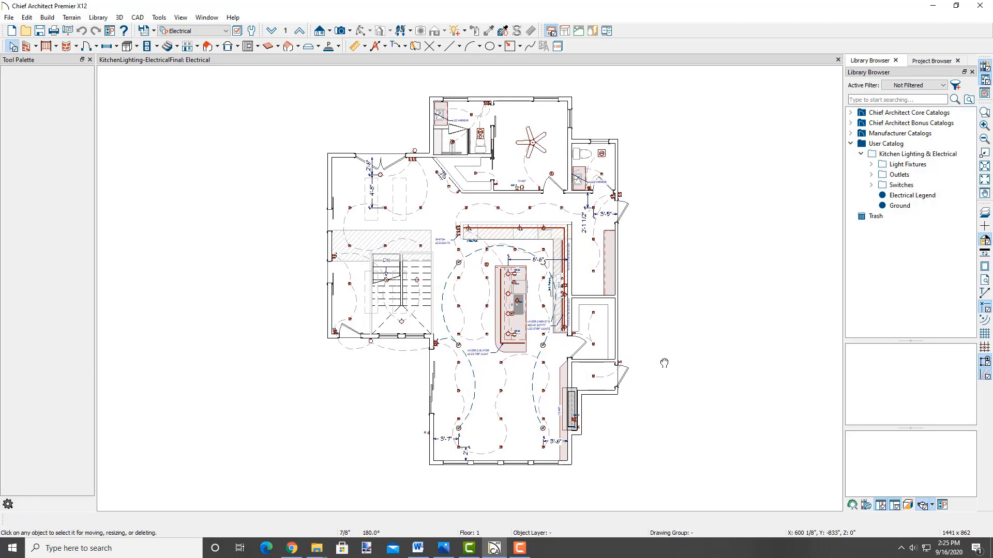
click(227, 32)
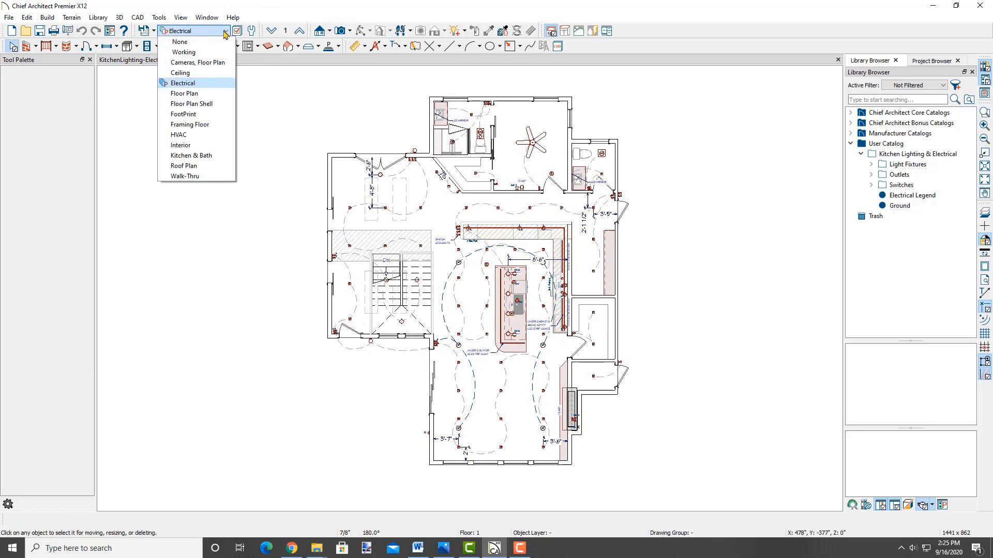
click(210, 63)
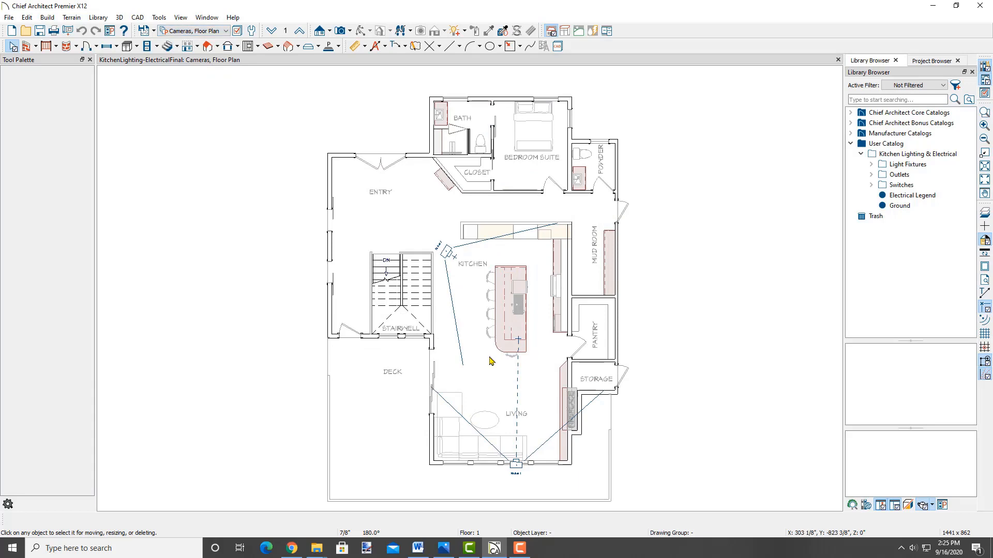
click(446, 253)
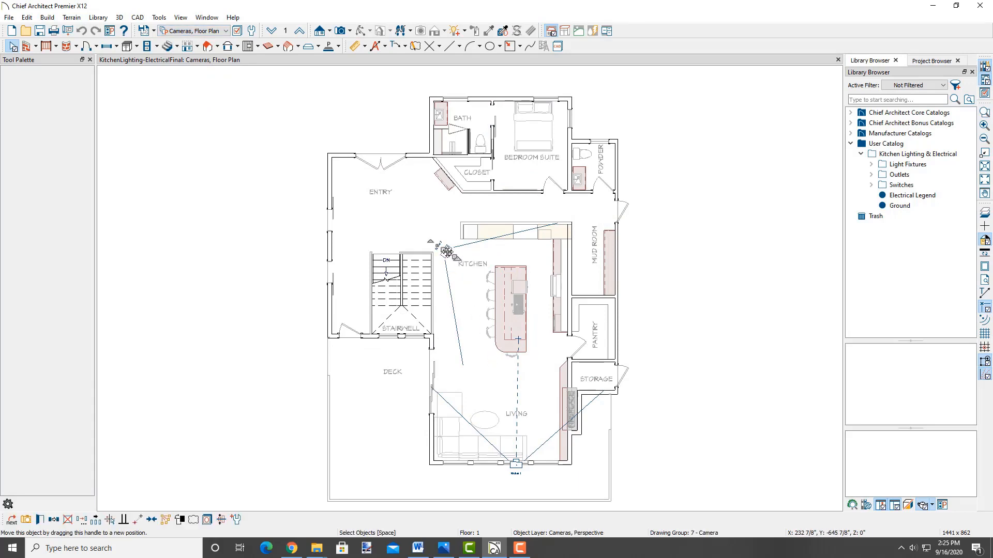
double_click(455, 317)
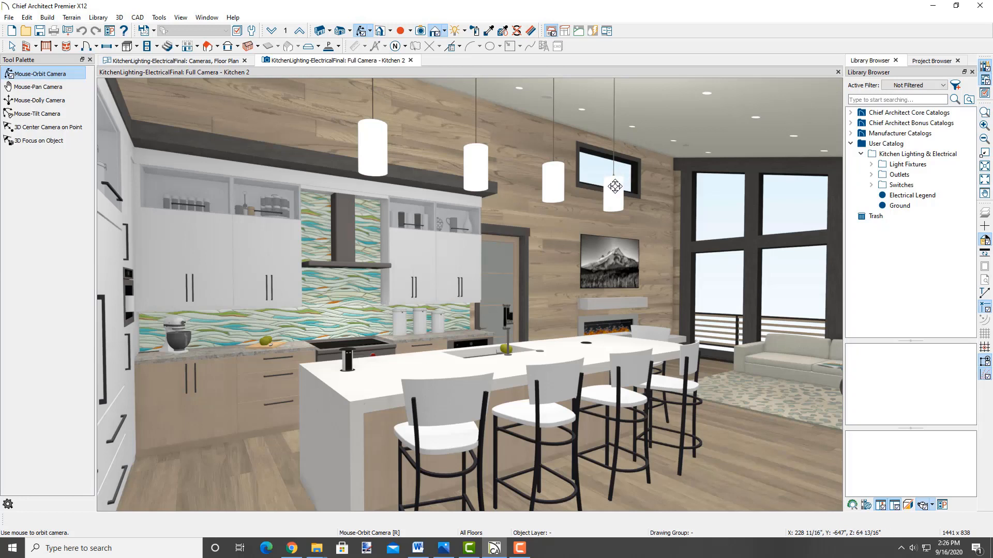
Compare the Physically Based and Standard rendering techniques in the kitchen camera view, finishing with Physically Based.
click(444, 32)
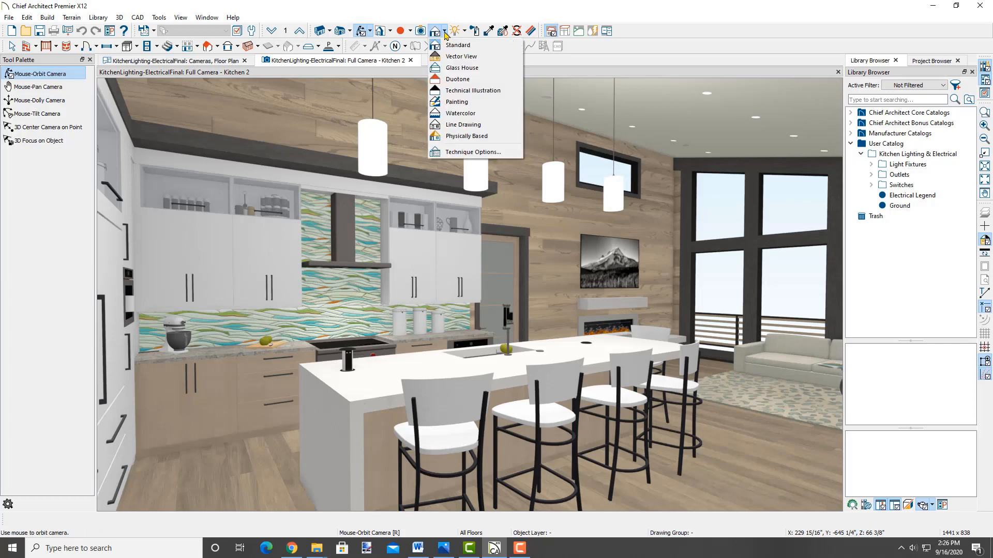
click(462, 137)
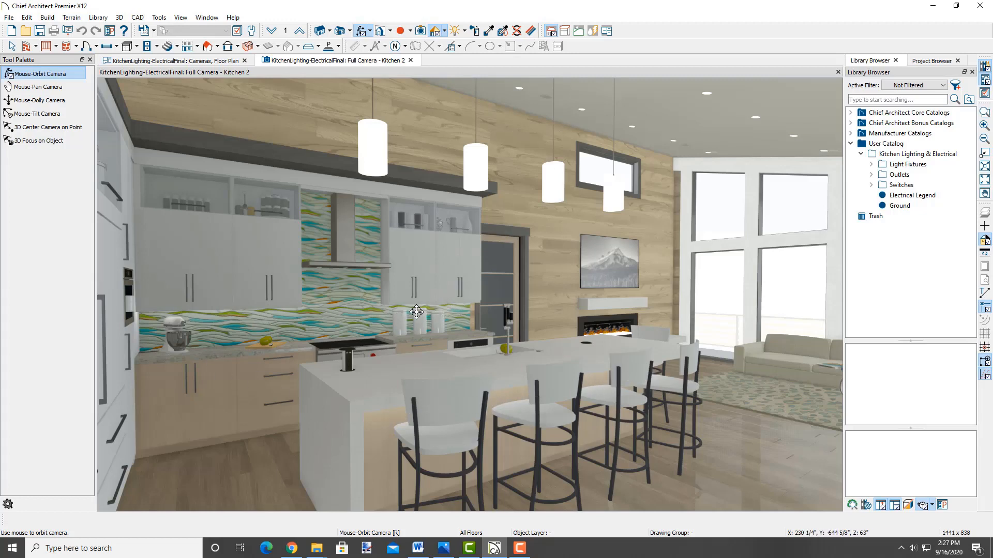
click(444, 31)
click(454, 45)
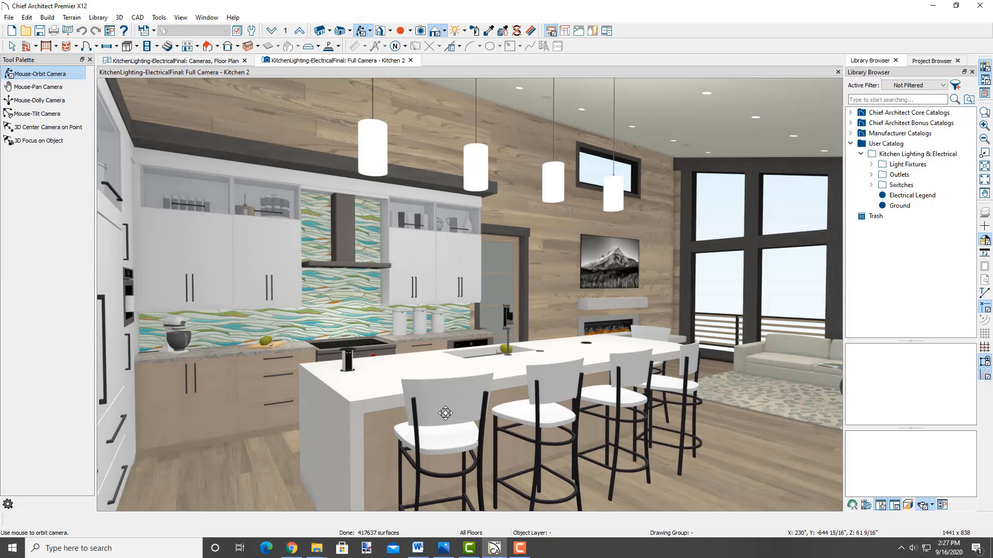
click(445, 32)
click(464, 137)
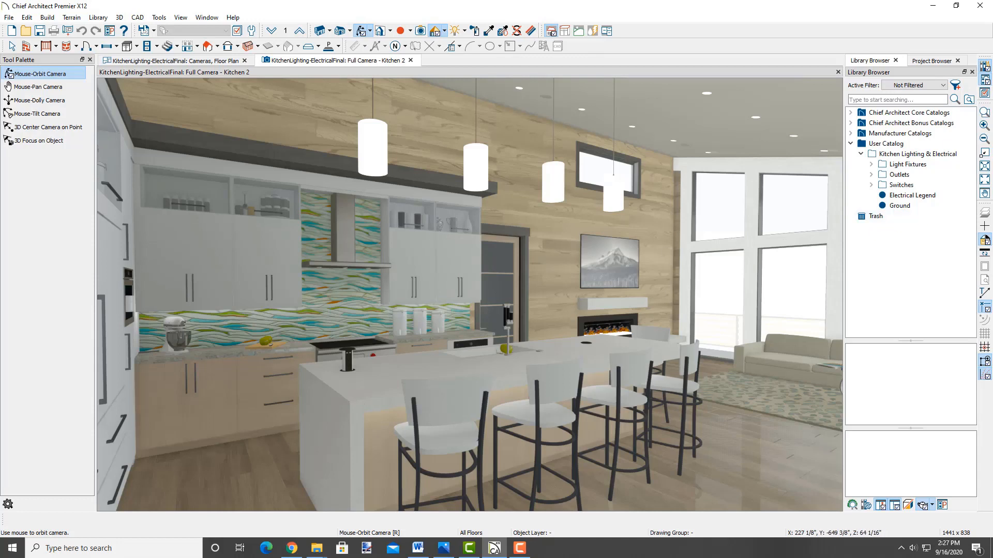
Switch to Photos and compare the Standard Lights Off and Standard Lights On images at full-screen size, closing them when done.
key(alt+Tab)
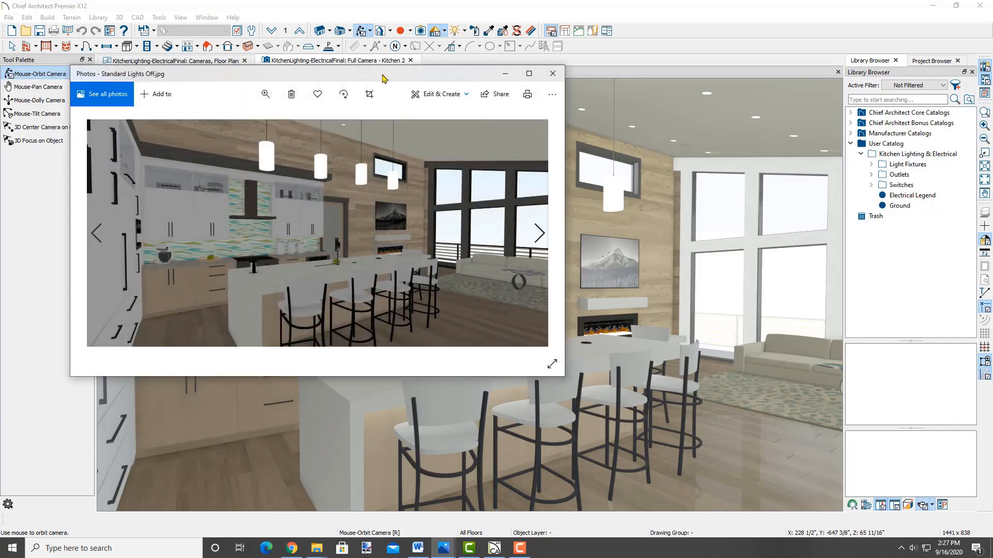
drag(383, 77, 408, 1)
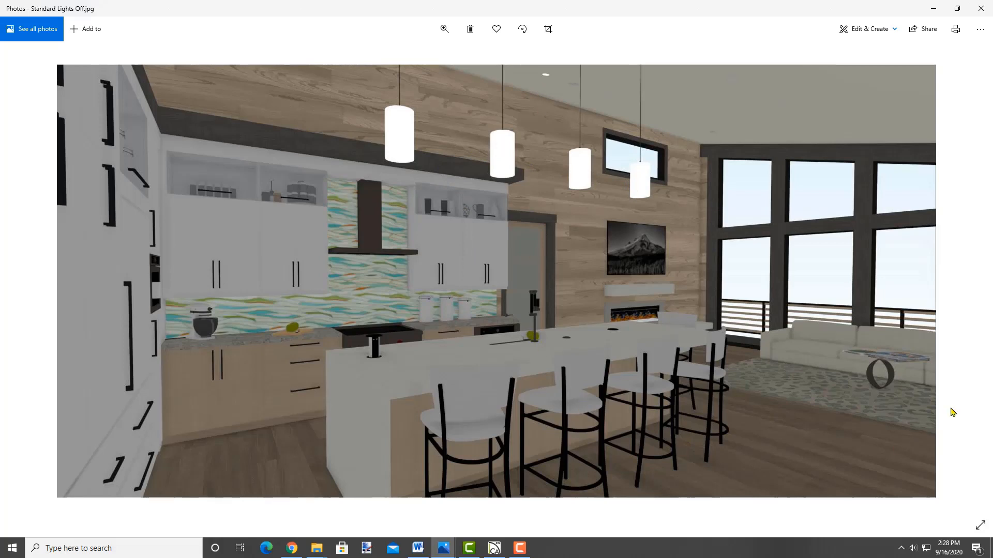
click(969, 286)
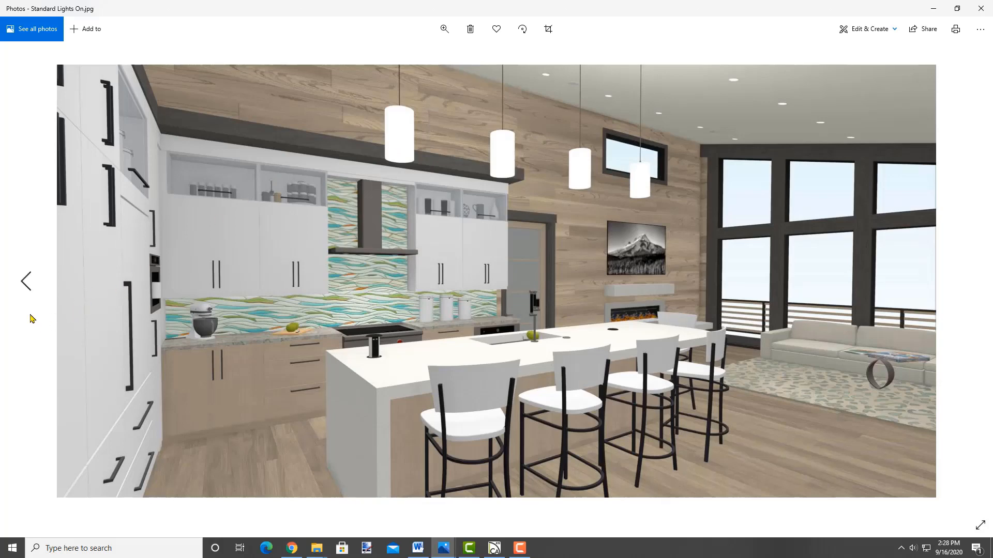
click(26, 284)
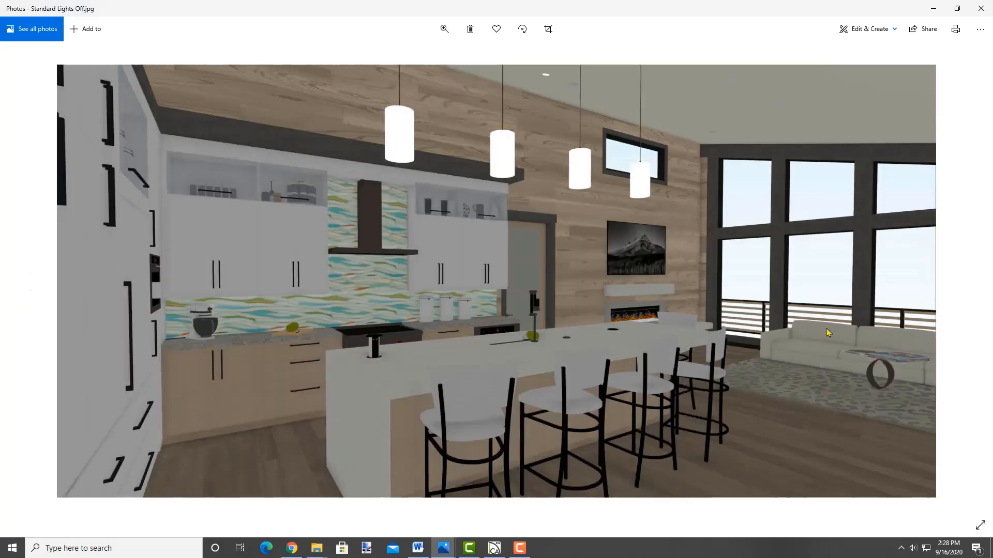
click(968, 283)
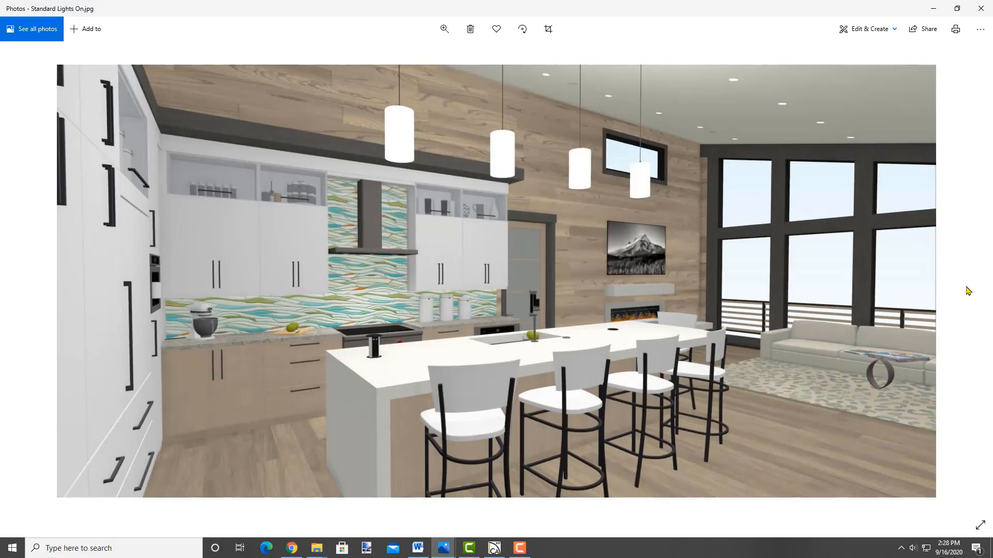
click(980, 10)
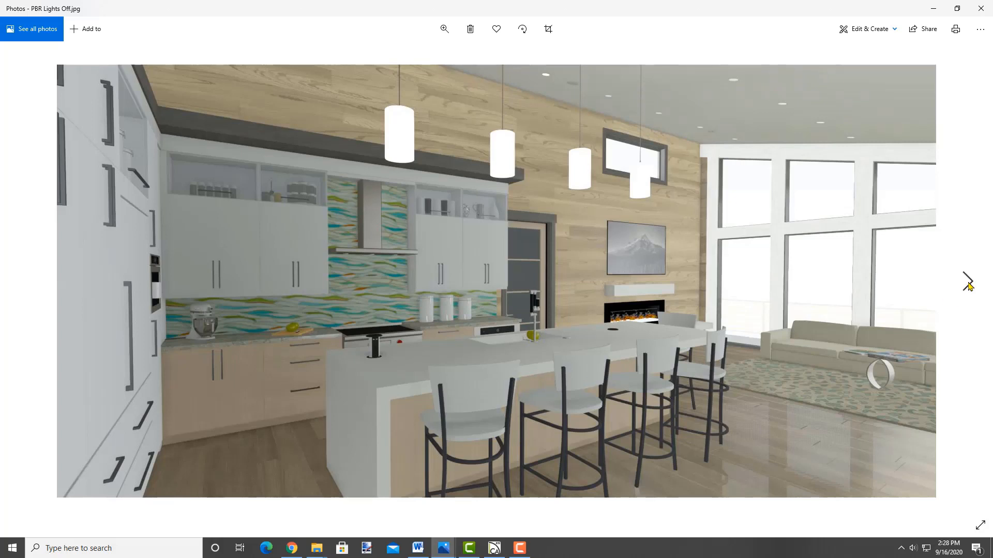
Compare the PBR Lights Off and PBR Lights On images, closing them when done.
click(967, 282)
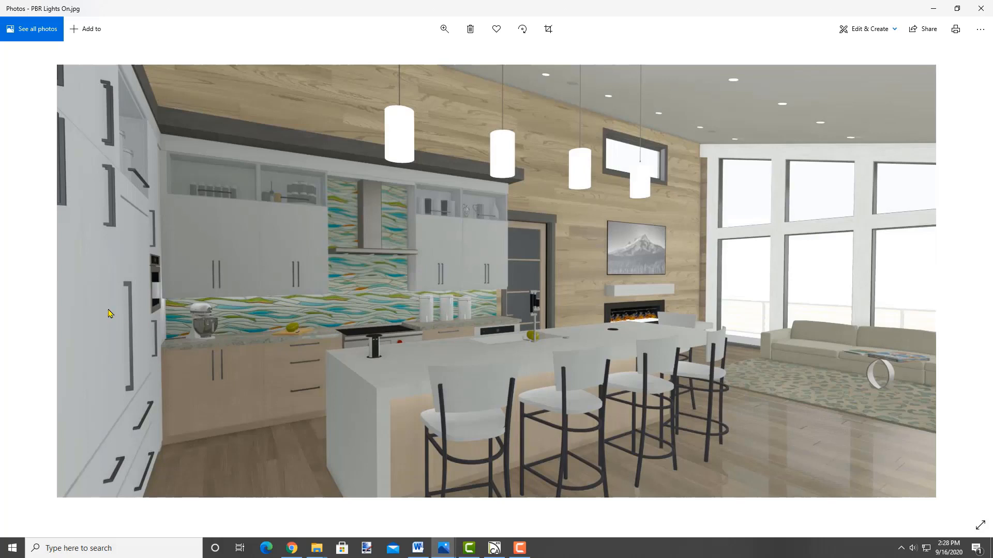
click(26, 282)
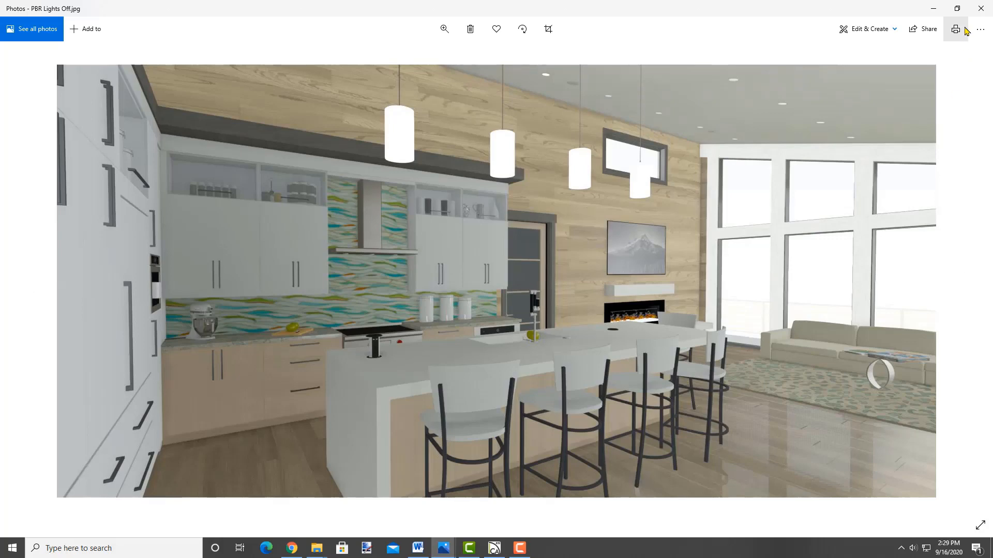
click(981, 9)
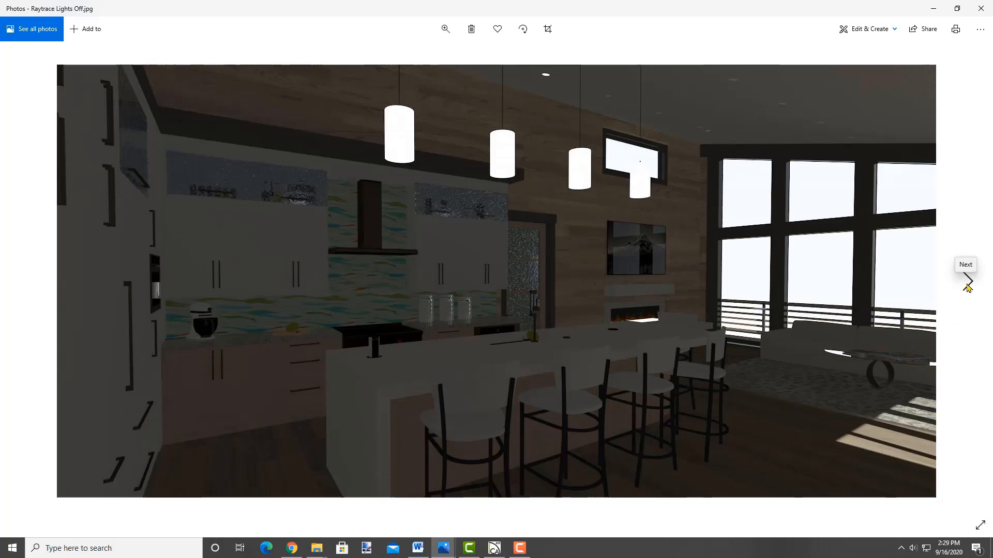
Compare the Raytrace Lights Off and Raytrace Lights On images, and close Photos to return to Chief Architect.
click(968, 283)
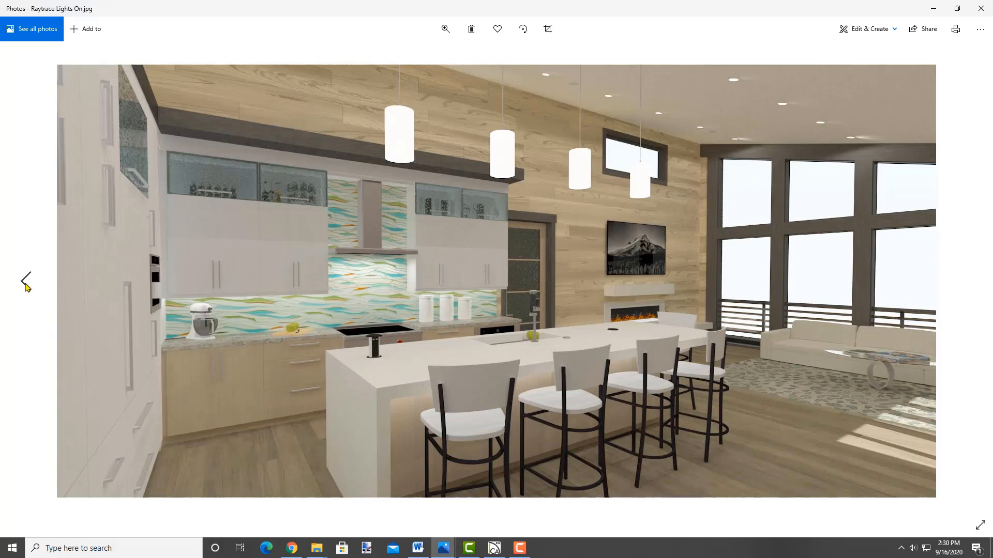
click(25, 282)
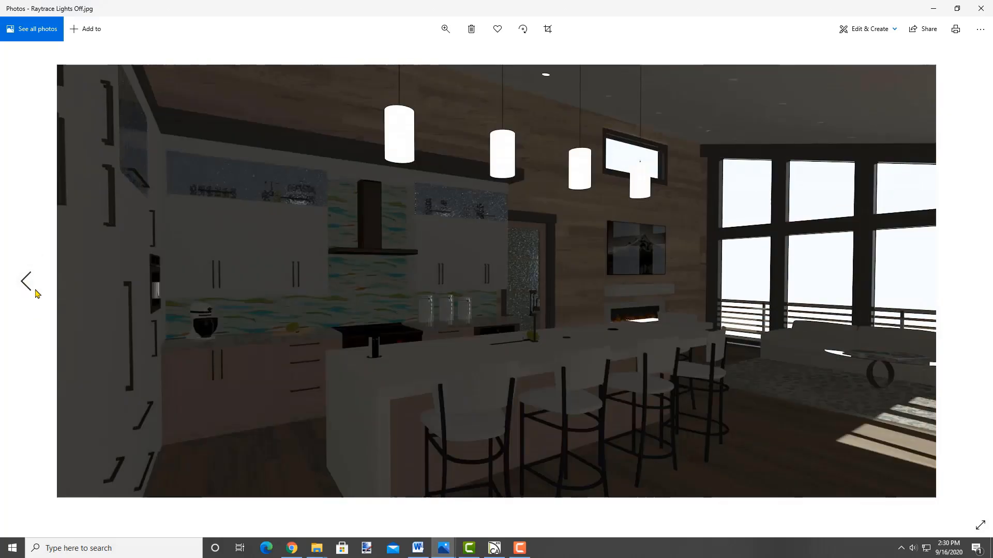
click(967, 283)
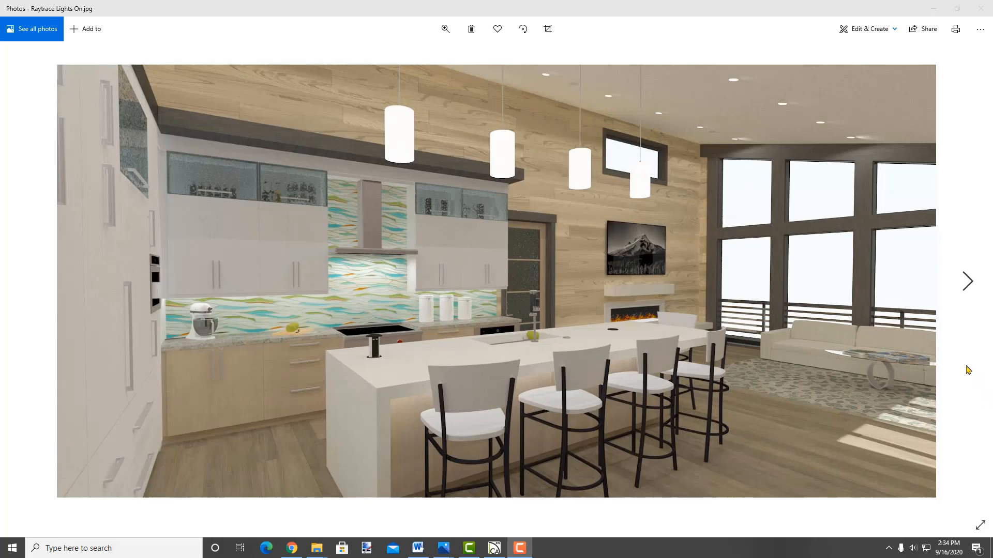
click(981, 9)
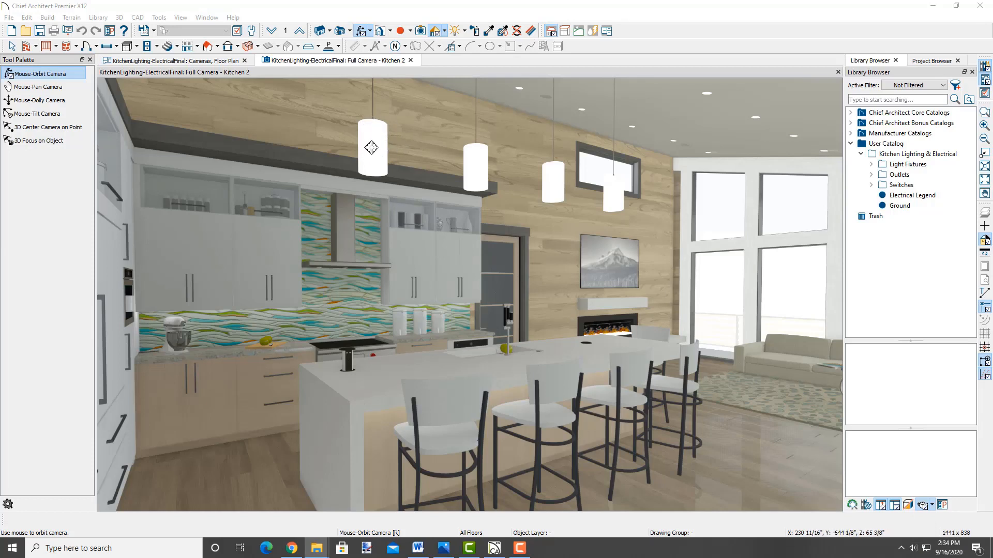
Examine the light source, intensity, color and offset settings in the nearest island pendant's light data, leaving them as they are.
key(space)
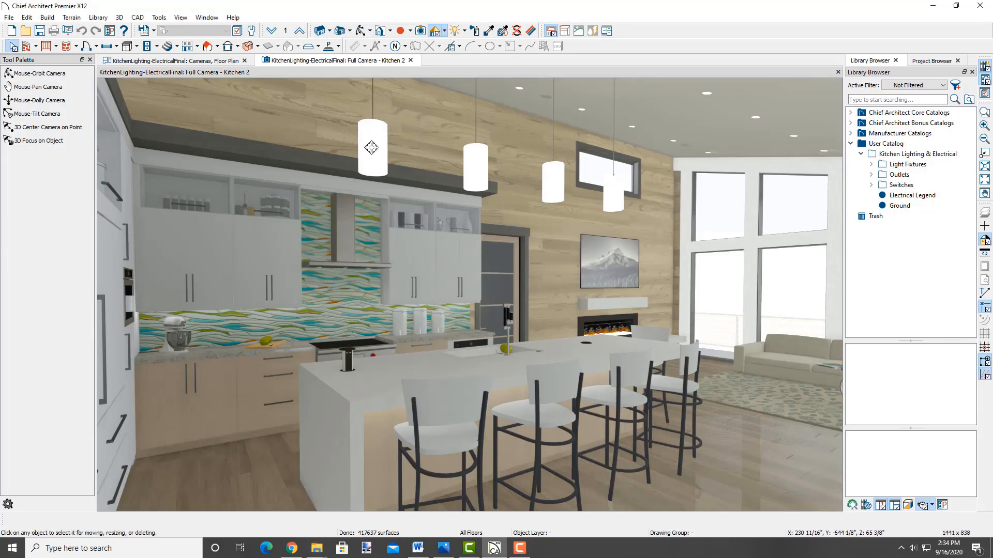
click(371, 148)
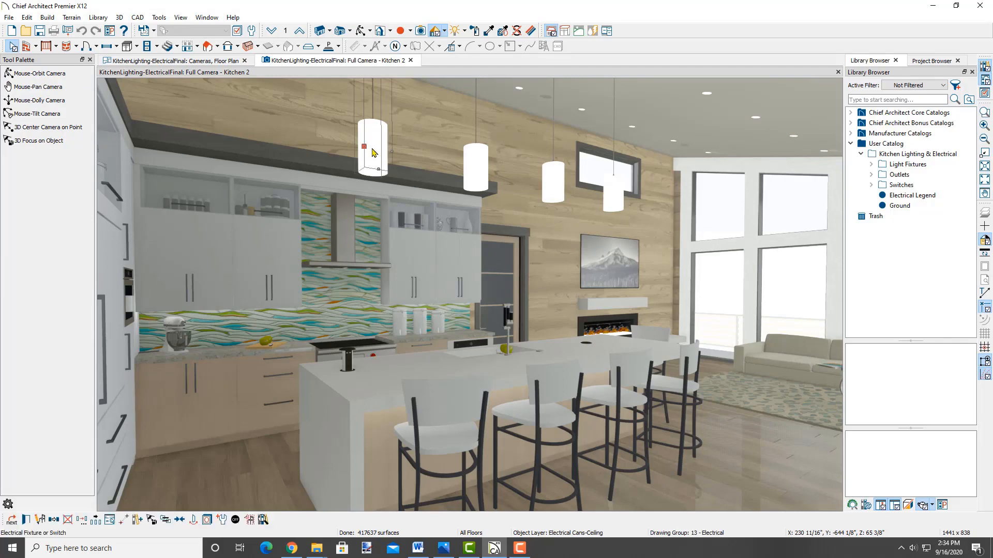
double_click(372, 151)
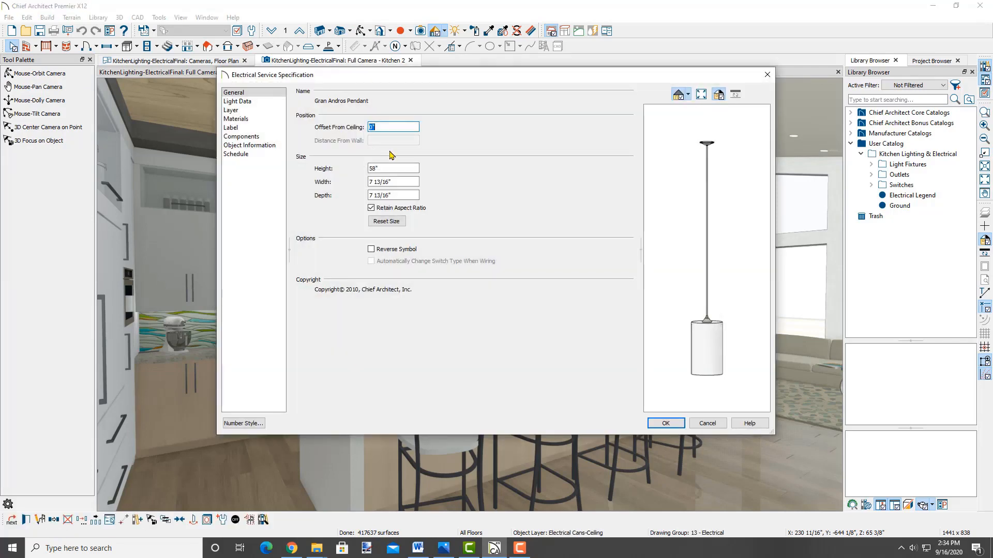
click(241, 105)
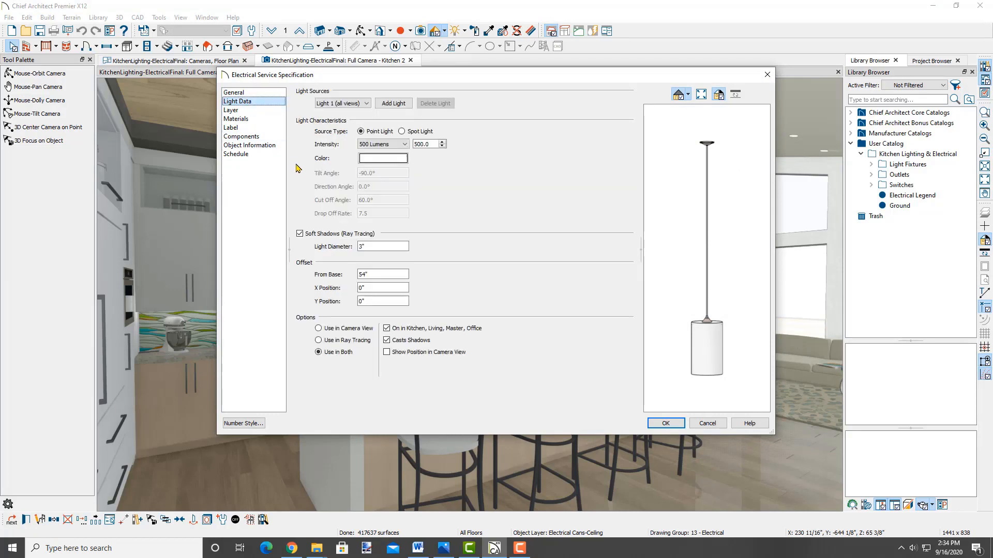
click(328, 104)
click(329, 109)
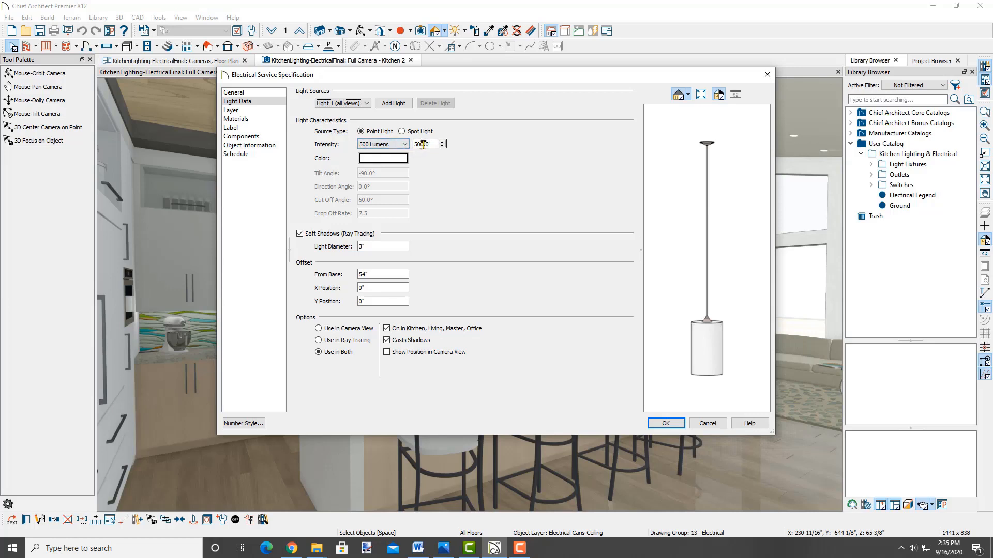
click(398, 162)
click(360, 301)
click(767, 75)
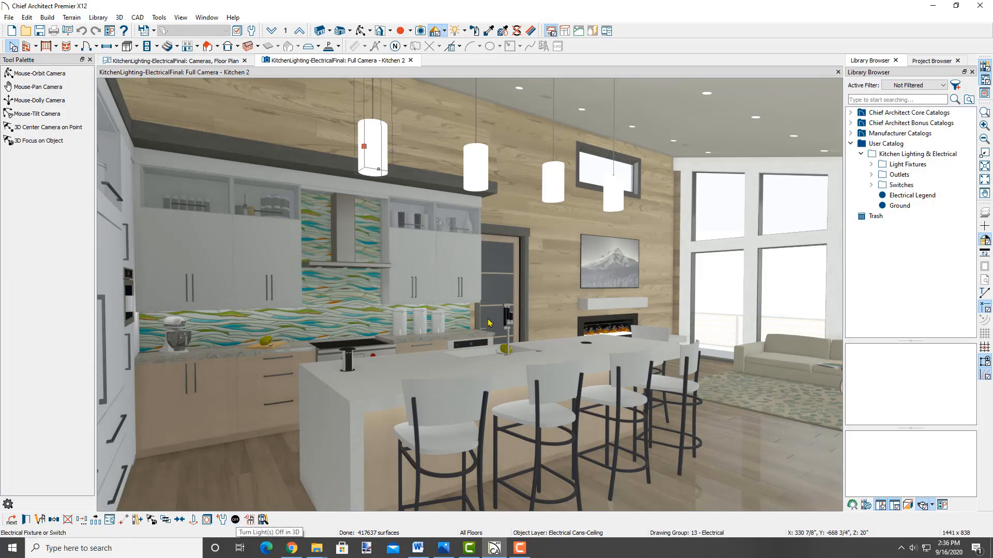
Turn the nearest recessed ceiling light off in the 3D view, and turn the same light back on.
click(706, 94)
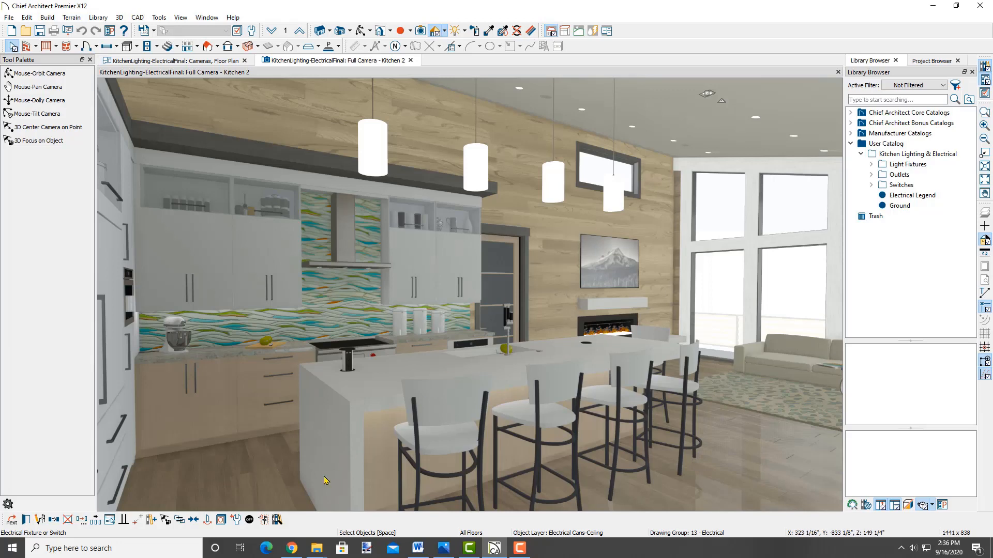
click(249, 520)
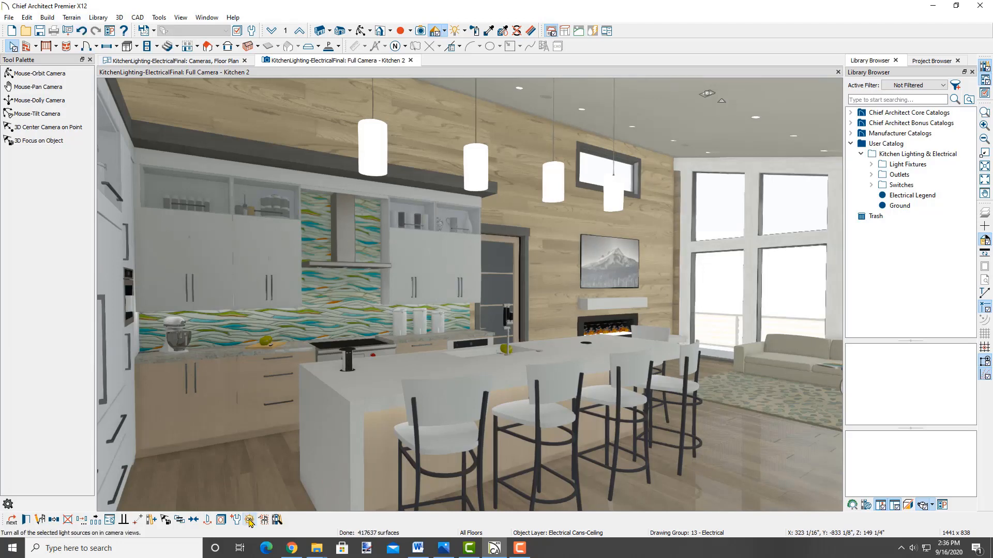
key(Escape)
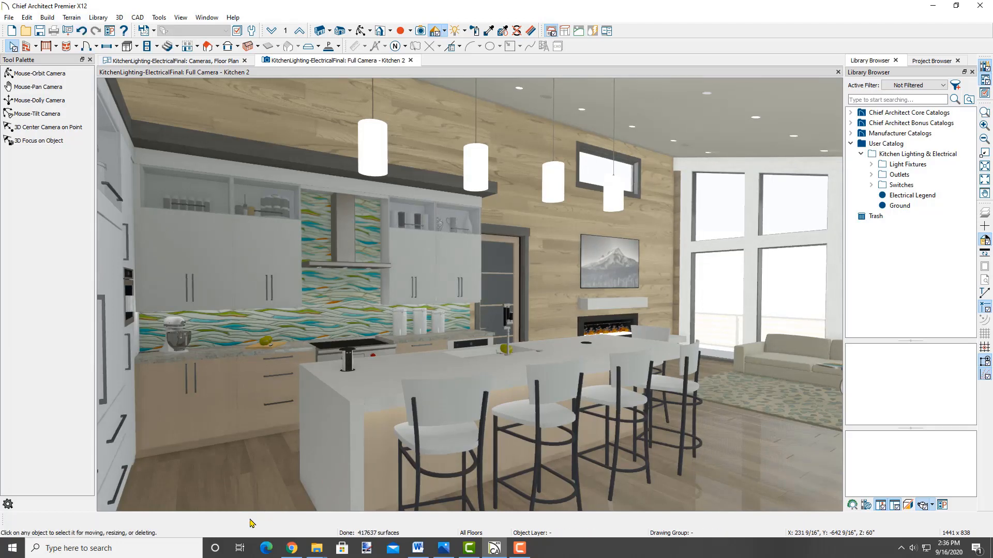
click(707, 98)
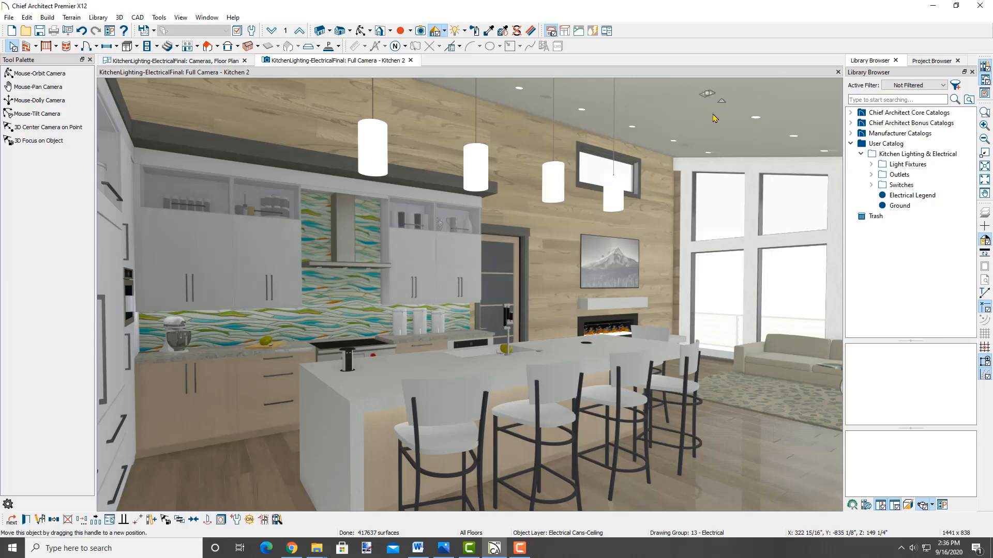
click(249, 520)
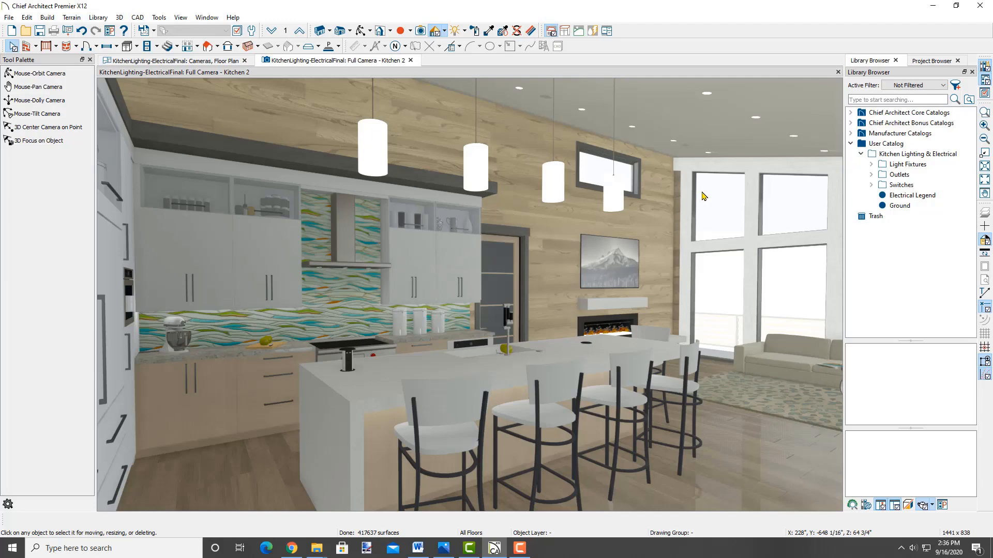
Turn off the three Cookhood Puck Lights and all seven Gran Andros Pendants together in the light set "Kitchen, Living, Master, Office".
click(464, 32)
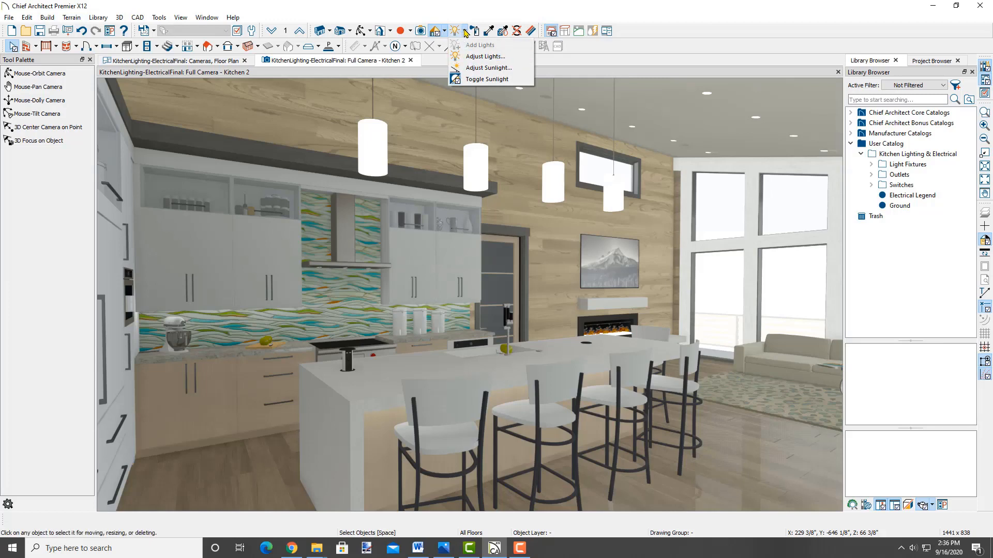
click(474, 58)
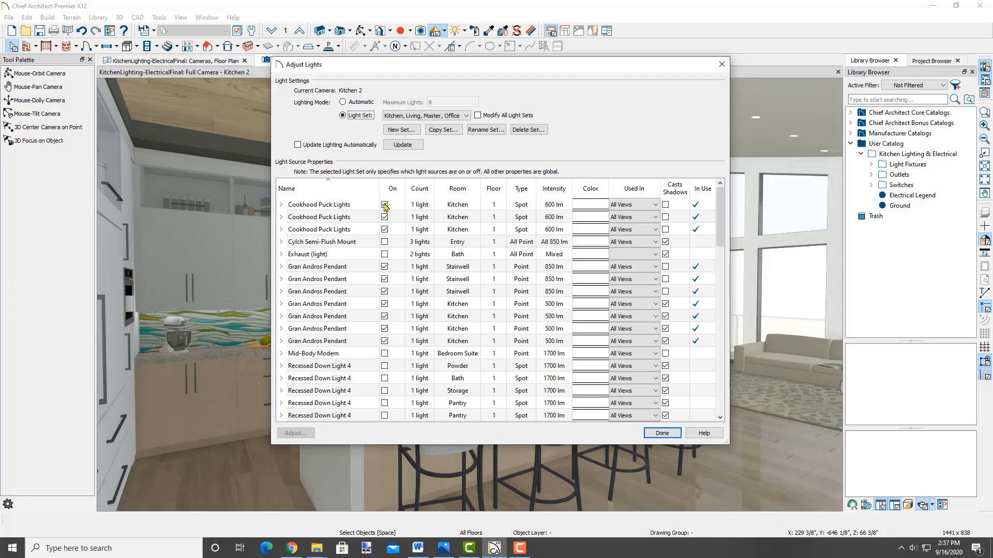
click(361, 206)
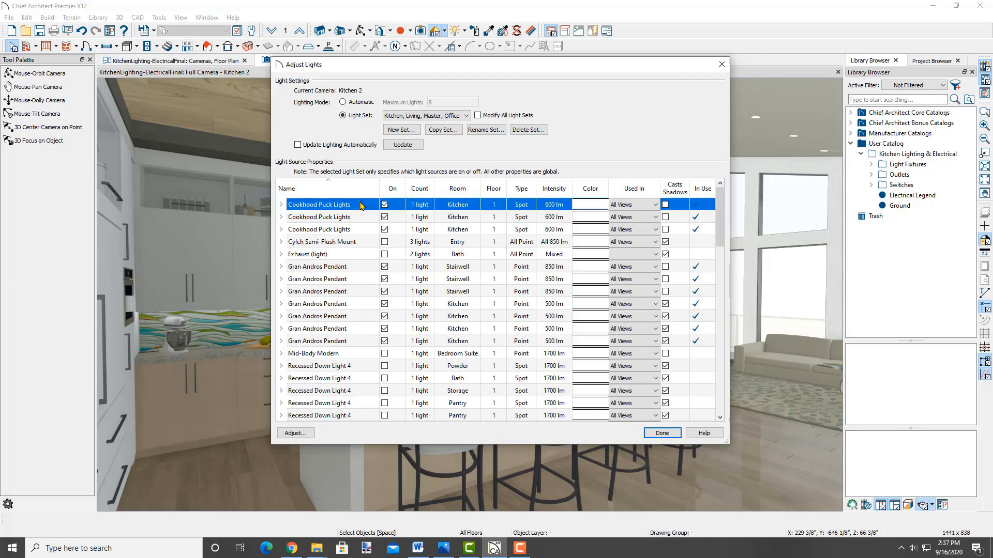
click(368, 231)
click(365, 217)
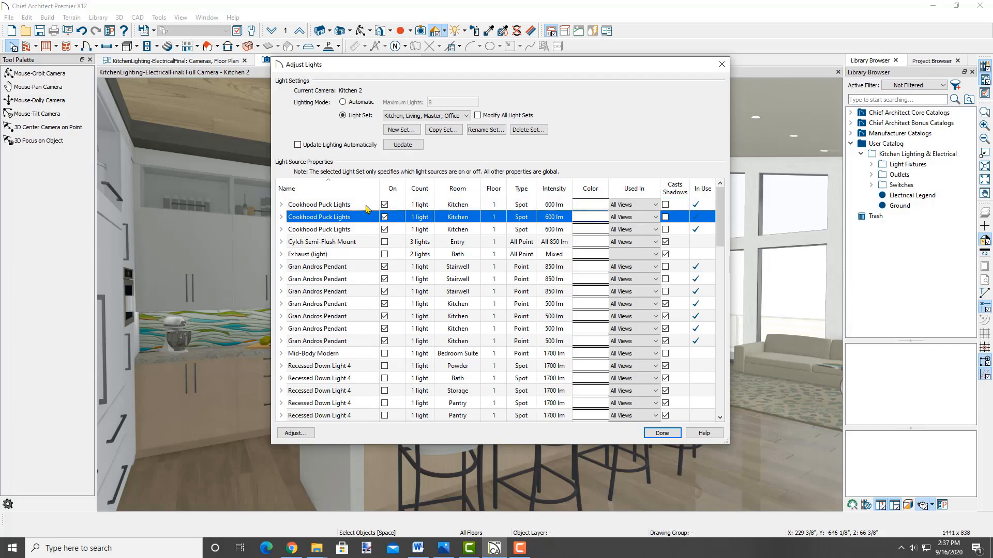
ctrl+click(365, 206)
ctrl+click(369, 231)
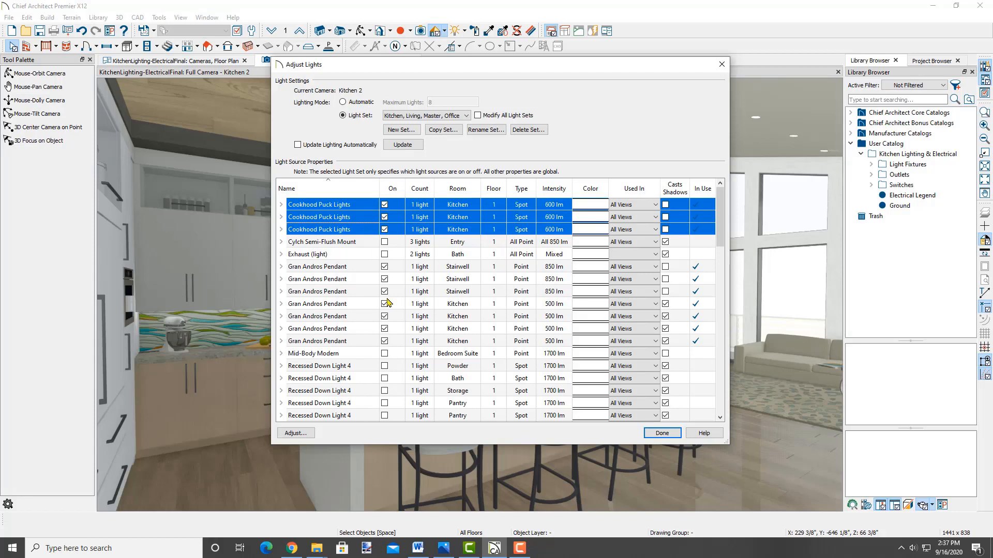
ctrl+click(359, 268)
ctrl+click(360, 280)
ctrl+click(362, 293)
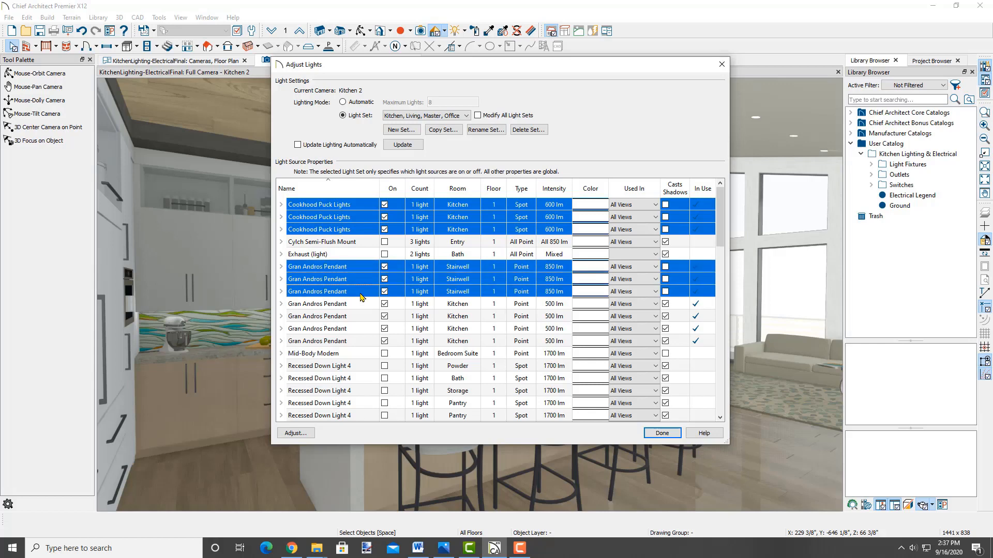
ctrl+click(364, 305)
ctrl+click(366, 317)
ctrl+click(366, 329)
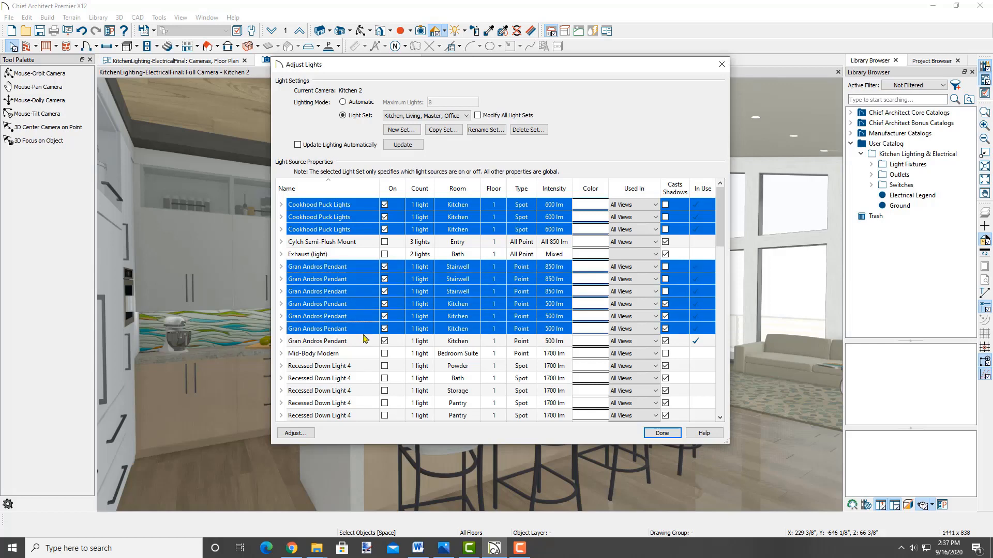
ctrl+click(365, 341)
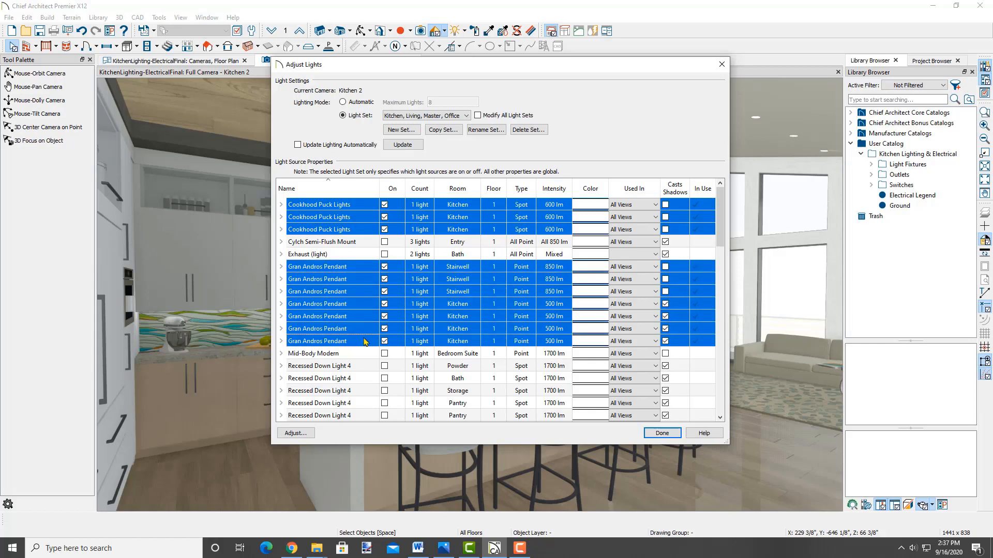
click(384, 267)
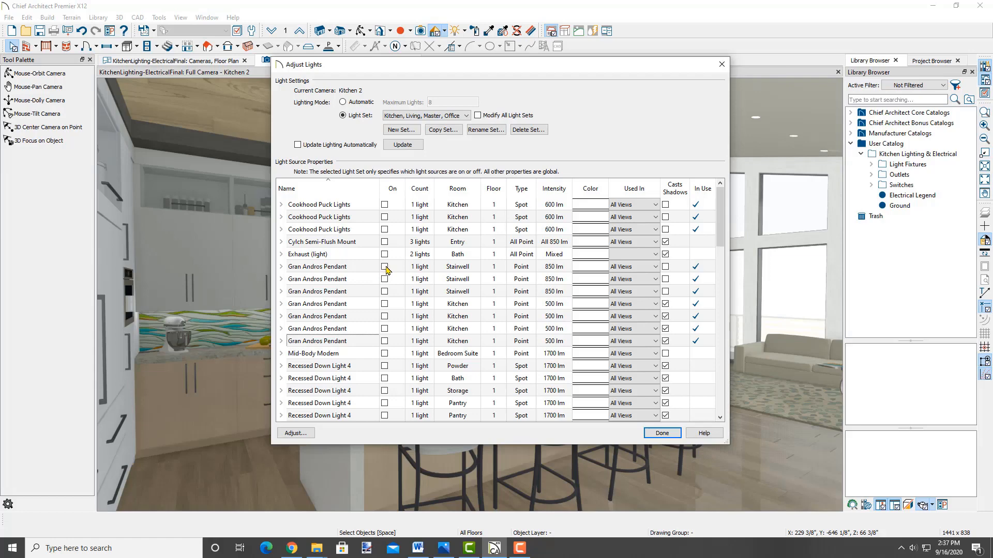
scroll(387, 270, down, 8)
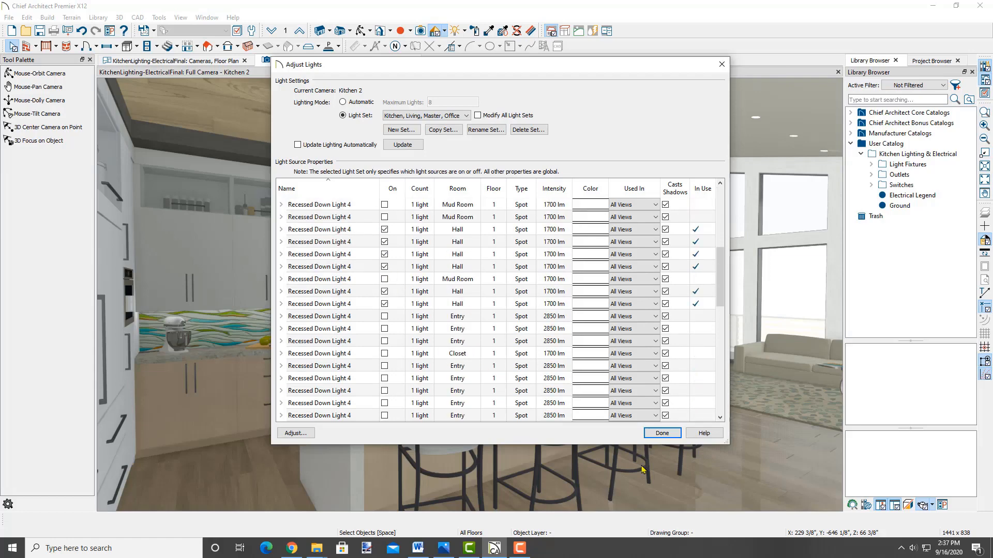
click(662, 433)
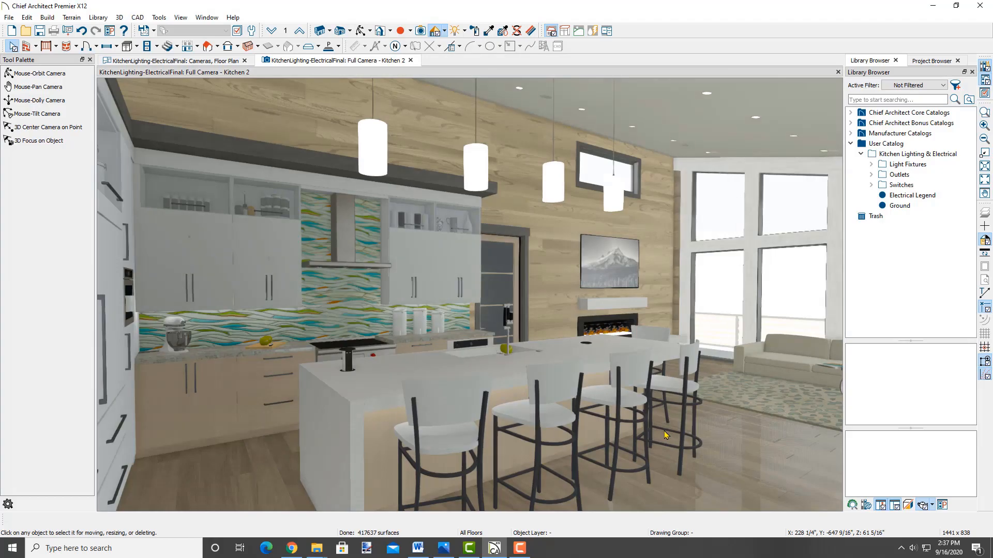
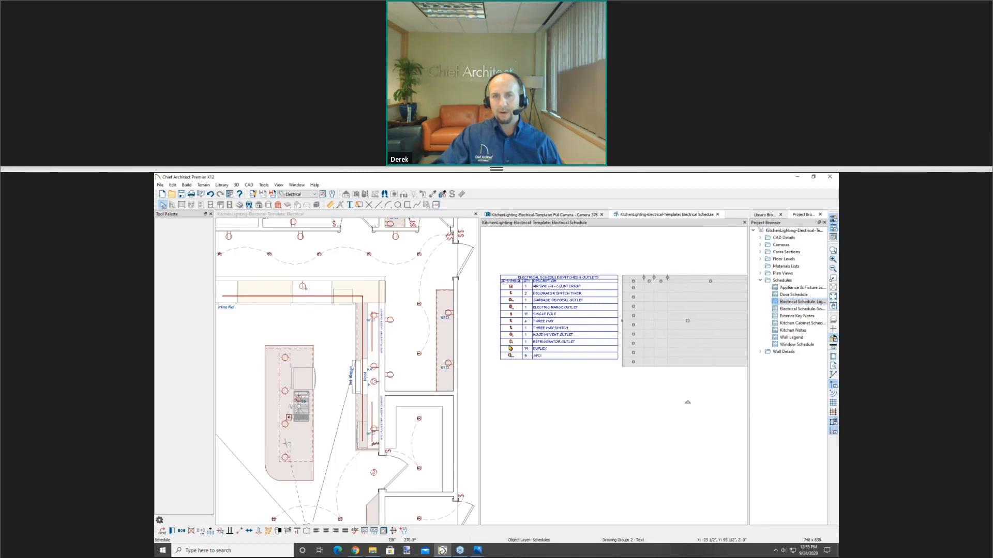
Add the Number column to the Electrical Schedule-Switches & Outlets.
double_click(539, 329)
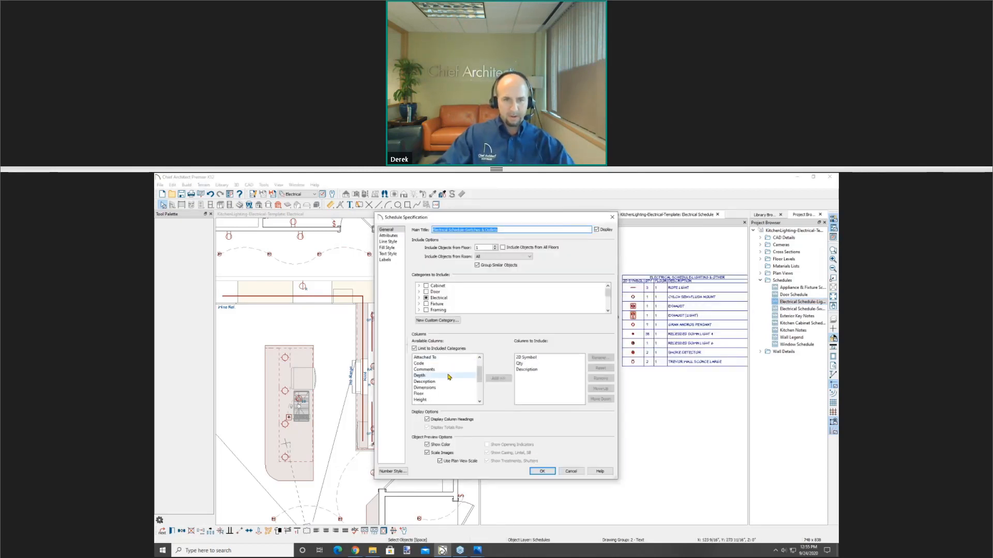
scroll(439, 393, down, 1)
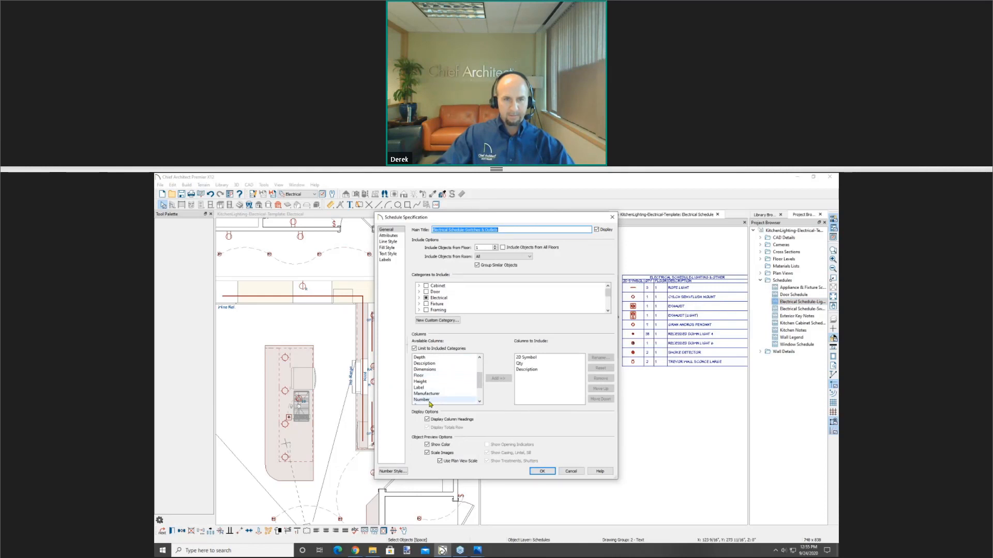
click(429, 400)
click(498, 379)
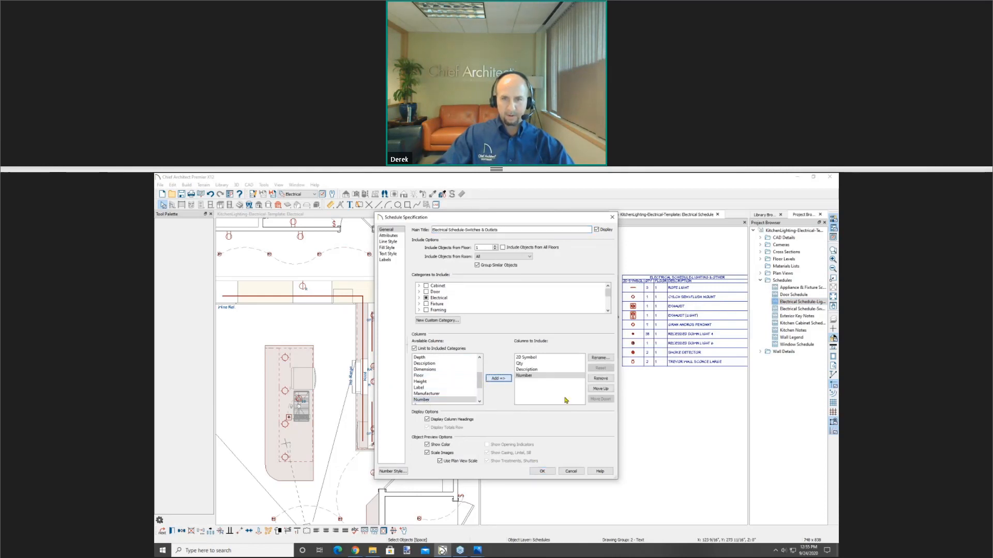
click(542, 472)
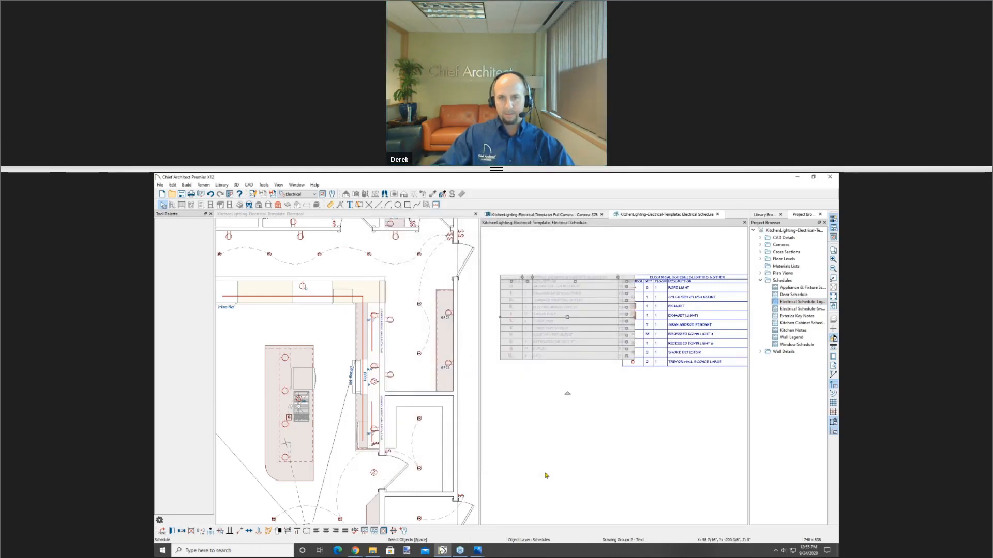
click(547, 469)
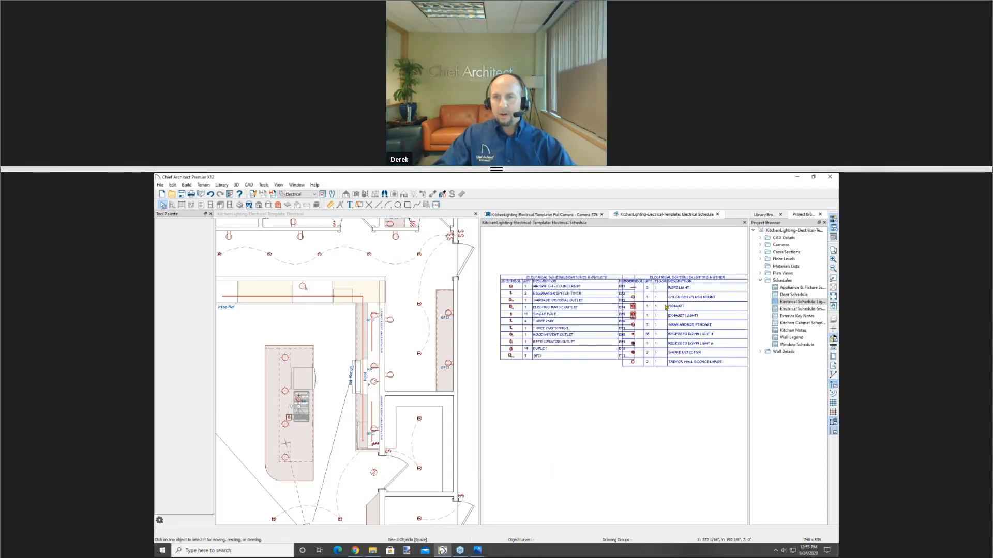
Move the switches and outlets schedule left, clear of the lighting schedule, and close the Electrical Schedule view.
click(569, 323)
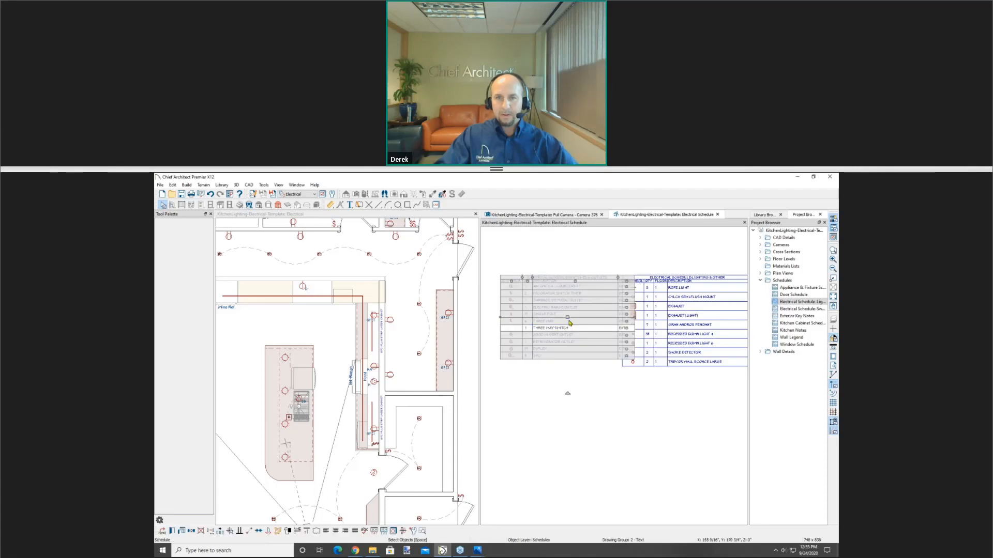
drag(567, 316, 548, 317)
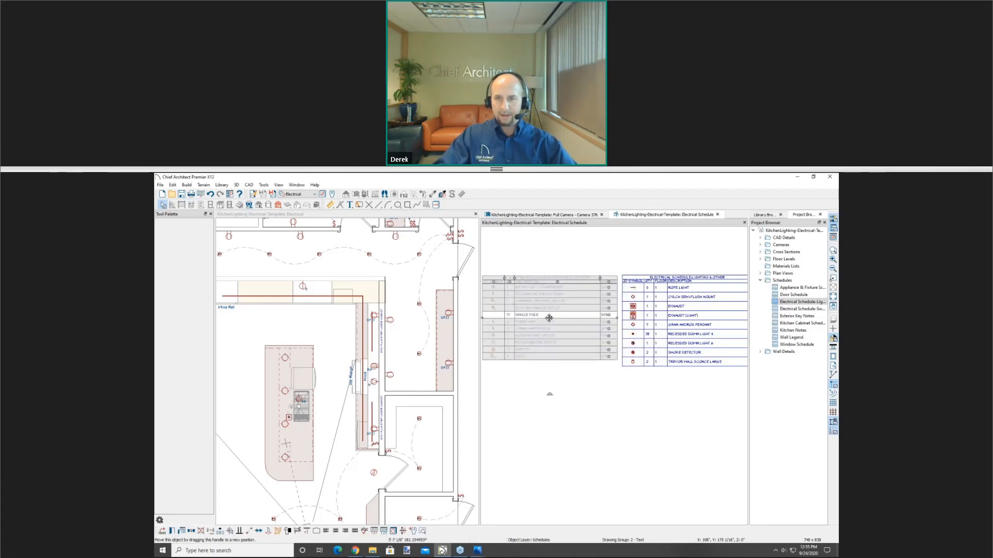
click(605, 424)
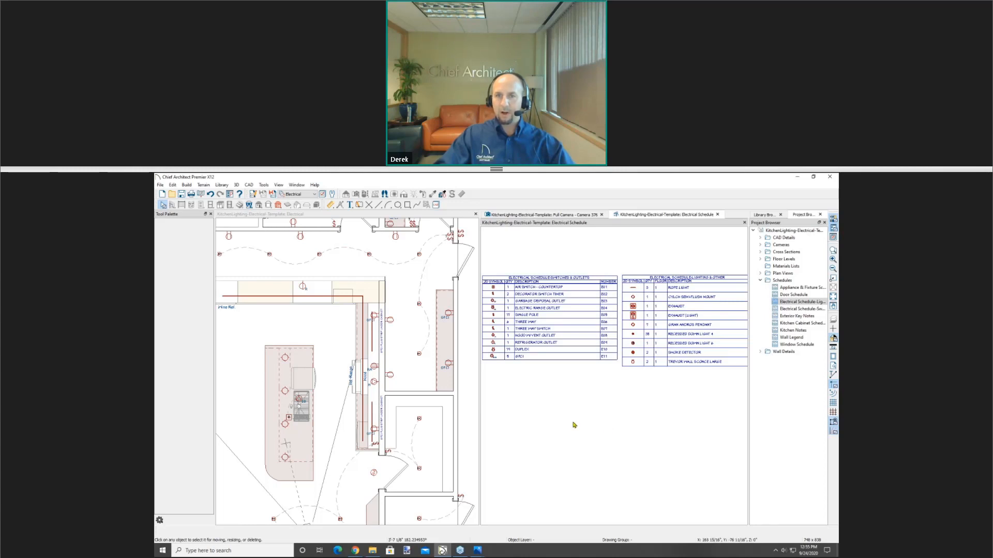
middle_drag(573, 424, 588, 429)
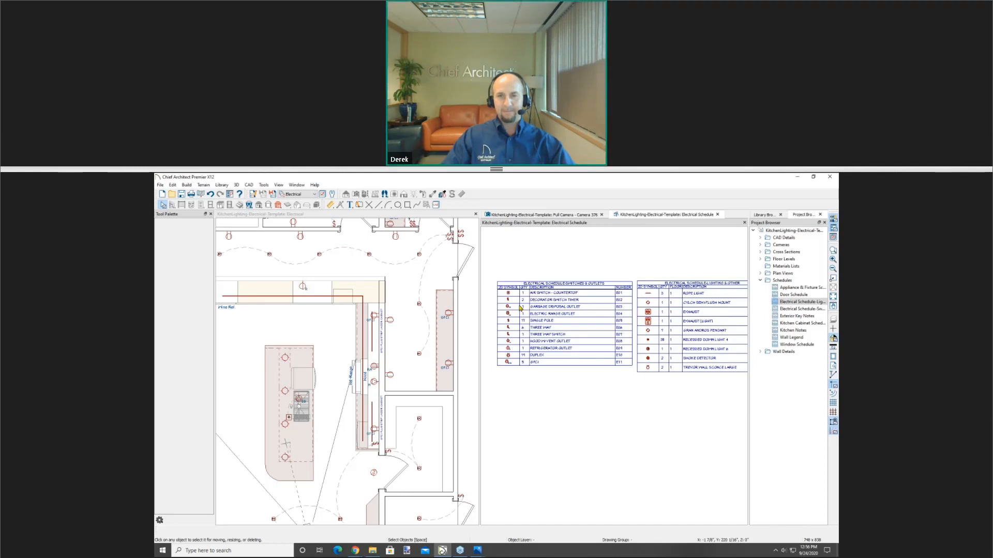
click(718, 215)
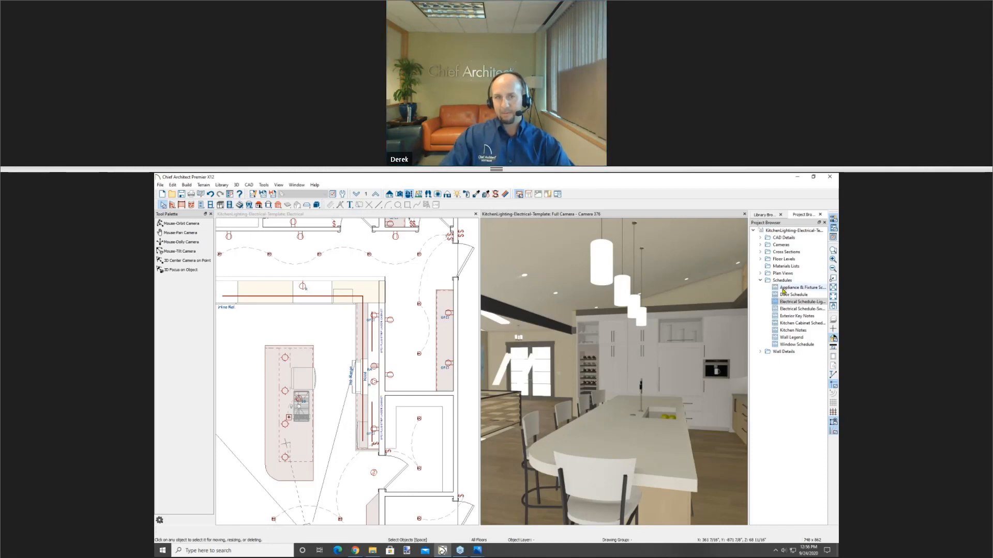
Turn on the Electrical, Labels layer in the Electrical plan view to show the fixture labels, and undo that display change.
click(360, 216)
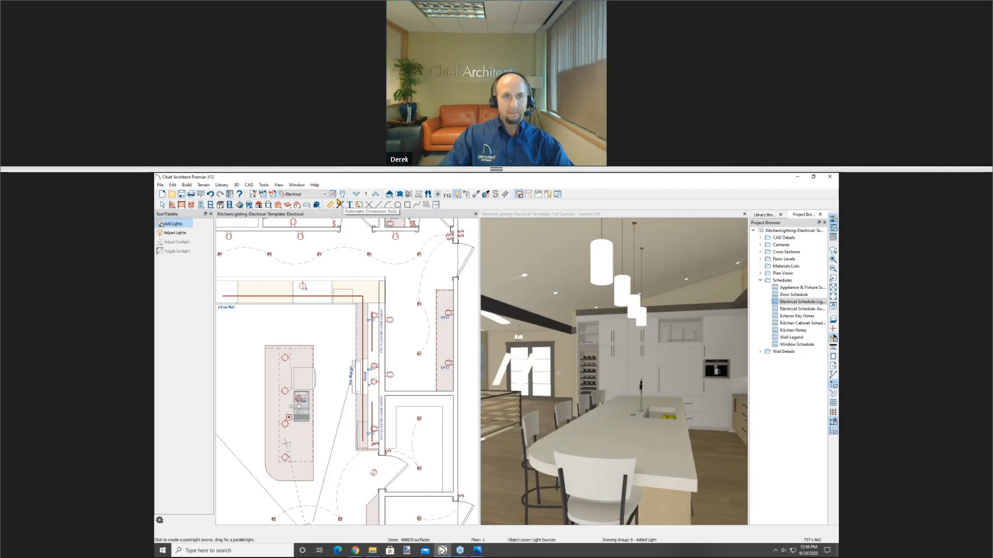
click(332, 194)
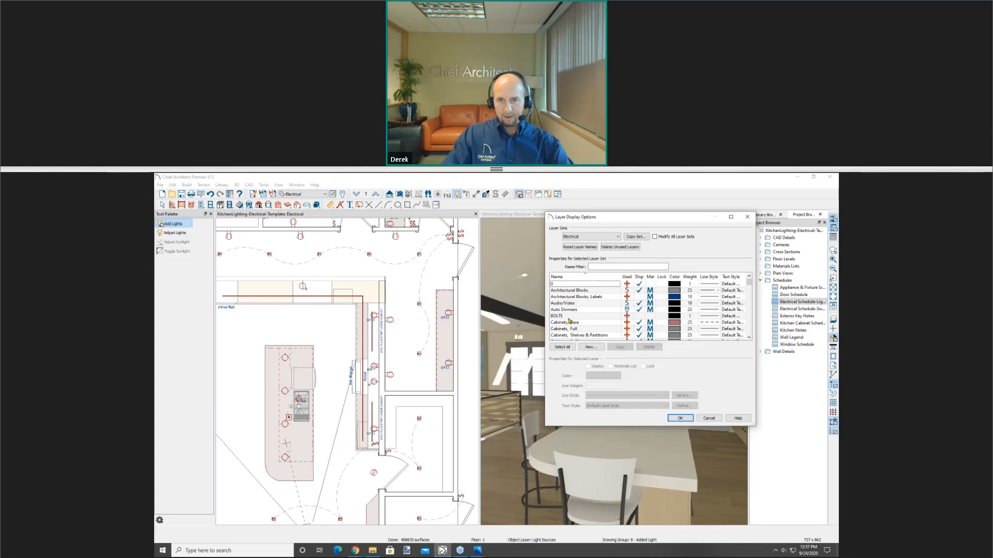
key(e)
scroll(586, 325, down, 1)
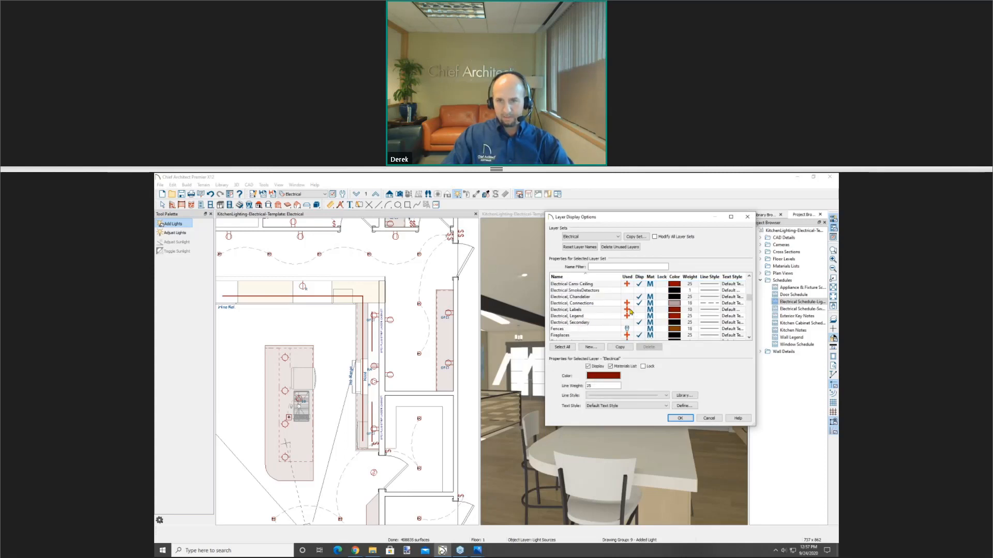
click(637, 310)
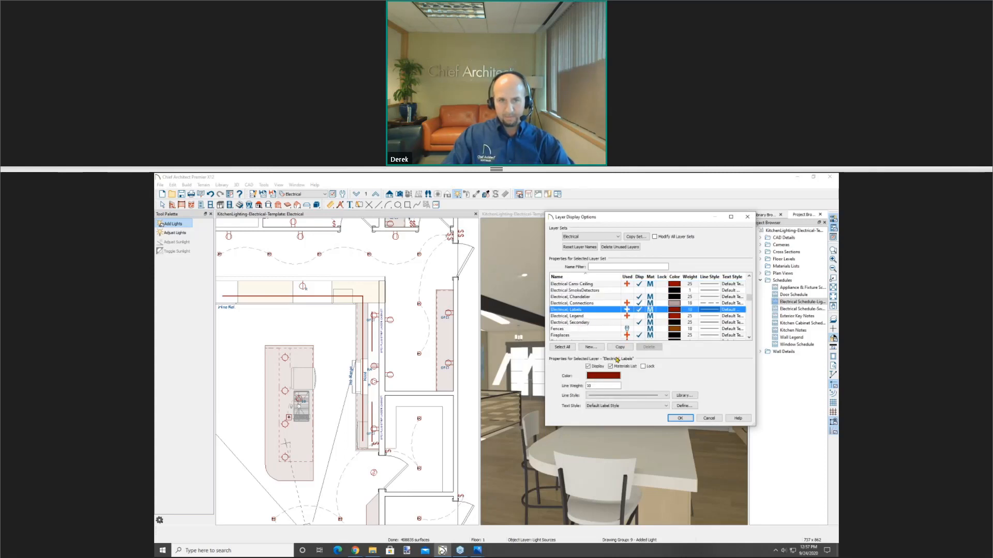
click(680, 419)
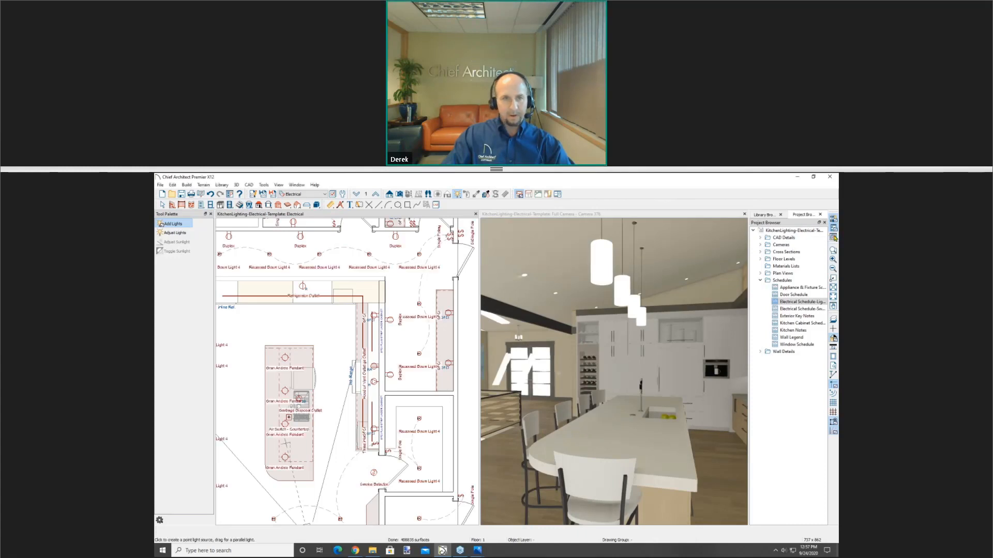
scroll(407, 367, down, 1)
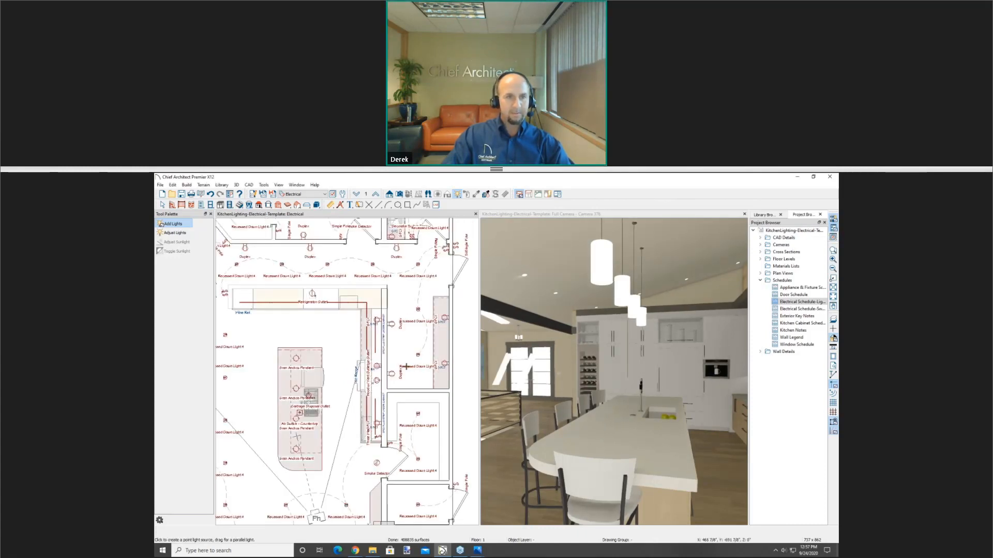
scroll(407, 367, down, 1)
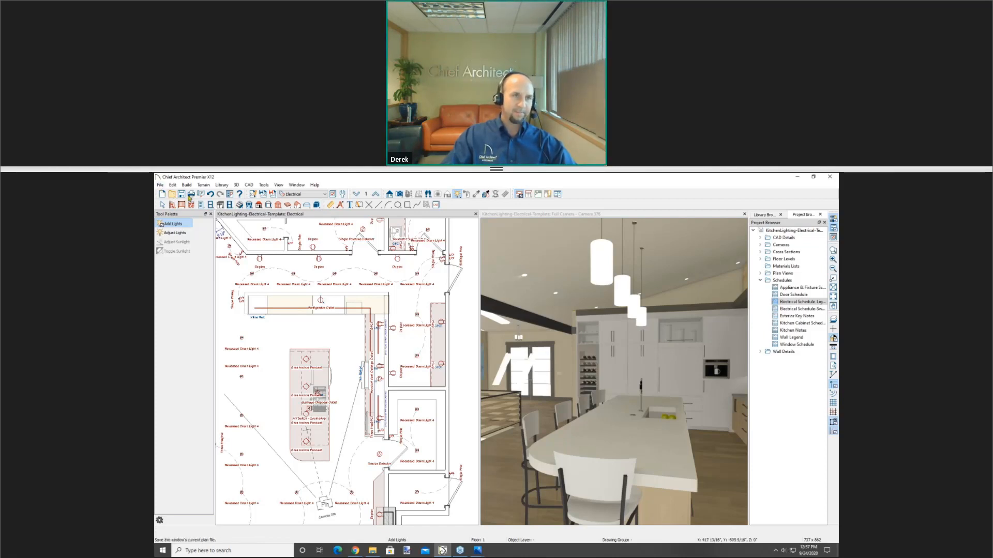
click(211, 195)
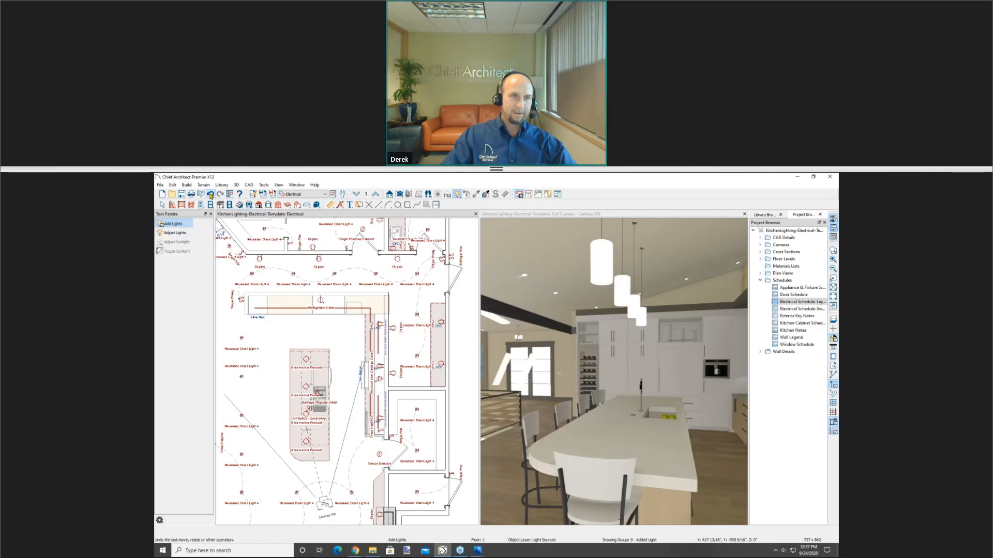
click(211, 195)
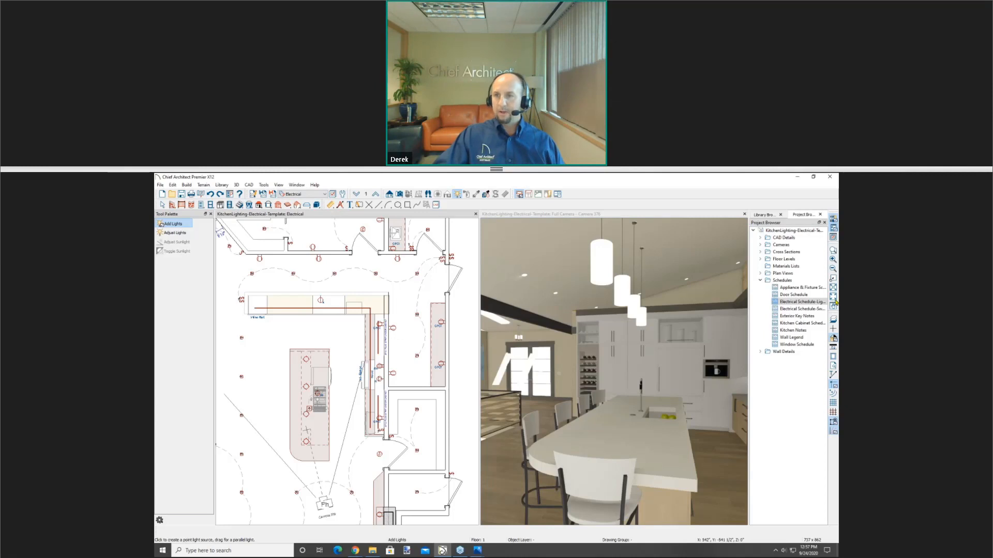
Open the lighting and other electrical schedule from the project's schedules, and close its view again.
double_click(792, 302)
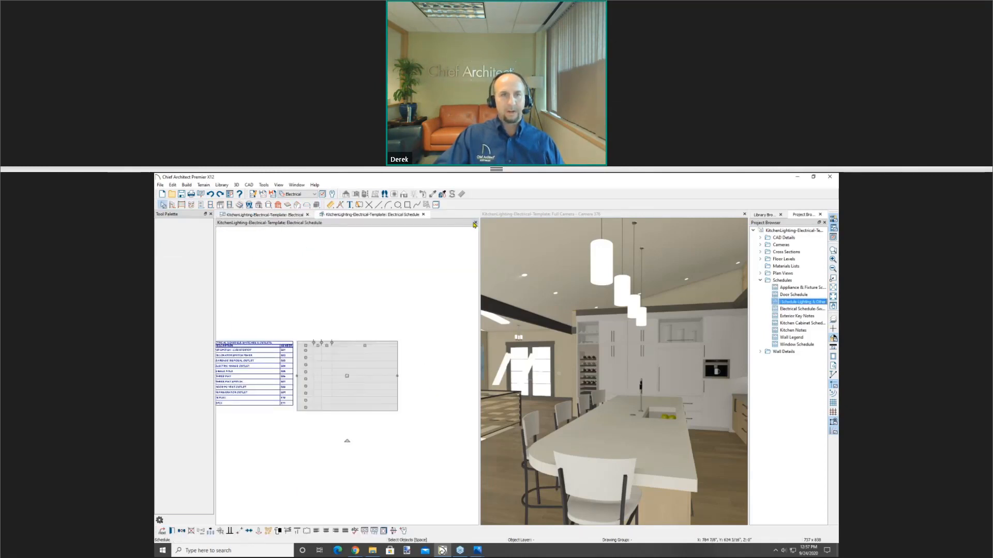
click(425, 215)
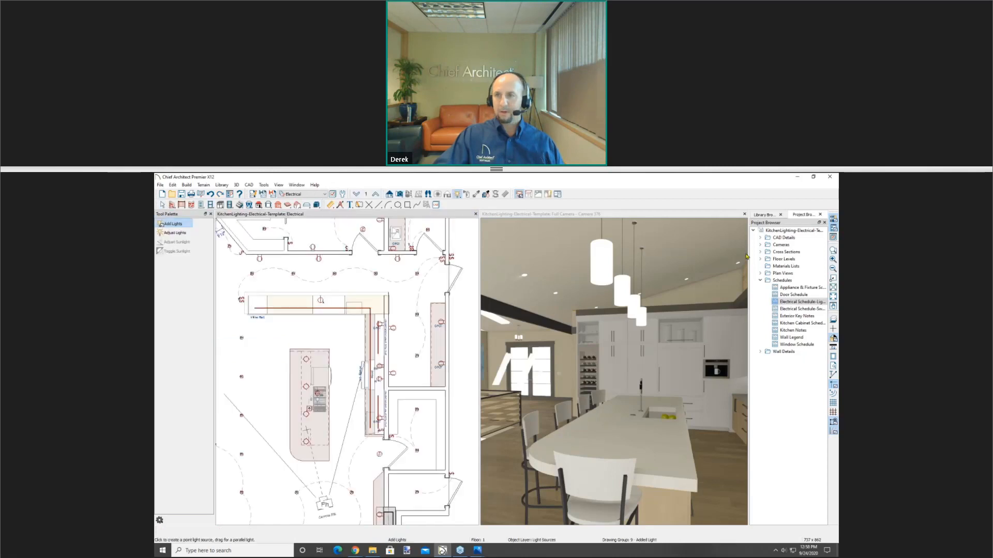
Create a new CAD detail named Elec Schedule in the project.
click(760, 238)
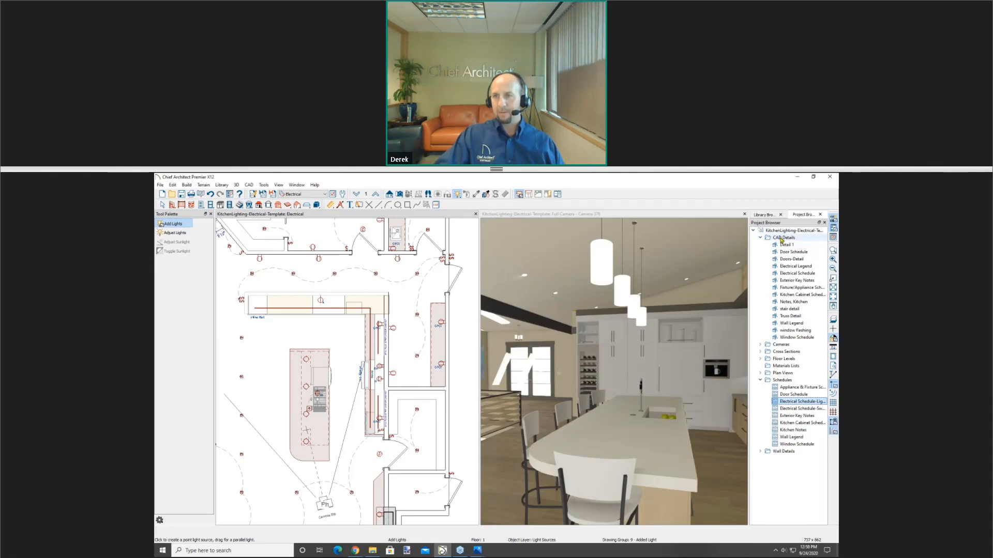
right_click(781, 240)
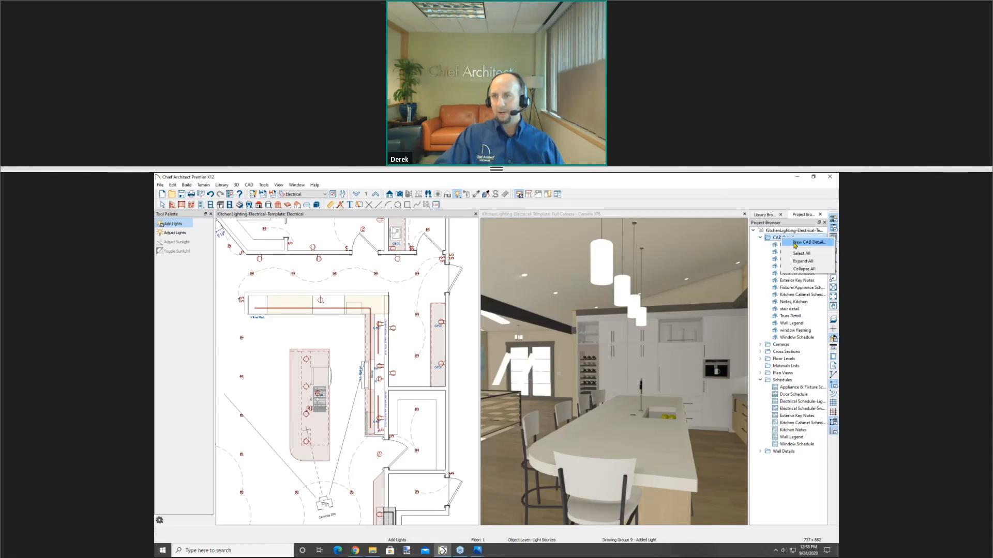
click(796, 245)
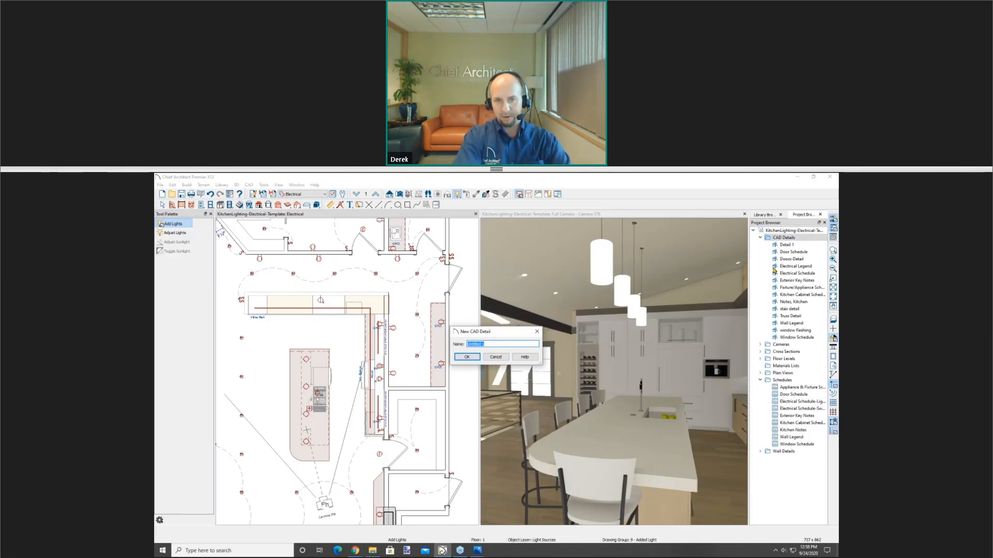
text(Elec Sch)
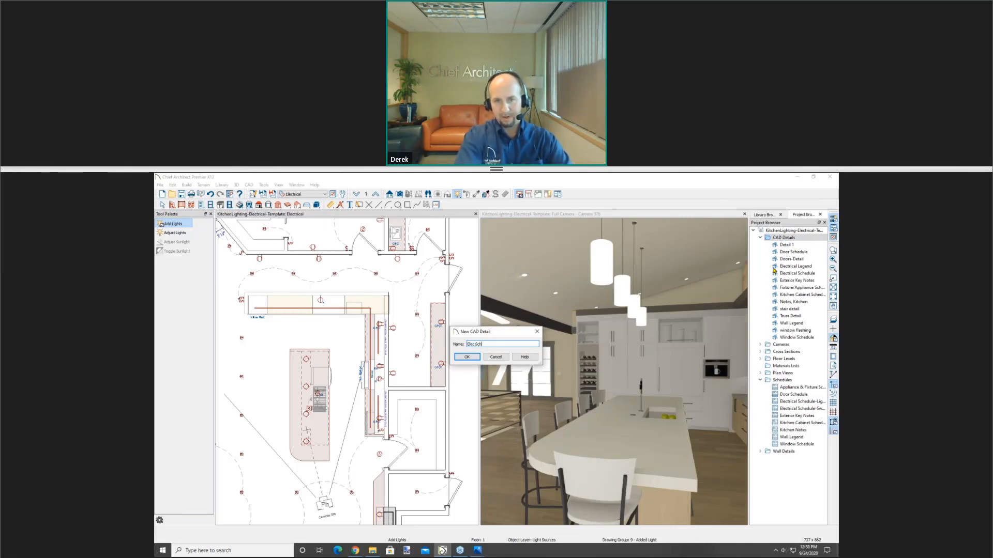
text(edule)
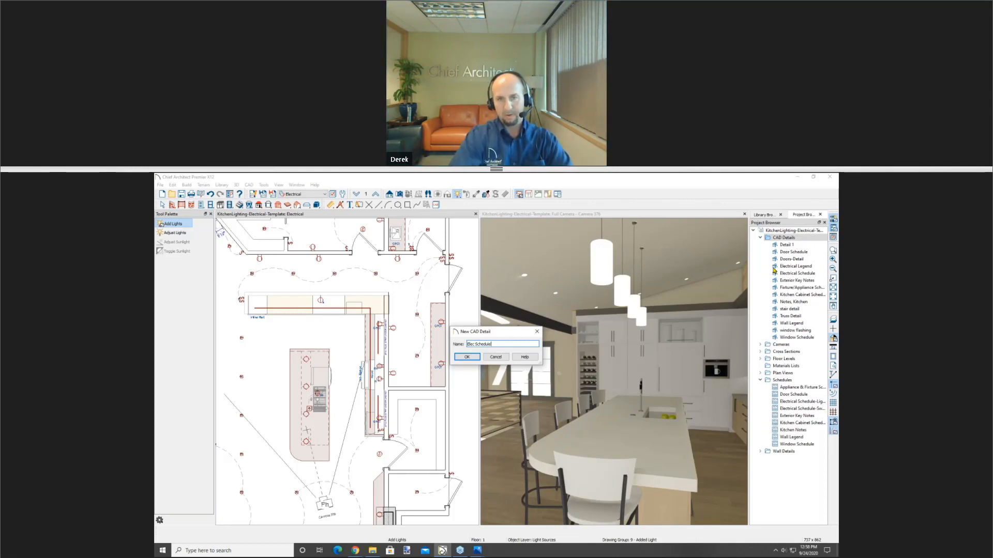
click(468, 357)
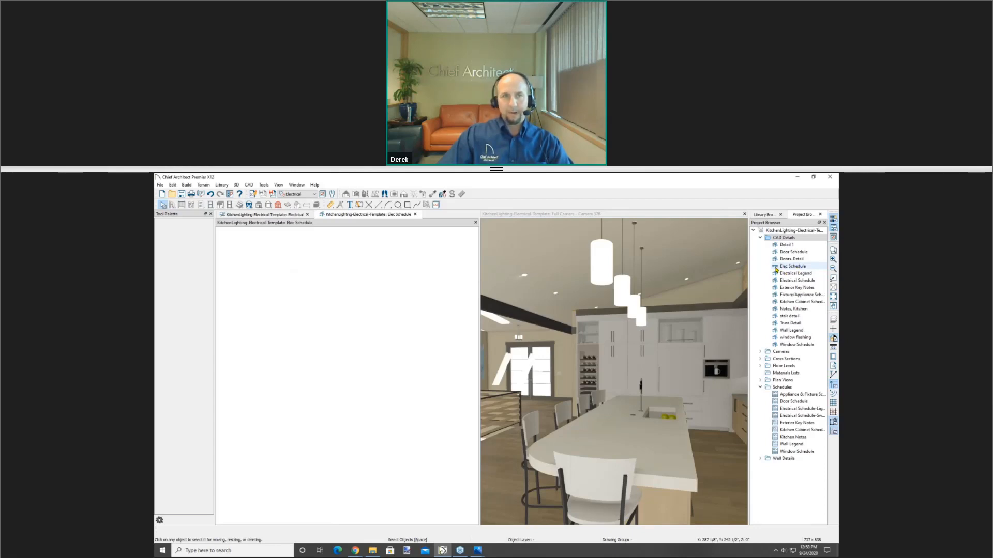
Group the open views into a single tabbed window and place an electrical schedule near the top of the empty Elec Schedule detail.
drag(362, 216, 454, 233)
double_click(455, 215)
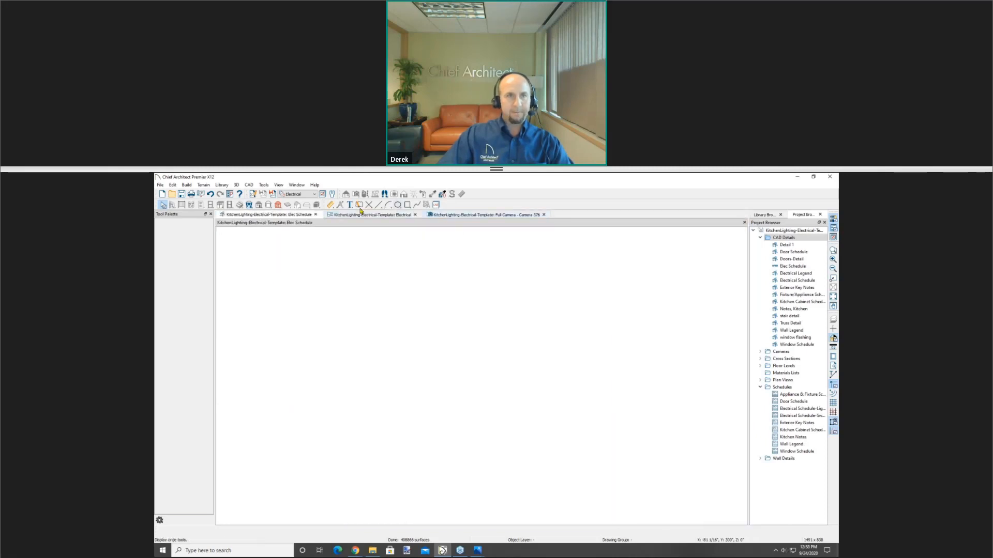
click(264, 185)
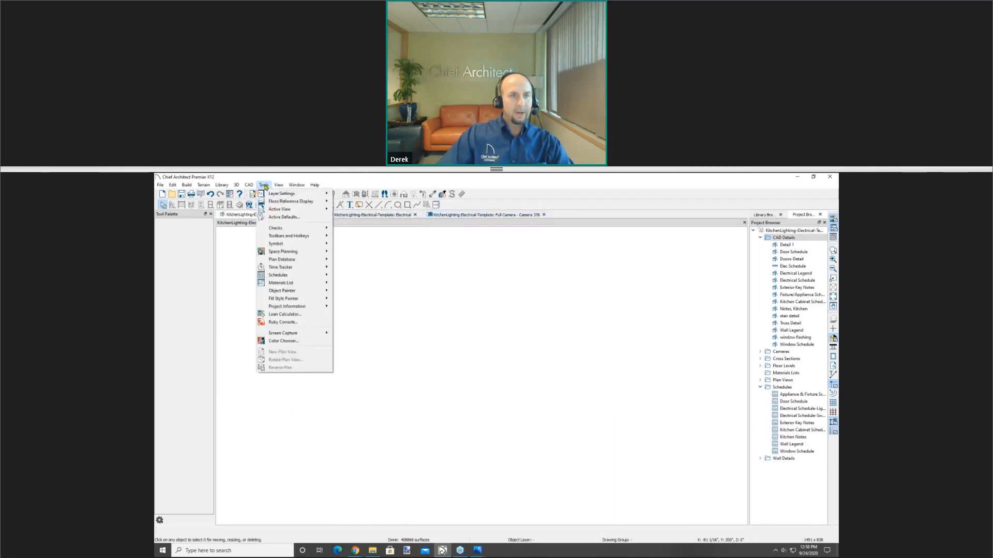
mouse_move(279, 276)
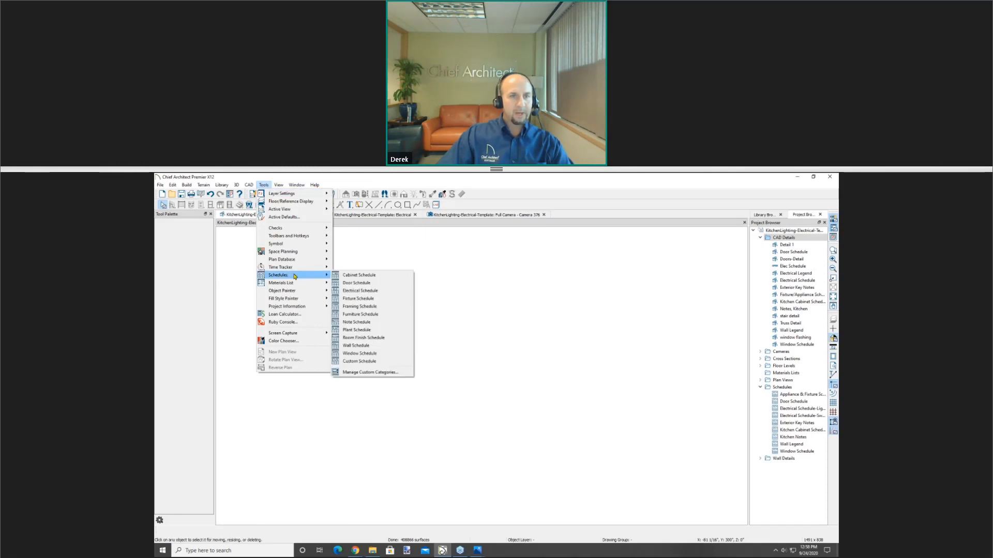
click(358, 291)
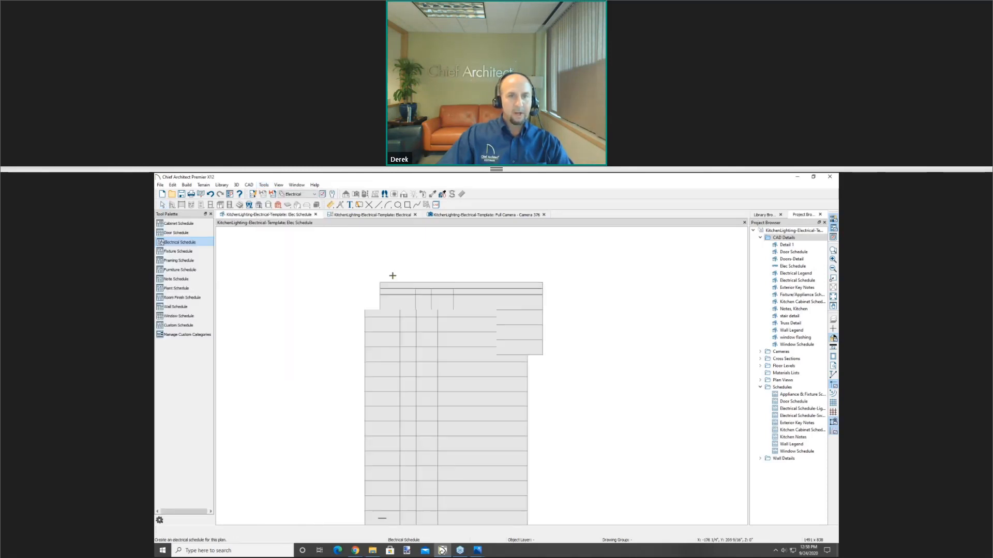
click(410, 248)
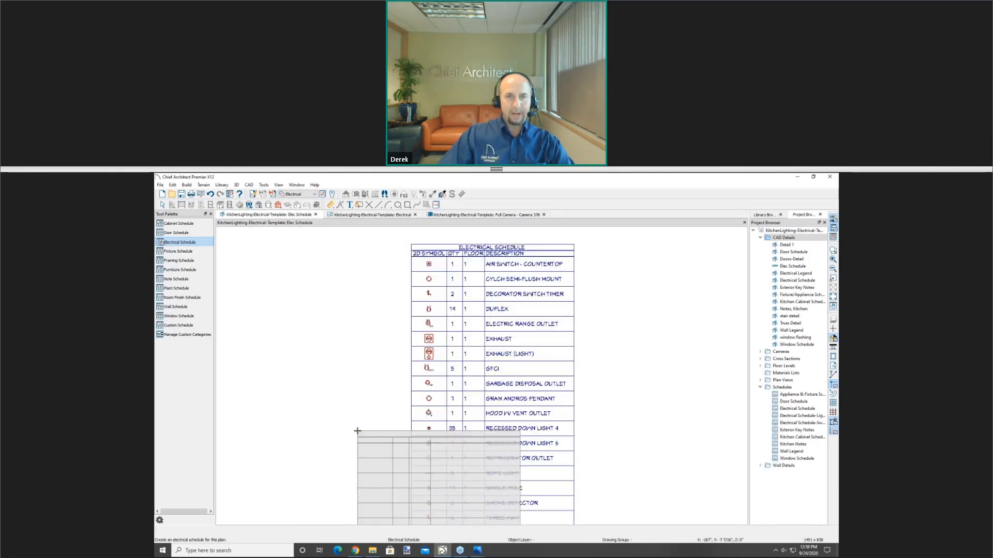
key(Escape)
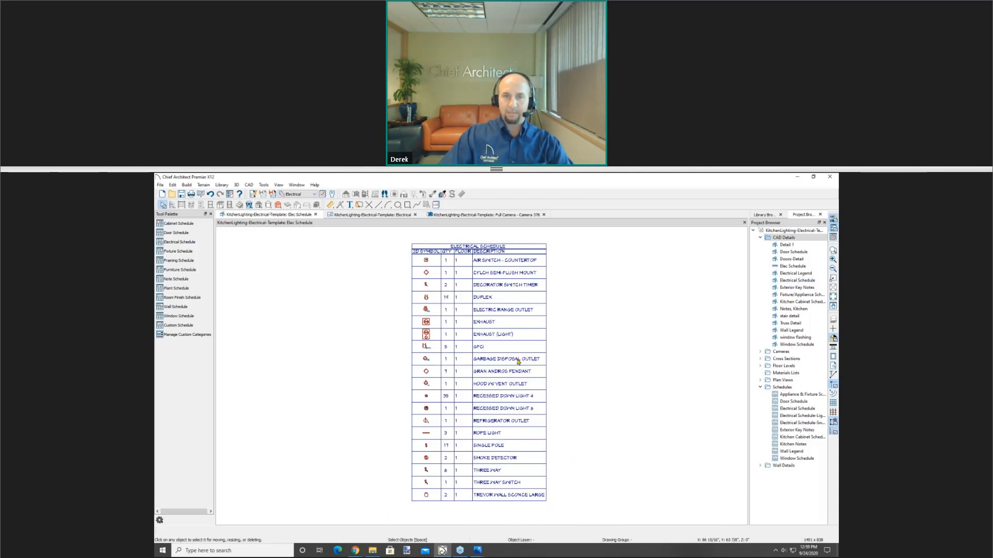
Review the subcategories of the Electrical category in the new schedule's specification, and close it without changing anything.
double_click(486, 374)
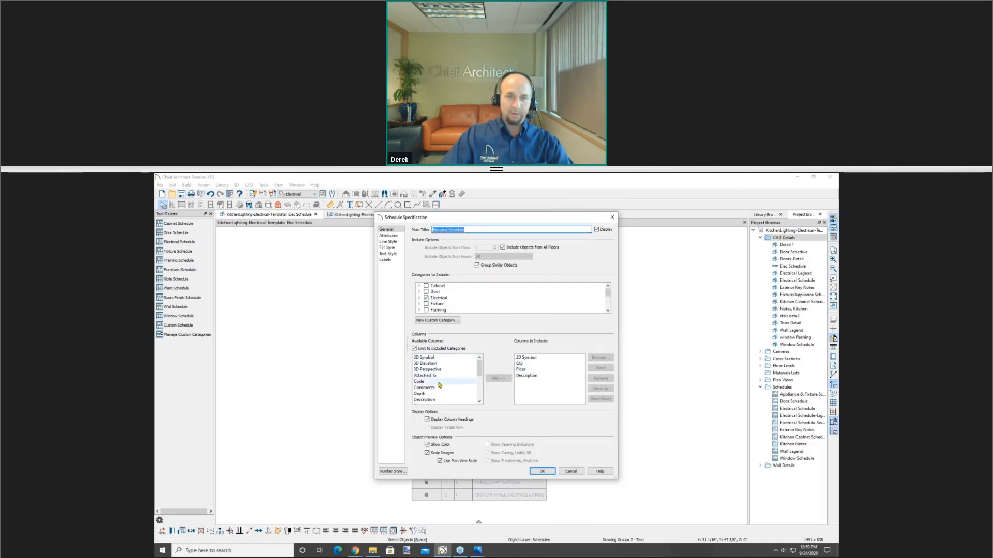
click(419, 298)
scroll(441, 305, down, 3)
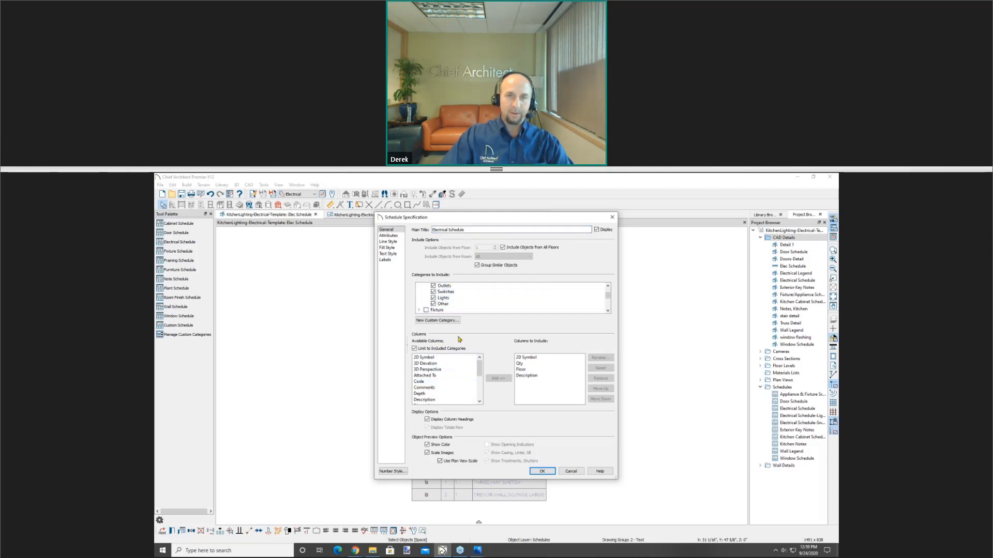
click(612, 217)
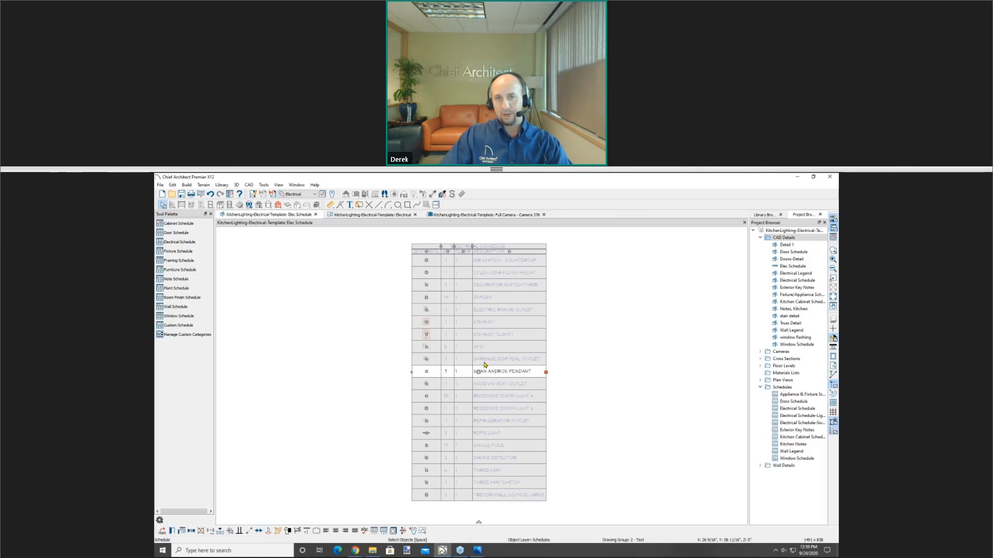
click(587, 378)
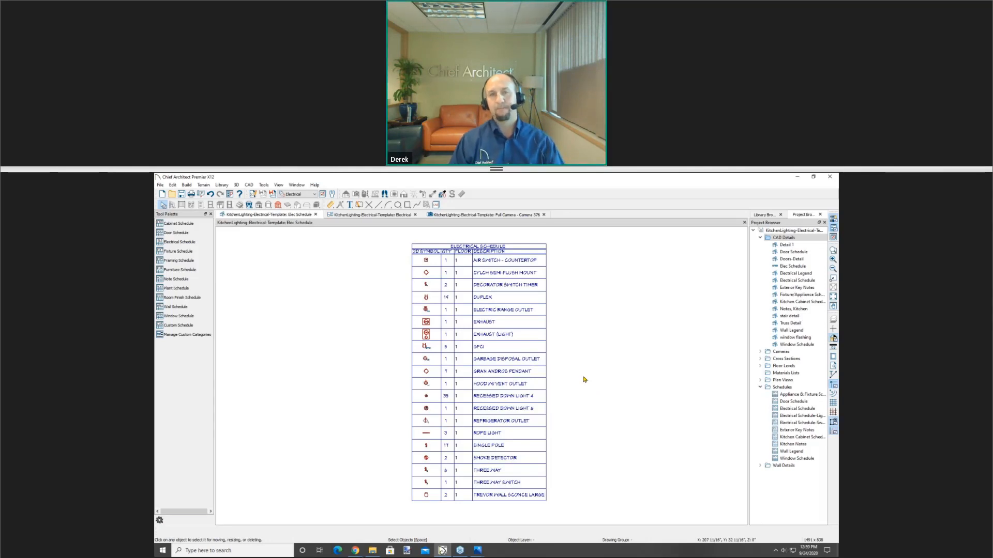
Close the extra views and cancel closing the Electrical plan view.
click(416, 216)
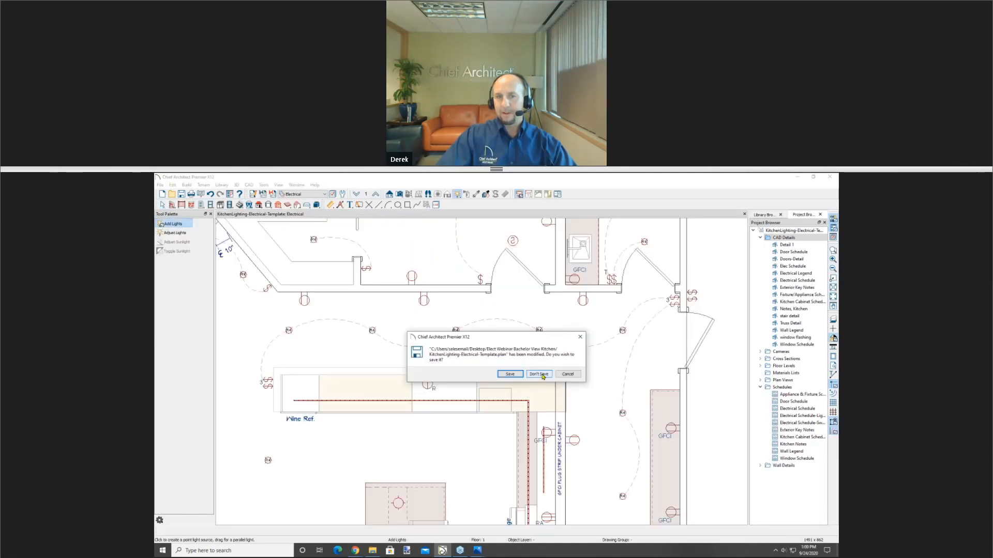
click(562, 376)
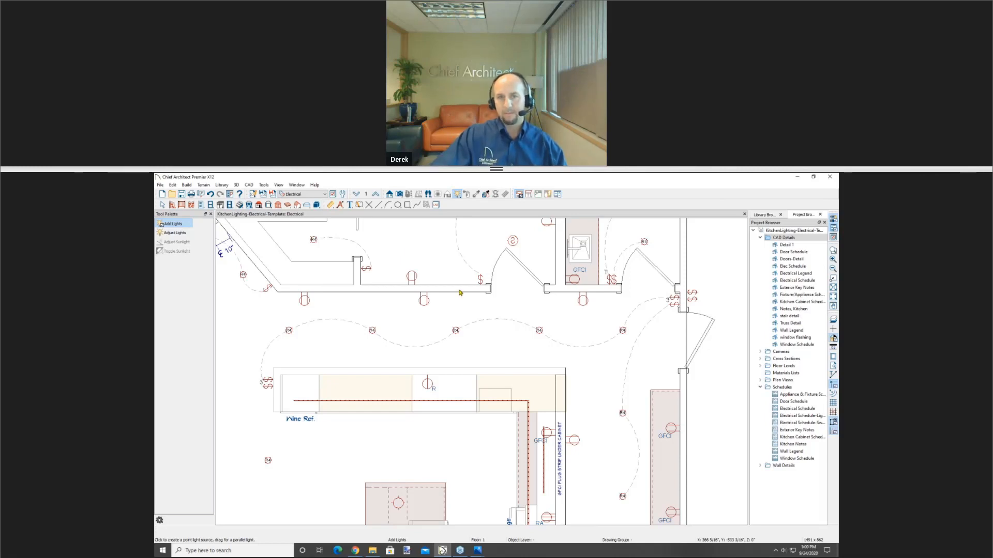
Add centerline dimensions from the lower-left recessed light of the room below the island to the adjacent left and bottom walls.
scroll(482, 360, down, 1)
scroll(483, 366, down, 2)
middle_drag(529, 455, 568, 300)
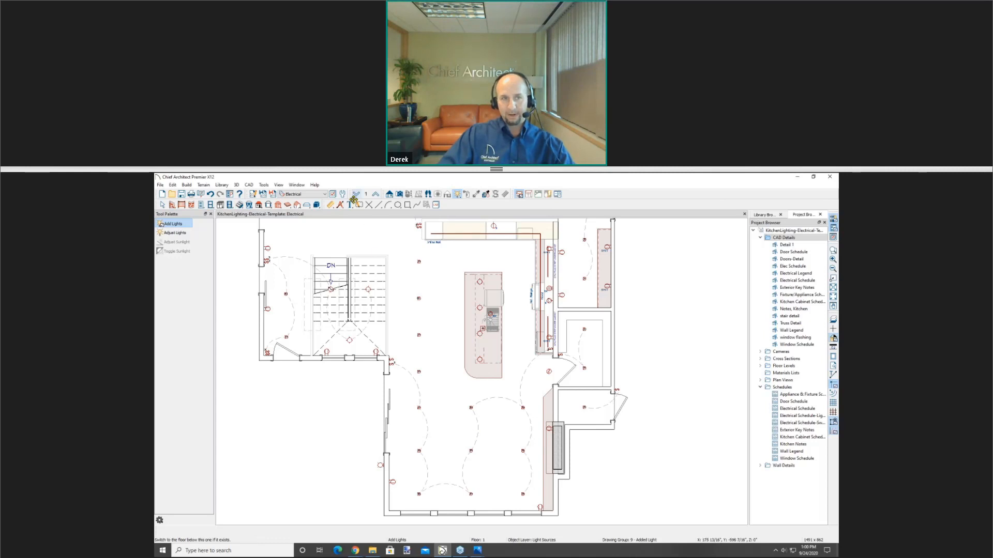
click(330, 205)
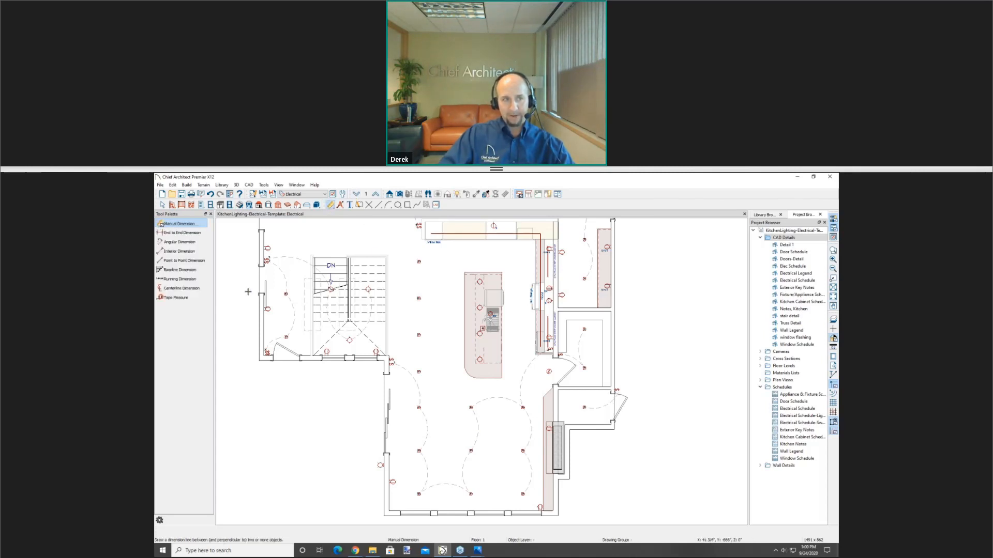
click(183, 289)
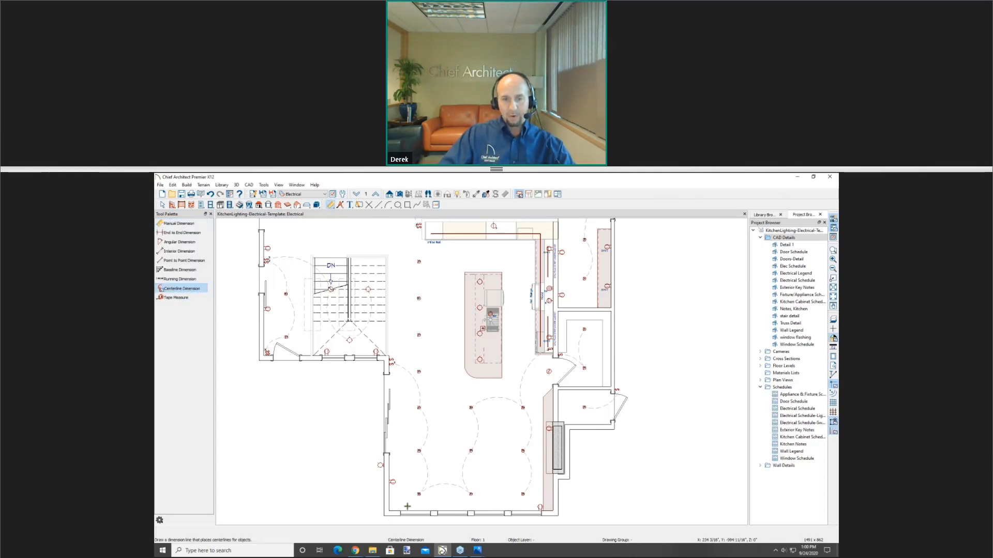
scroll(409, 506, up, 2)
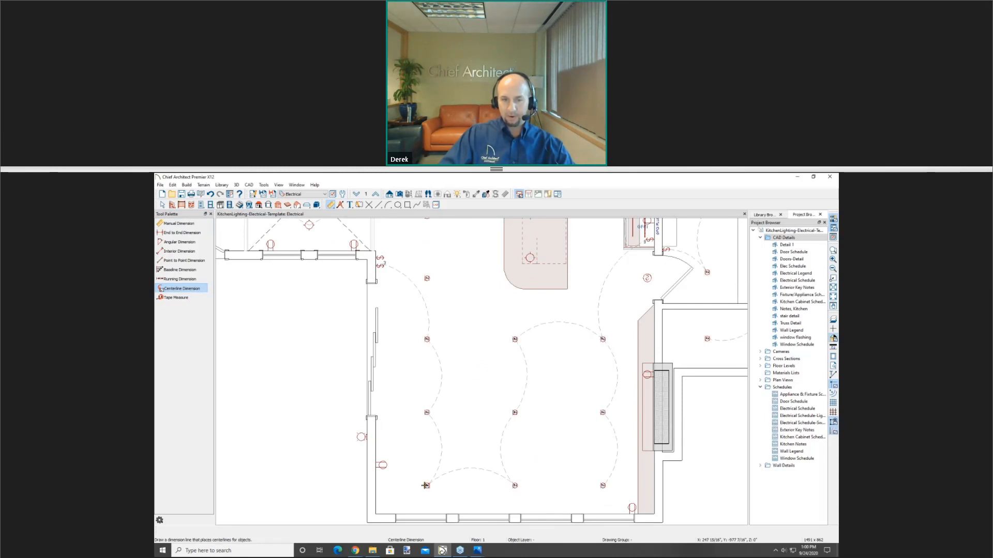
mouse_move(425, 485)
mouse_down()
mouse_move(376, 491)
mouse_move(426, 492)
mouse_move(432, 530)
mouse_up()
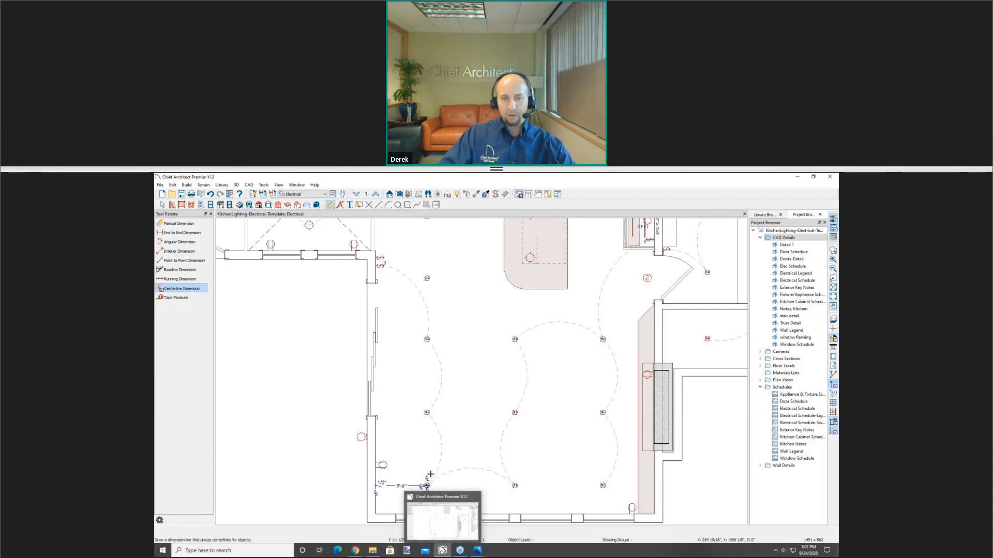
key(space)
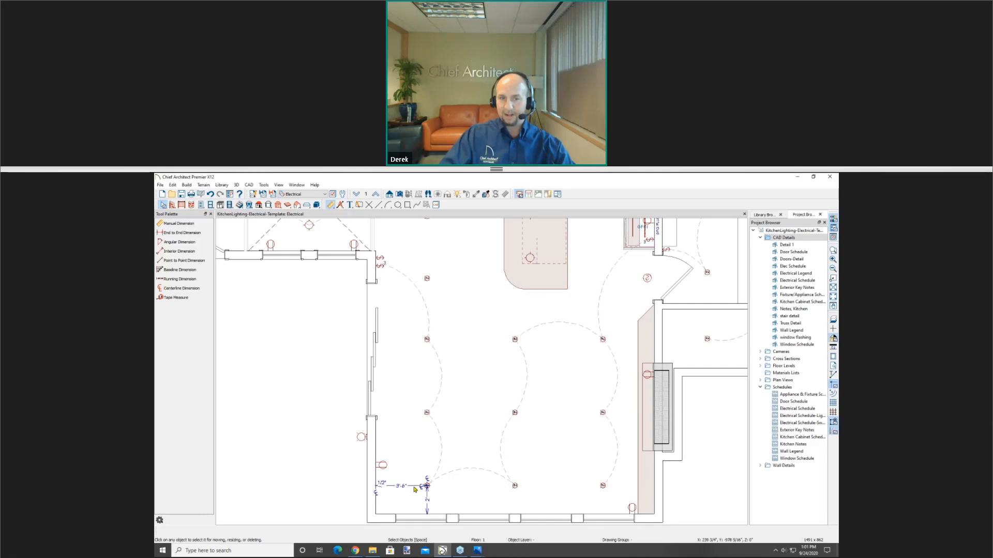
Add centerline dimensions from the middle recessed light of that room to the neighbouring lights on its left and above it.
click(169, 288)
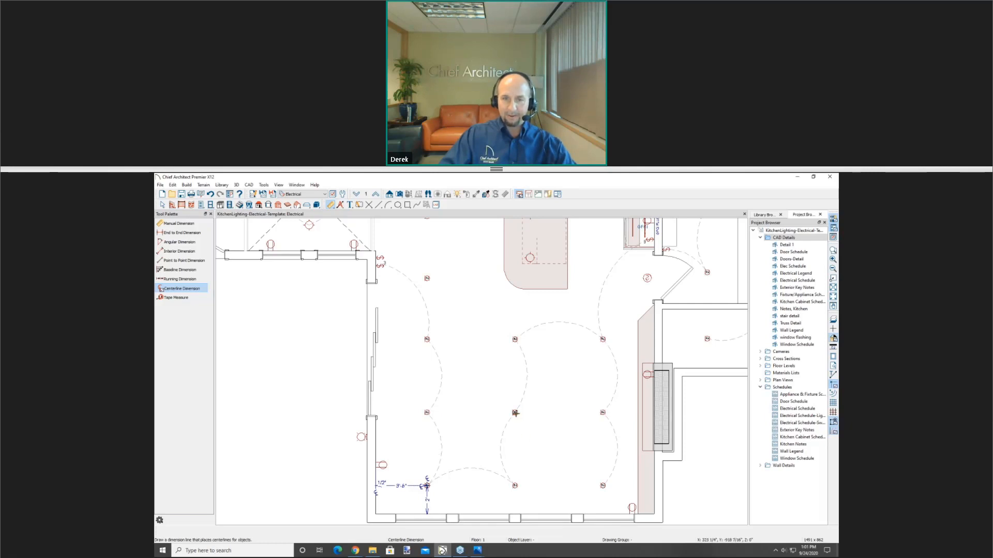
drag(516, 413, 427, 412)
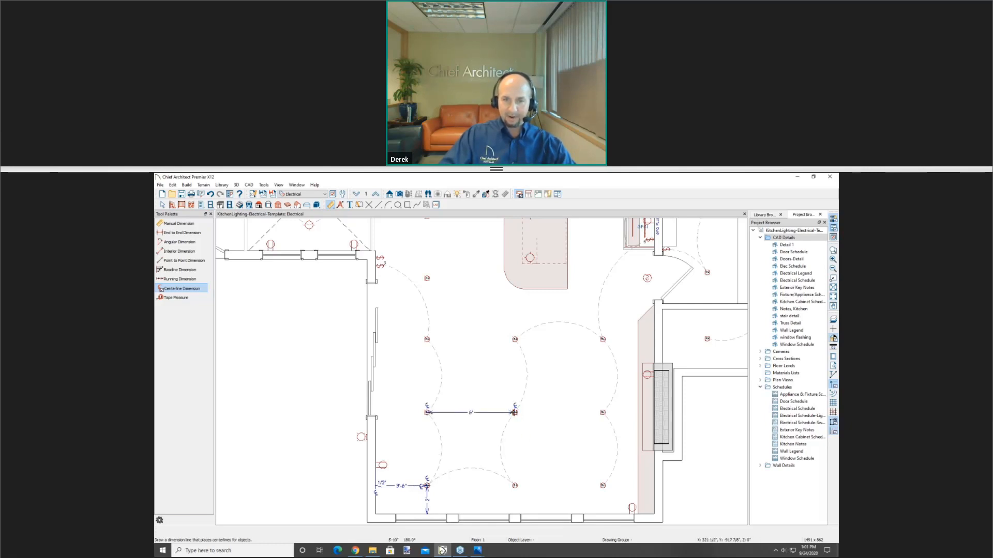
drag(515, 413, 515, 339)
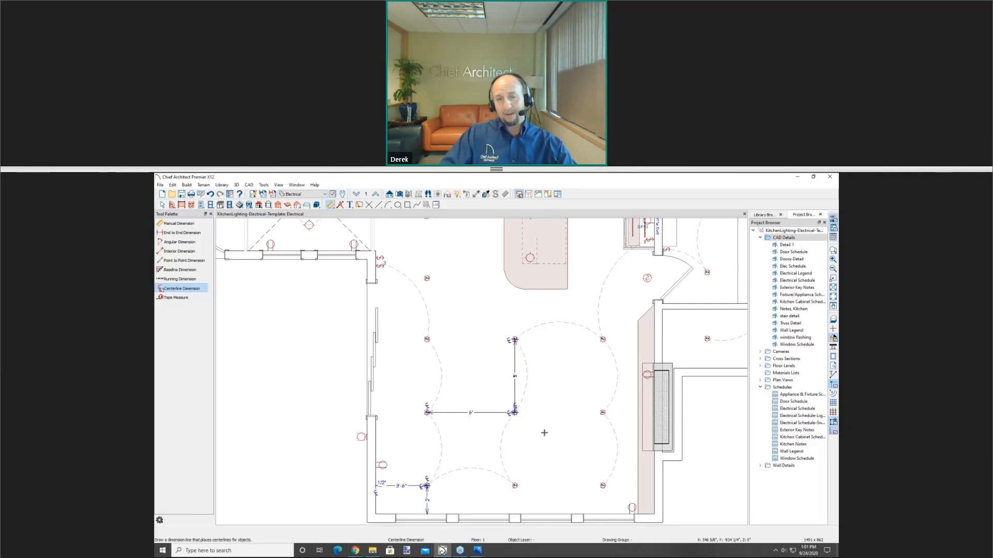
Add a vertical centerline dimension between two adjacent recessed lights in the column between the stairs and the island.
middle_drag(553, 442, 547, 508)
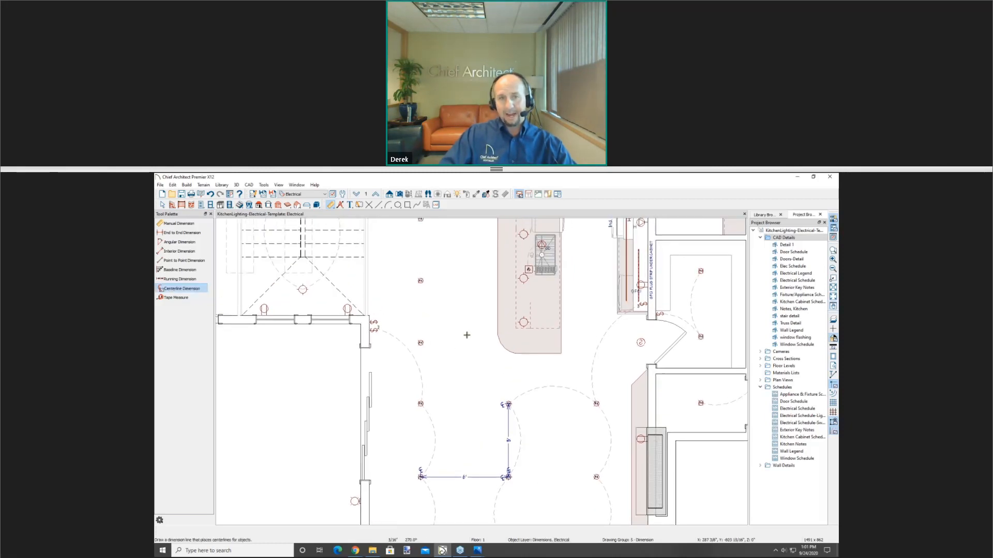
middle_drag(469, 359, 473, 402)
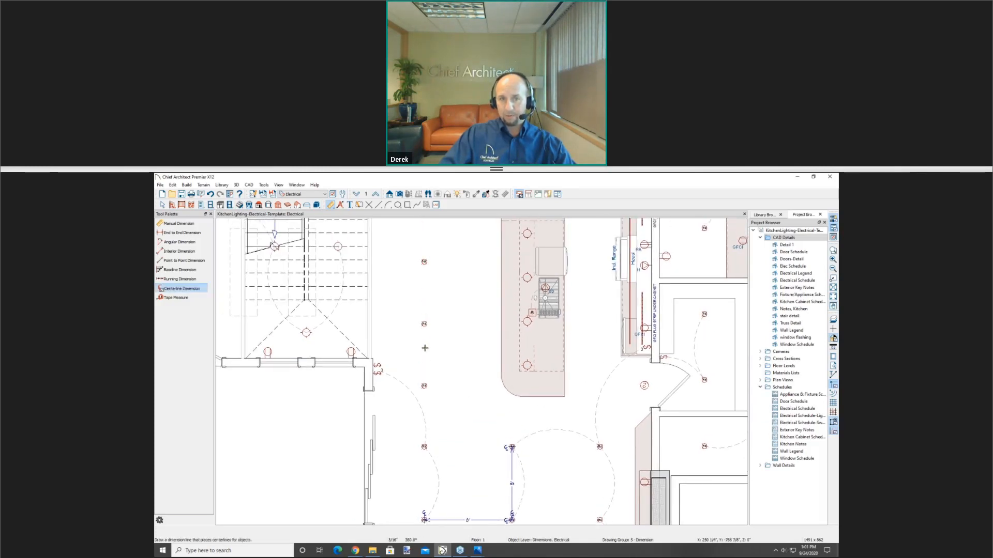
drag(424, 262, 424, 324)
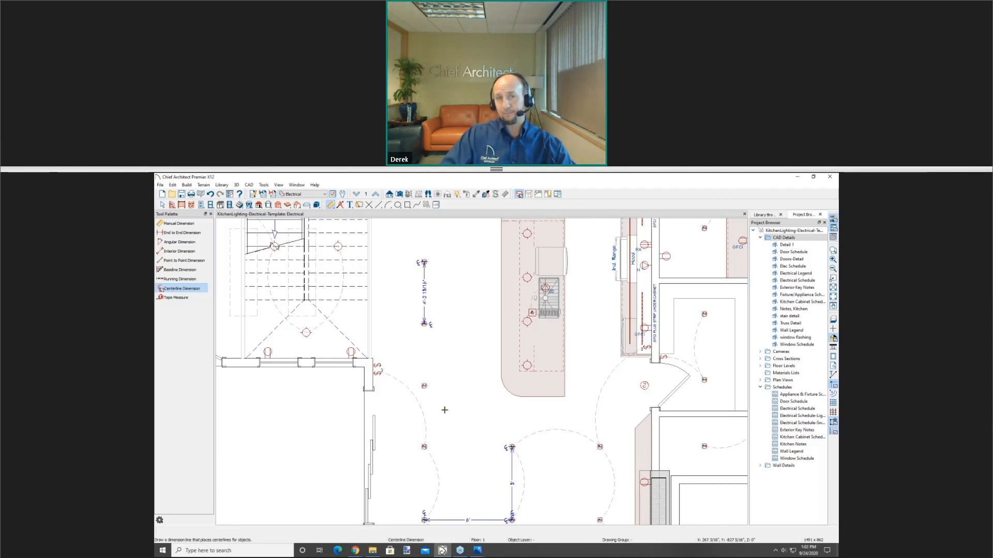
Draw a very small rectangular polyline on the open floor just below and left of the kitchen island.
scroll(446, 409, down, 3)
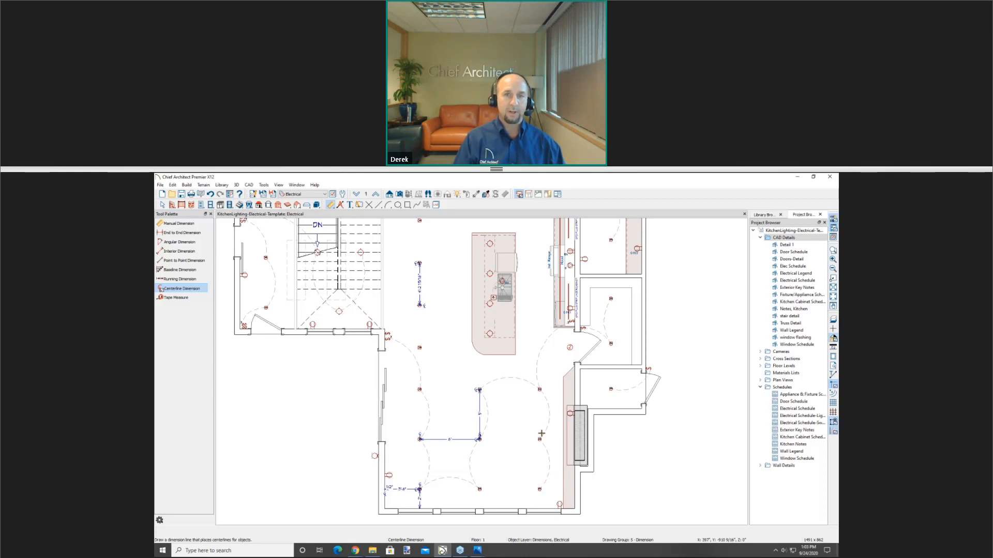
key(shift+p)
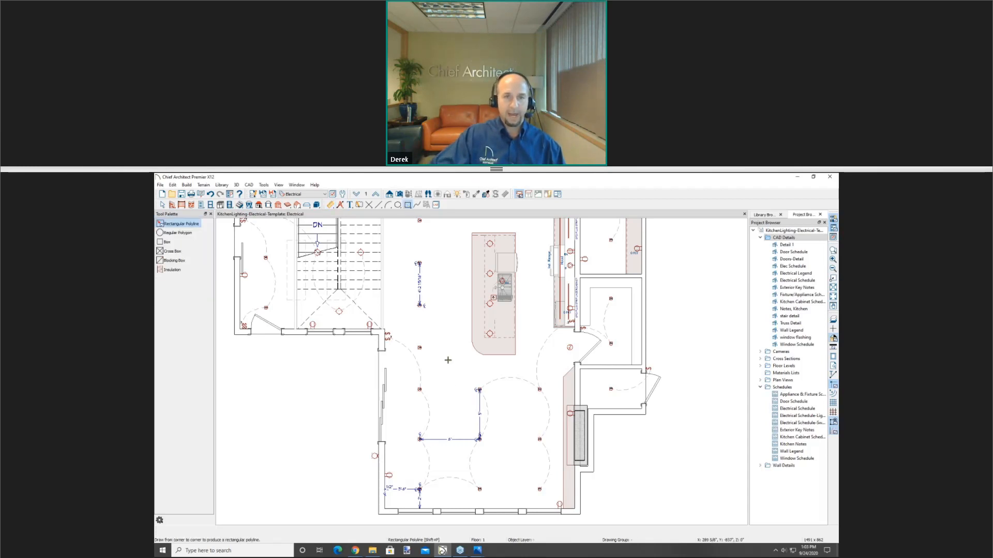
scroll(448, 360, up, 4)
drag(438, 341, 441, 345)
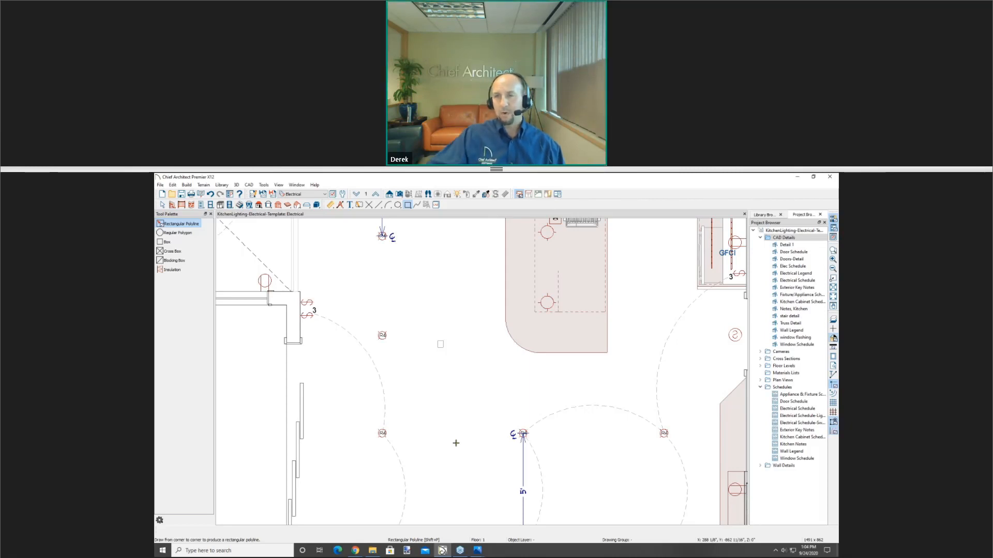
middle_drag(653, 335, 448, 489)
middle_drag(591, 326, 537, 396)
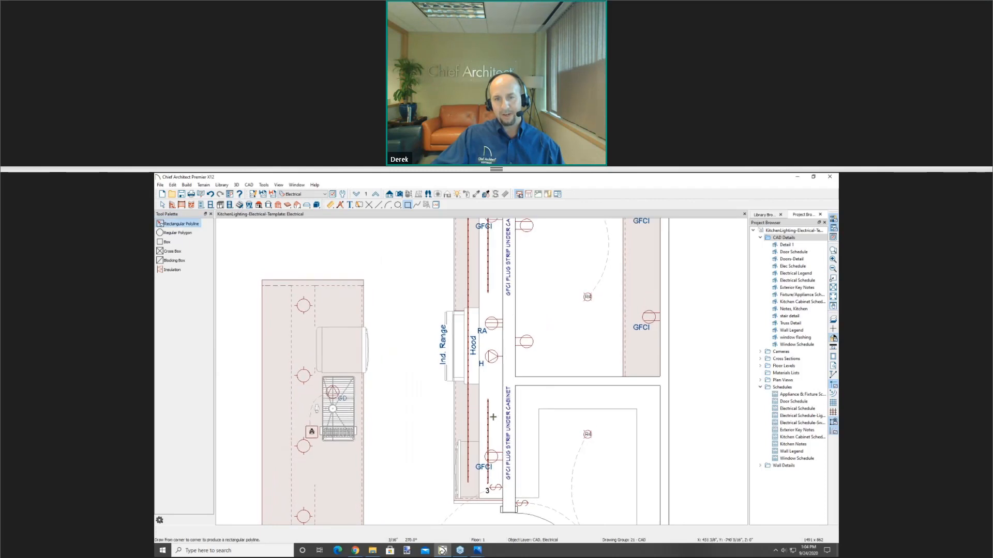
middle_drag(519, 288, 509, 308)
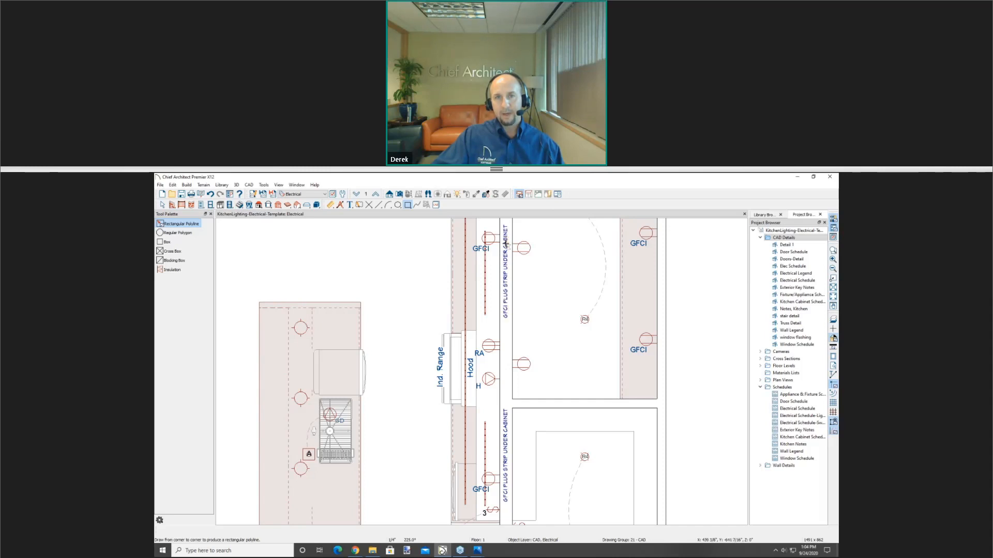
Place the Electrical Legend from the Kitchen Lighting & Electrical library folder in the open area to the right of the floor plan.
middle_drag(561, 311, 548, 344)
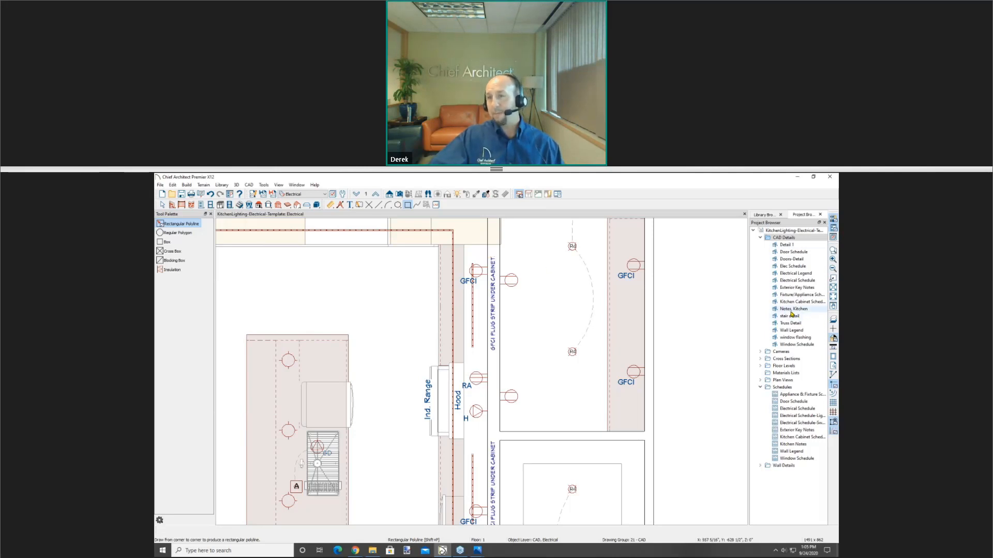
click(769, 217)
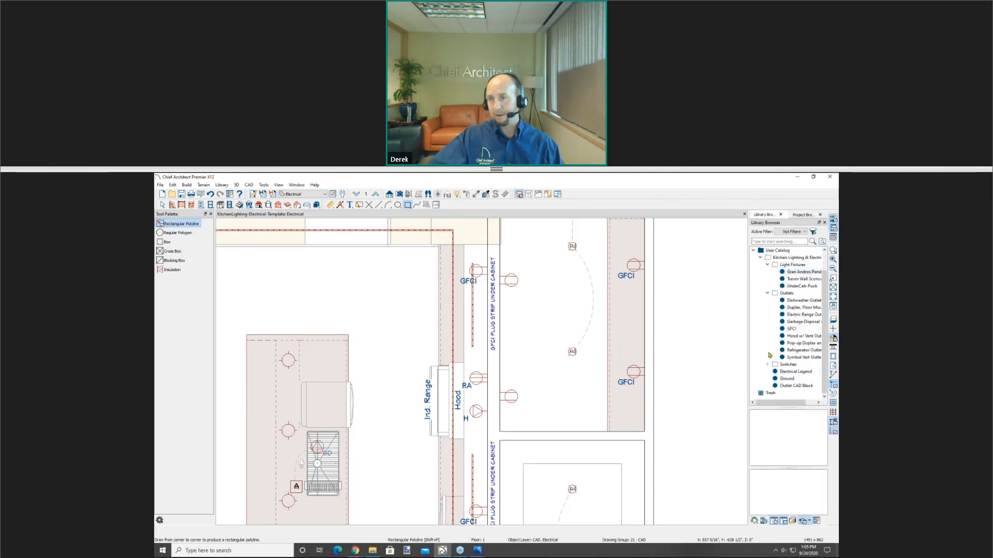
click(795, 371)
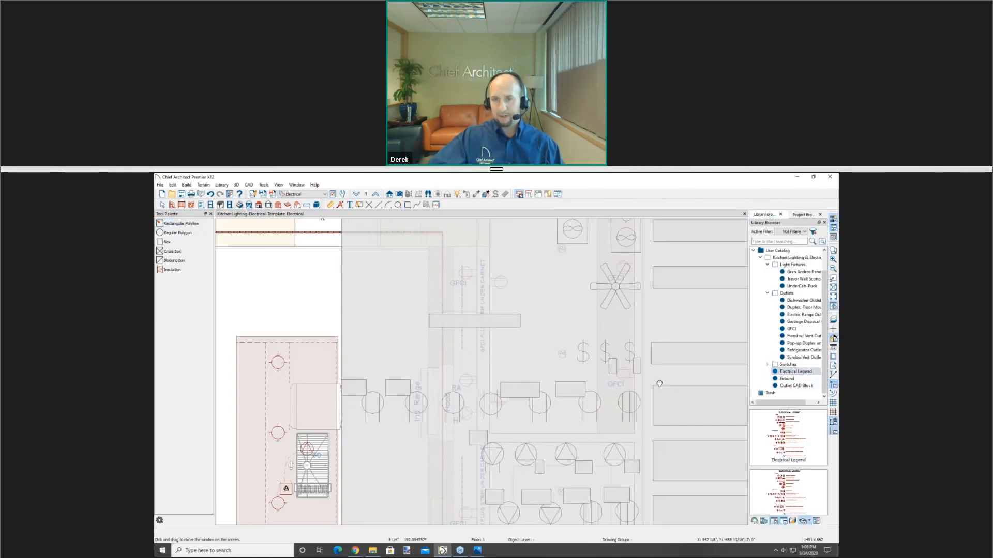
scroll(528, 368, down, 5)
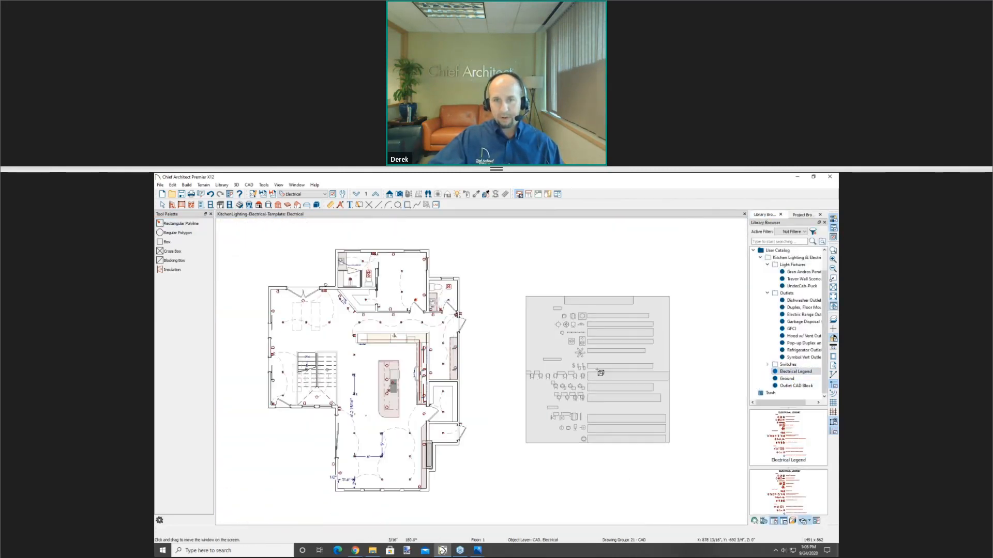
click(600, 373)
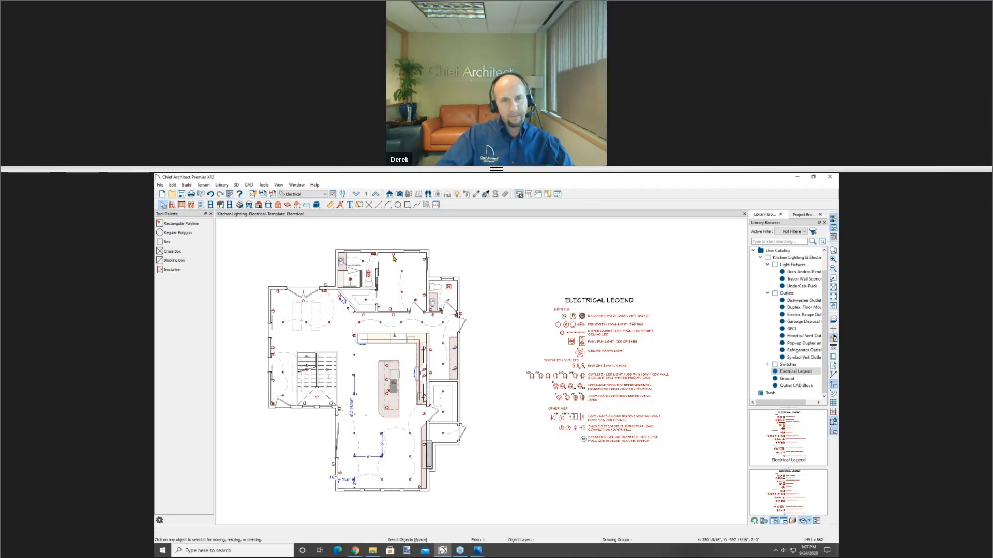
Open the specification of the duplex outlet on the upper room's top wall and review its object information and components.
click(401, 358)
double_click(400, 358)
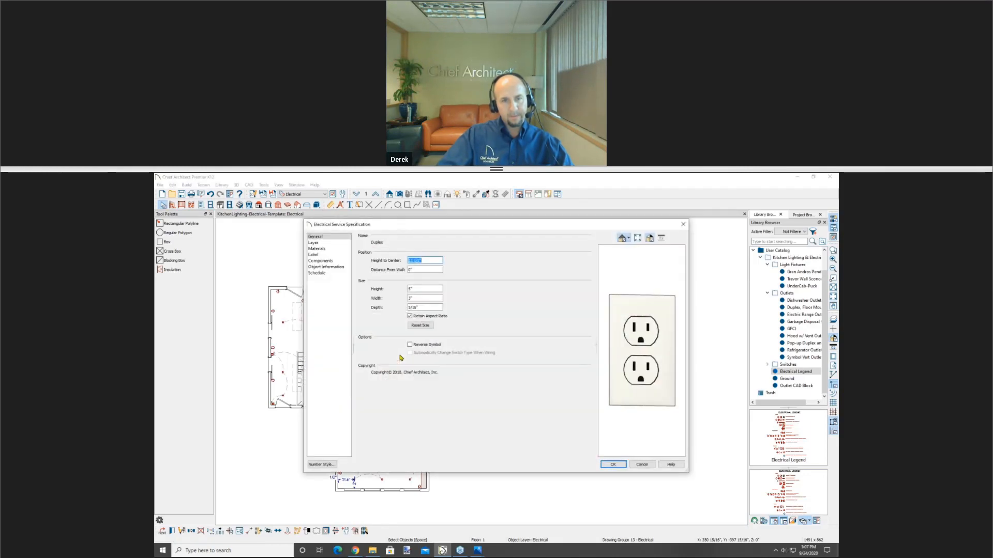
click(333, 268)
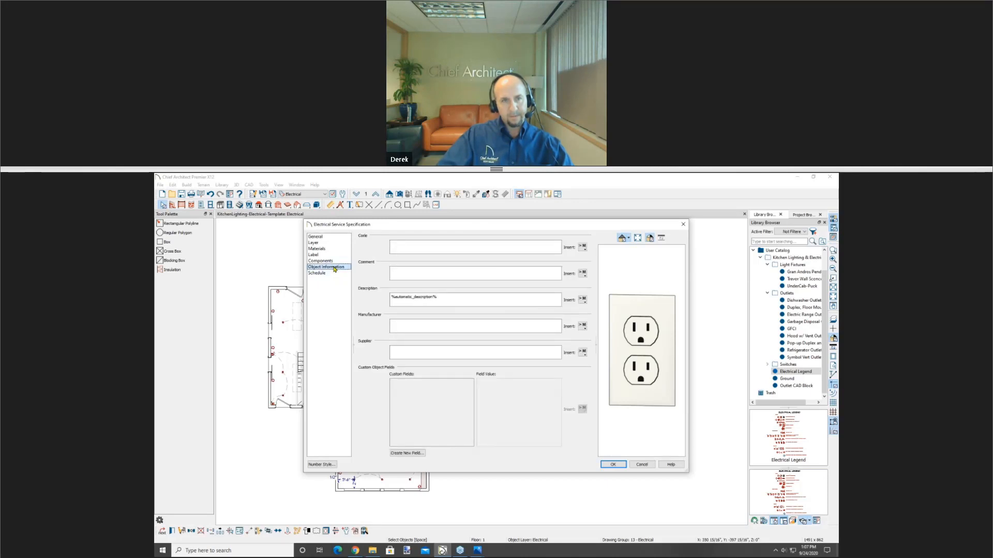
click(330, 261)
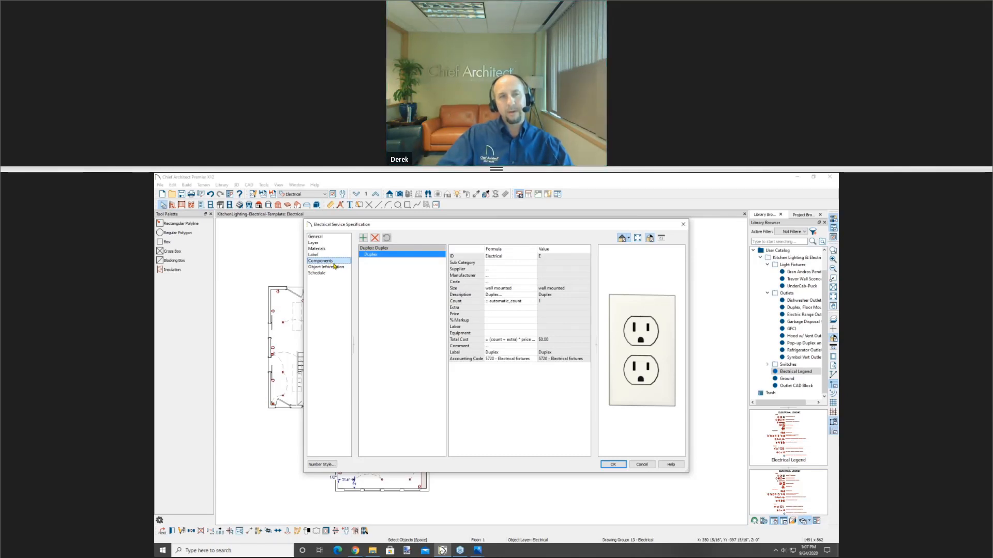
click(335, 267)
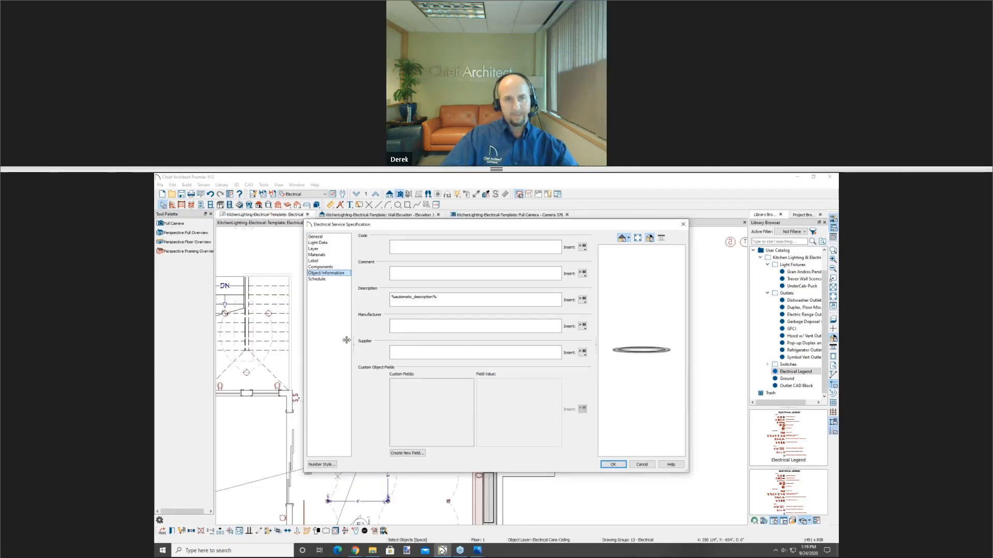
Create a custom object field named Circuit for the selected ceiling light and set its value to Cir 1.
click(412, 453)
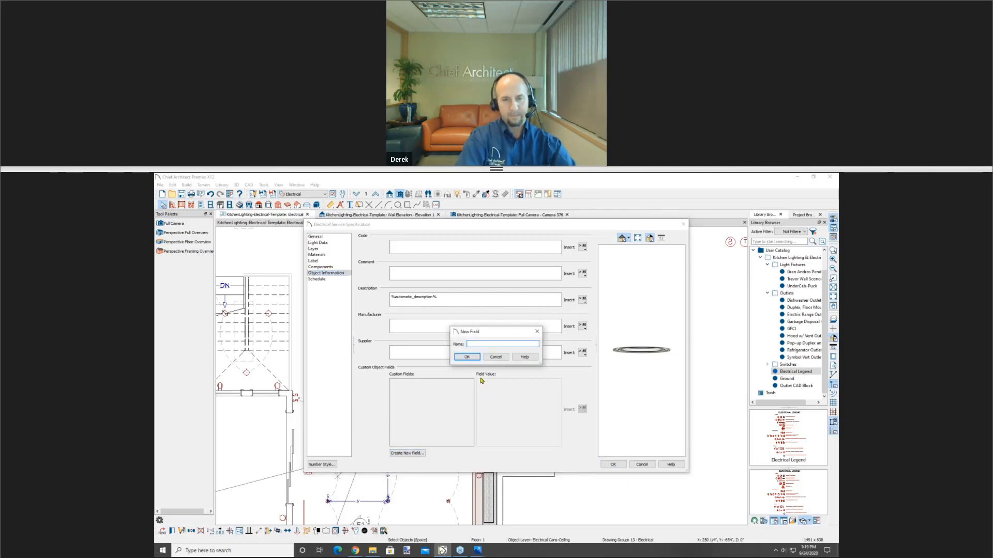
text(Circuit)
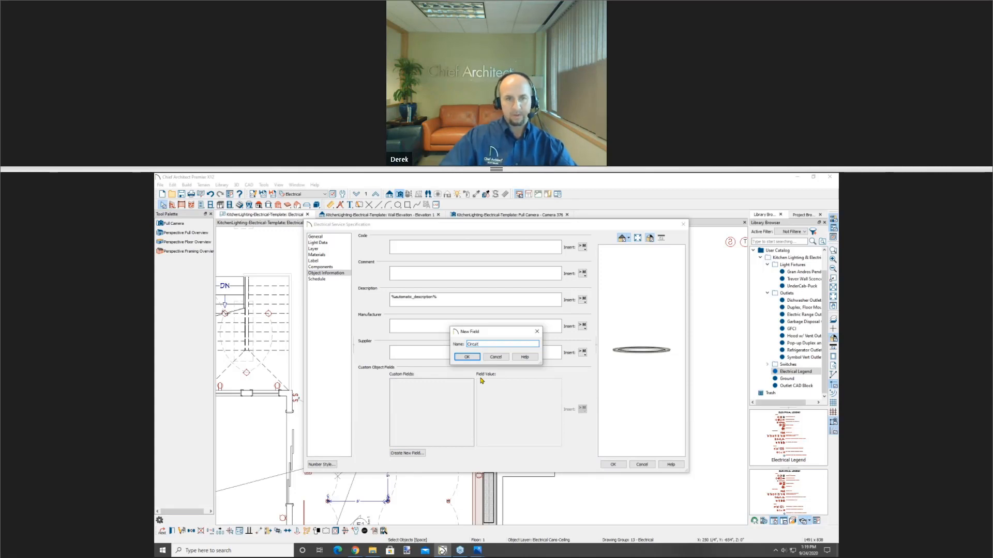
key(Return)
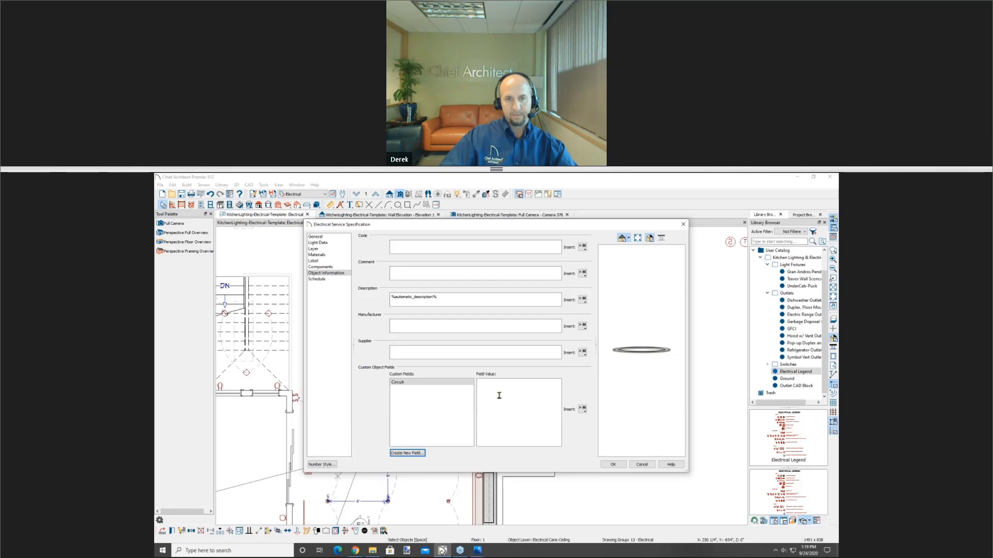
click(498, 391)
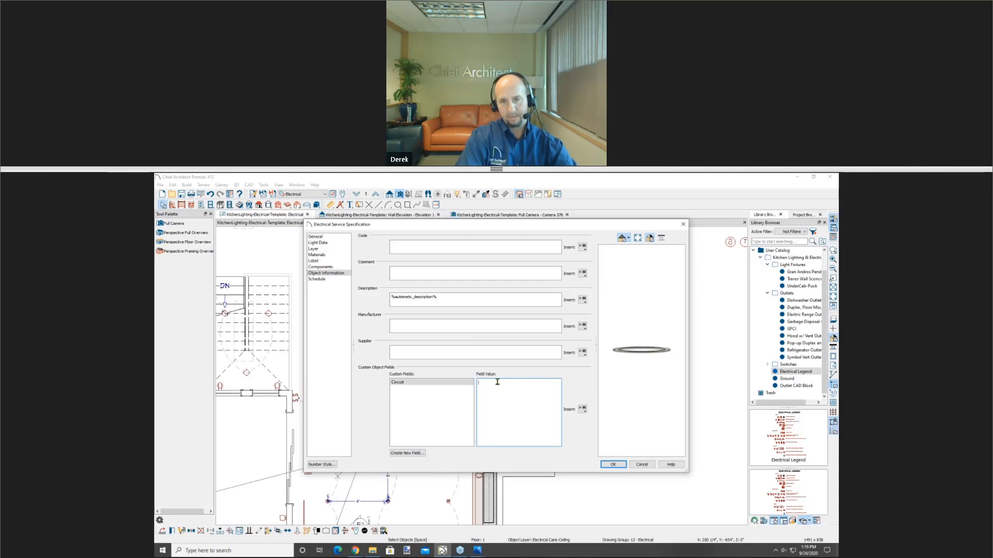
text(Cir 1)
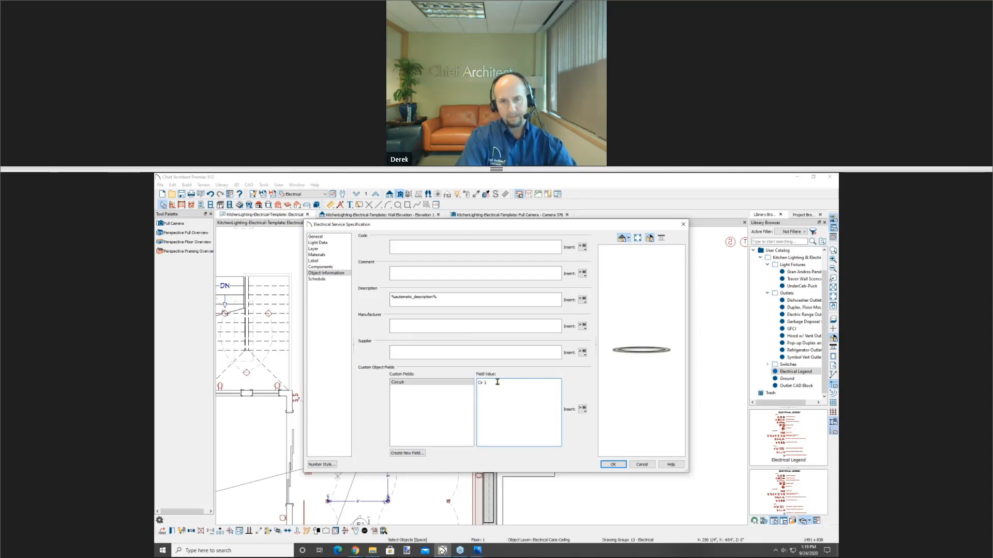
click(613, 465)
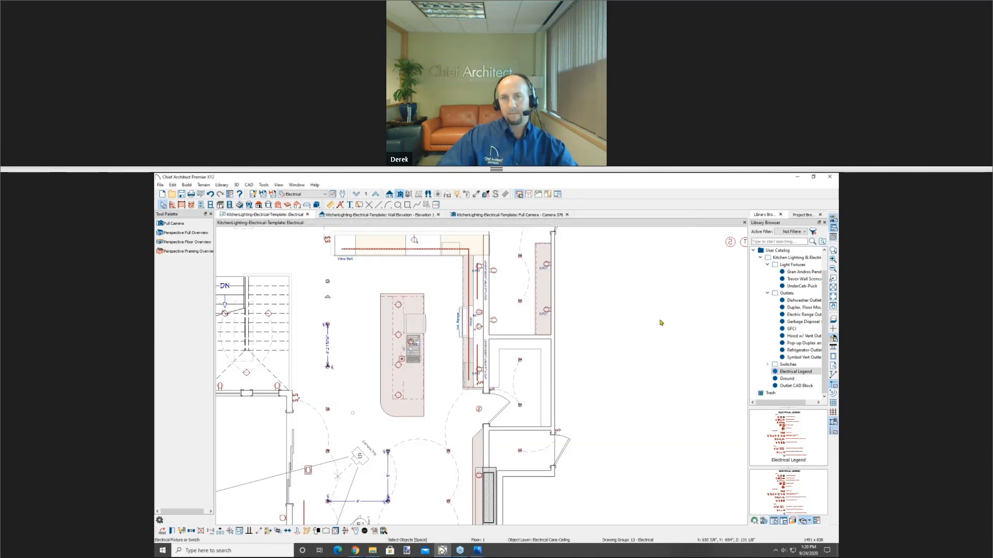
Open the Electrical Schedule from the project's list of schedules.
scroll(661, 323, down, 2)
scroll(645, 365, down, 3)
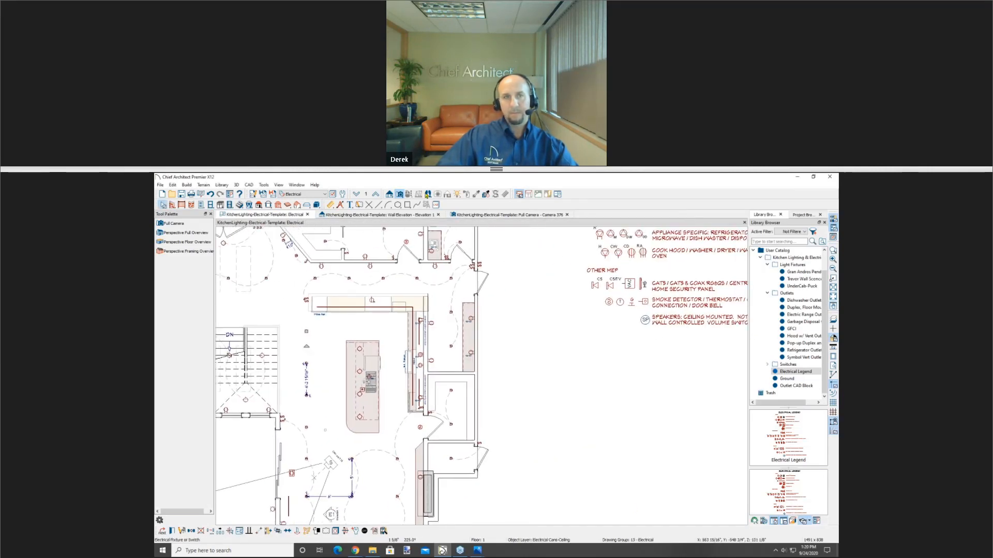
click(801, 215)
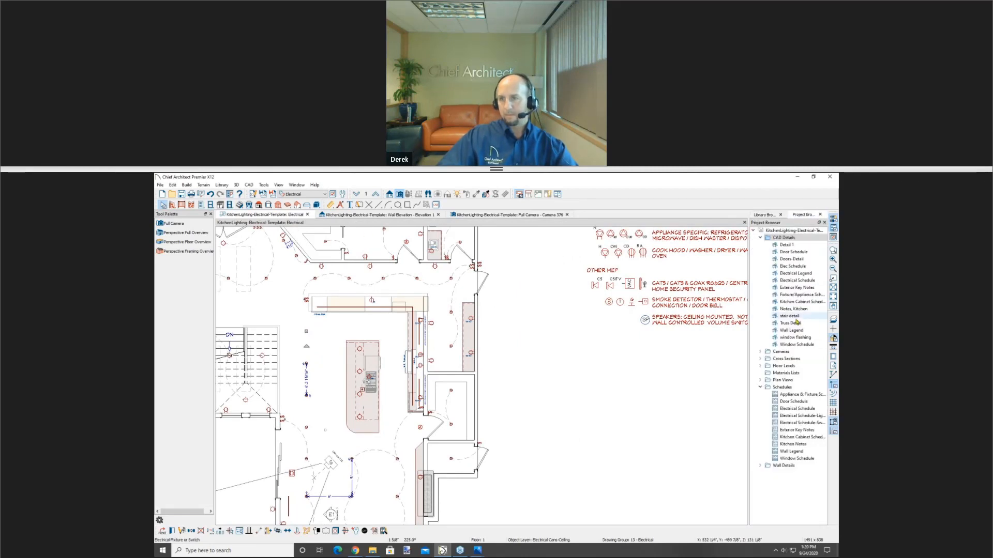
click(796, 273)
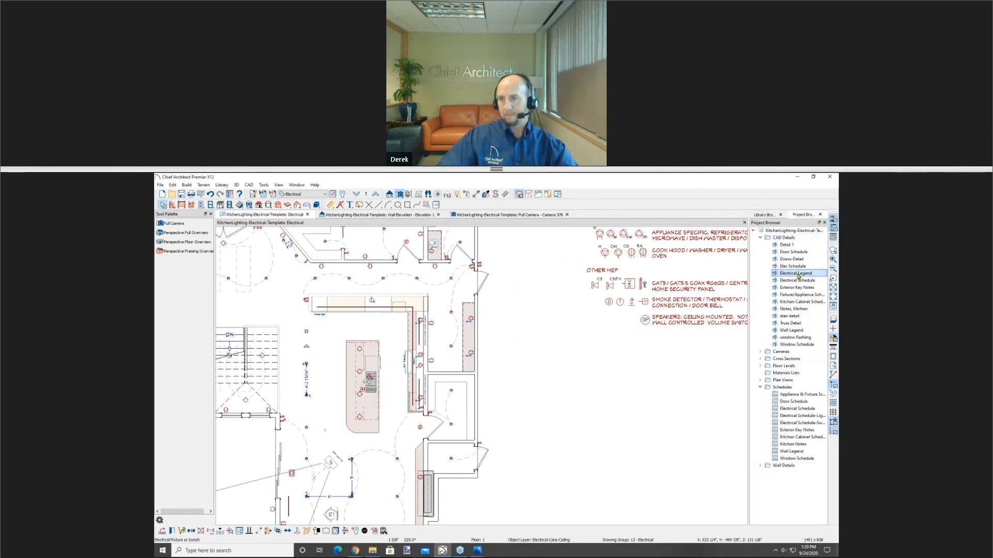
click(800, 410)
double_click(800, 410)
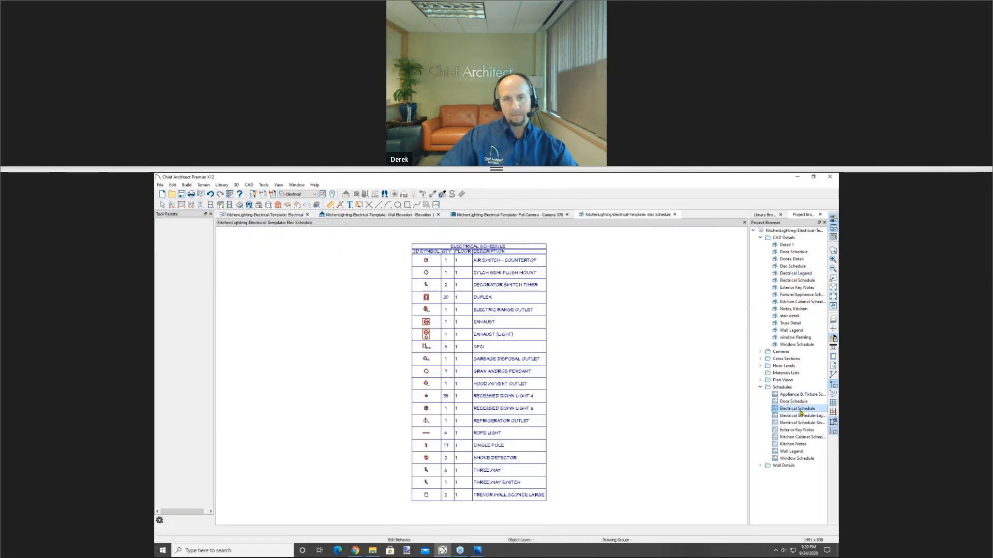
Add the Circuit column to the columns included in the Electrical Schedule.
double_click(496, 360)
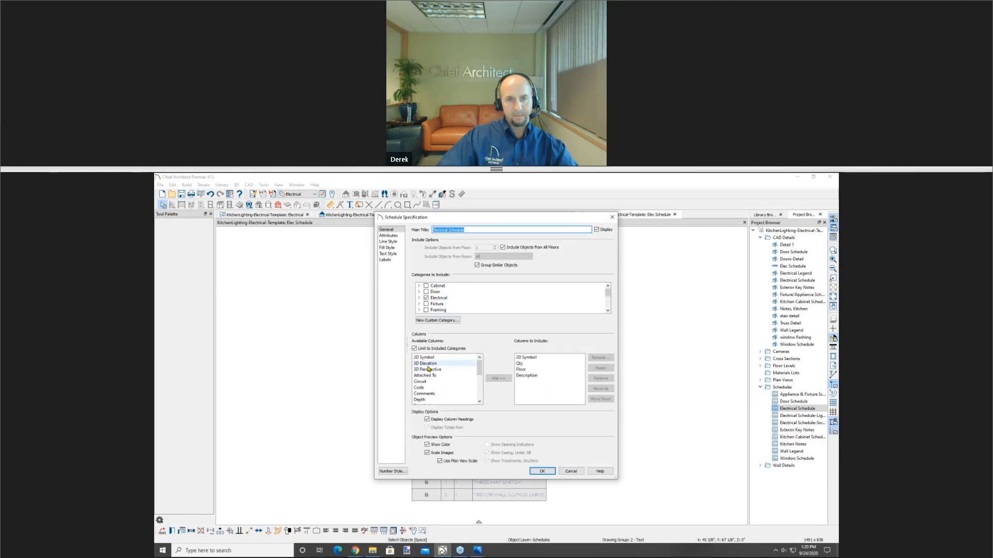
click(427, 382)
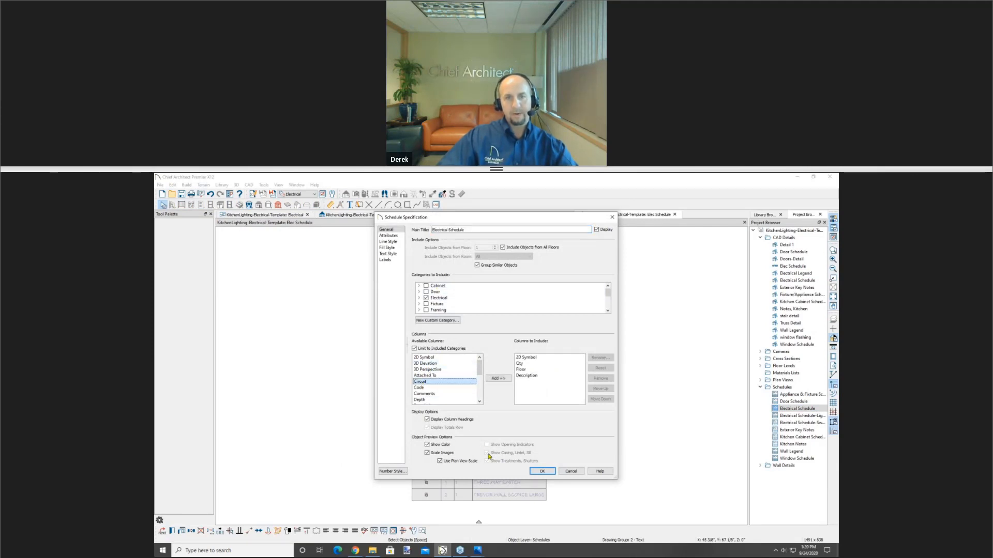
click(495, 381)
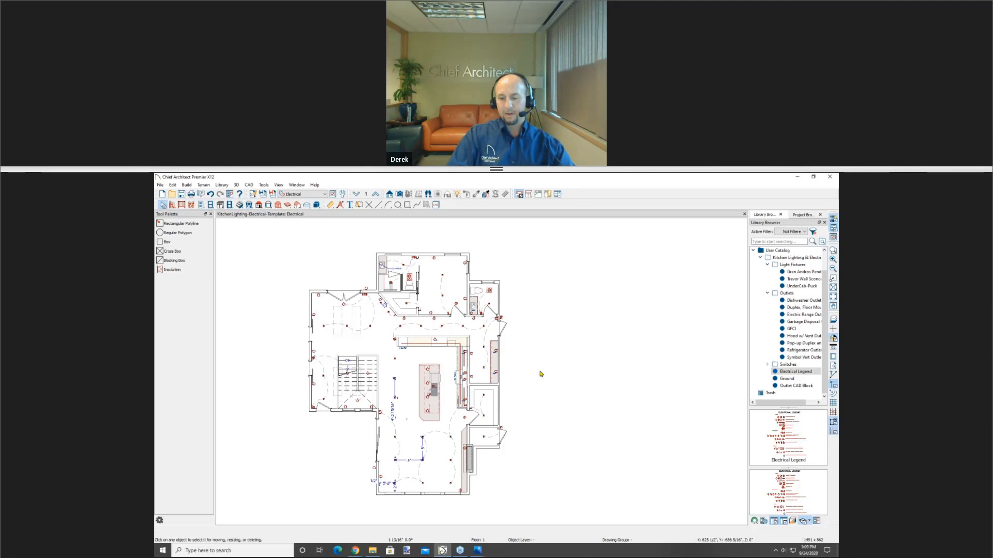
Move the GFCI outlet at the small bathroom's vanity up along the wall, closer to the sink.
click(541, 373)
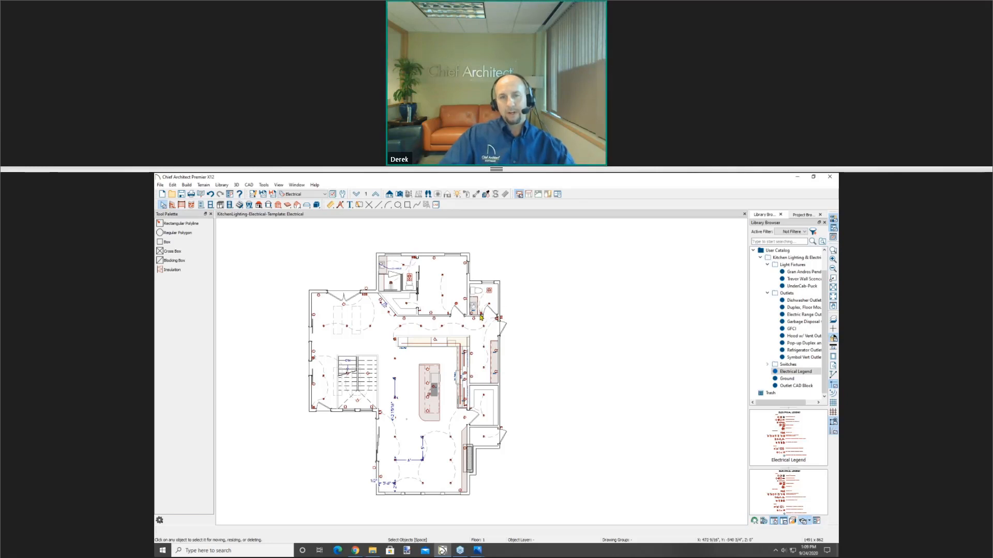
scroll(463, 318, up, 8)
middle_drag(472, 323, 445, 412)
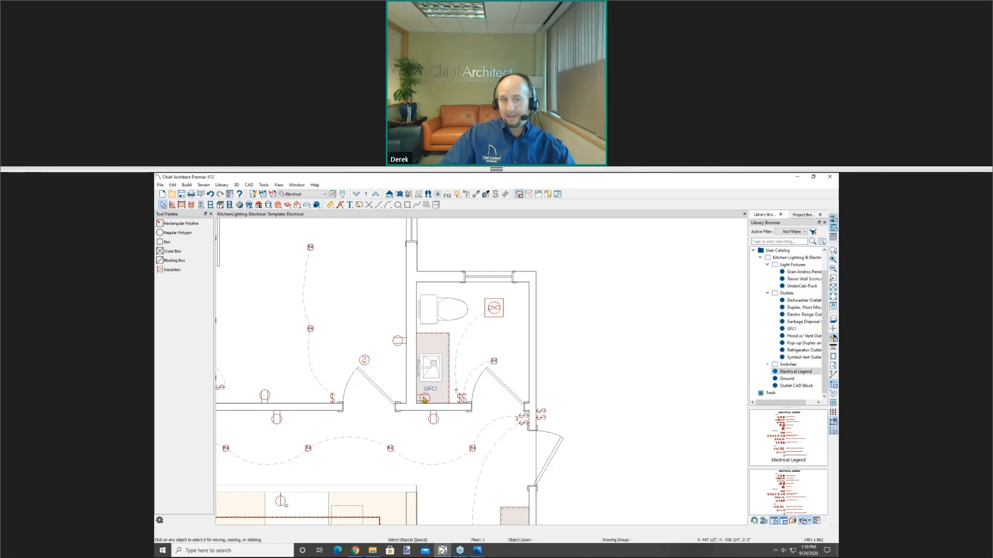
drag(424, 399, 421, 383)
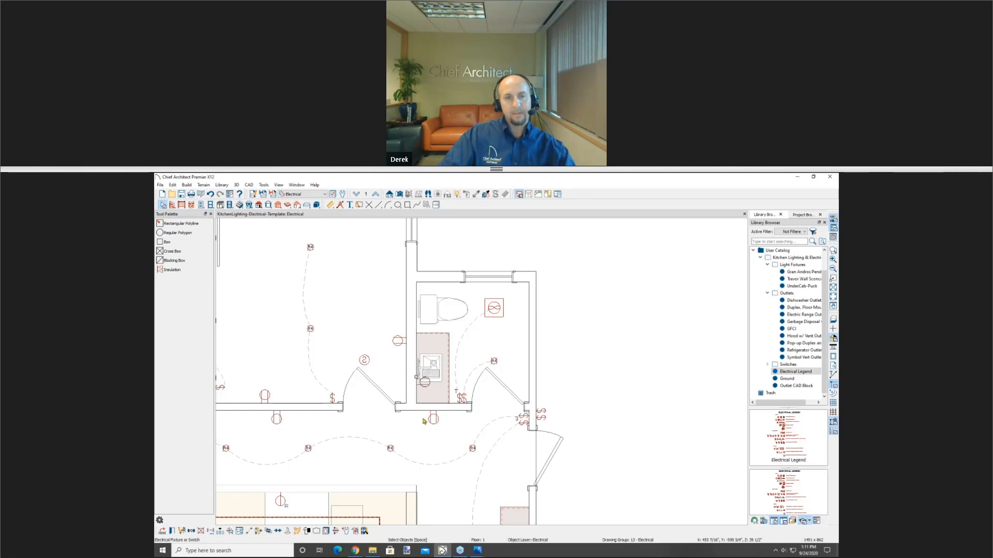
Open the specification of the exhaust fan light above the toilet in the upper-left bathroom, check its object information, and close it.
middle_drag(324, 364, 581, 425)
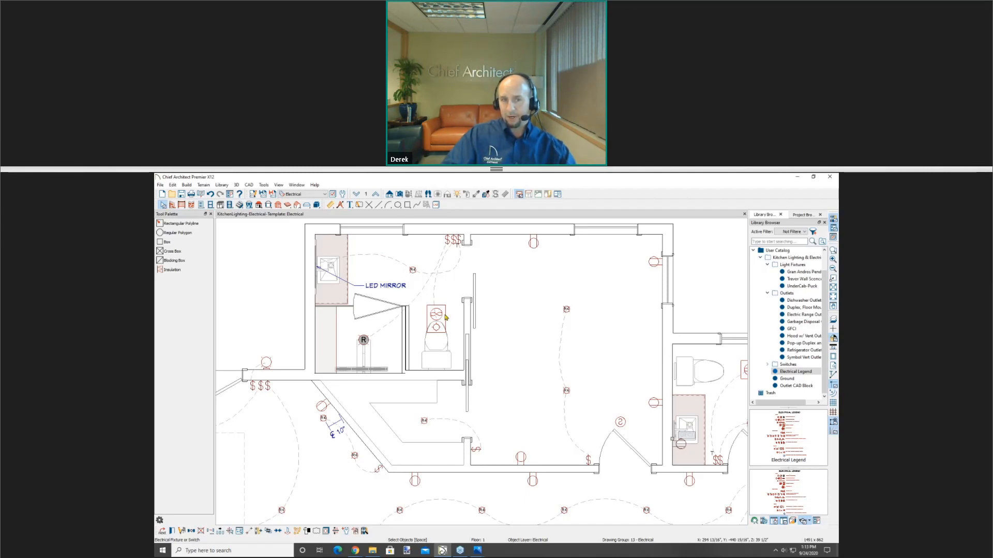
click(445, 317)
double_click(445, 317)
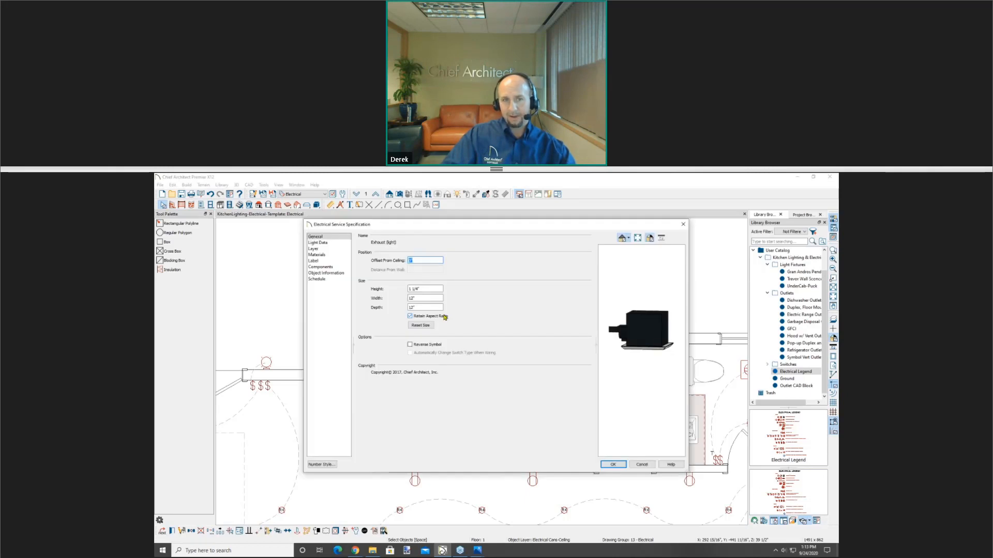
click(331, 274)
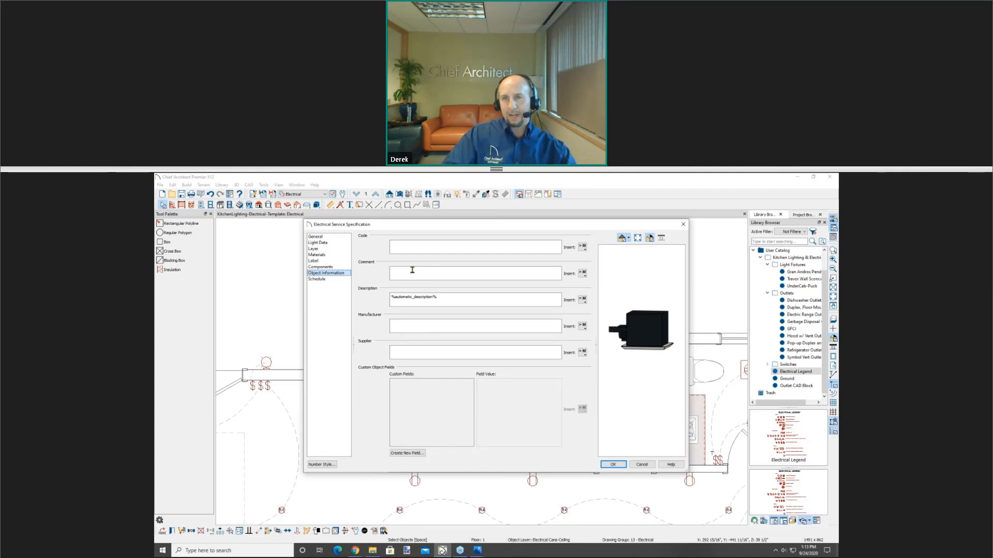
click(683, 224)
Insert the library's Electrical Legend on the empty space beside the upper right of the plan and end the placement.
middle_drag(677, 394, 366, 390)
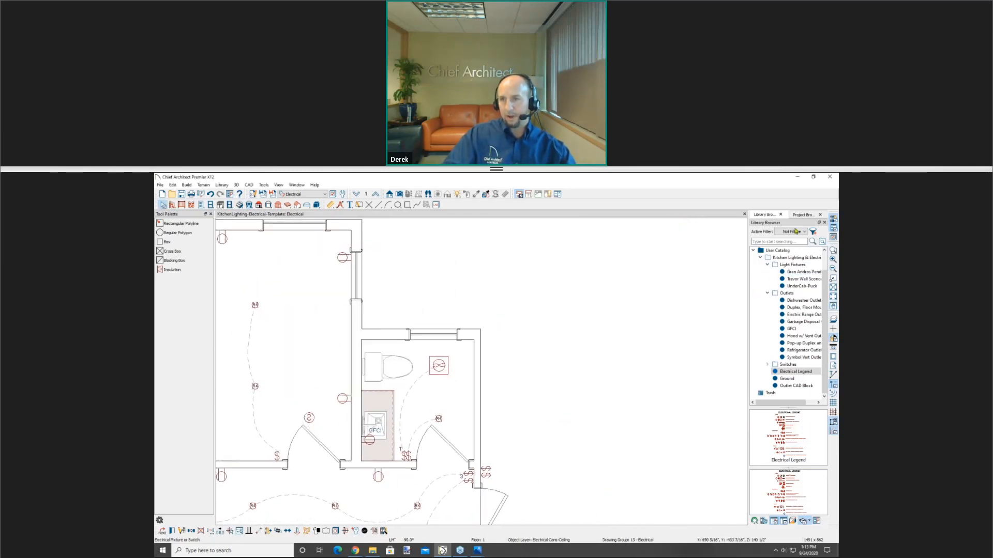
click(801, 216)
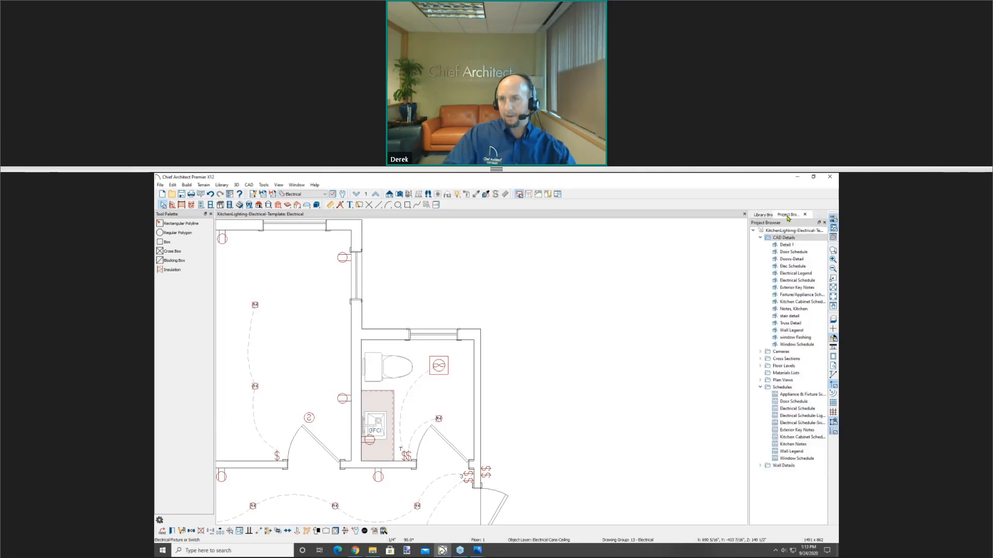
click(765, 215)
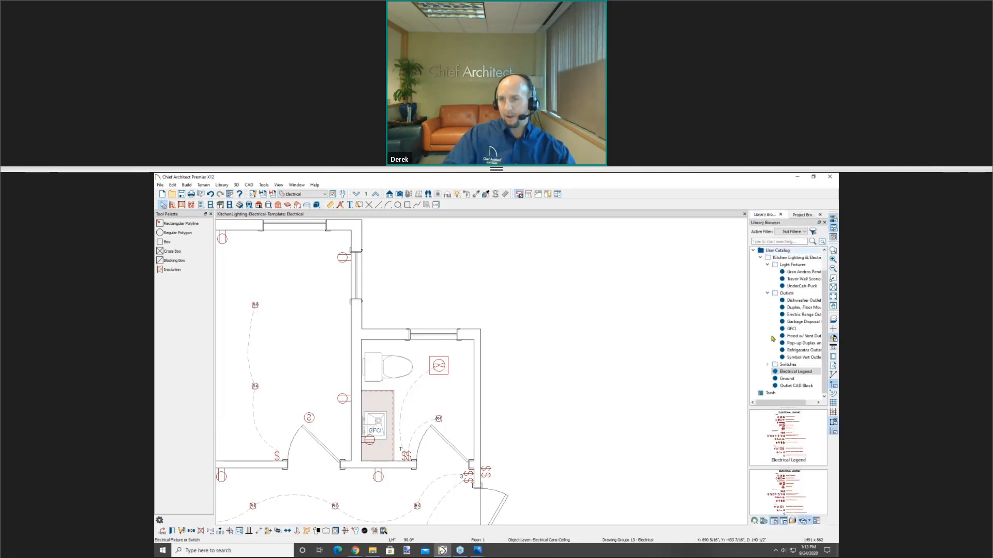
click(793, 372)
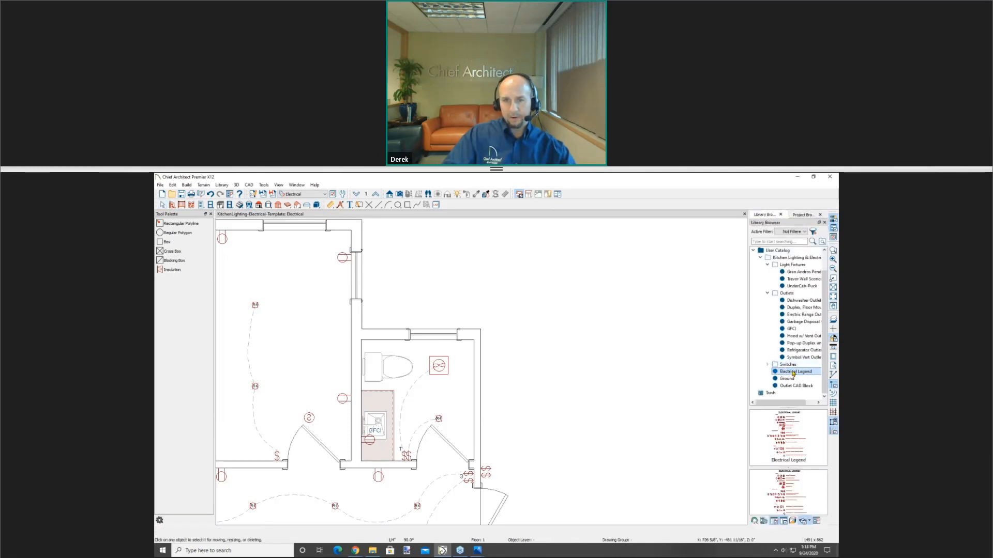
scroll(624, 379, down, 3)
middle_drag(624, 379, 452, 375)
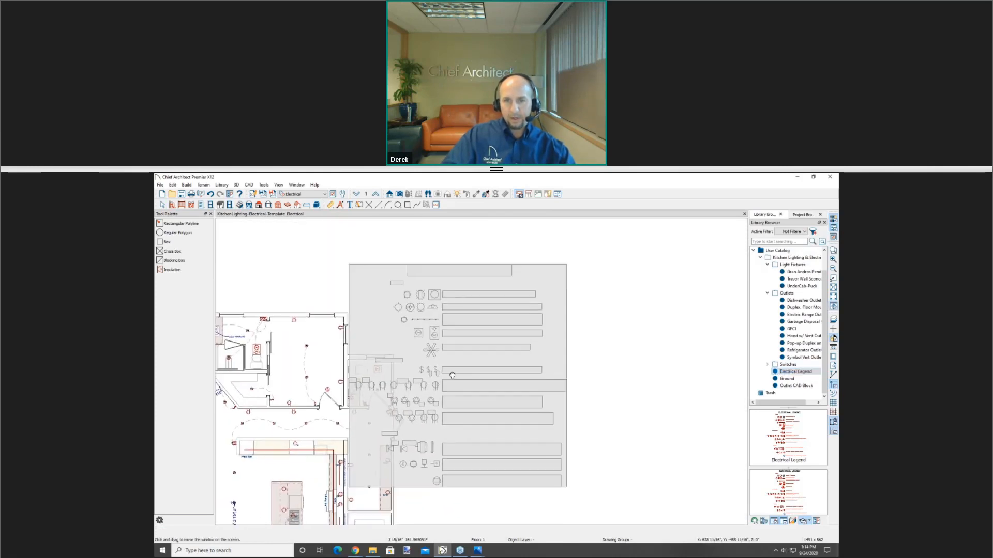
click(566, 357)
key(Escape)
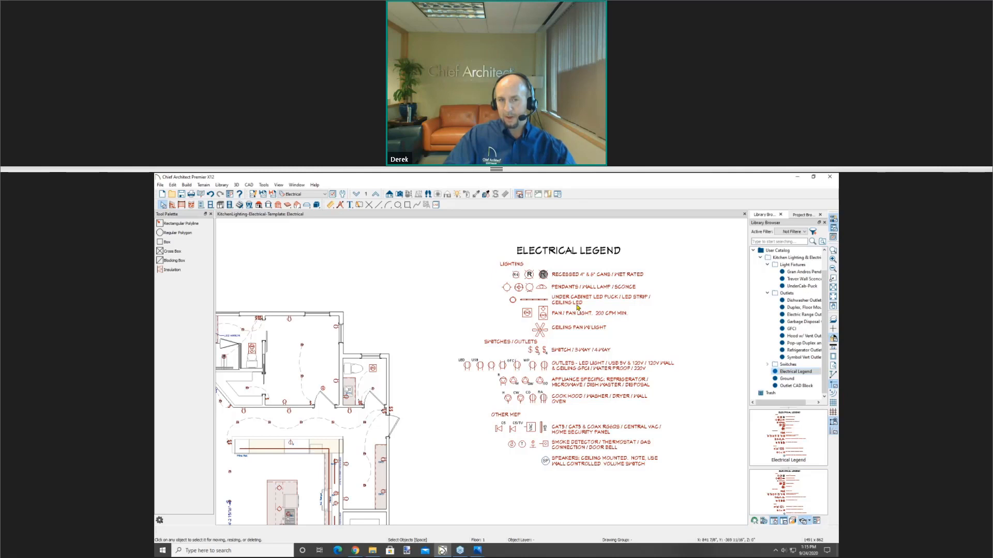
scroll(578, 304, down, 1)
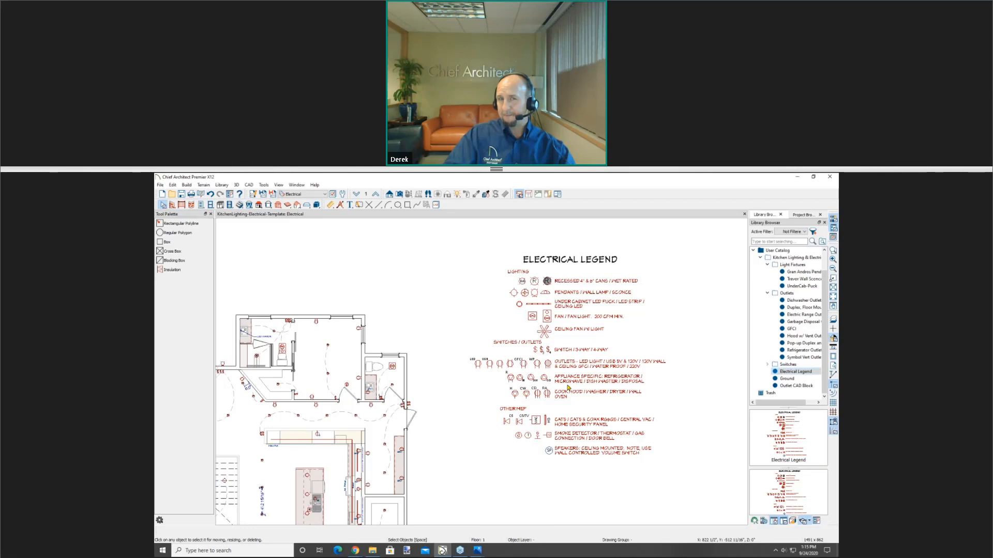
Create a wall elevation of the sliding-door wall in the lower room, aiming the camera from inside the room toward that wall.
scroll(566, 390, down, 2)
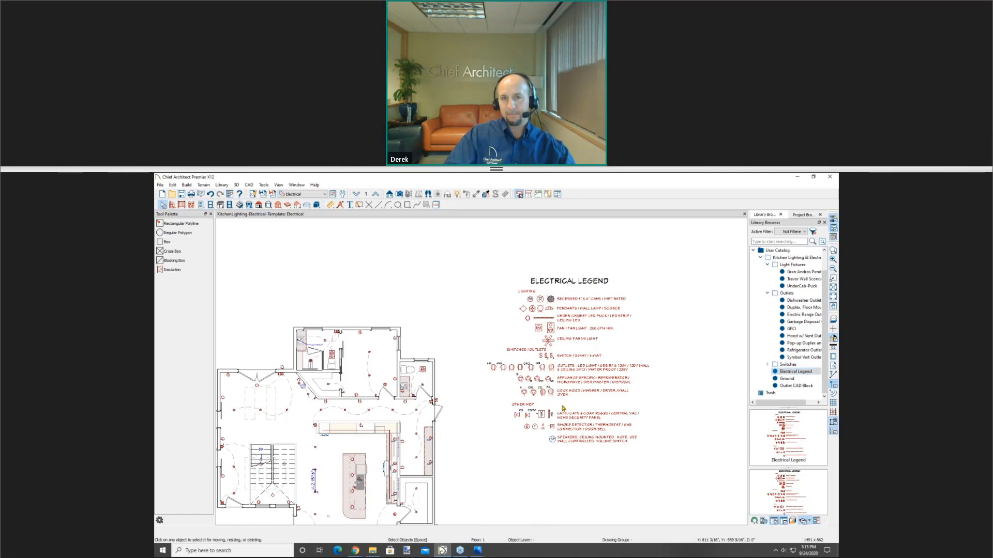
scroll(564, 409, down, 1)
middle_drag(563, 408, 578, 359)
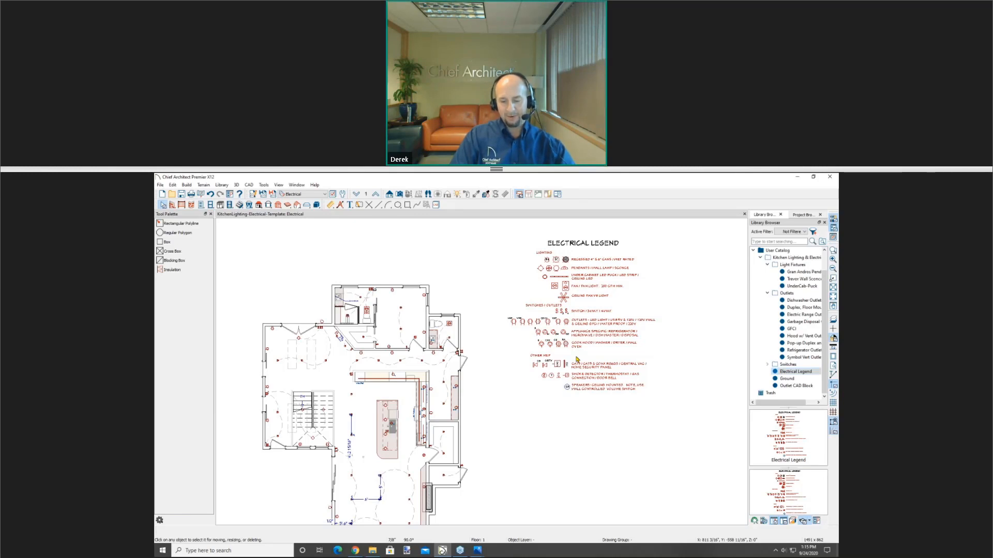
key(space)
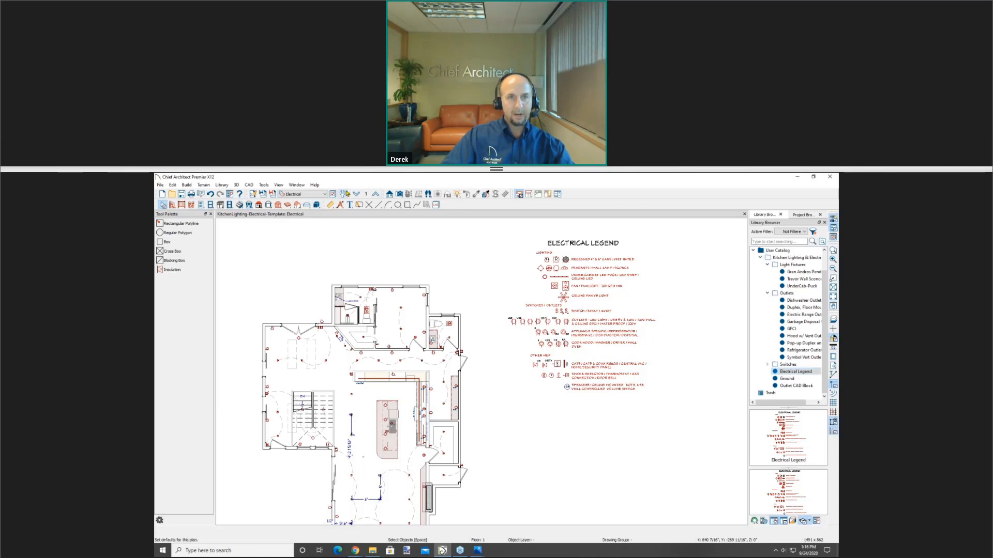
click(389, 195)
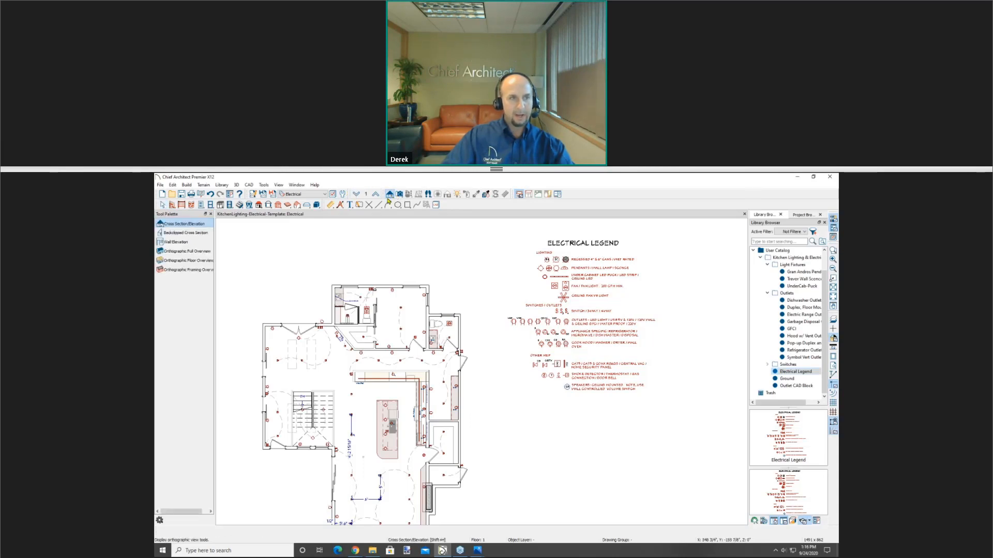
click(178, 243)
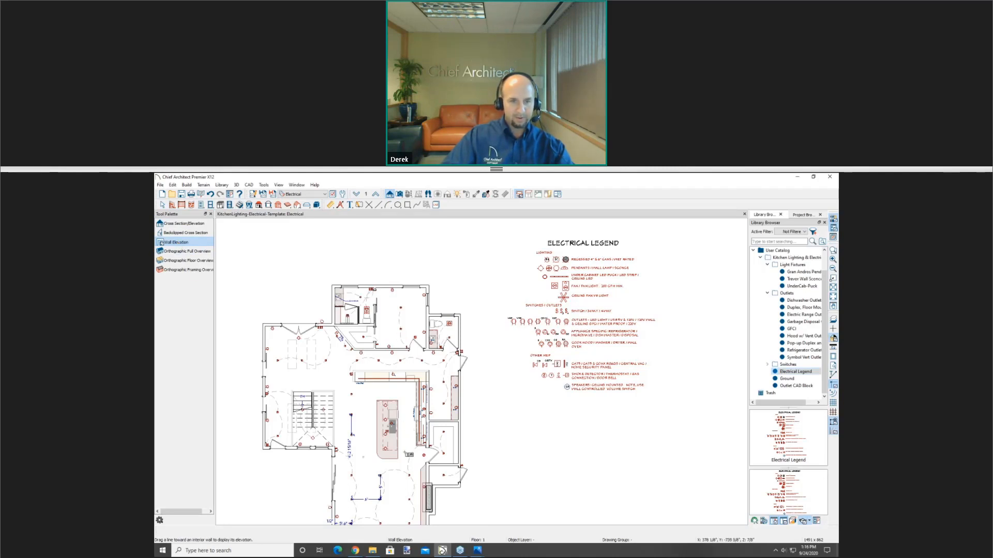
middle_drag(391, 501, 376, 412)
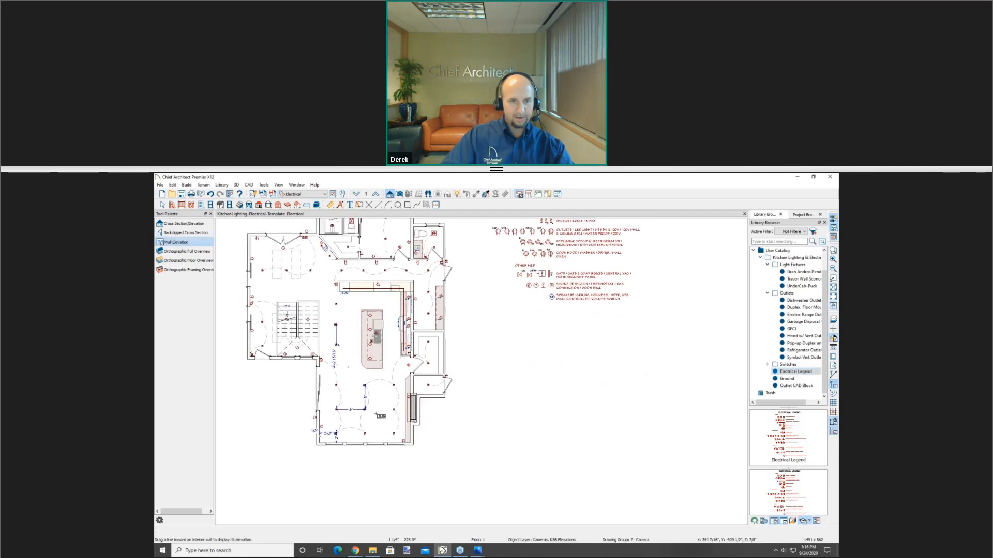
drag(352, 420, 331, 420)
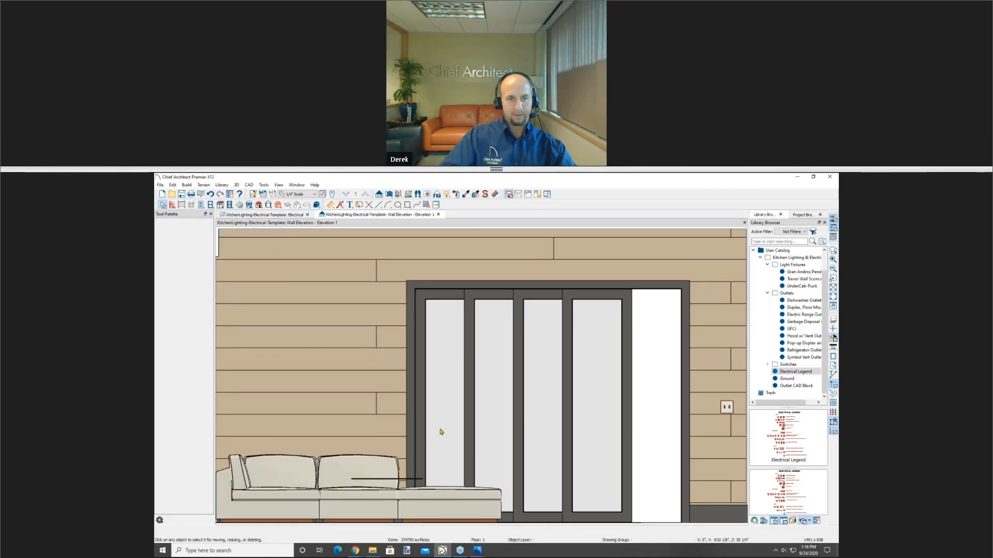
scroll(441, 432, down, 3)
middle_drag(502, 426, 492, 429)
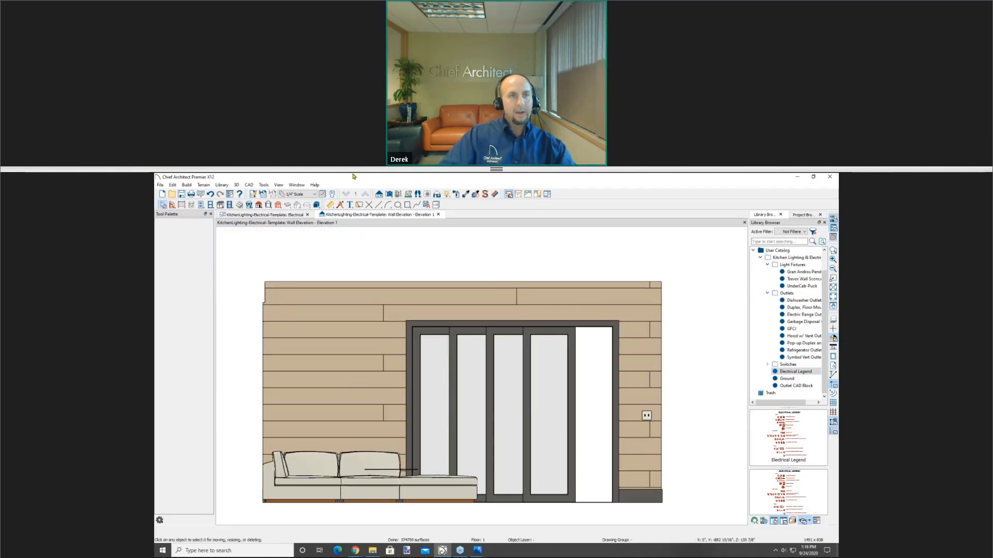
Draw a rope light about 2' long in the plan alongside the sliding-door wall of the lower room.
click(230, 204)
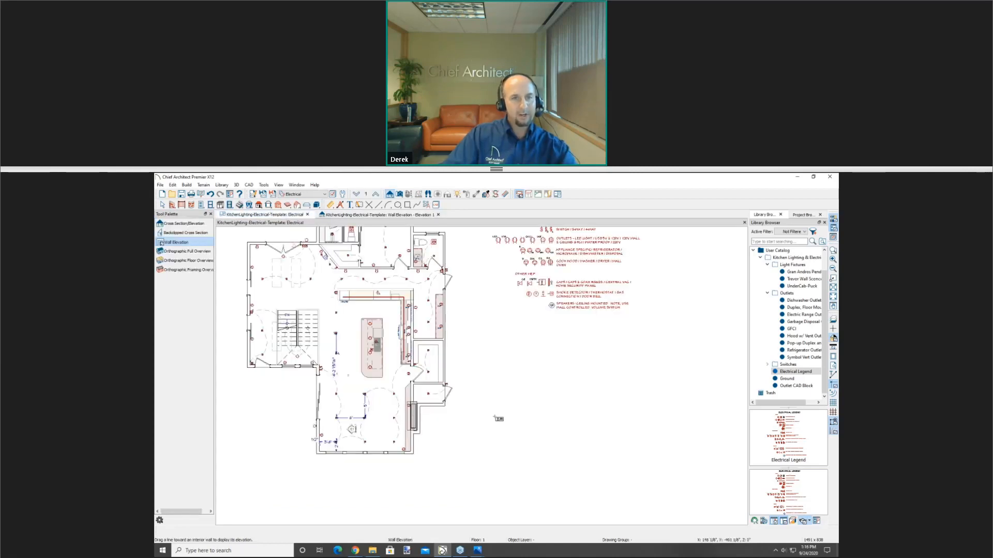
click(278, 215)
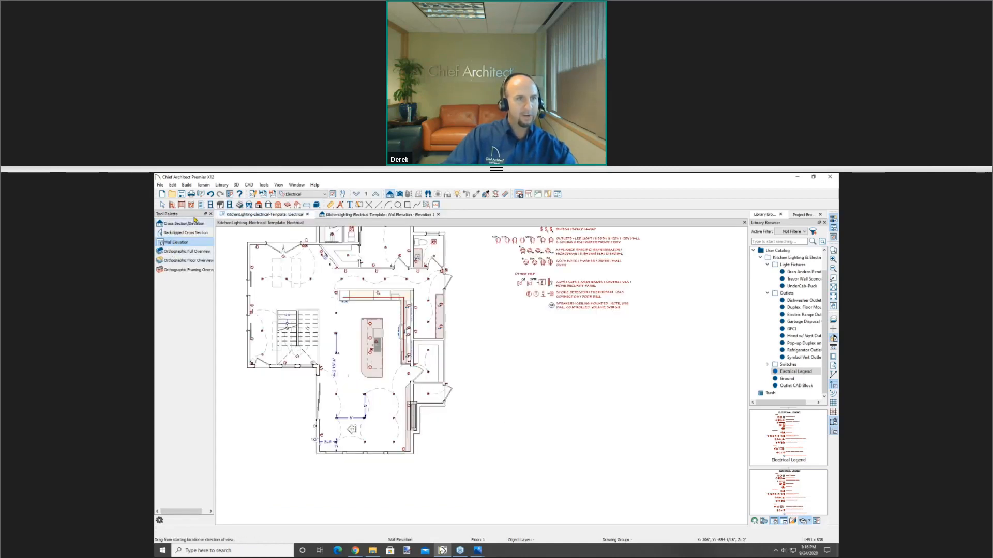
click(230, 206)
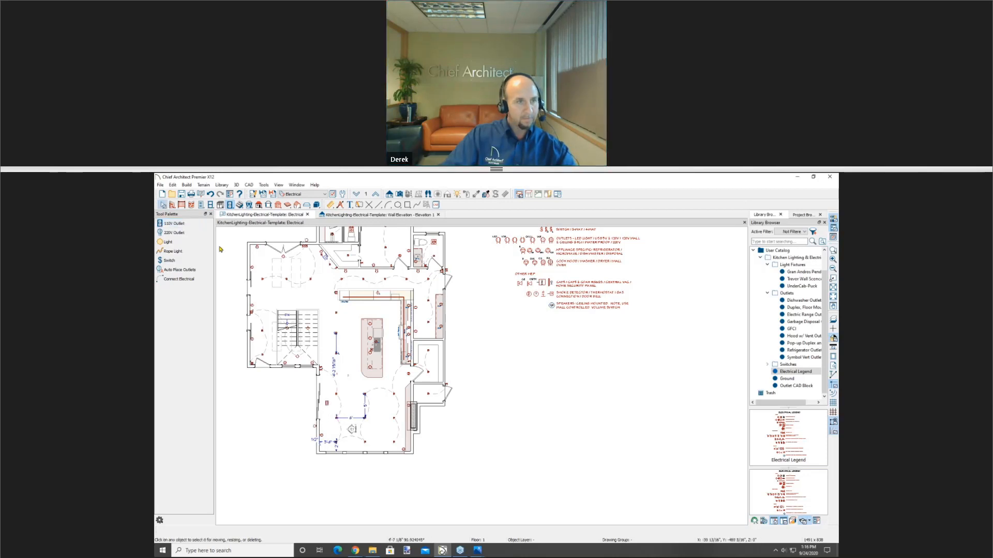
click(174, 251)
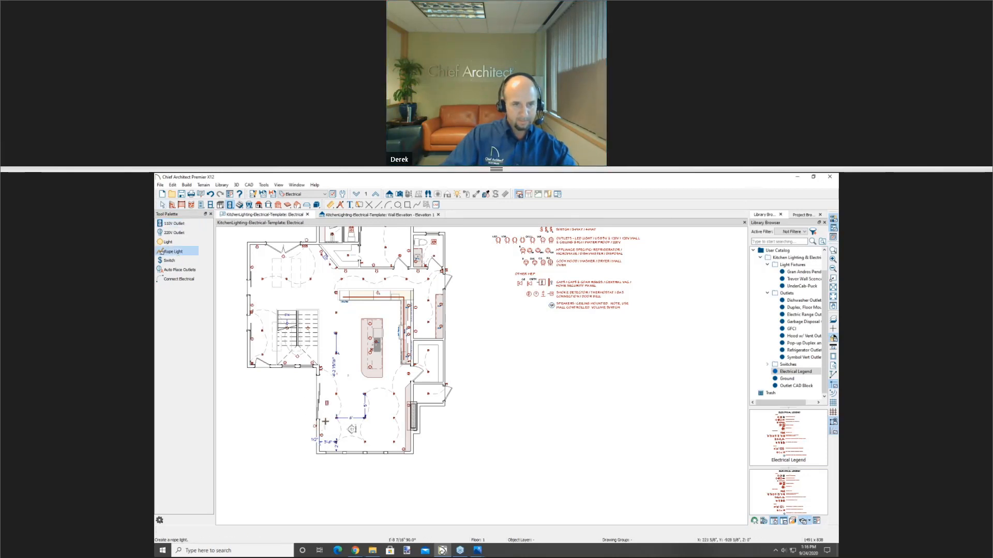
key(space)
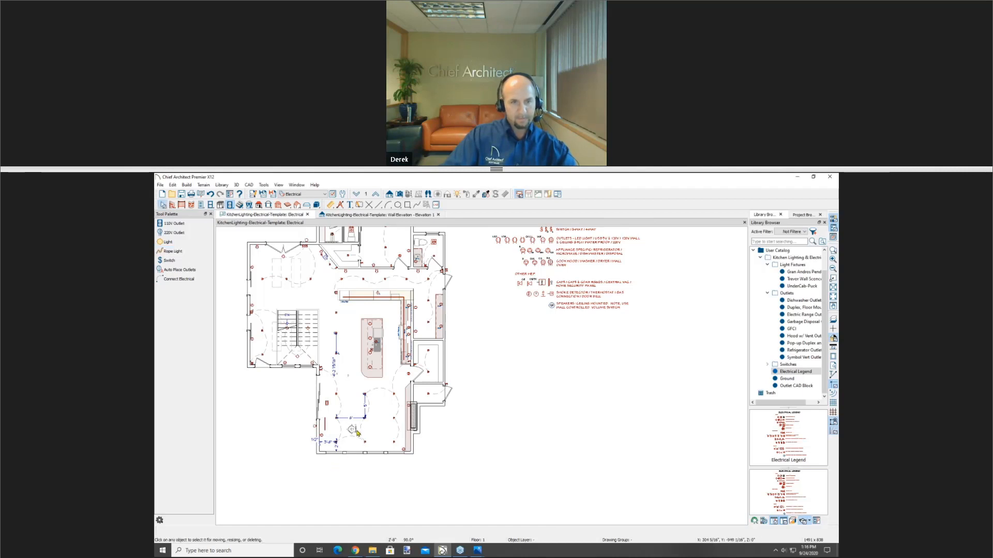
Examine the rope light in the wall elevation and select the wall behind the sofa to check the available electrical tools.
click(354, 430)
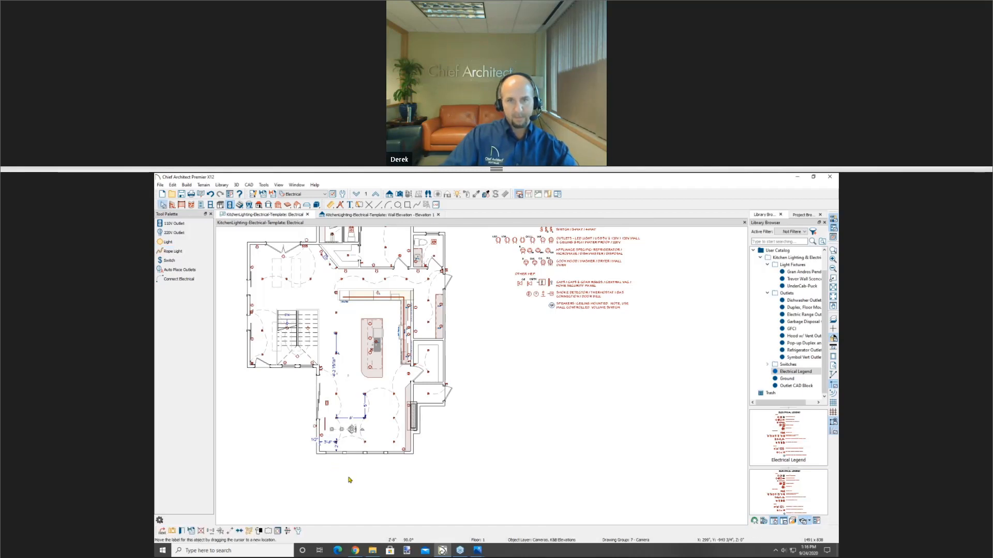
click(380, 214)
key(space)
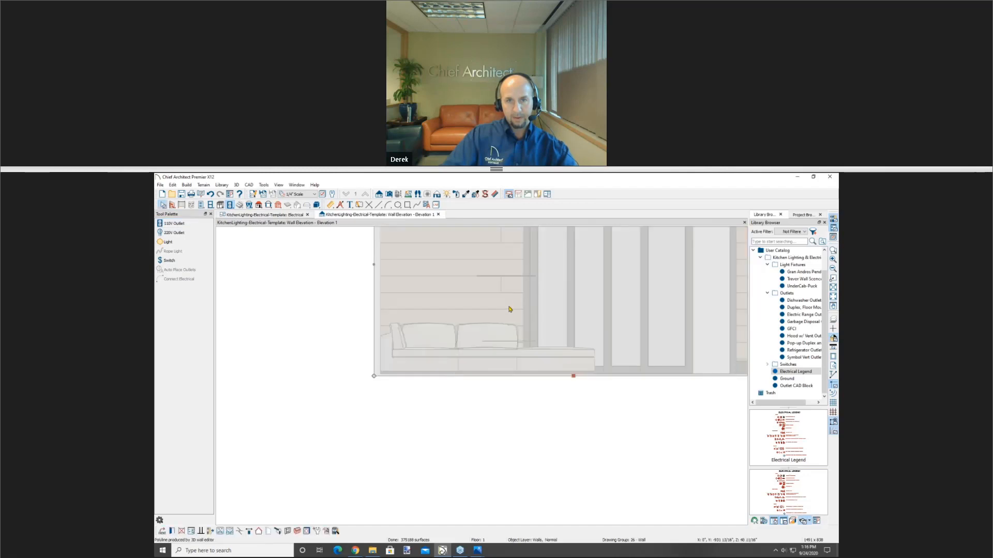
click(511, 308)
click(168, 242)
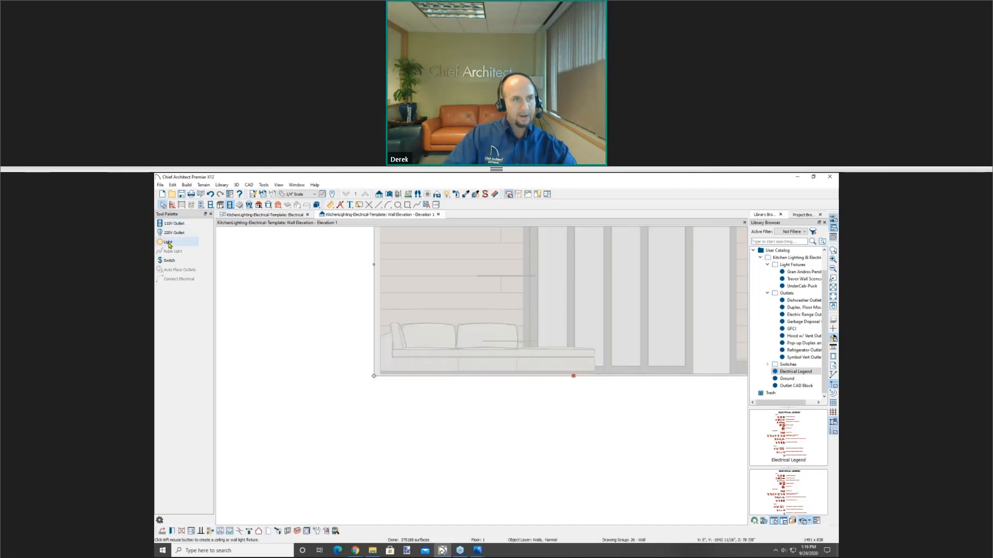
Create a full camera view from the middle of the plan's lower room, looking toward its bottom exterior wall.
click(281, 215)
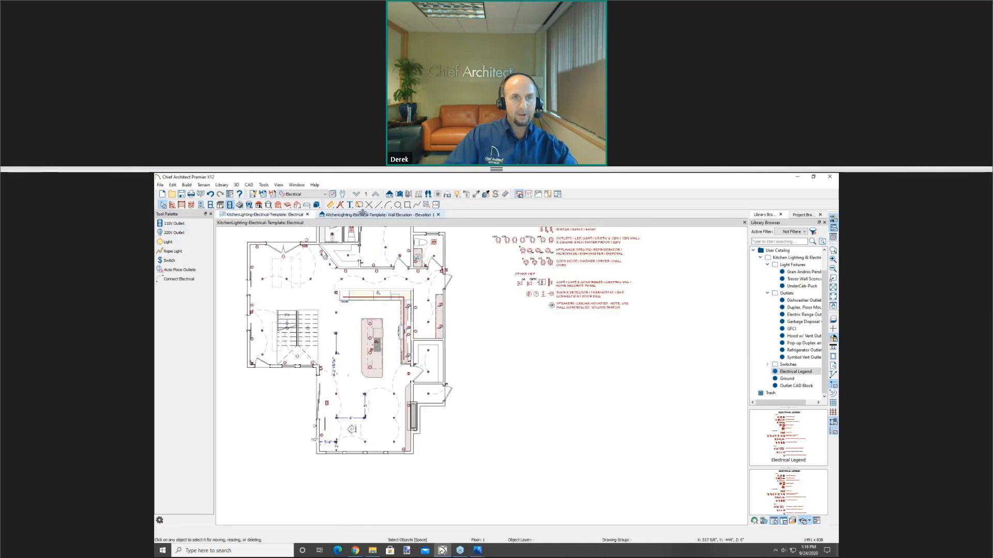
click(400, 194)
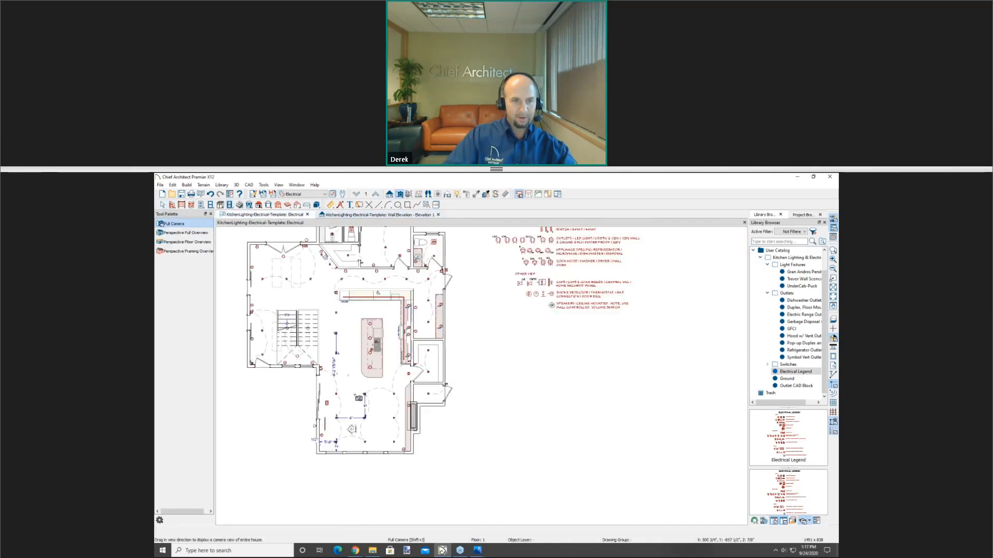
drag(354, 396, 343, 476)
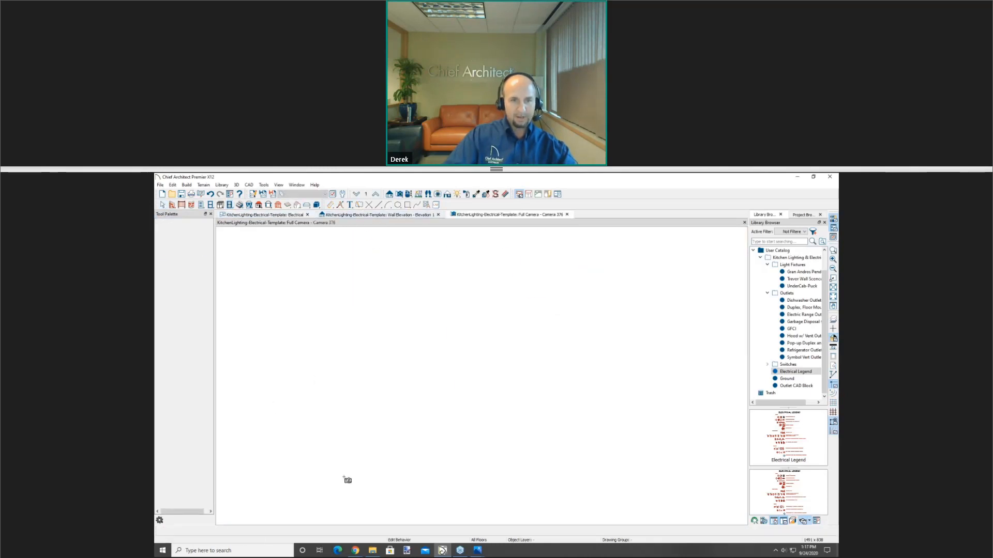